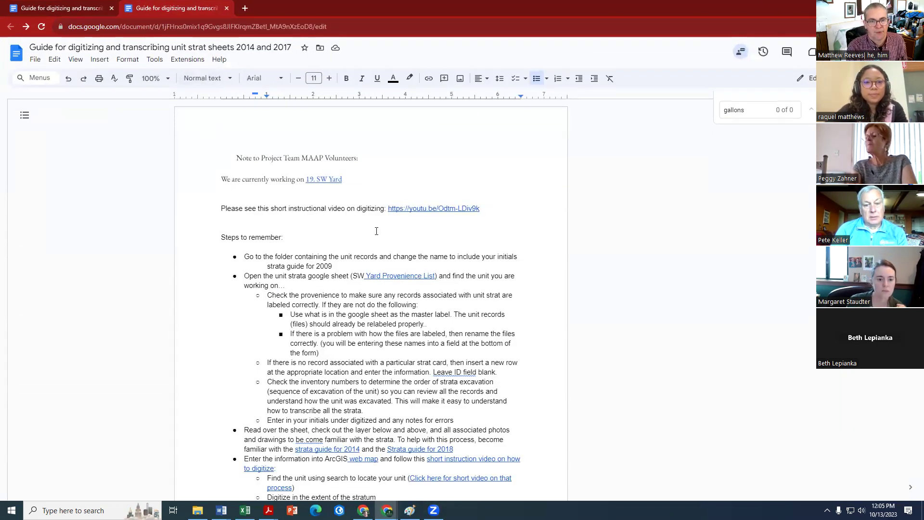
- Open the 19. SW Yard Drive folder from its link in the guide's volunteer note
click(324, 179)
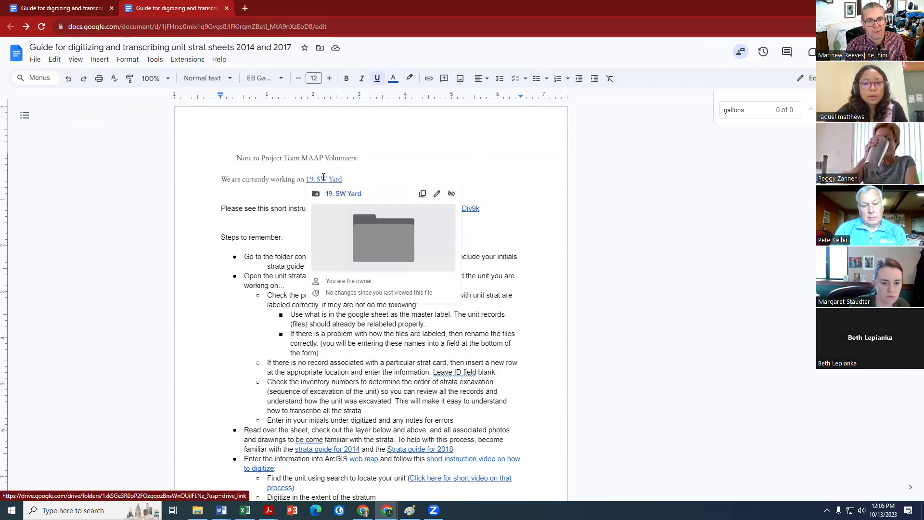
key(Down)
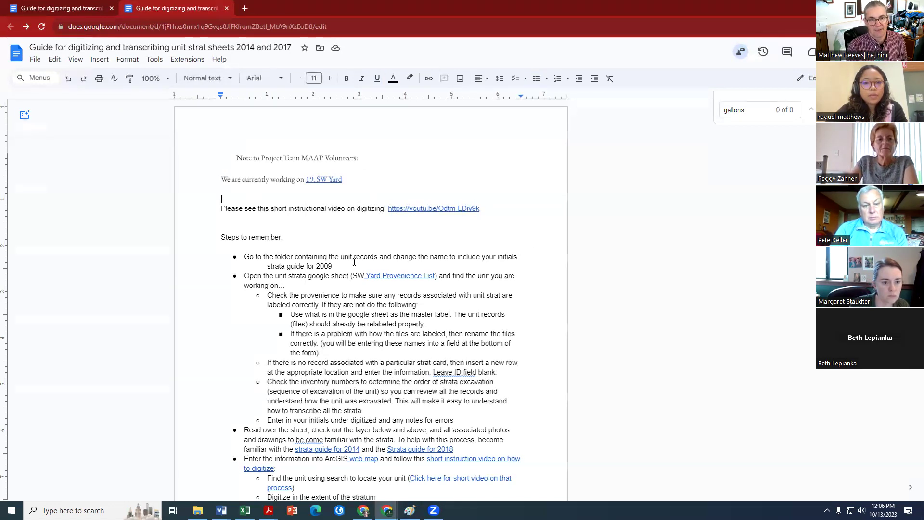
click(322, 181)
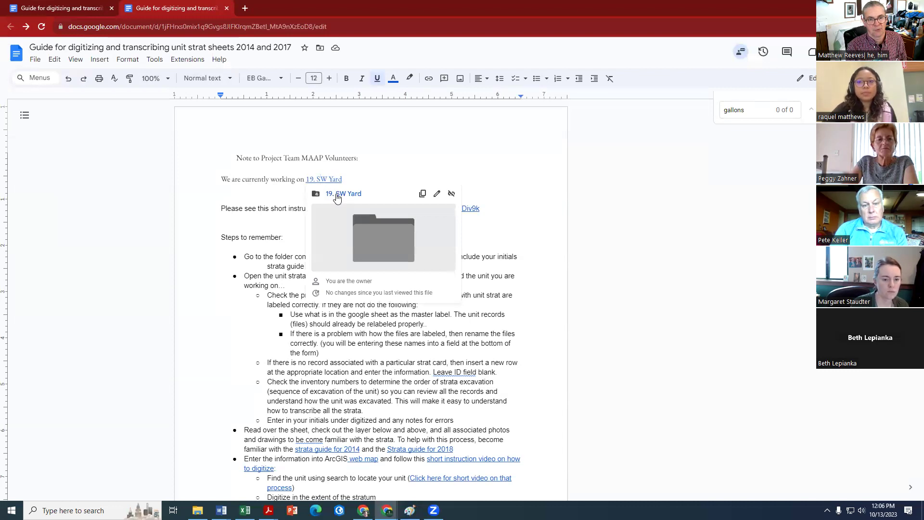
click(337, 195)
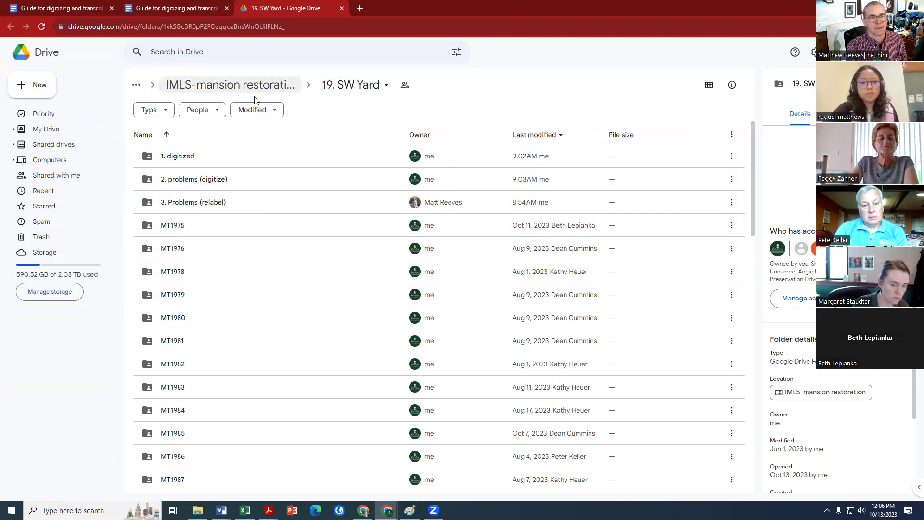
- Look over the list of MT unit folders in 19. SW Yard and open the "3. Problems (relabel)" folder
scroll(220, 314, down, 15)
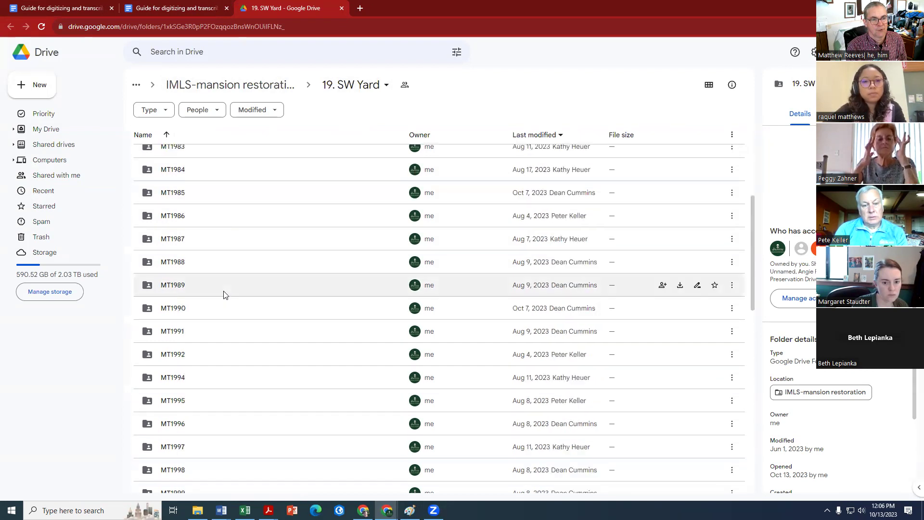
scroll(226, 293, down, 20)
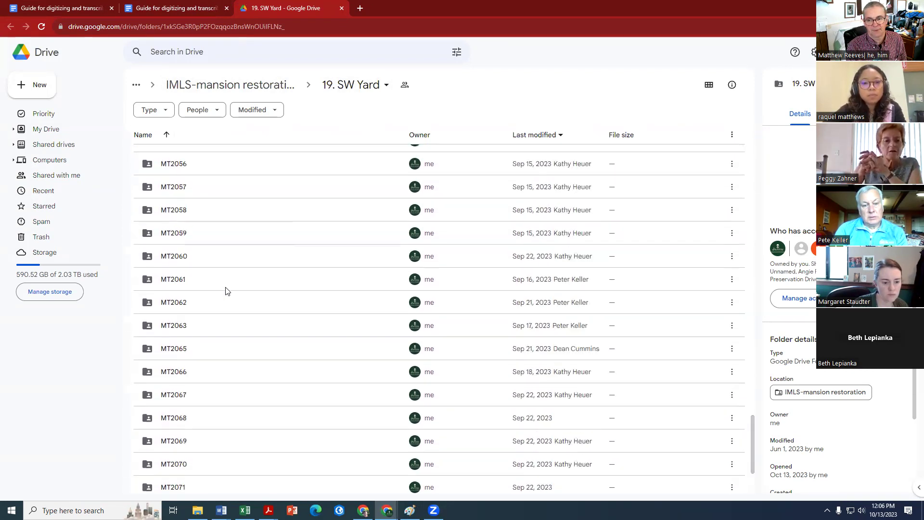
scroll(228, 289, down, 15)
scroll(228, 289, up, 20)
scroll(229, 289, up, 20)
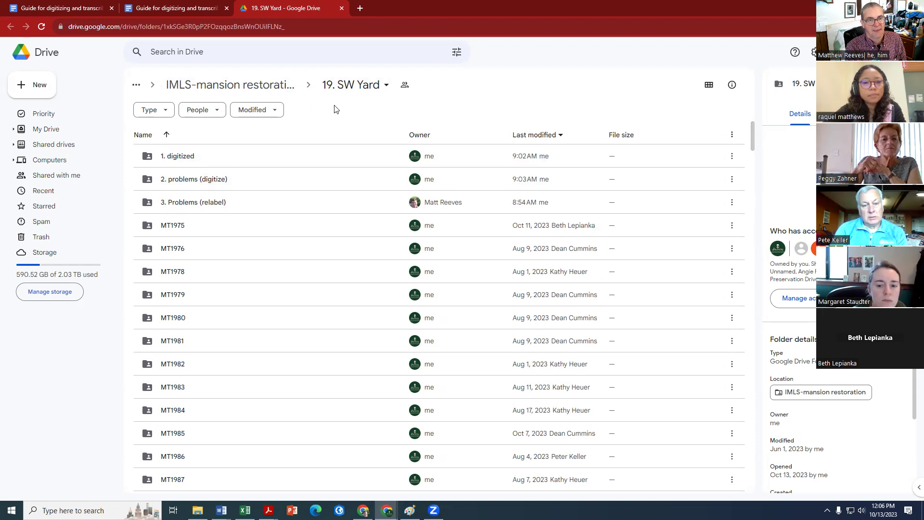
click(197, 201)
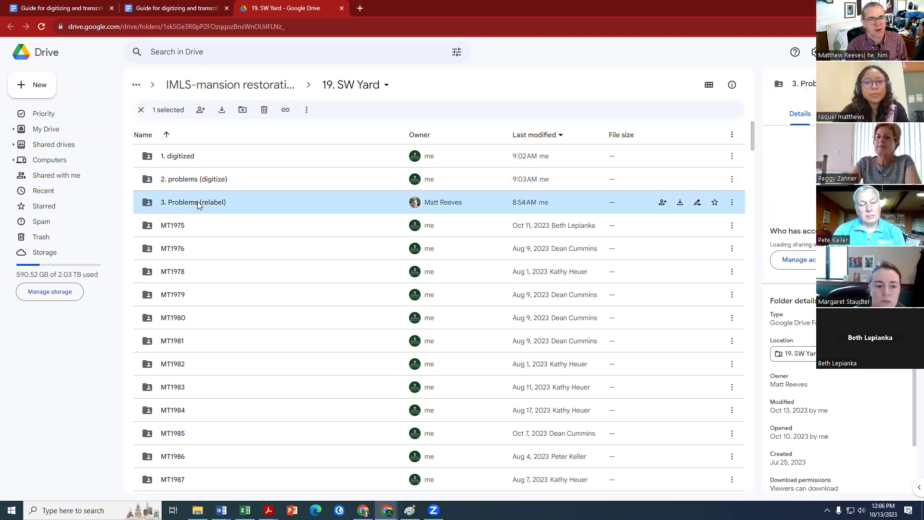
double_click(197, 202)
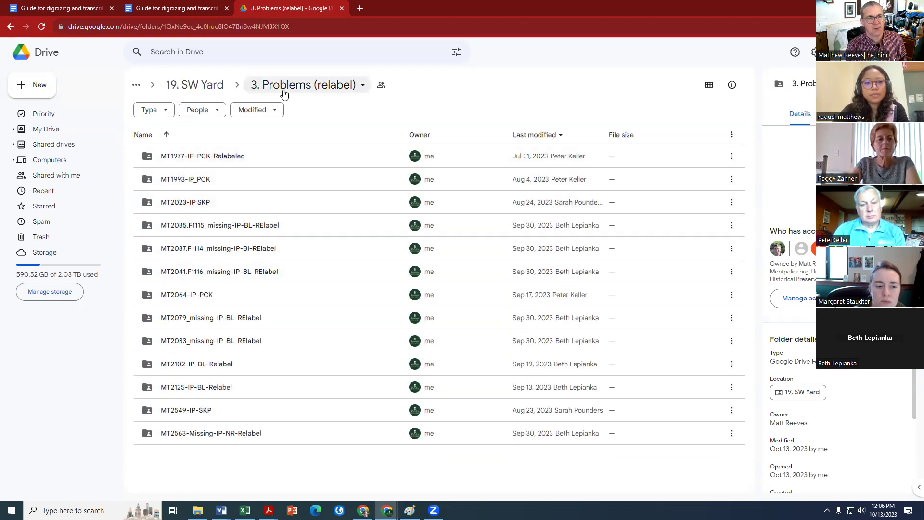
- Go back to 19. SW Yard, open the MT1980 unit folder and display its files as a thumbnail grid
click(220, 90)
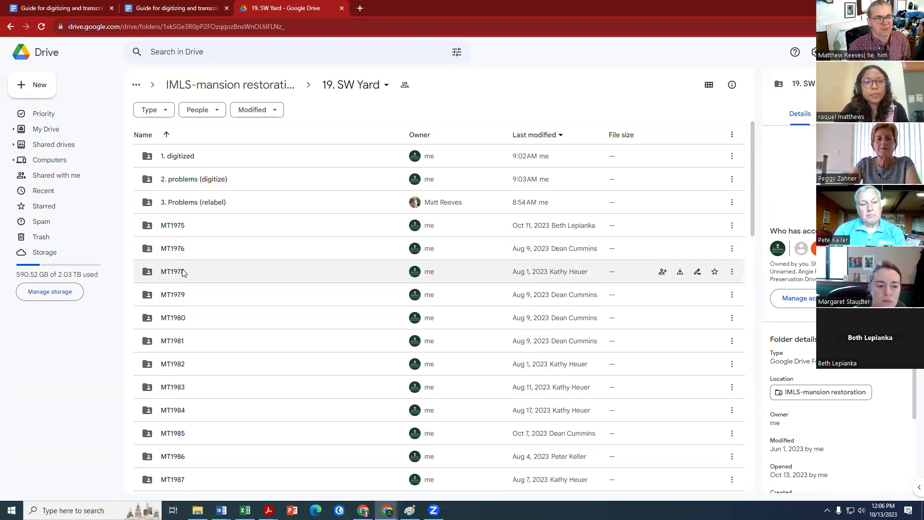
double_click(178, 319)
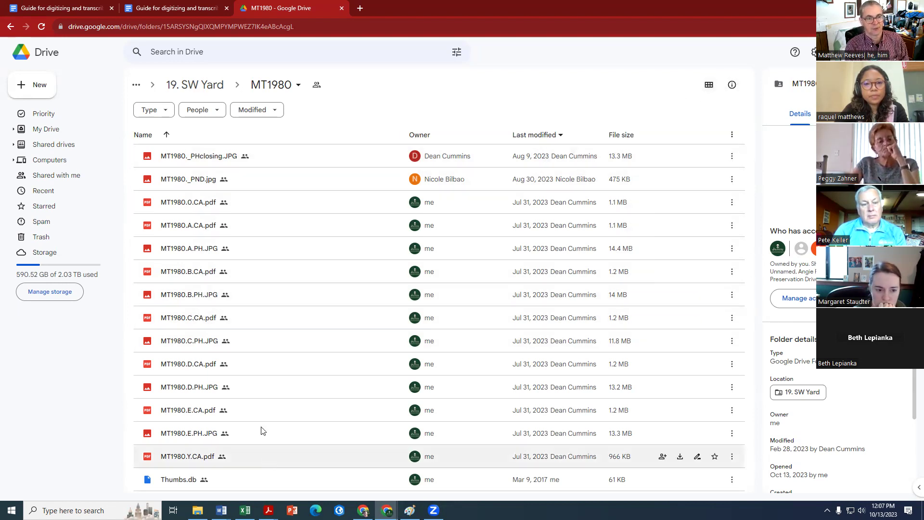
click(709, 88)
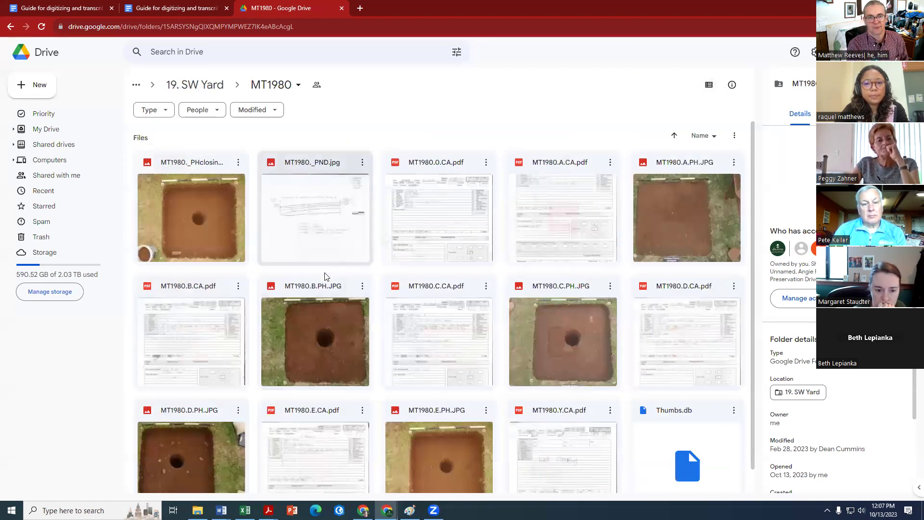
scroll(354, 232, down, 1)
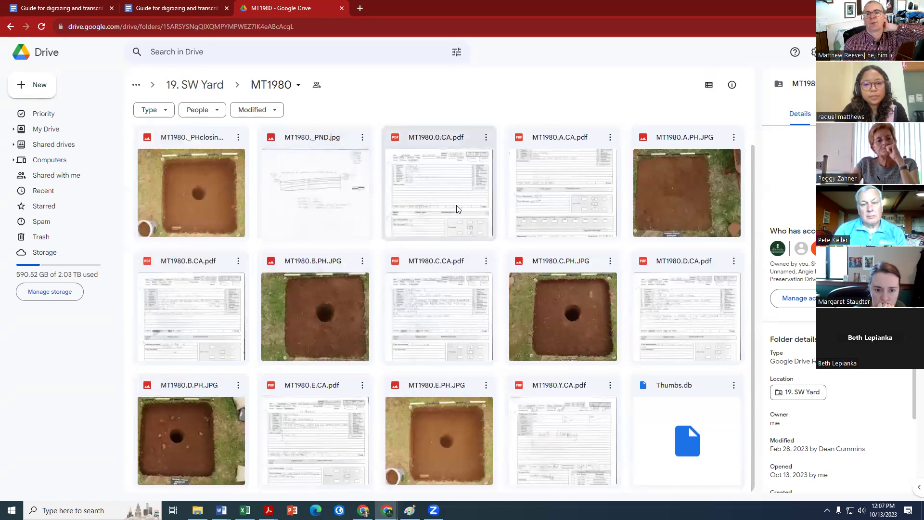
scroll(538, 218, up, 1)
- Preview the MT1980.0.CA.pdf stratum card, flip through the adjacent stratum A records and close the preview
double_click(422, 195)
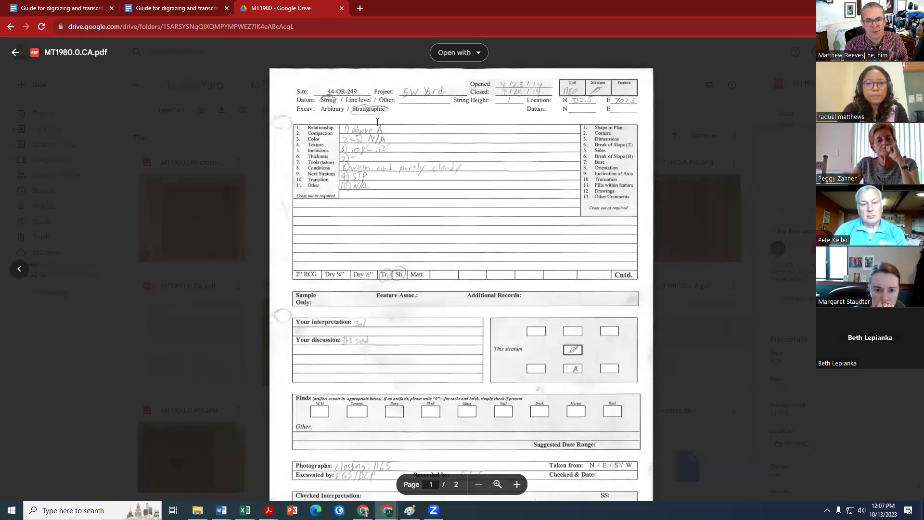
key(Right)
key(Right)
key(Left)
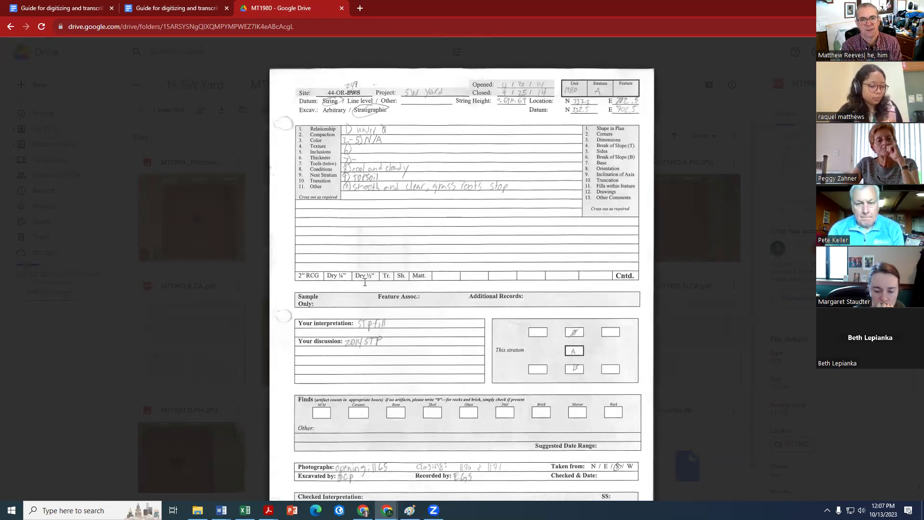
key(Left)
click(262, 258)
- Examine the MT1980 closing photo, the stratum A opening photo and both pages of MT1980.B.CA.pdf
double_click(195, 222)
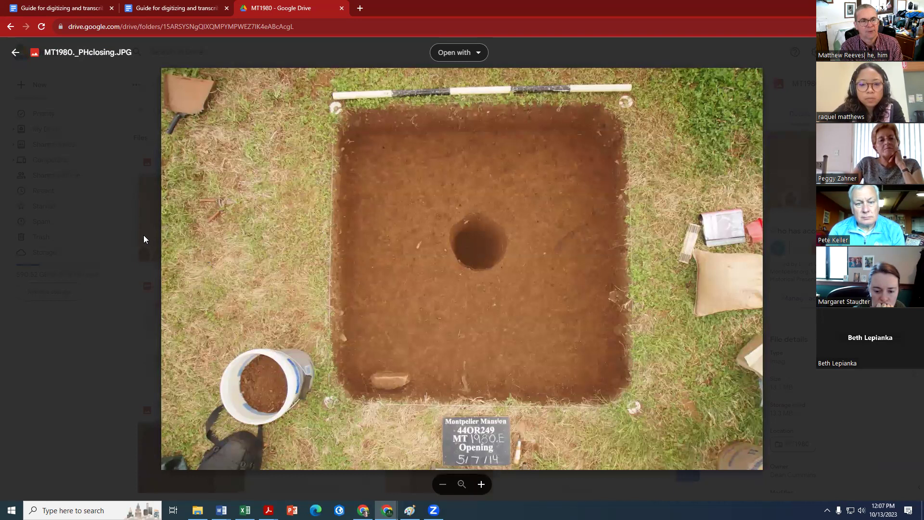
click(143, 239)
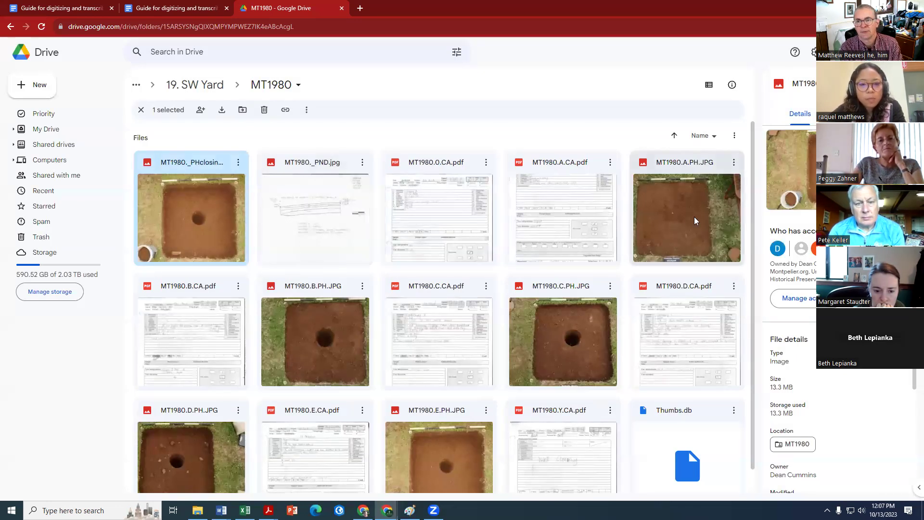
double_click(678, 215)
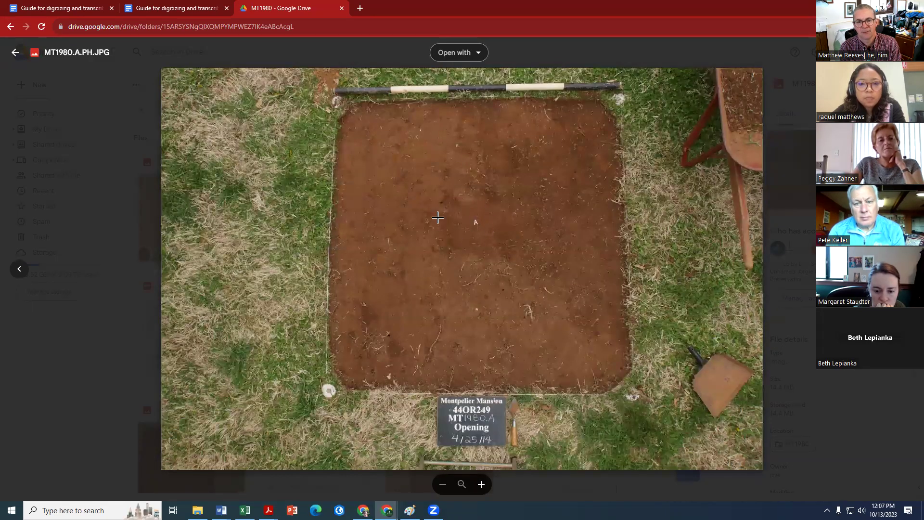
key(Right)
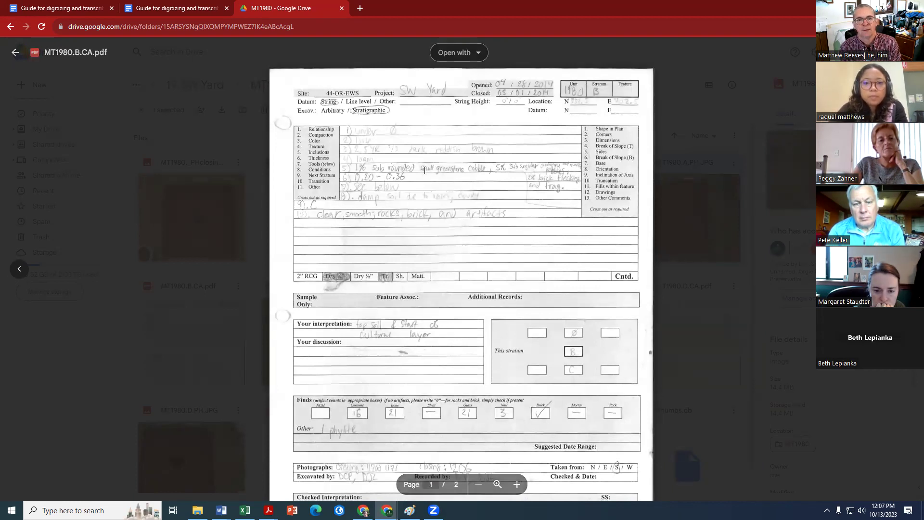
scroll(424, 191, down, 15)
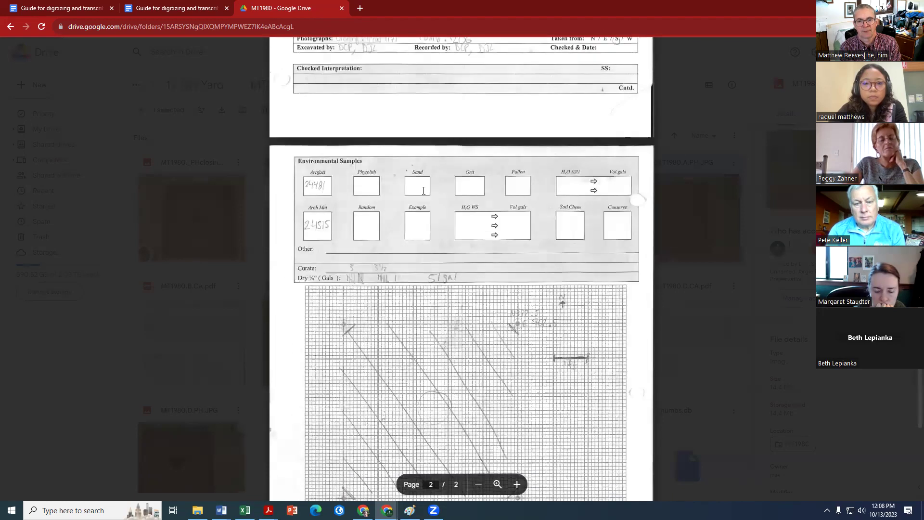
click(243, 283)
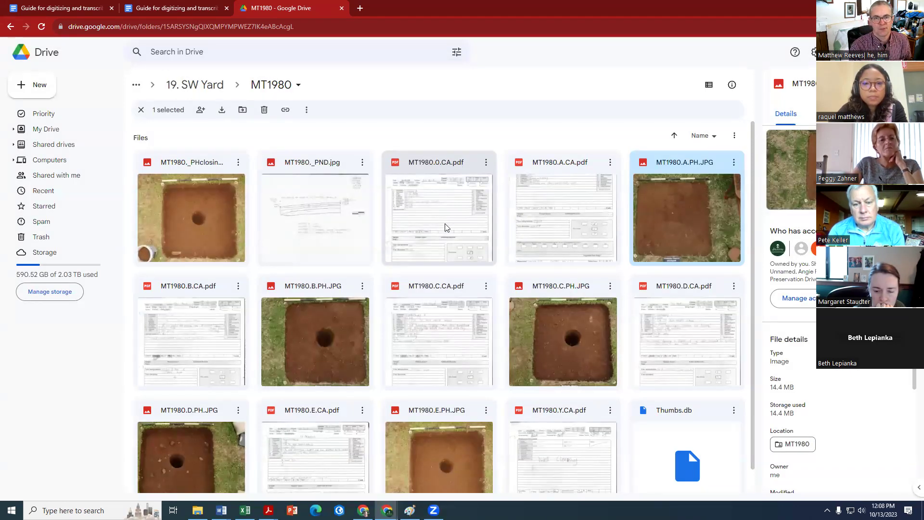
- Reopen the MT1980.0.CA.pdf card, read its handwritten stratum entries and return to the folder
click(540, 178)
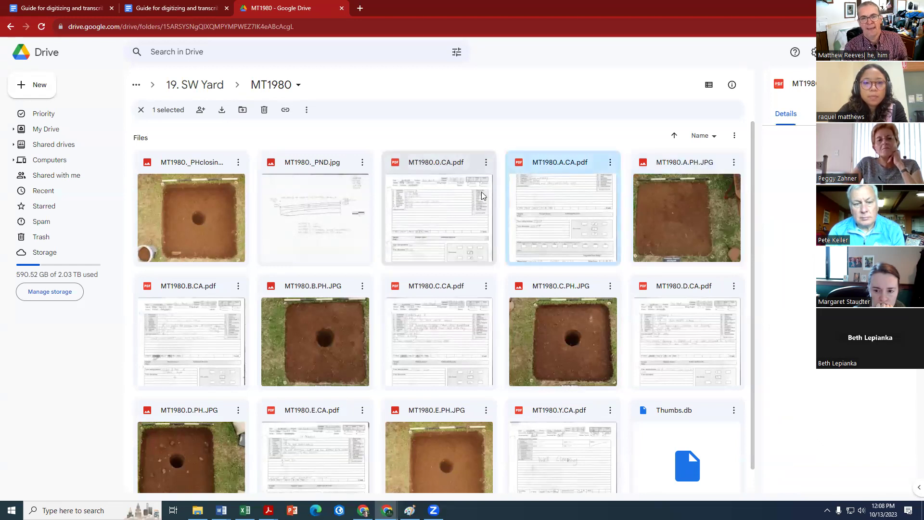
double_click(457, 201)
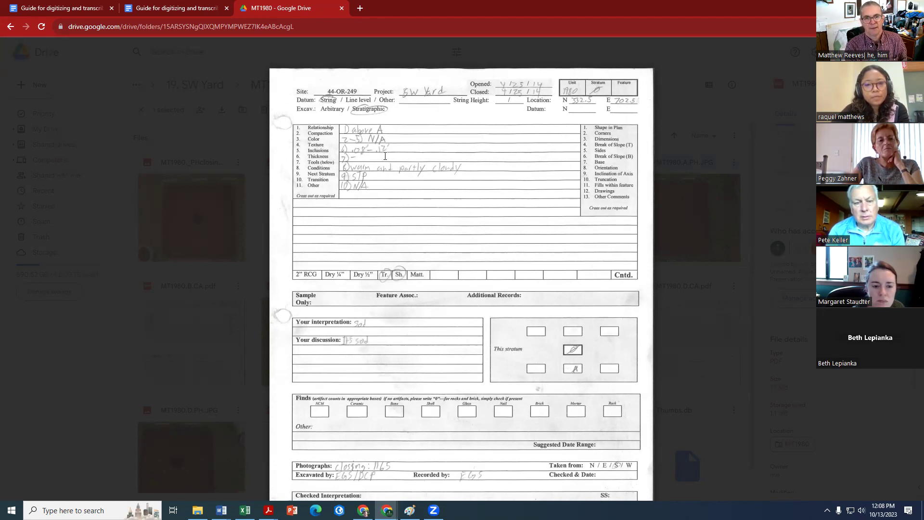
mouse_move(669, 259)
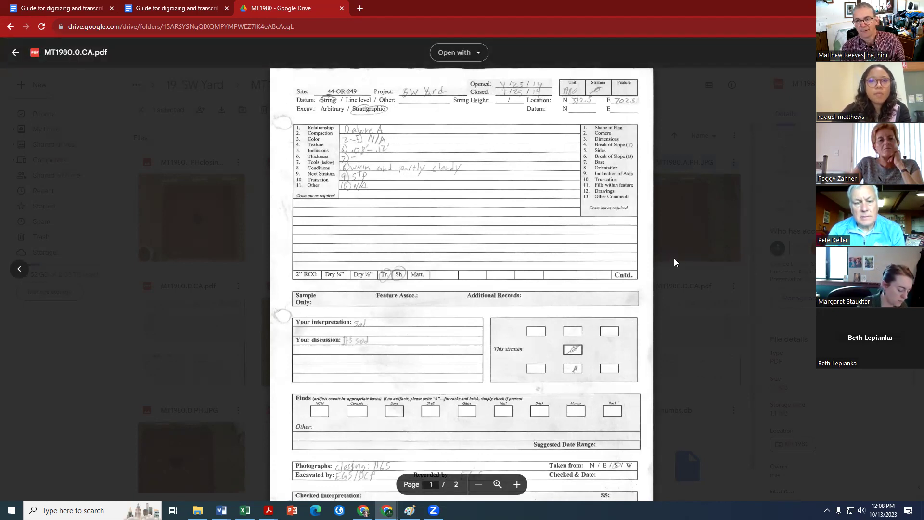
click(674, 258)
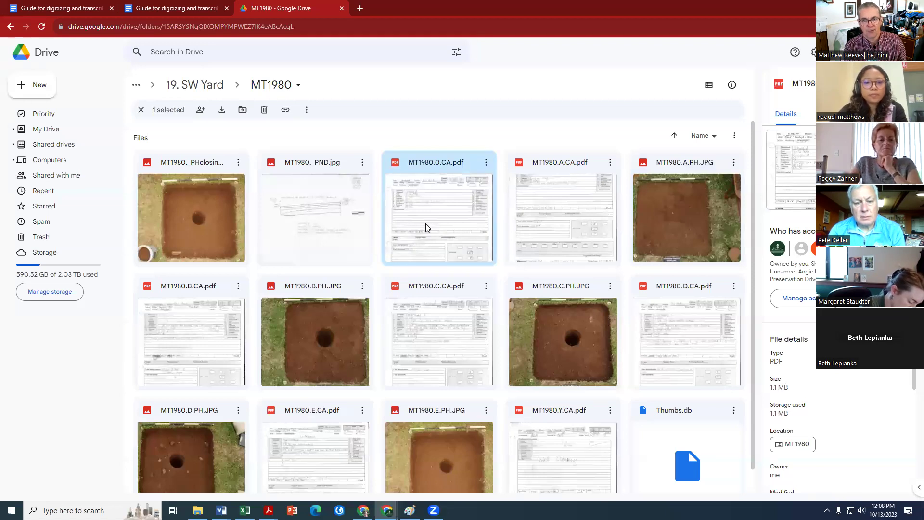
- Open MT1980.B.CA.pdf and review its stratum description, finds, photograph and environmental sample fields
double_click(178, 317)
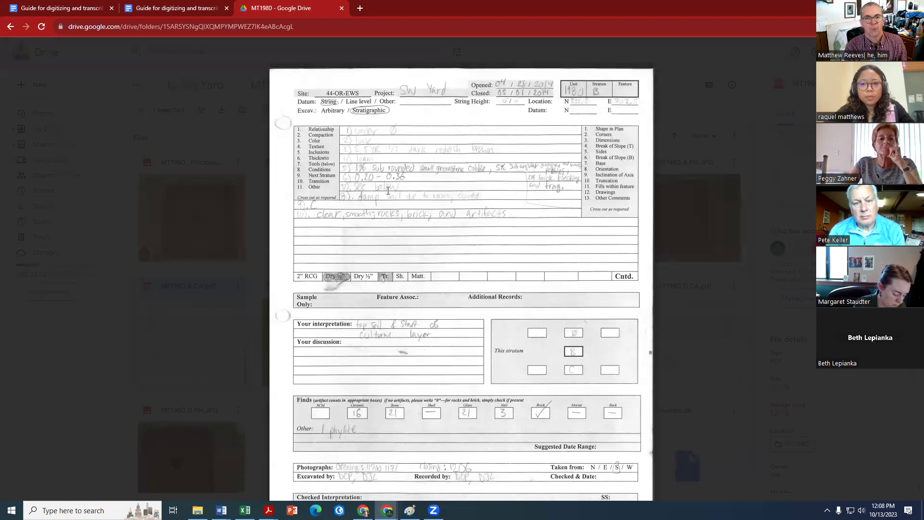
scroll(436, 235, down, 9)
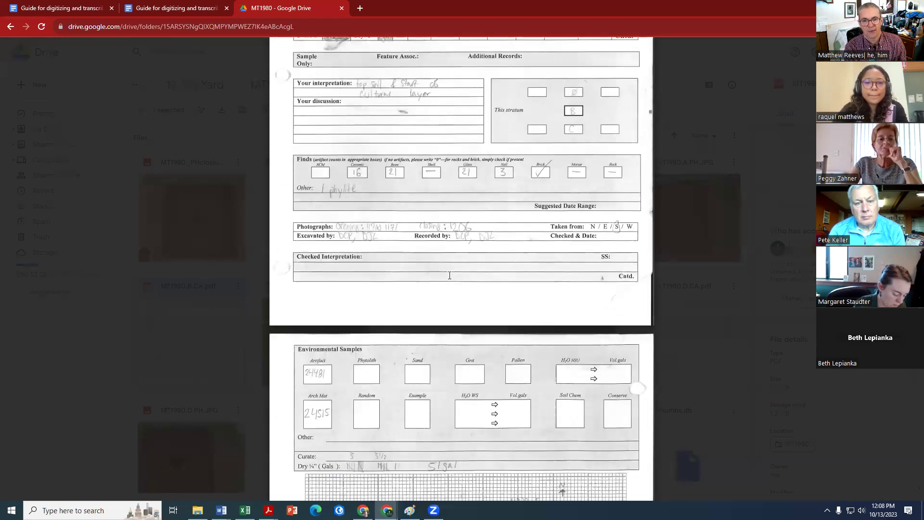
scroll(450, 275, down, 3)
scroll(450, 275, up, 12)
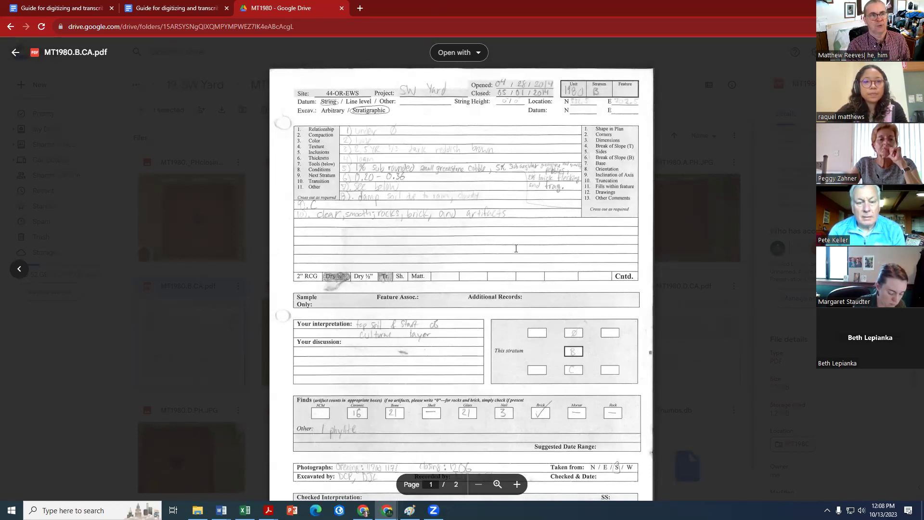
- Switch to the digitizing guide document and examine both pages of its numbered example 2014 Unit Stratum form
click(160, 11)
scroll(284, 260, down, 6)
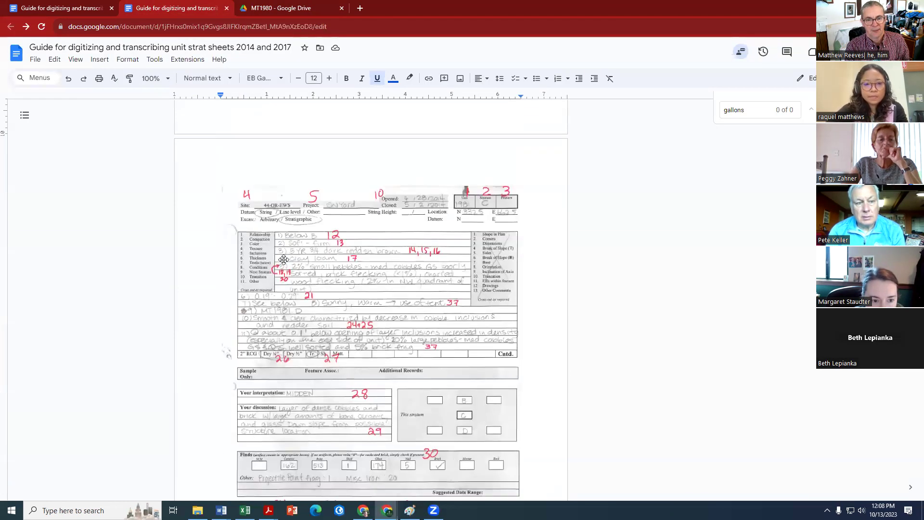
scroll(284, 260, up, 1)
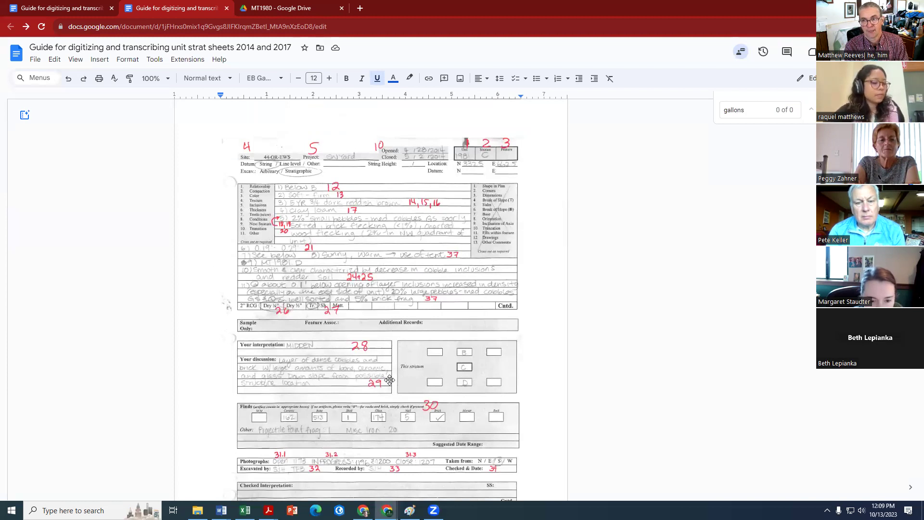
scroll(379, 361, down, 4)
scroll(380, 361, down, 8)
scroll(379, 347, up, 4)
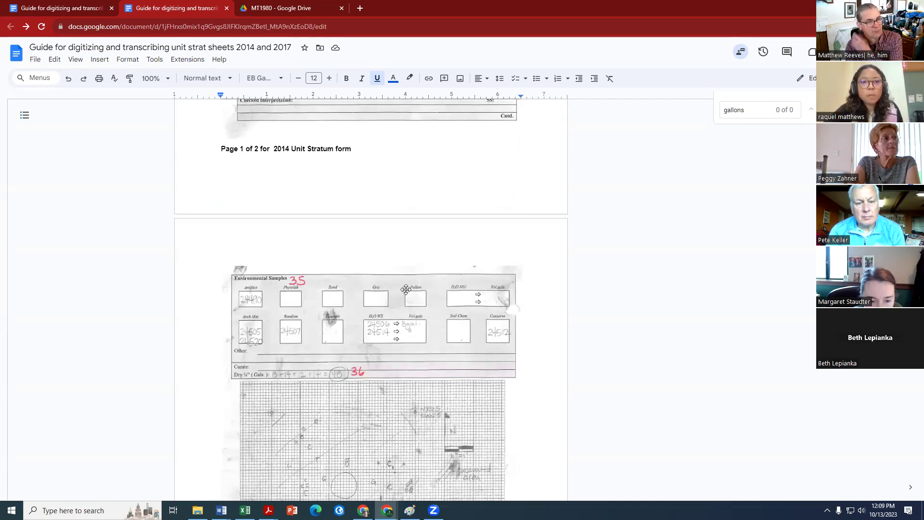
scroll(377, 256, up, 10)
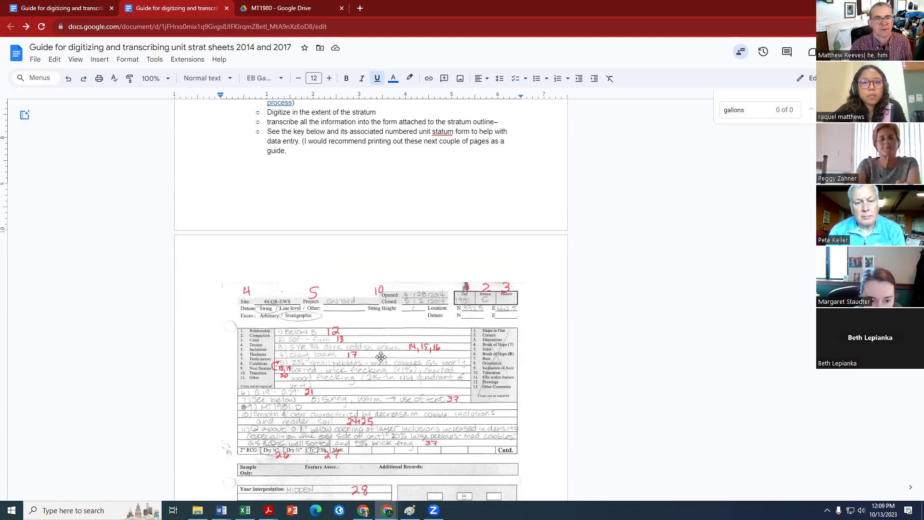
- Open the SW Yard Provenience List from the digitizing guide and look over its provenience rows and column headings
scroll(381, 357, up, 8)
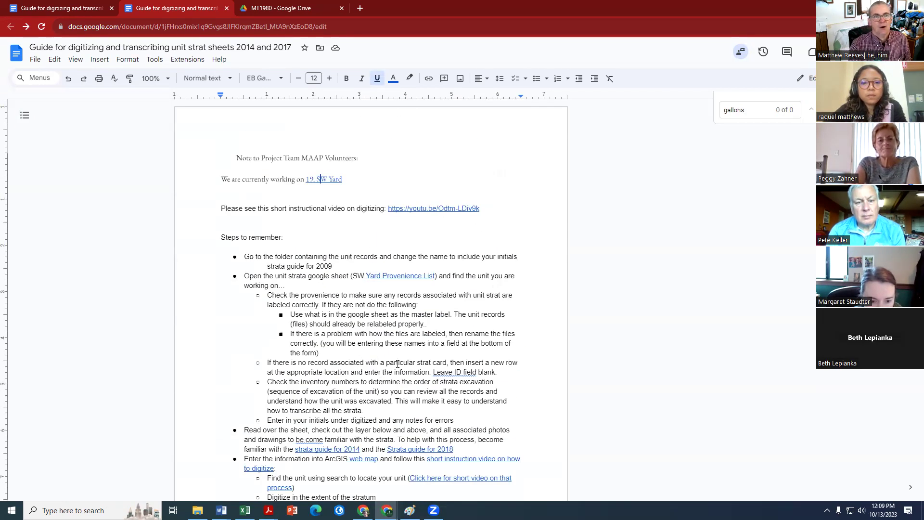
scroll(358, 269, down, 2)
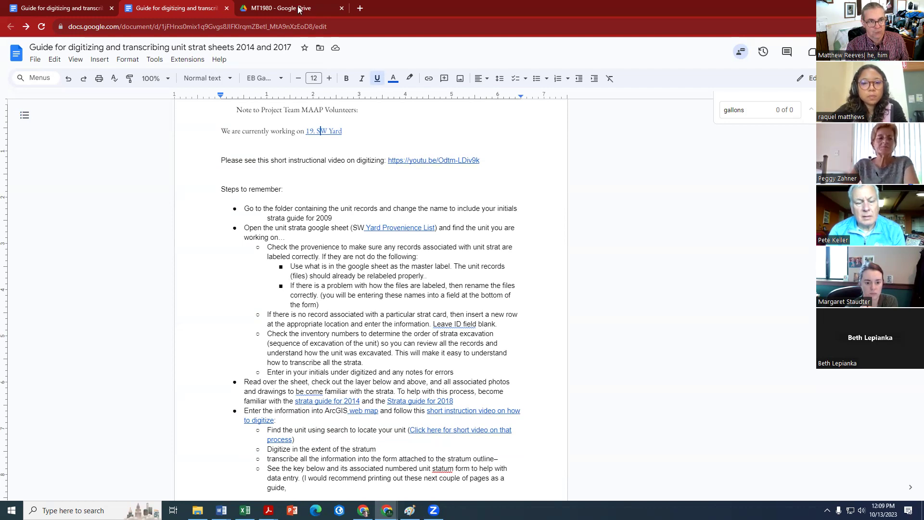
click(396, 231)
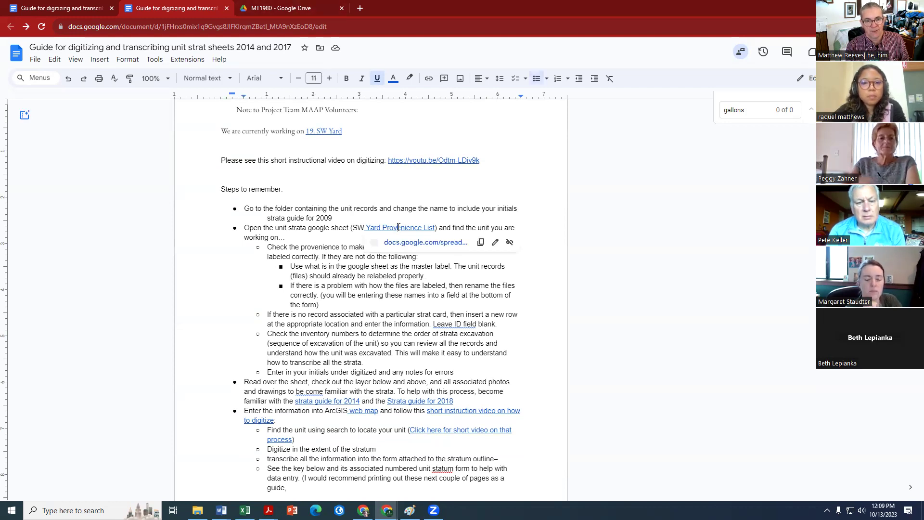
click(403, 242)
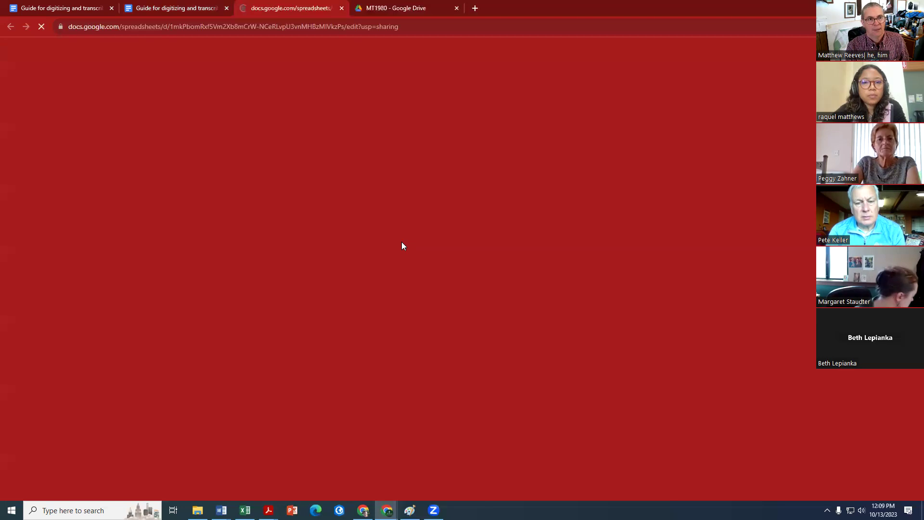
scroll(68, 297, down, 10)
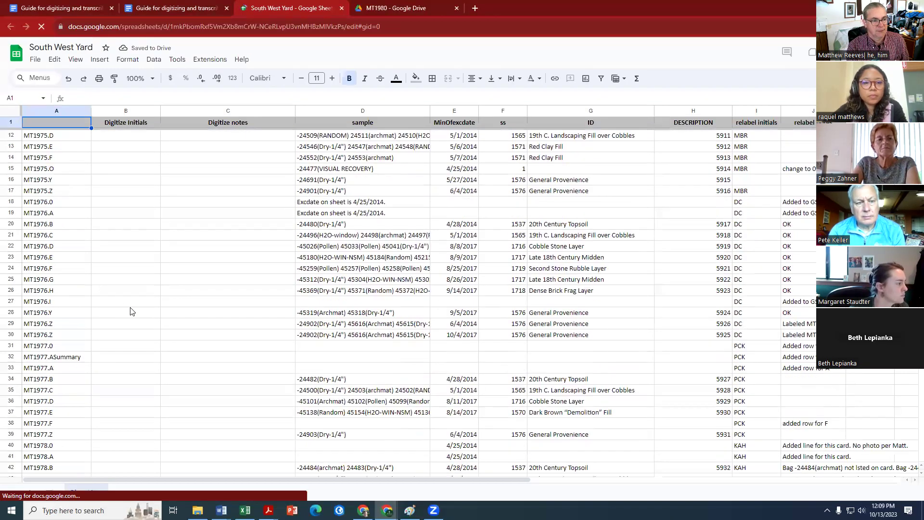
scroll(129, 315, up, 10)
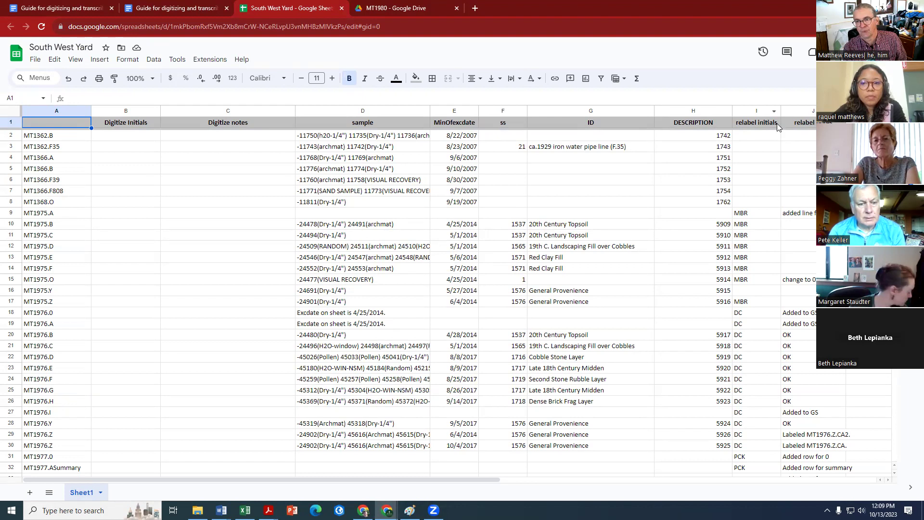
- Enter the digitizer's initials MBR under Digitize Initials for MT1980.B and select its Digitize notes cell
scroll(141, 368, down, 10)
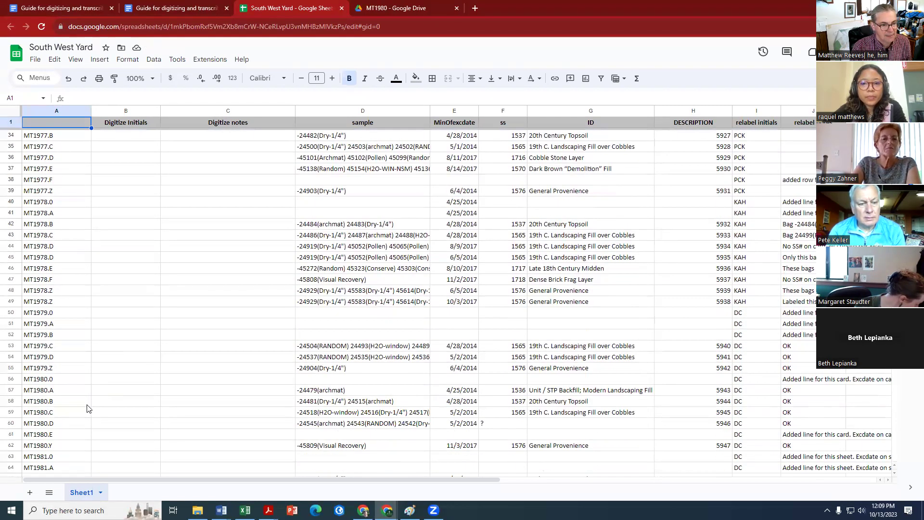
click(99, 403)
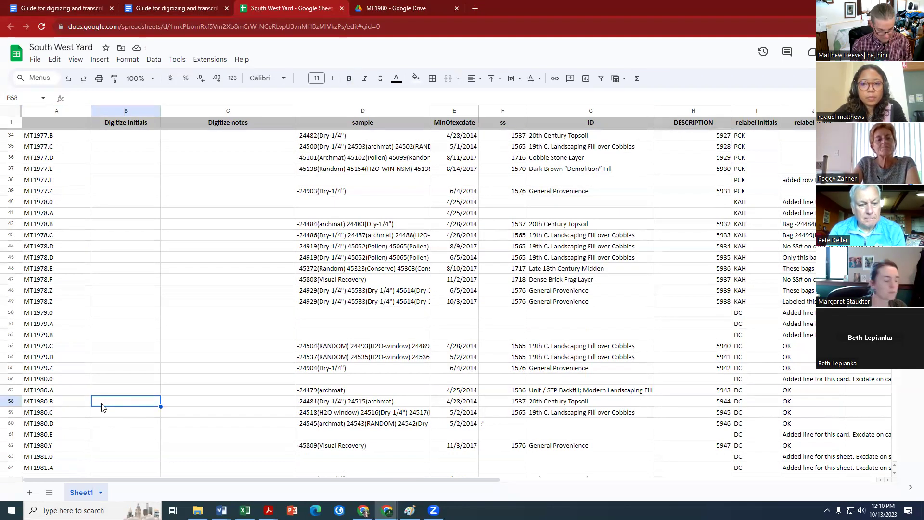
text(MBR)
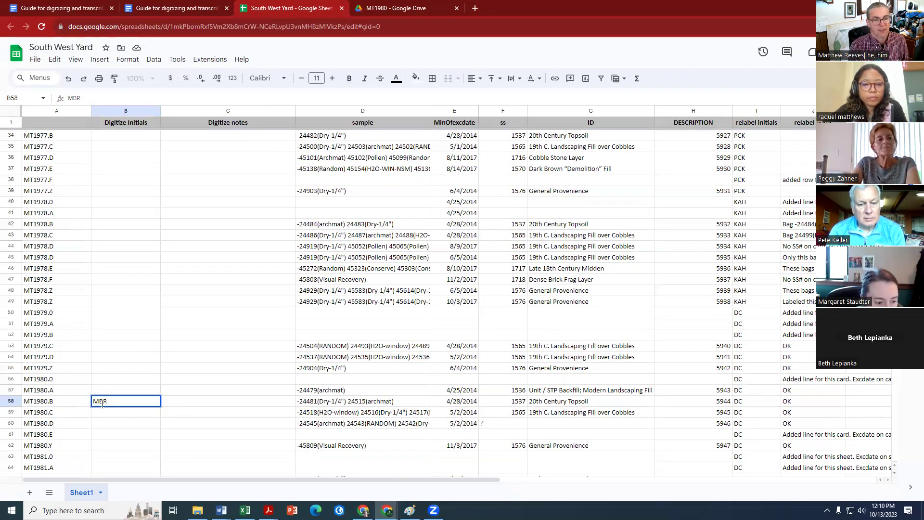
click(197, 403)
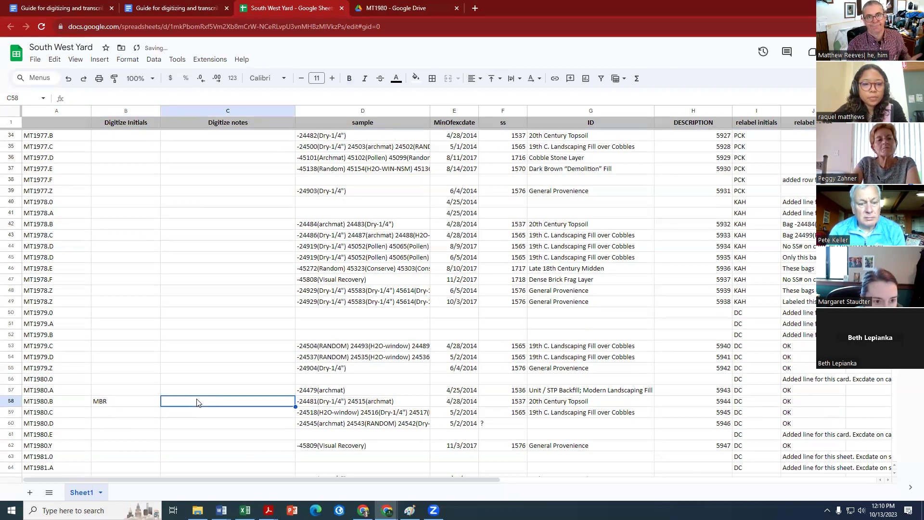
- Return to the digitizing guide, read its remaining steps and preview the linked strata guide for 2014
click(189, 10)
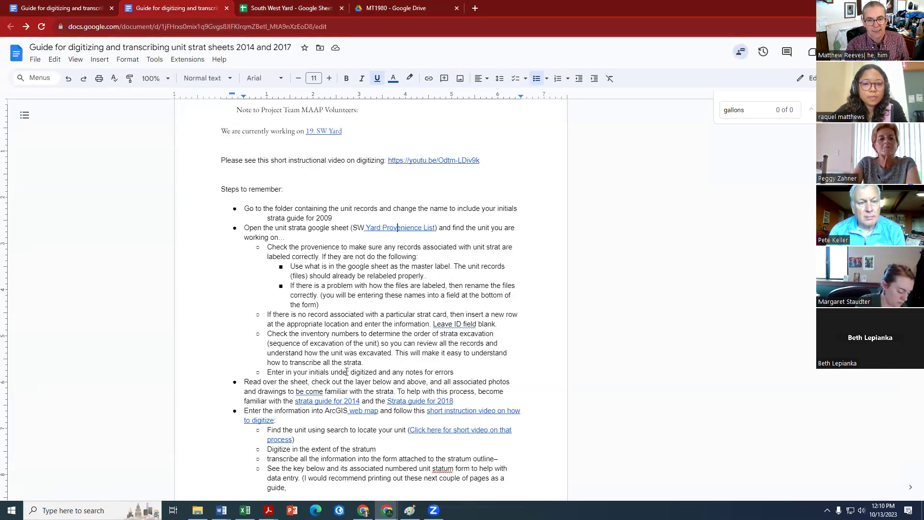
scroll(347, 313, down, 2)
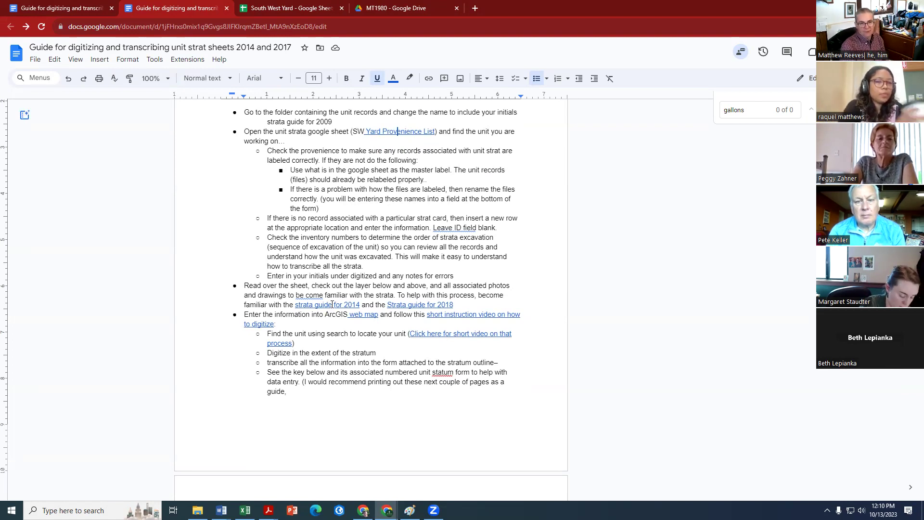
mouse_move(332, 305)
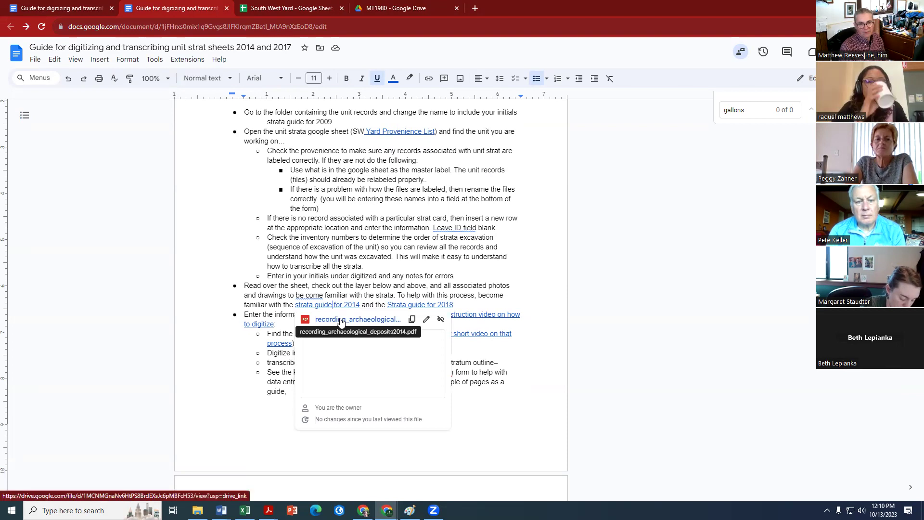
key(Down)
key(Down)
key(Down)
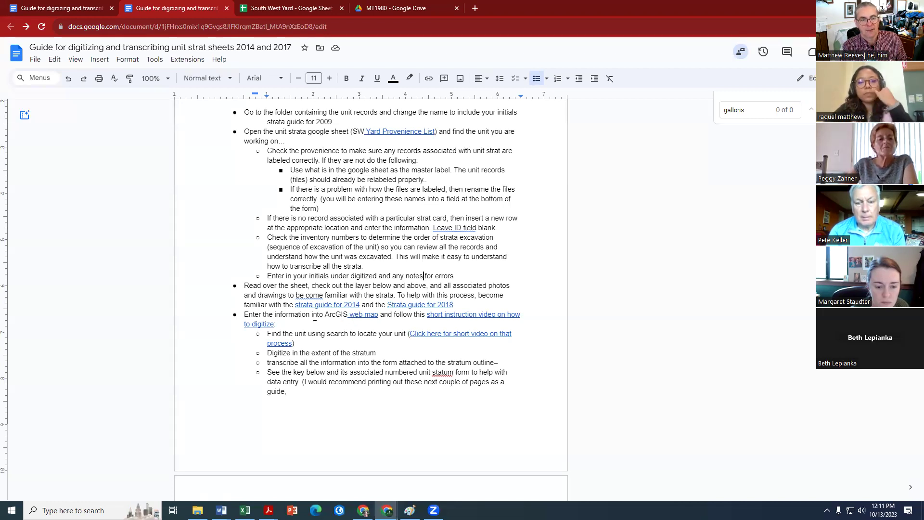
- Open the ArcGIS web map linked in the guide and examine the SW Yard units and project area statuses
click(362, 314)
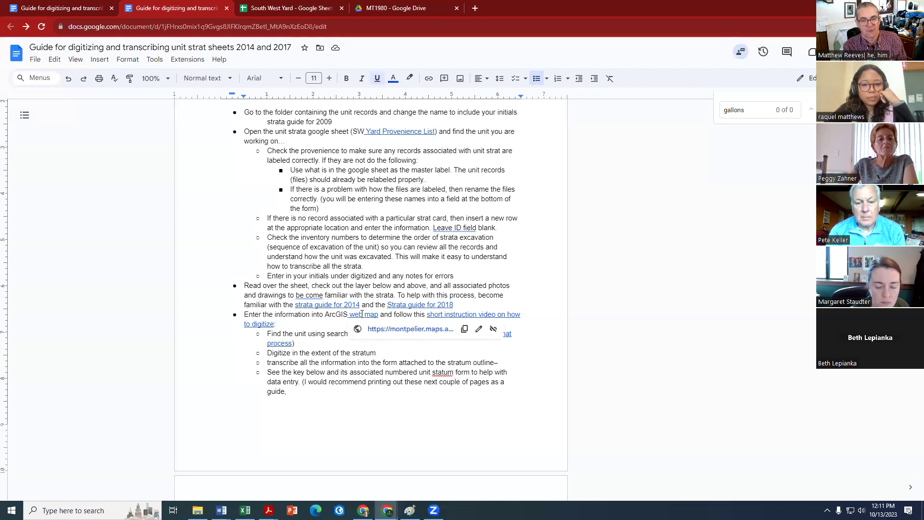
click(381, 330)
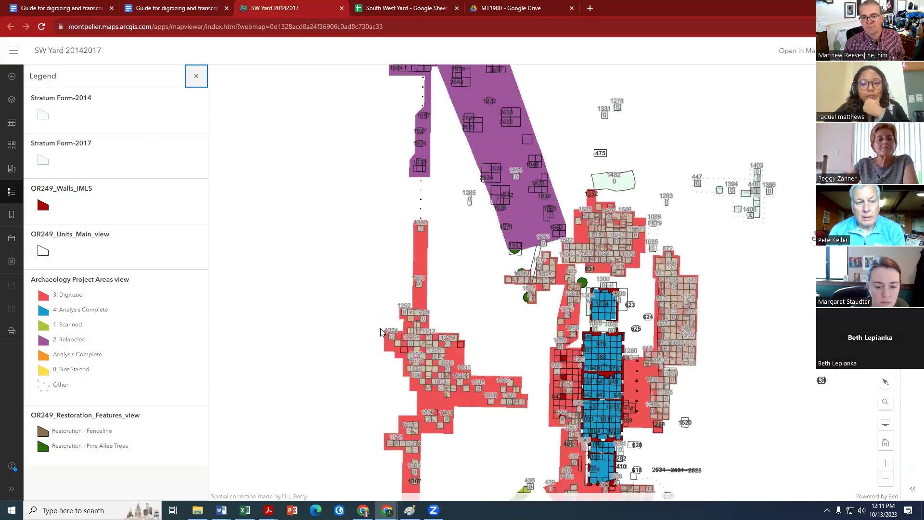
click(465, 289)
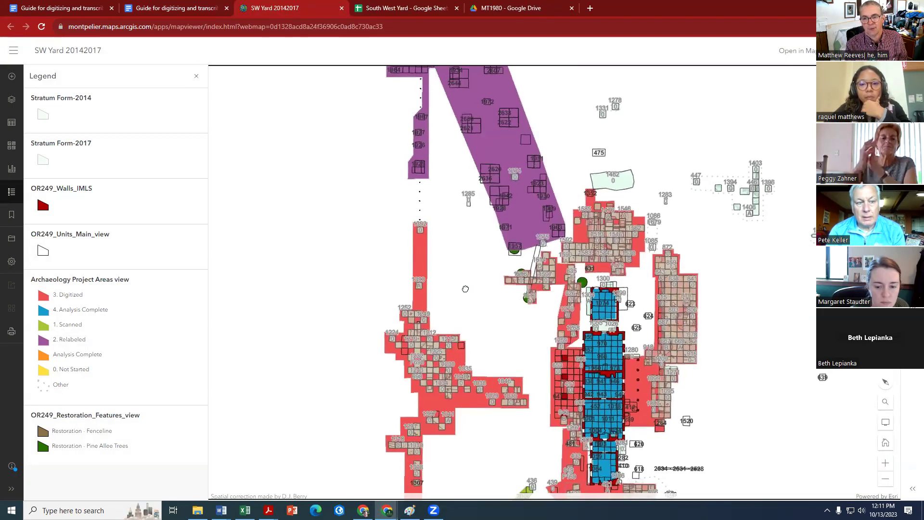
scroll(480, 316, up, 3)
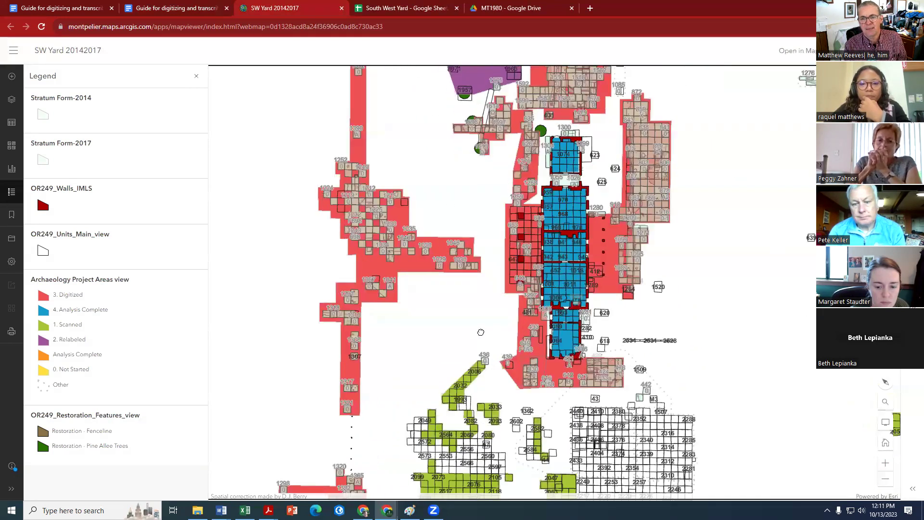
scroll(484, 336, down, 3)
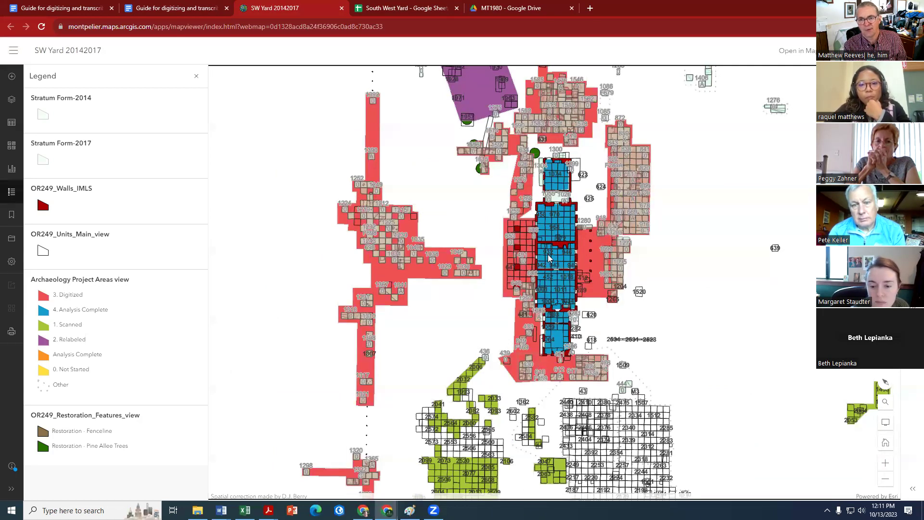
scroll(510, 225, up, 2)
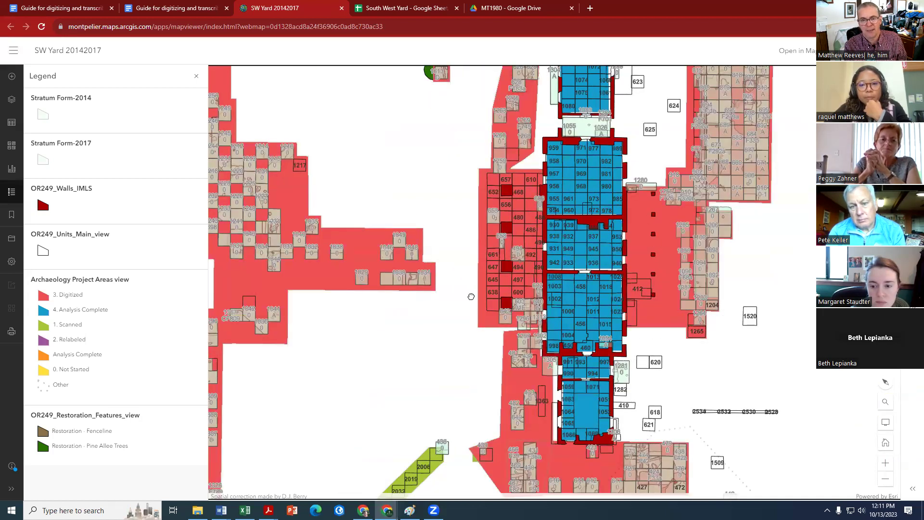
scroll(472, 296, down, 2)
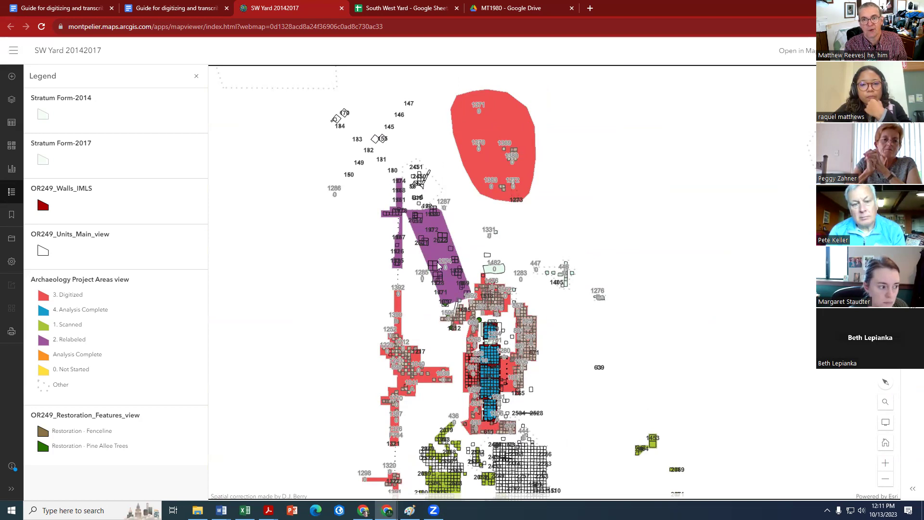
drag(449, 486, 455, 310)
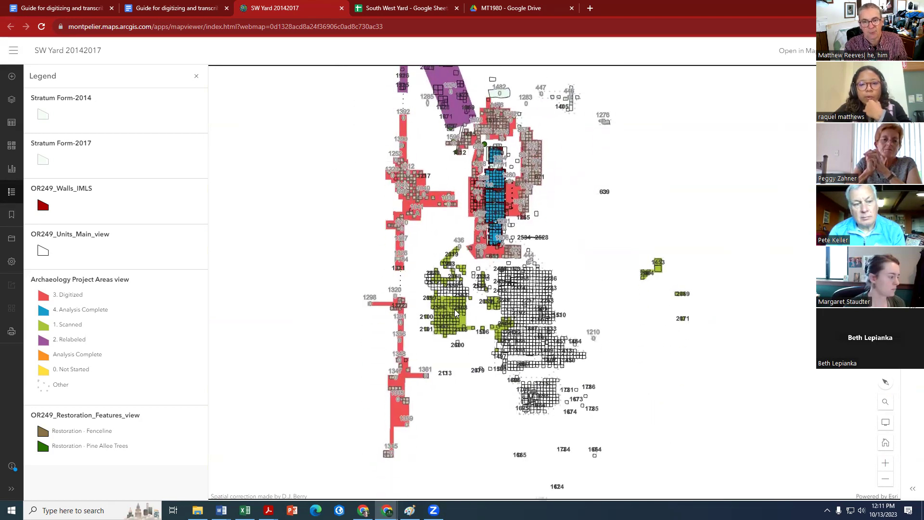
scroll(455, 310, up, 2)
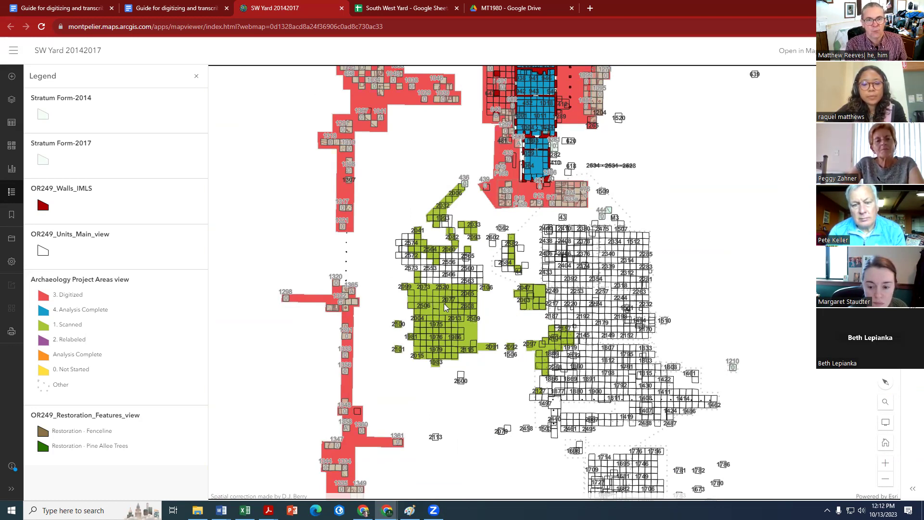
scroll(450, 286, up, 2)
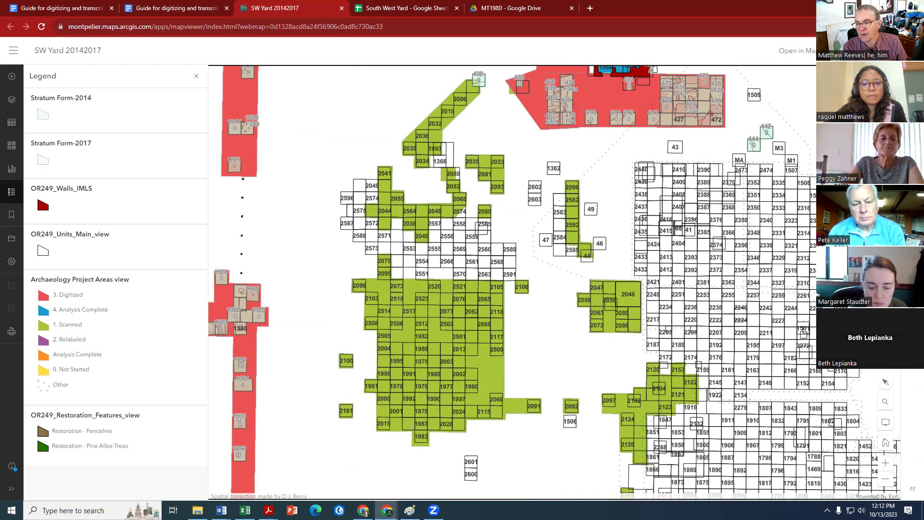
- Search the map for unit 1980, go to the OR249_Units_Main_view match and dismiss its attribute details
click(887, 404)
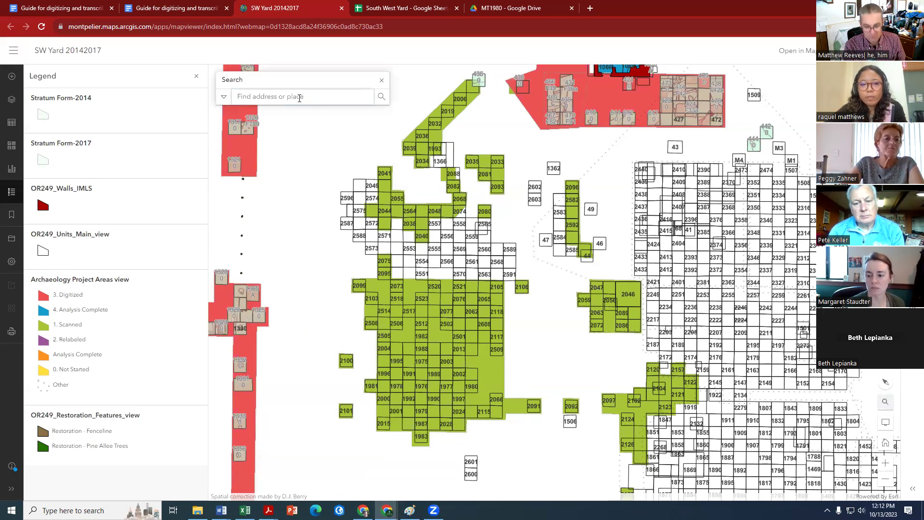
text(198)
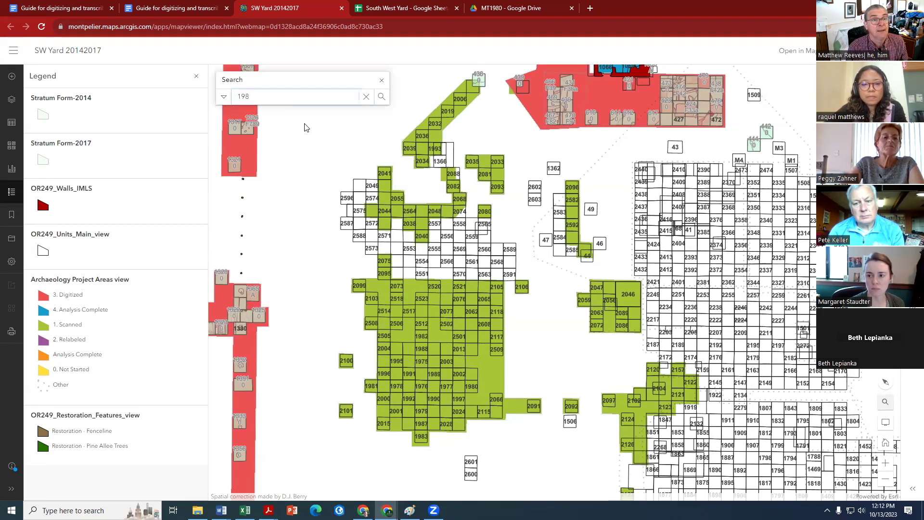
text(0)
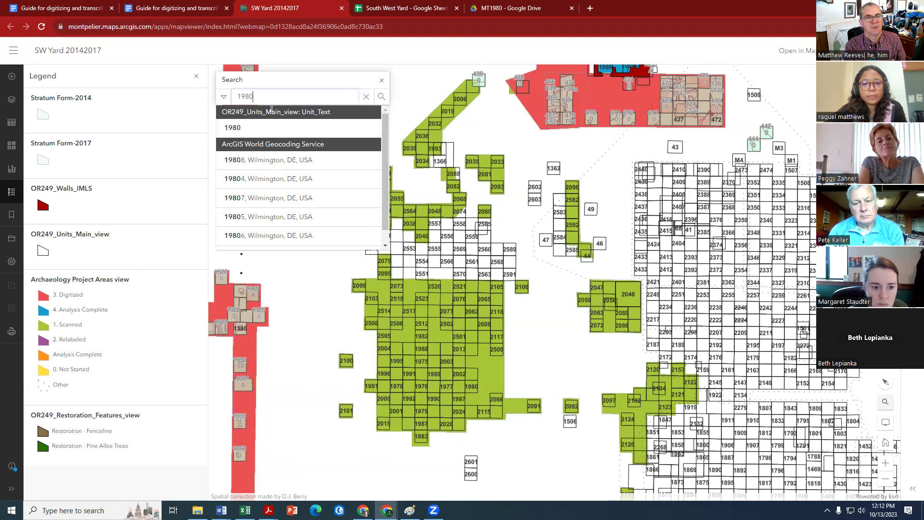
click(233, 128)
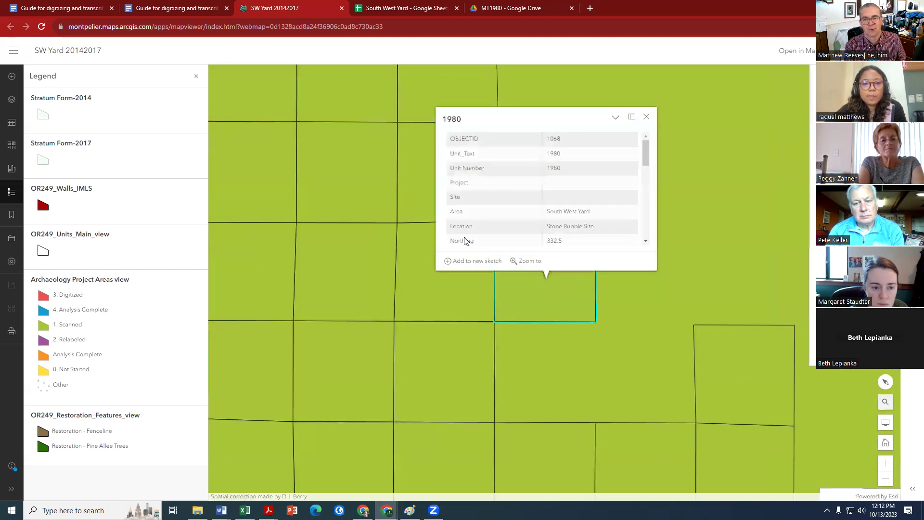
click(647, 118)
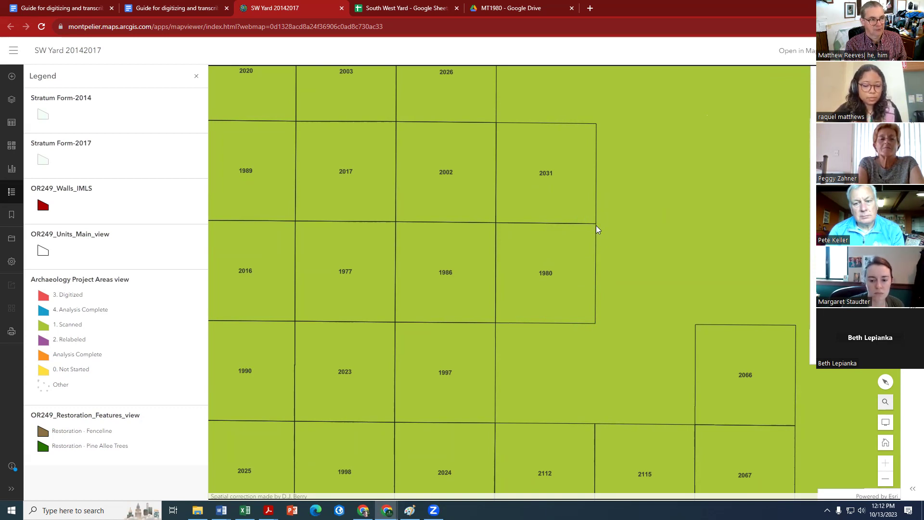
- Review the plan drawing and corner elevations on page 2 of MT1980.B.CA.pdf and return to the SW Yard map
click(503, 10)
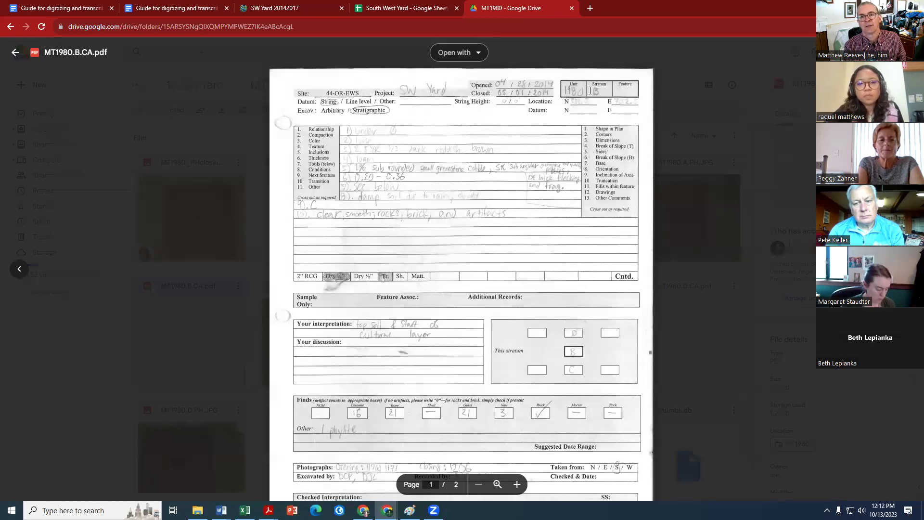
scroll(415, 285, down, 15)
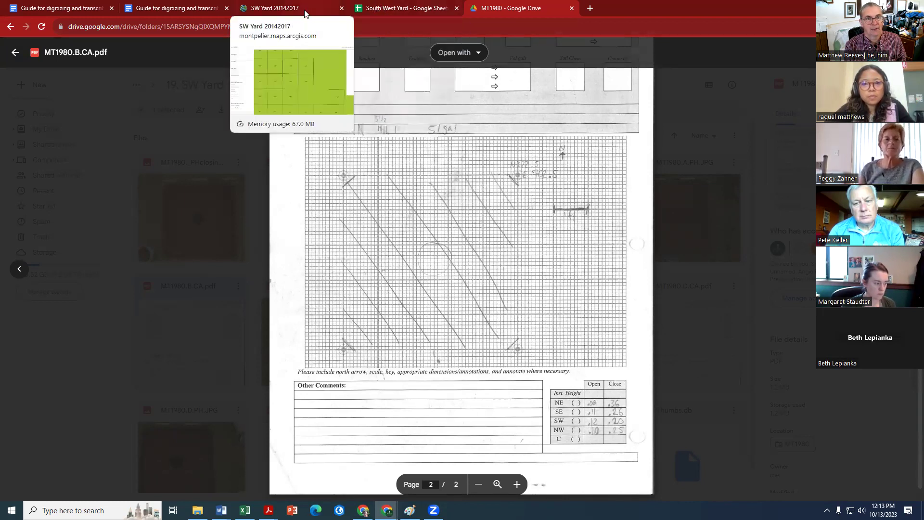
click(289, 8)
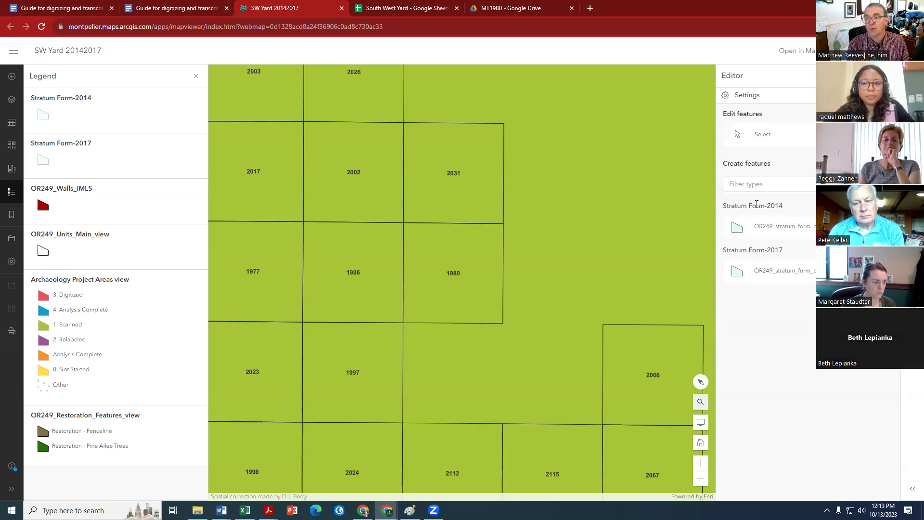
- Choose the Stratum Form-2014 template for a new feature and enable snapping in the editor settings
click(774, 228)
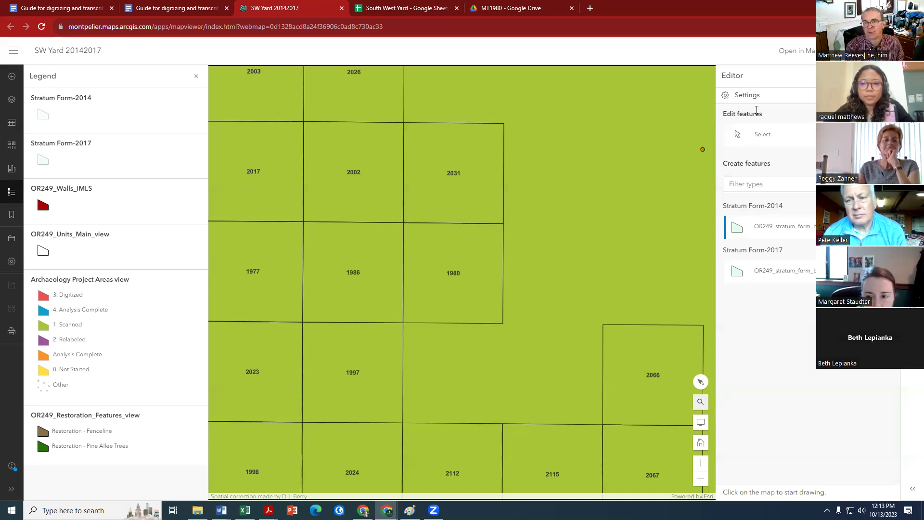
click(747, 95)
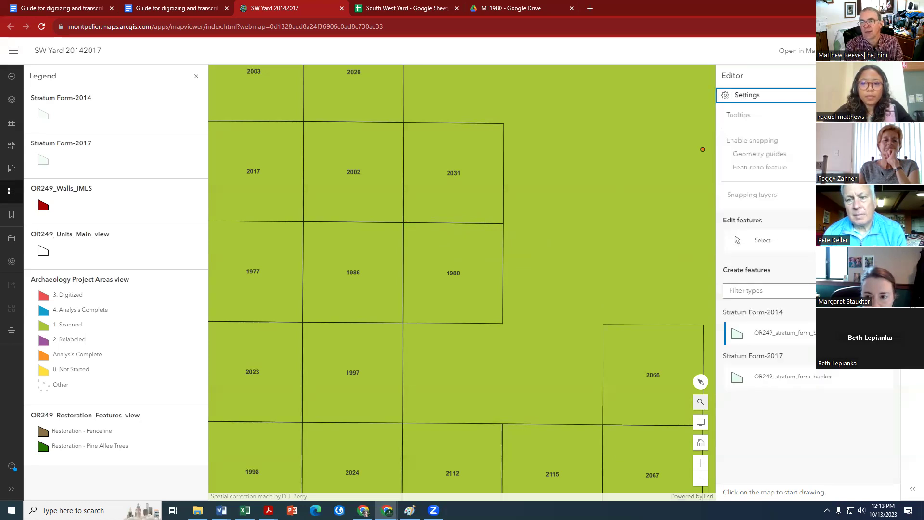
click(886, 140)
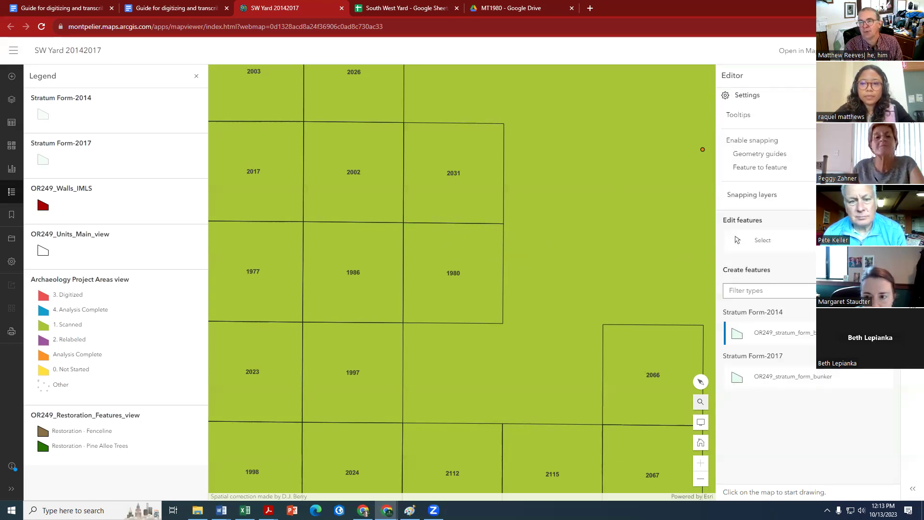
- Set OR249_Units_Main_view as the snapping layer for drawing the stratum outline
click(886, 194)
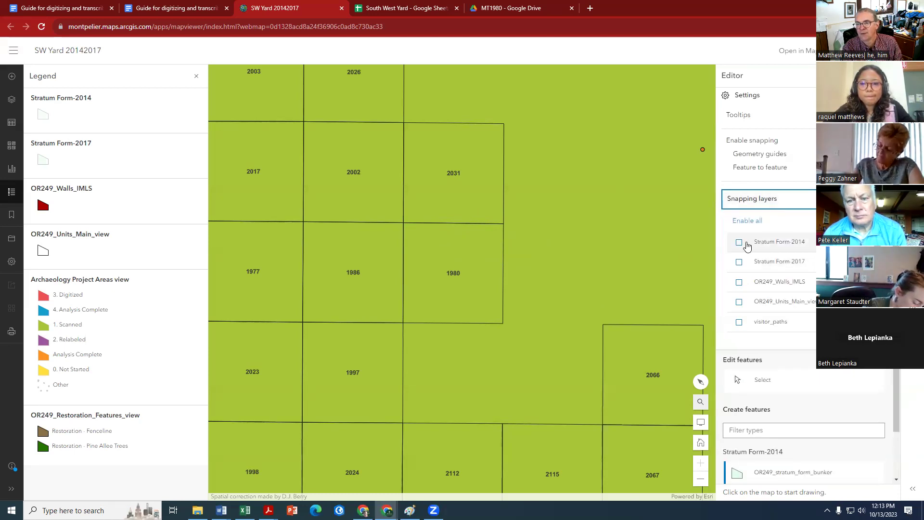
click(738, 303)
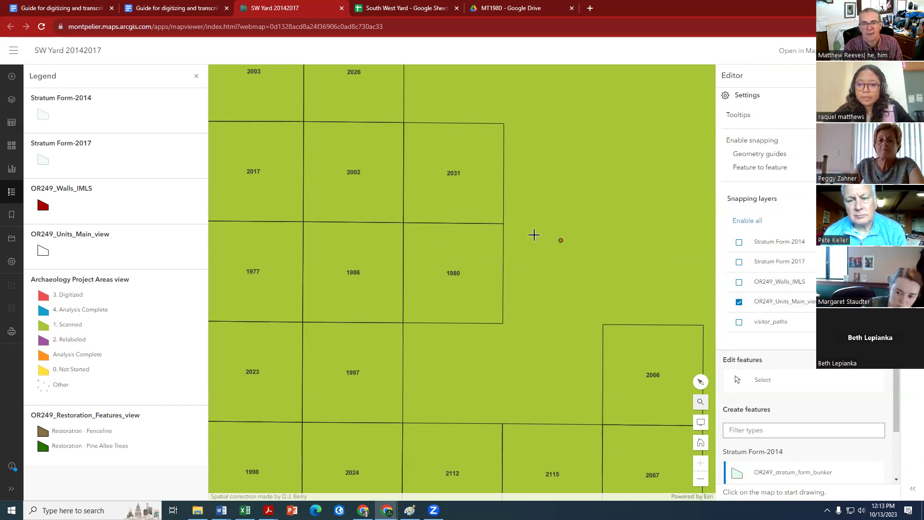
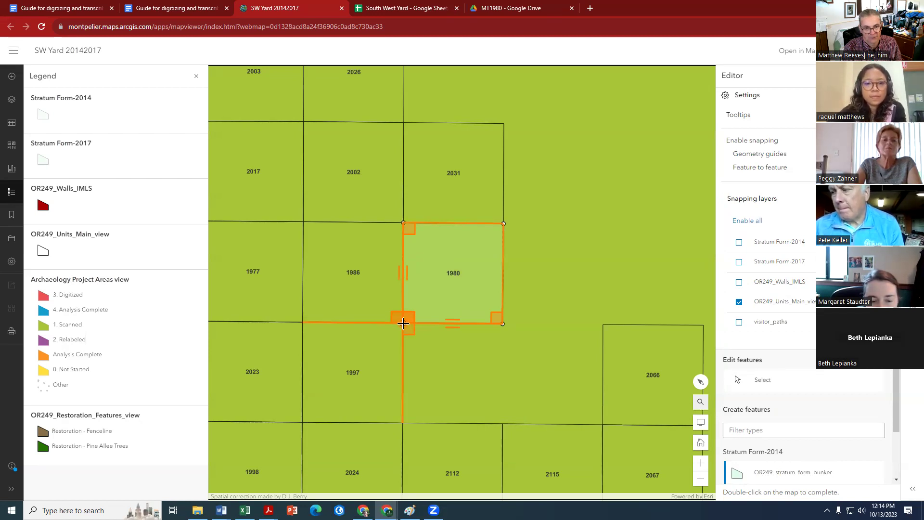
double_click(403, 323)
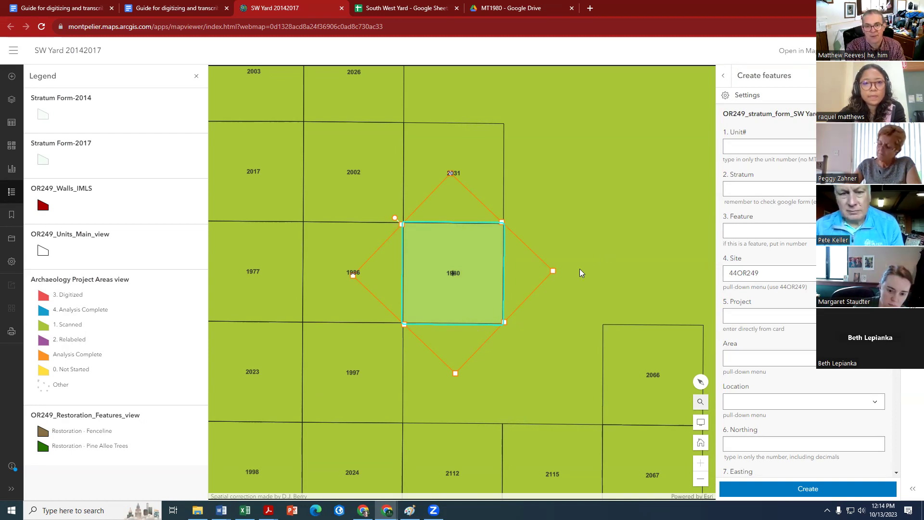
drag(473, 269, 566, 240)
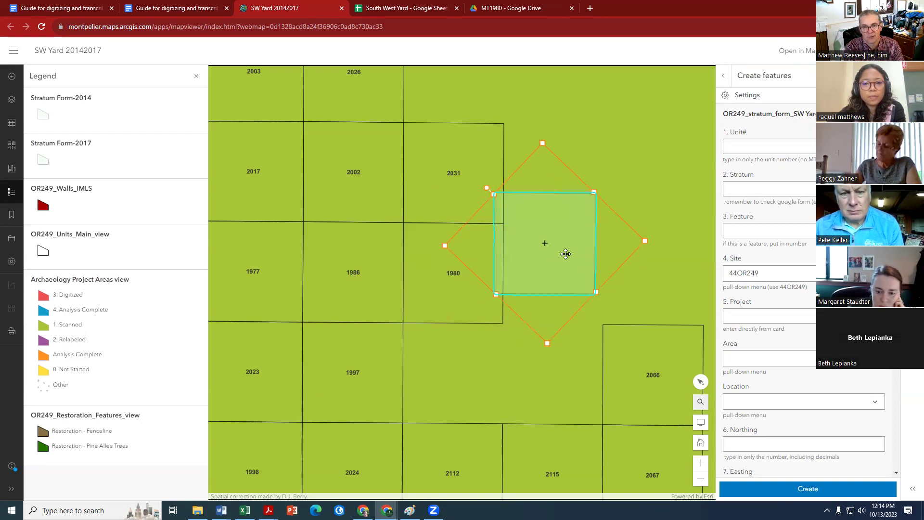
click(577, 248)
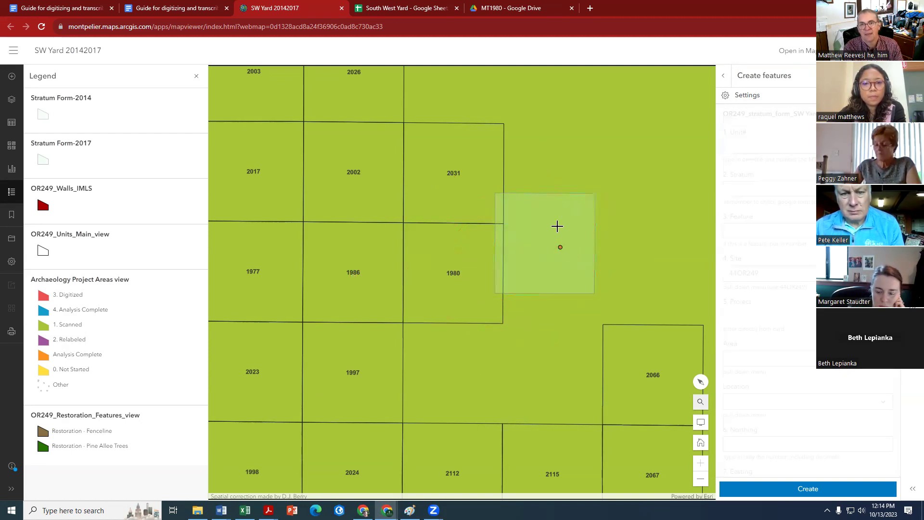
- Draw a Stratum Form-2014 polygon around unit 1980, snapping to its four corners
scroll(563, 319, down, 1)
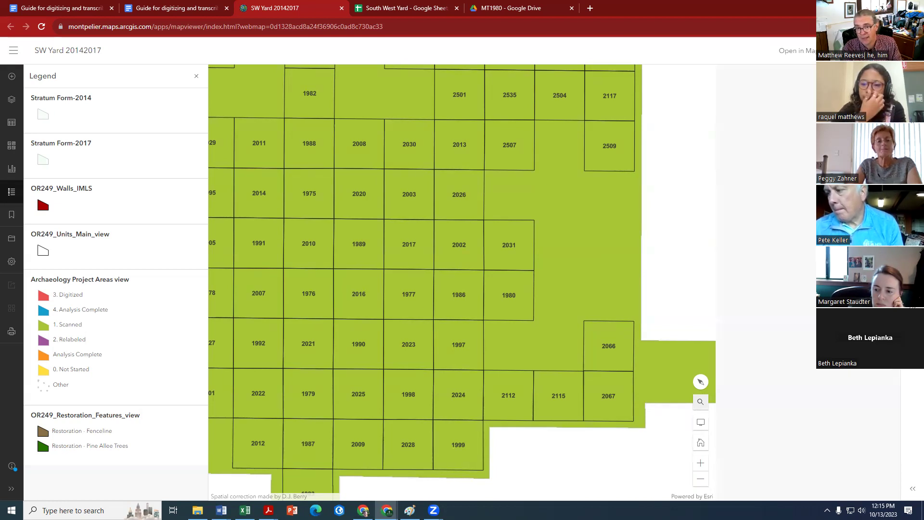
click(775, 226)
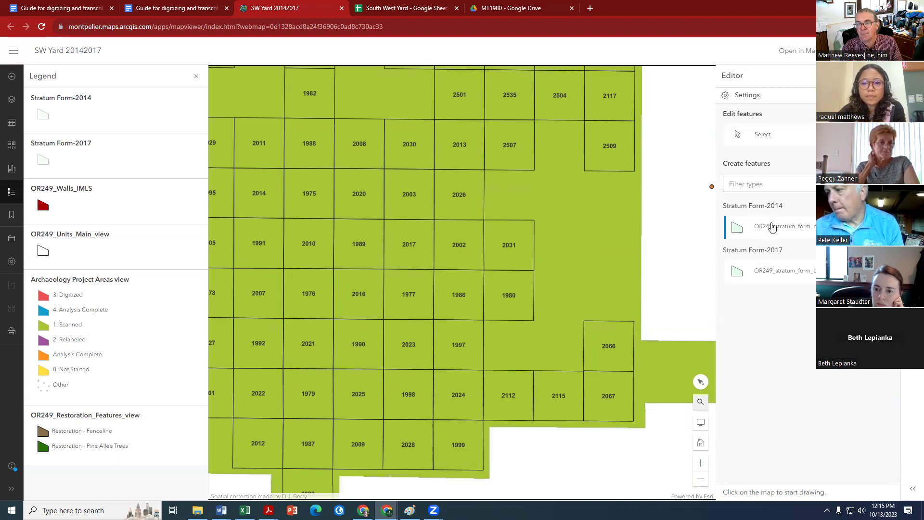
click(519, 231)
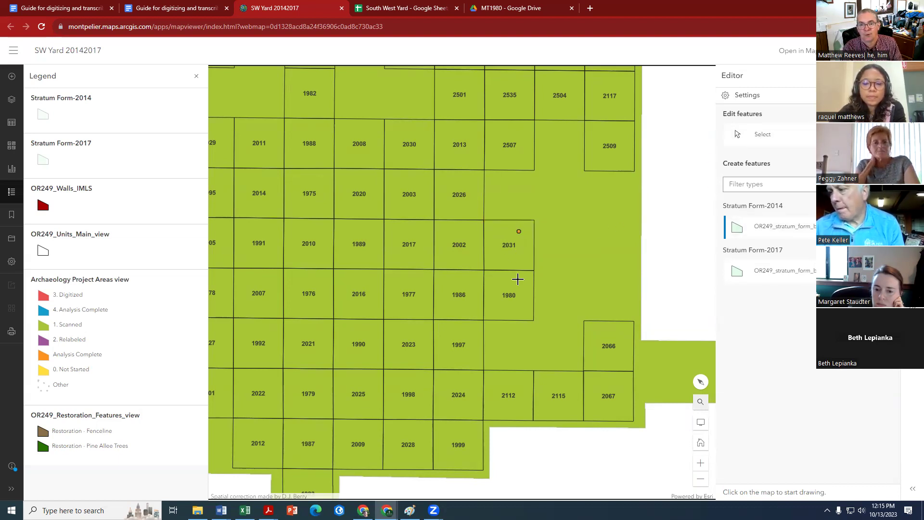
click(484, 271)
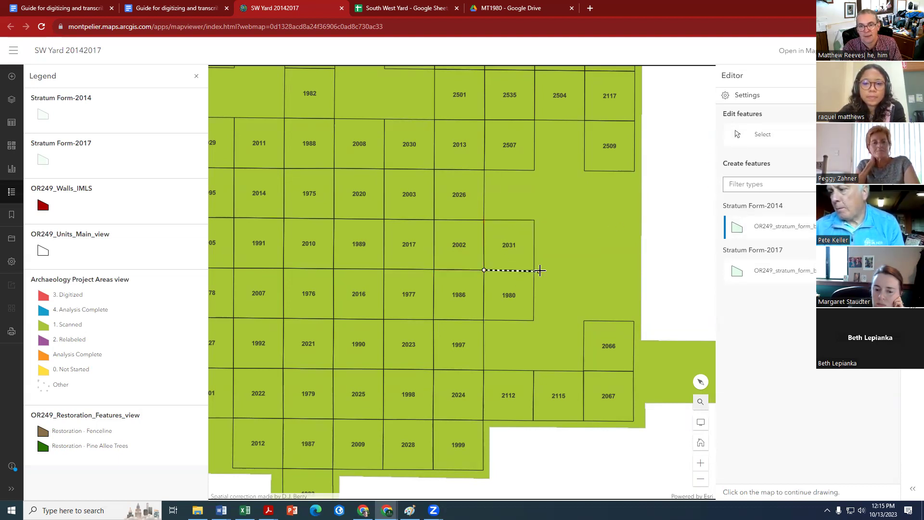
click(533, 271)
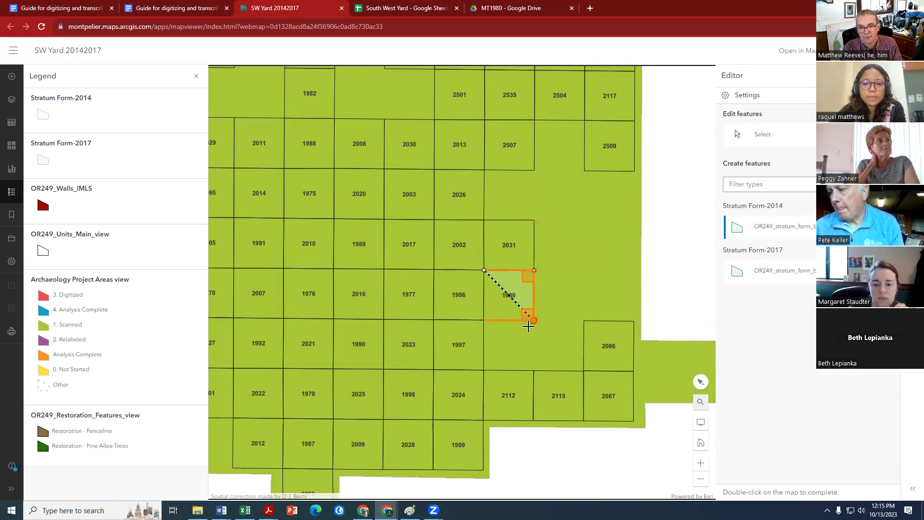
click(533, 320)
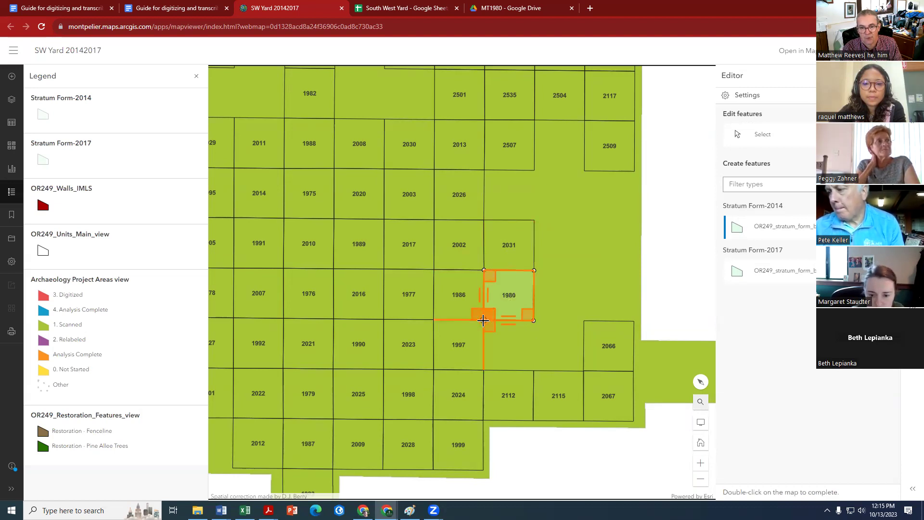
double_click(483, 320)
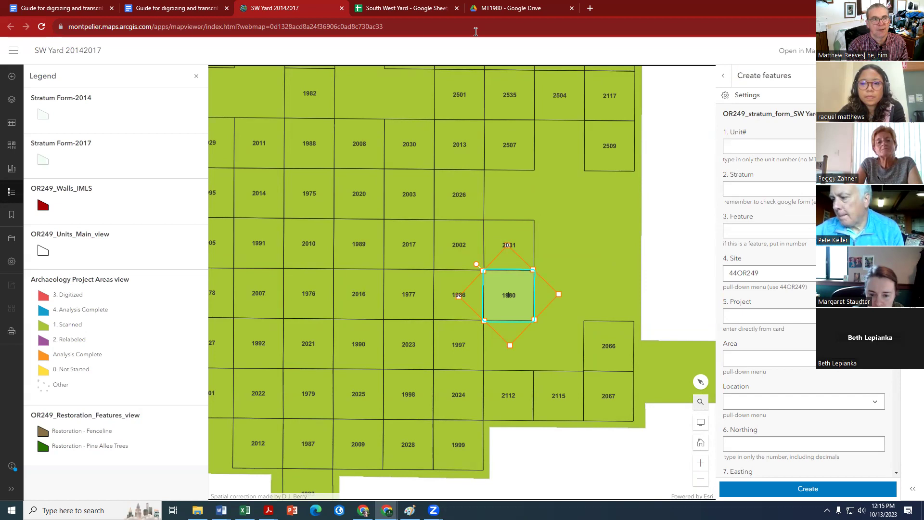
- Review the red-numbered sample strat card in the digitizing guide and return to the SW Yard map
click(185, 9)
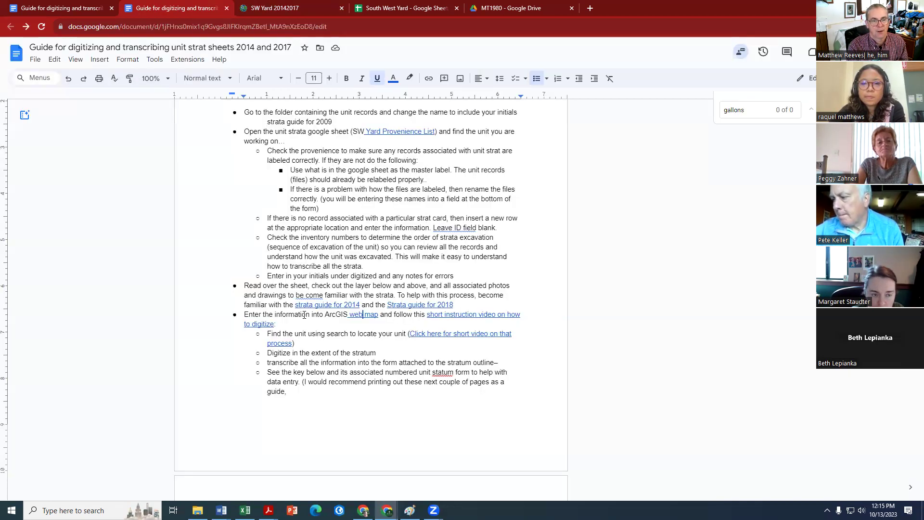
scroll(309, 287, down, 1)
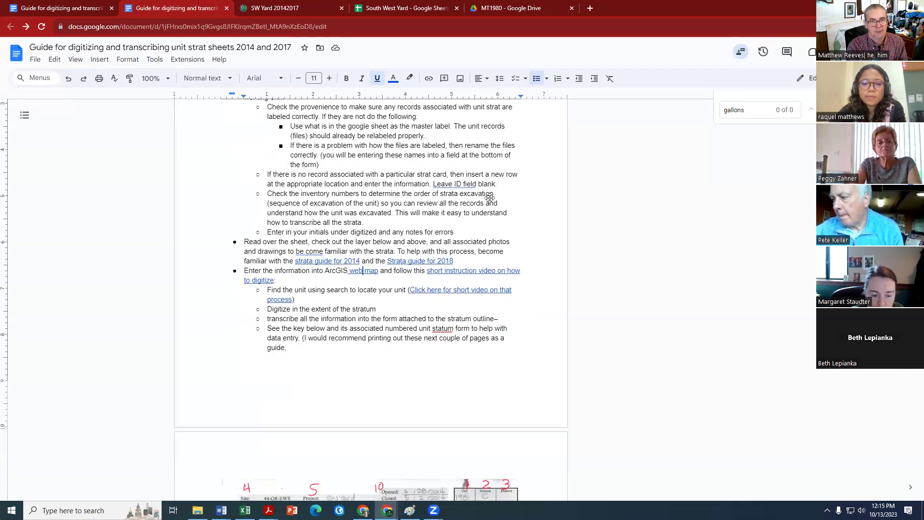
scroll(301, 261, down, 6)
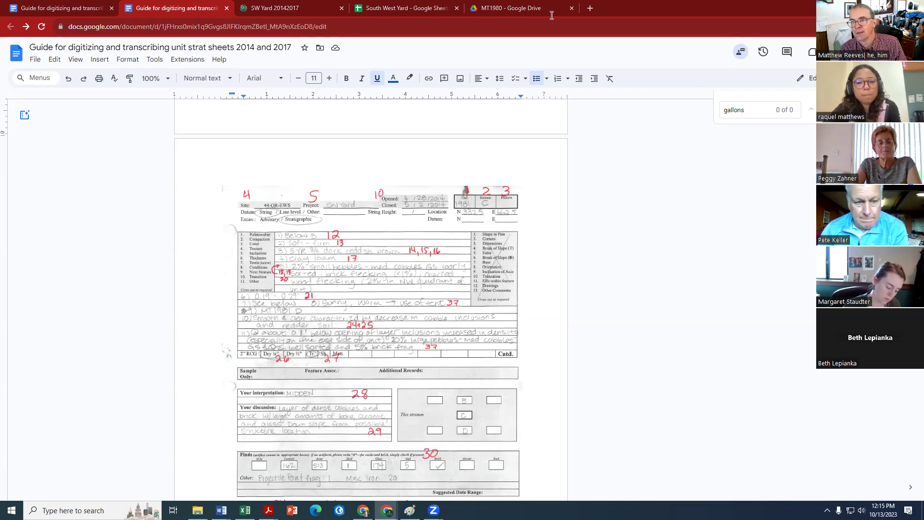
click(270, 10)
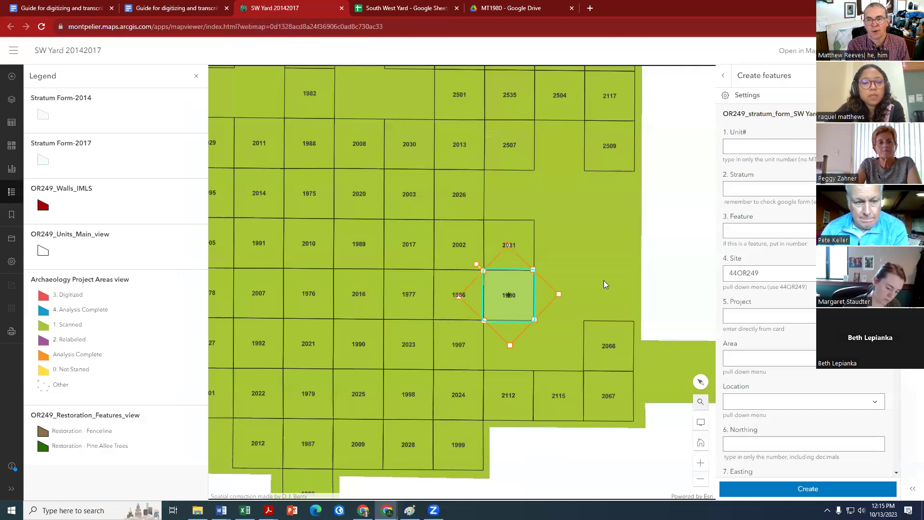
- Enter unit number 1980 and stratum B in the form, checking the MT1980.B.CA.pdf card and the provenience list
click(738, 145)
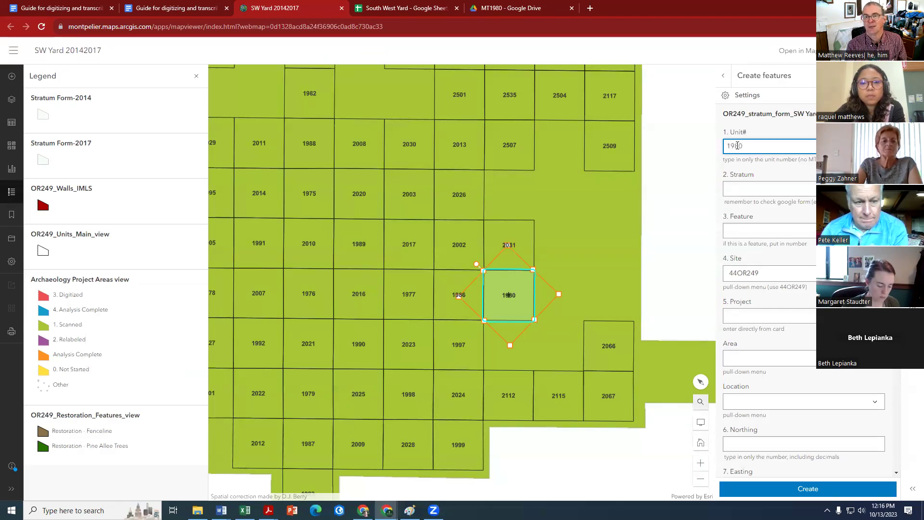
click(731, 187)
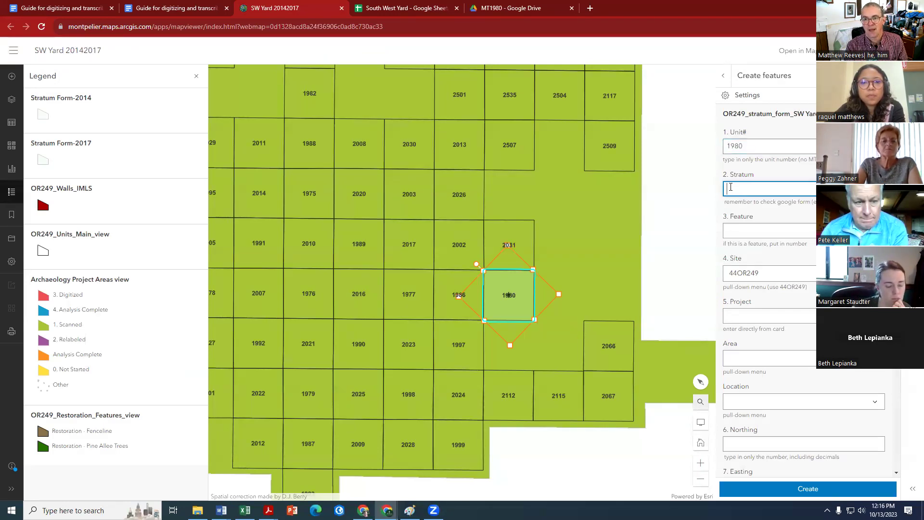
click(502, 12)
scroll(424, 199, up, 15)
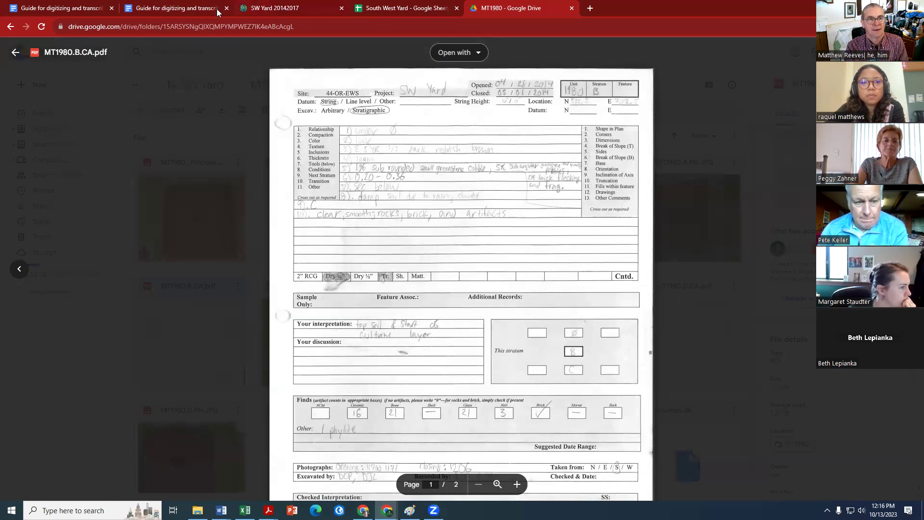
click(268, 9)
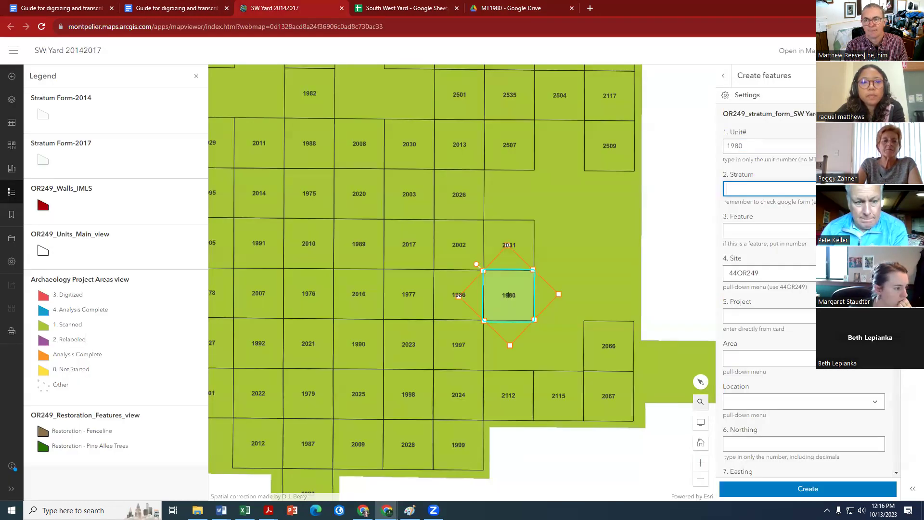
text(B)
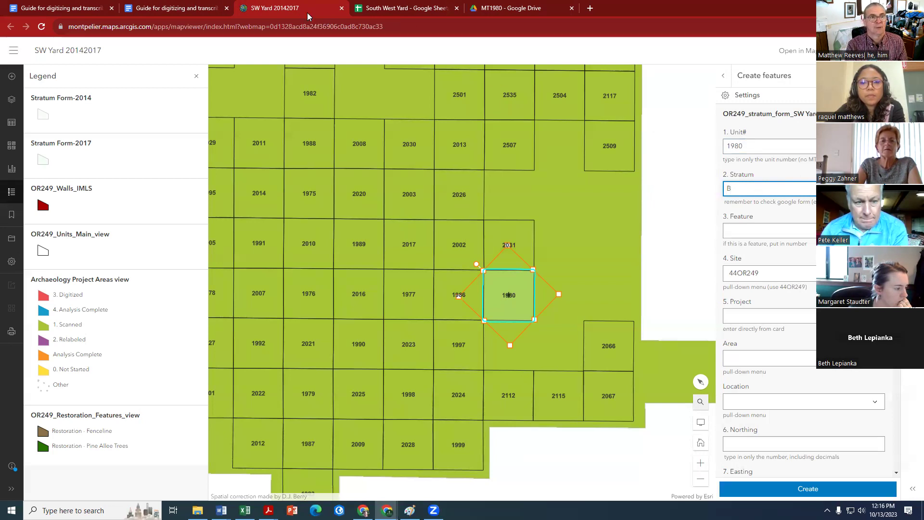
click(379, 11)
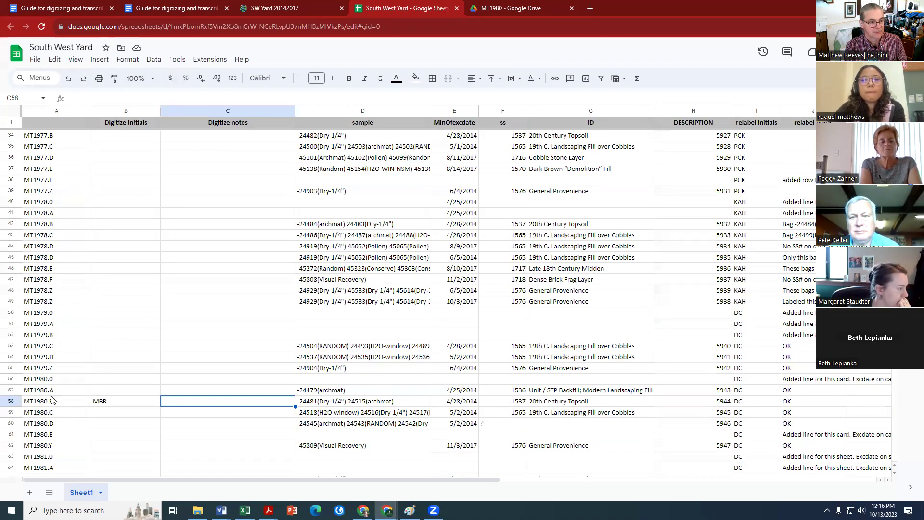
click(289, 9)
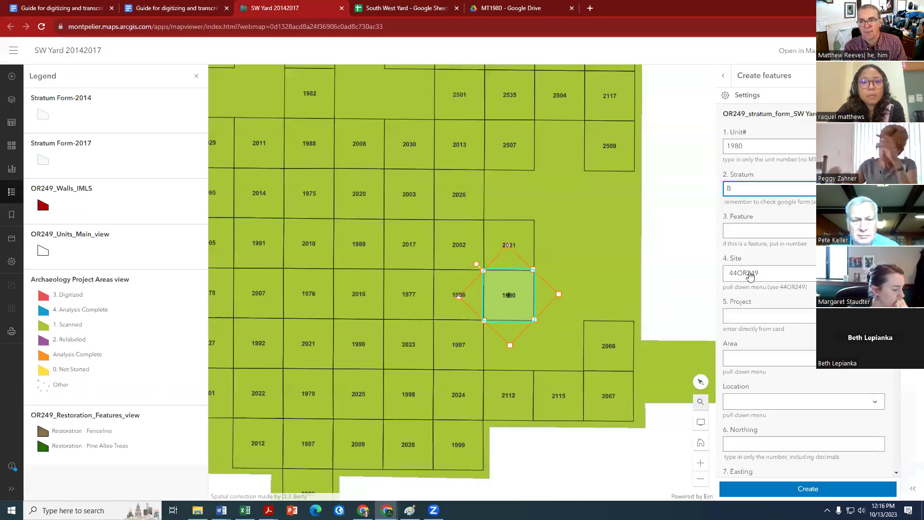
- Leave the feature blank and set the project to SW Yard, consulting the guide's numbered key and the MT1980.B.CA.pdf card
click(746, 233)
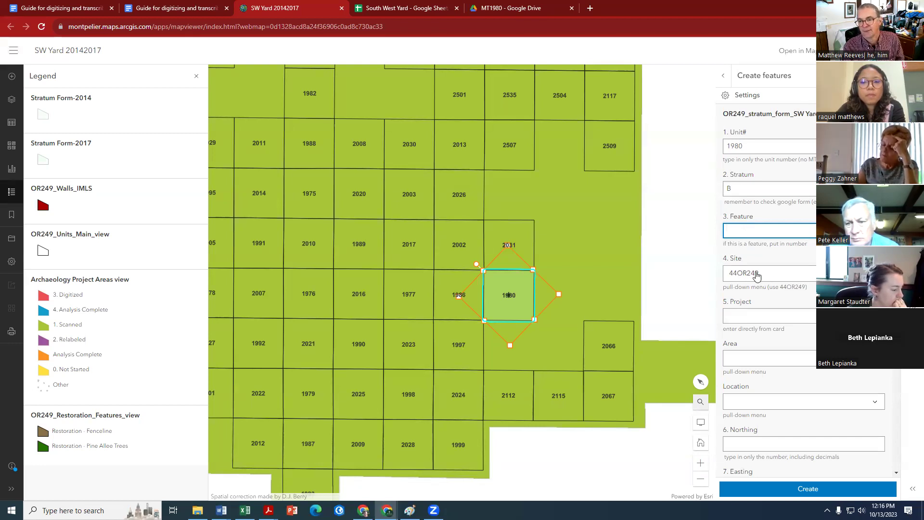
click(751, 318)
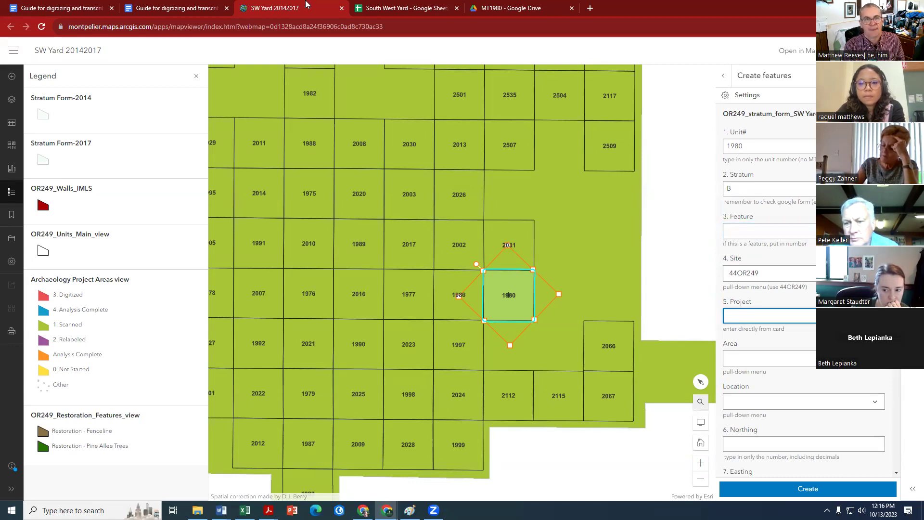
click(190, 13)
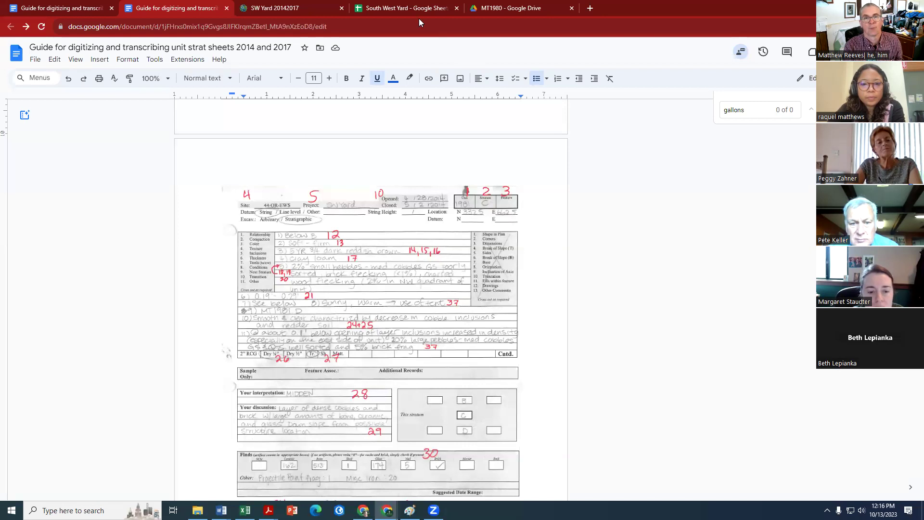
click(499, 10)
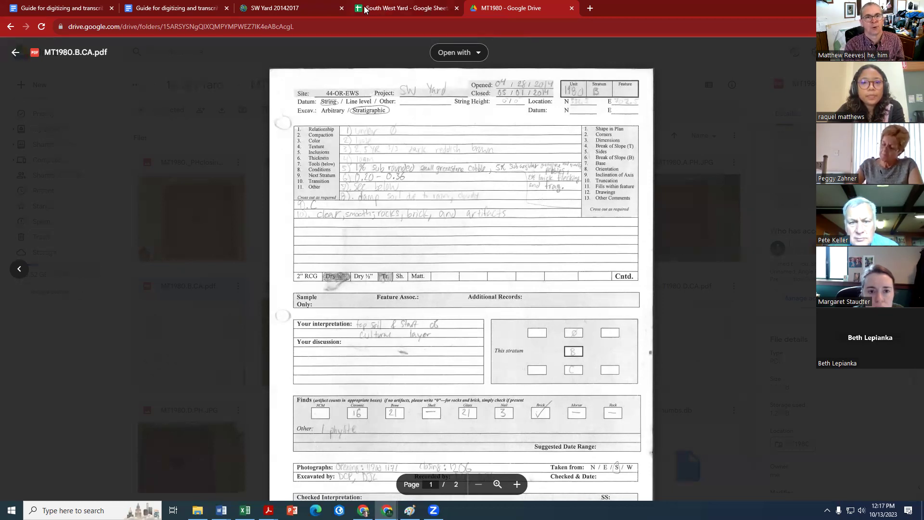
mouse_move(301, 12)
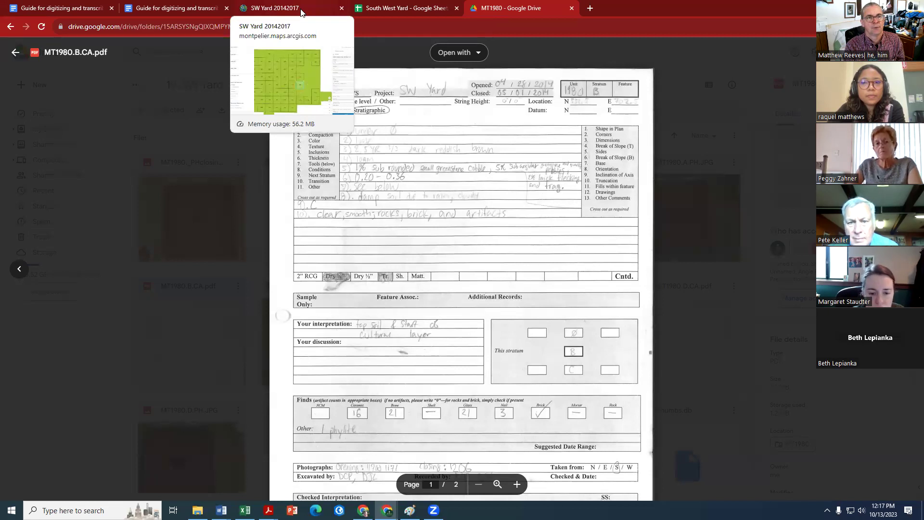
click(301, 12)
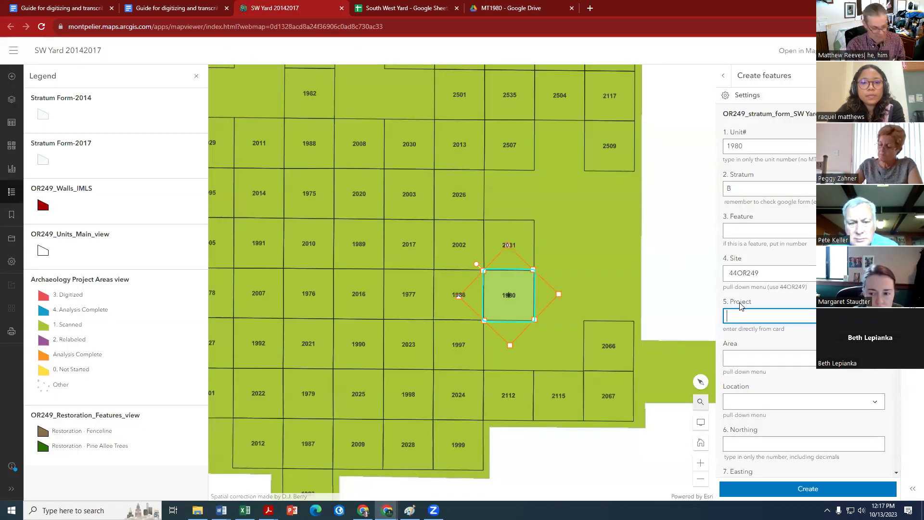
text(SW)
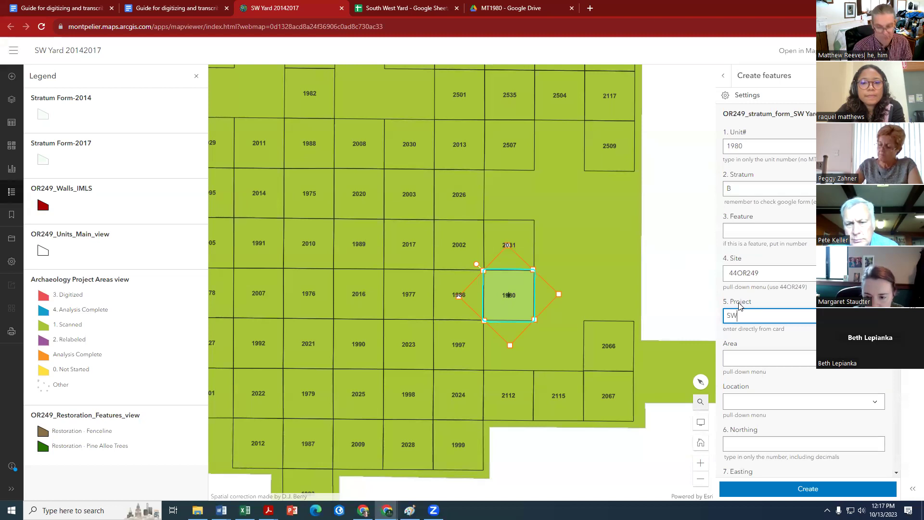
text( Yard)
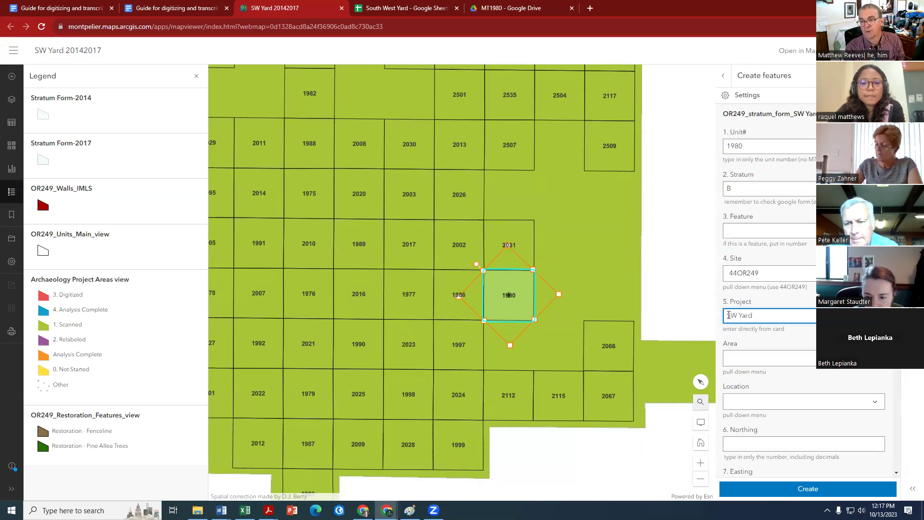
- Set the area to SW Yard and look through the location options, leaving the location blank
key(Tab)
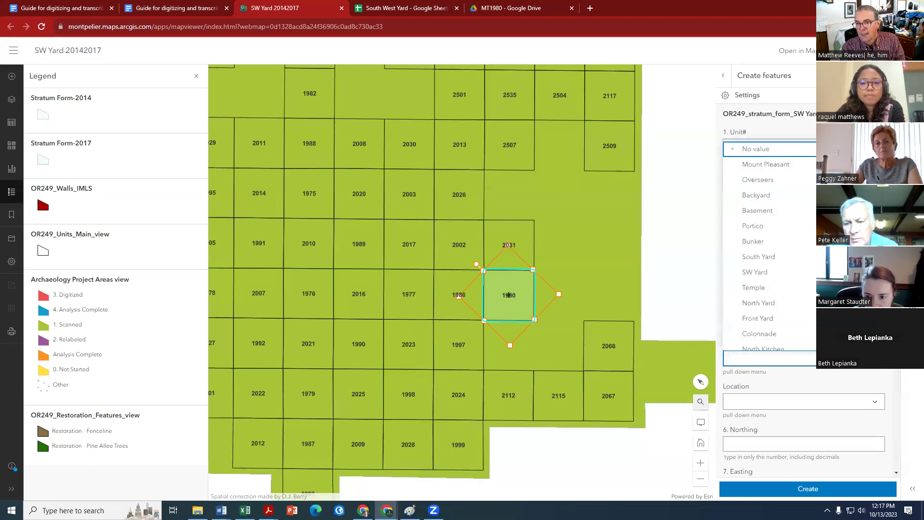
scroll(810, 294, up, 3)
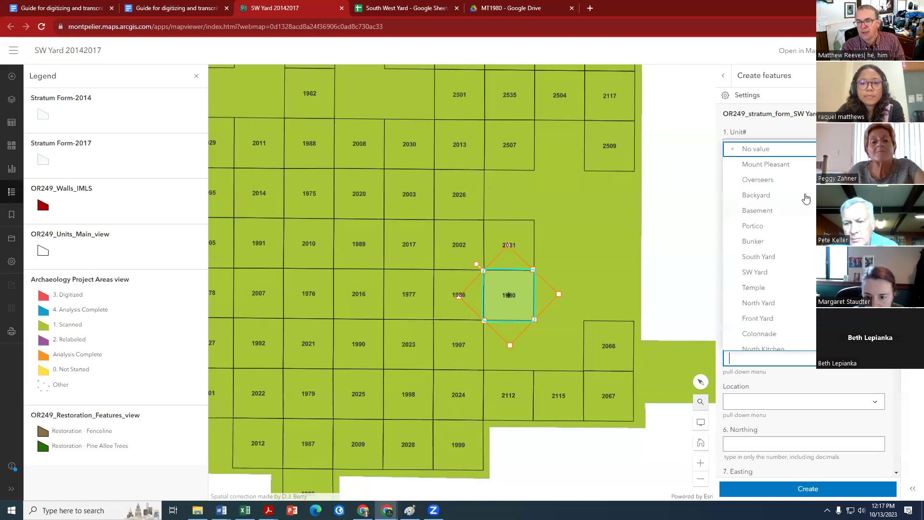
click(755, 272)
click(875, 404)
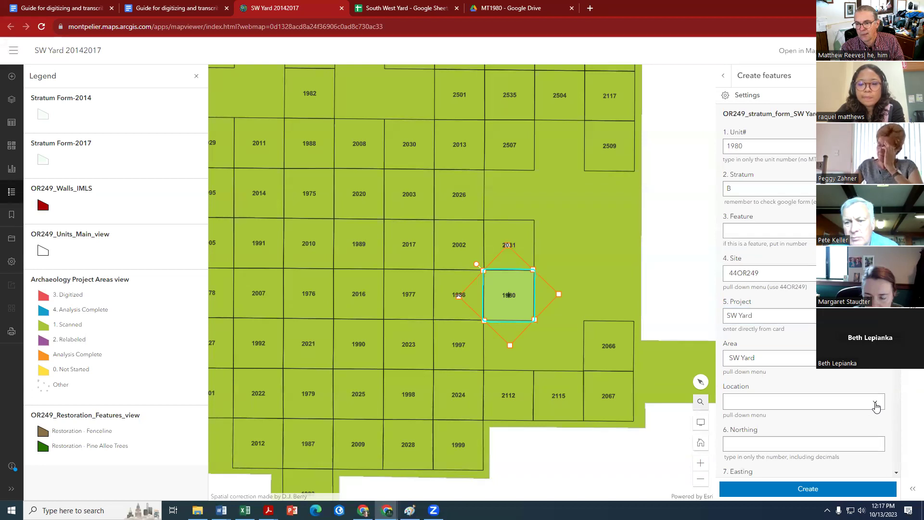
scroll(793, 345, down, 1)
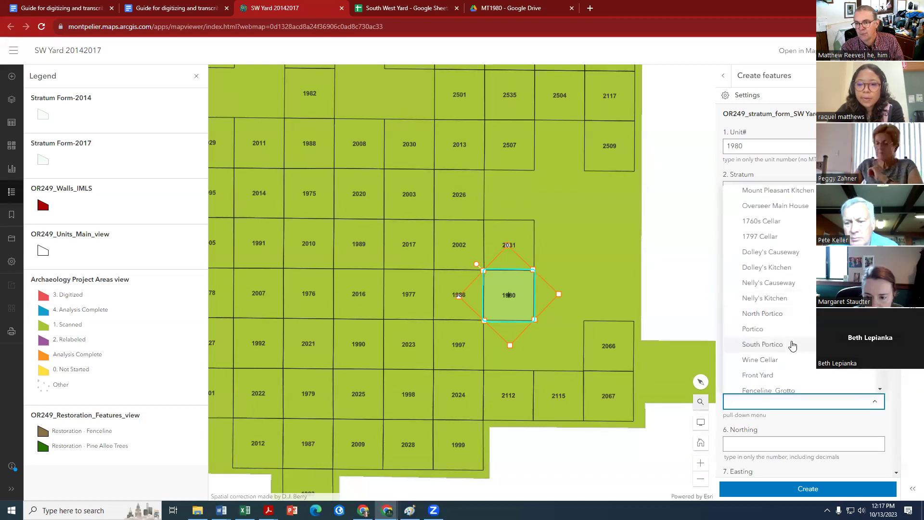
scroll(793, 345, down, 2)
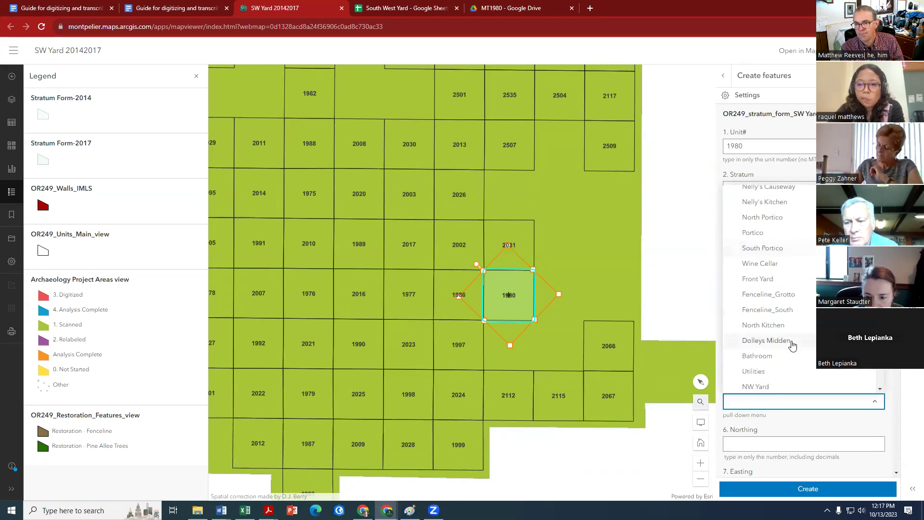
scroll(790, 327, down, 3)
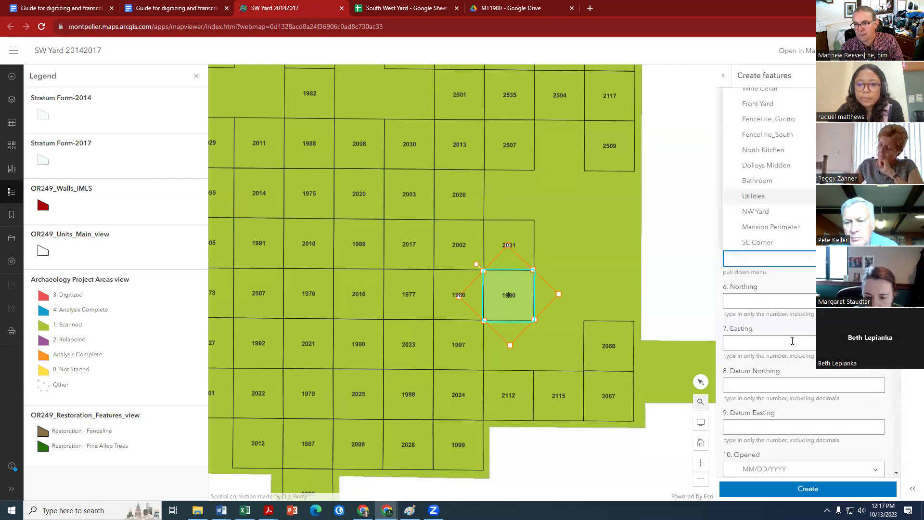
click(693, 195)
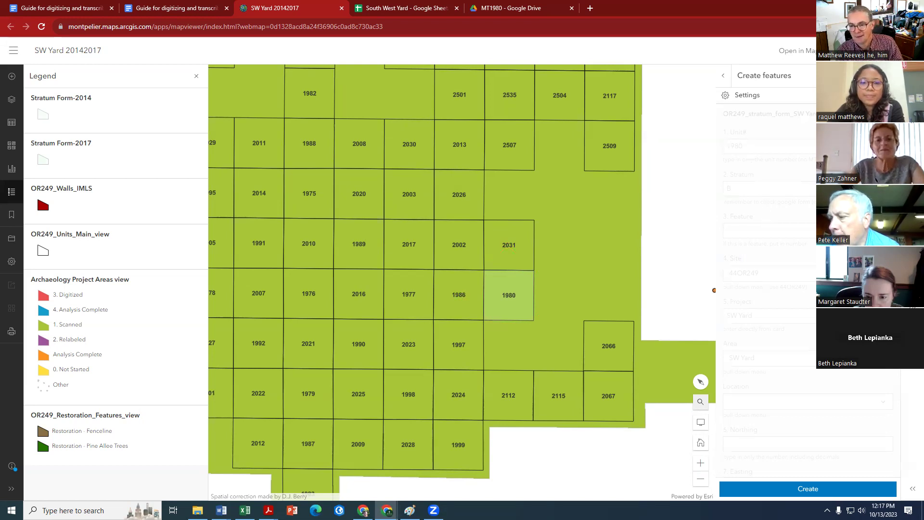
- Create the stratum B polygon and reopen unit 1980's Stratum Form-2014 record for editing at the northing field
click(808, 490)
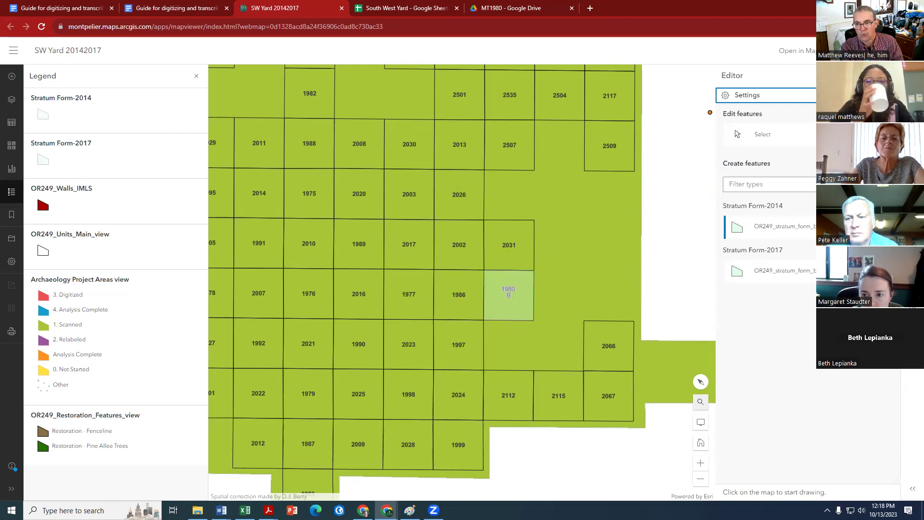
click(884, 382)
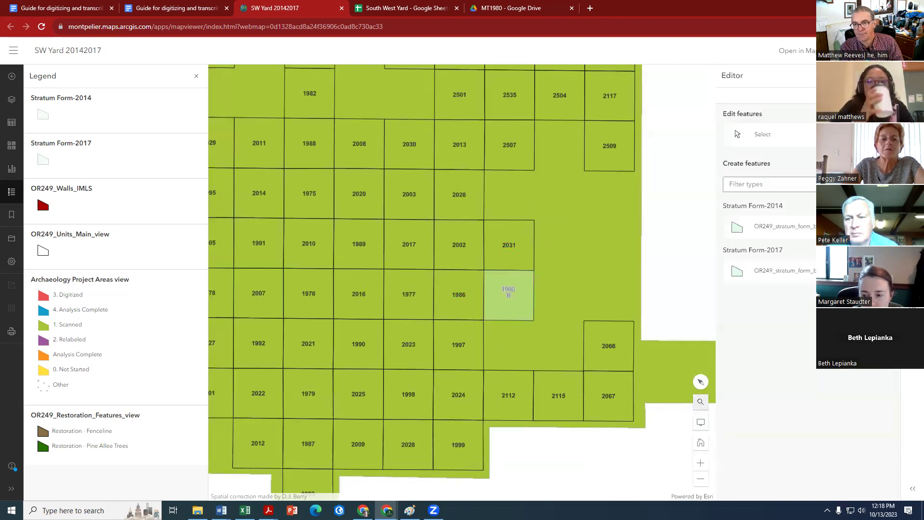
click(770, 137)
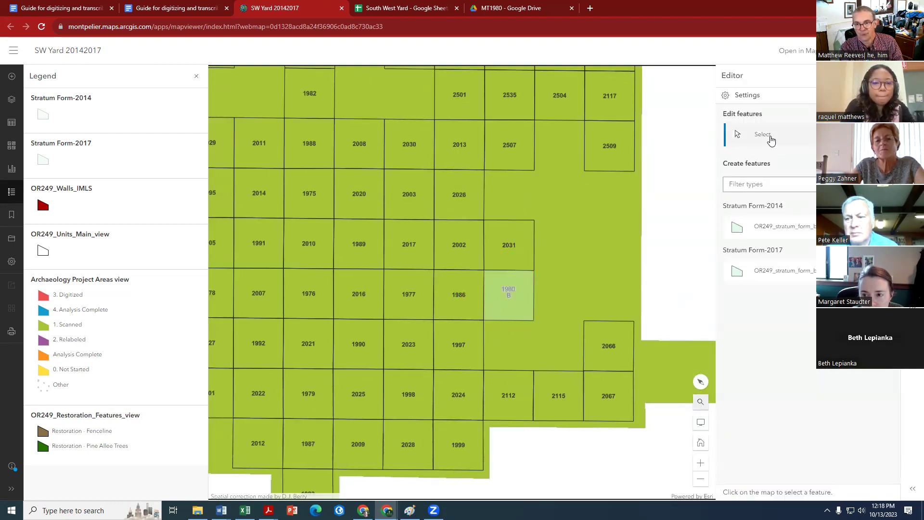
click(514, 303)
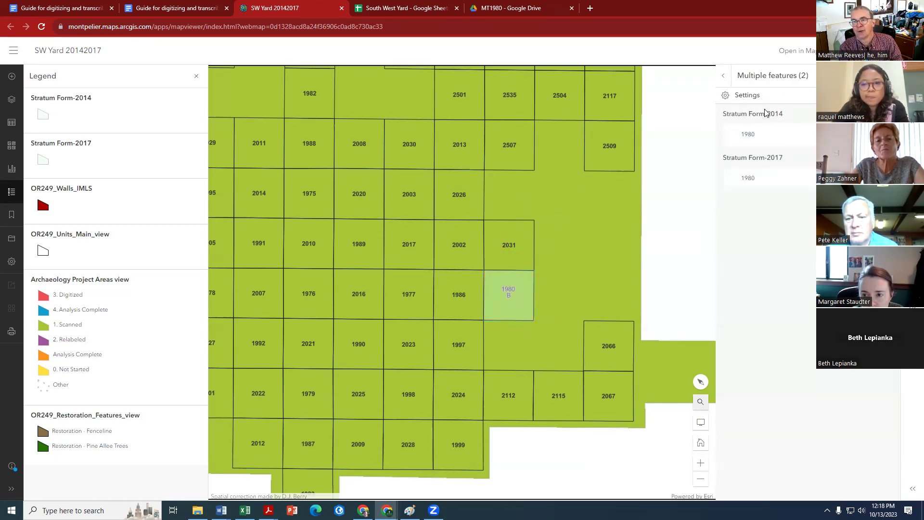
click(753, 139)
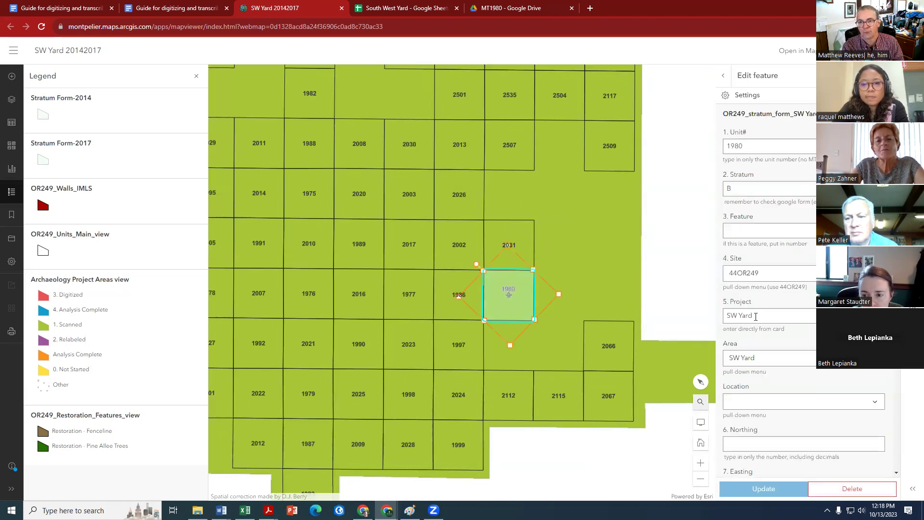
scroll(740, 380, down, 1)
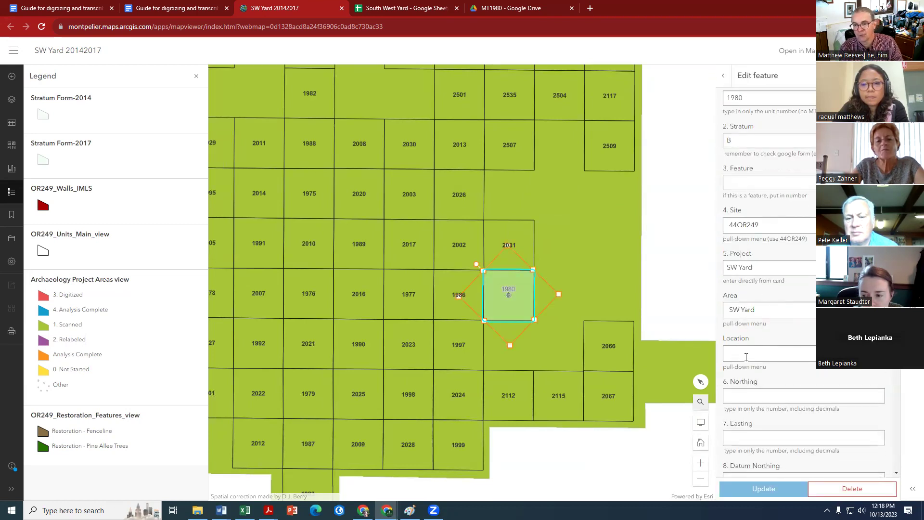
scroll(748, 332, down, 1)
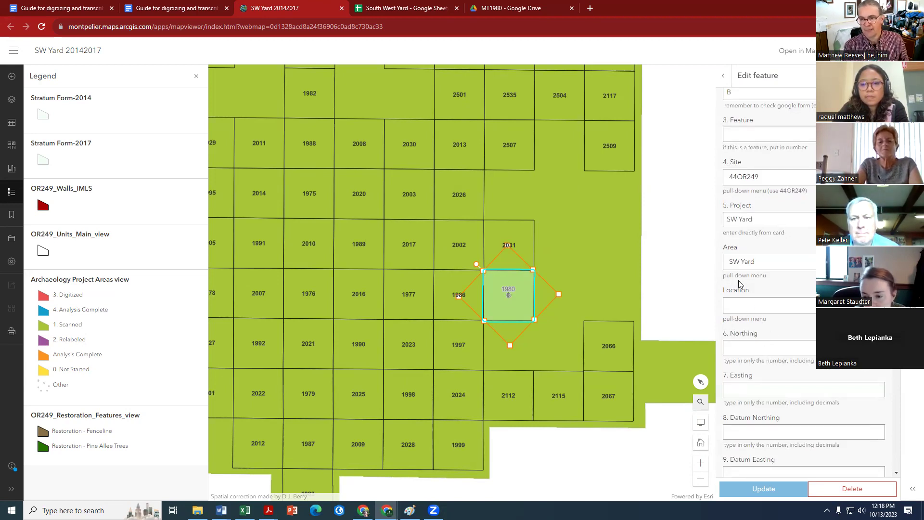
click(751, 347)
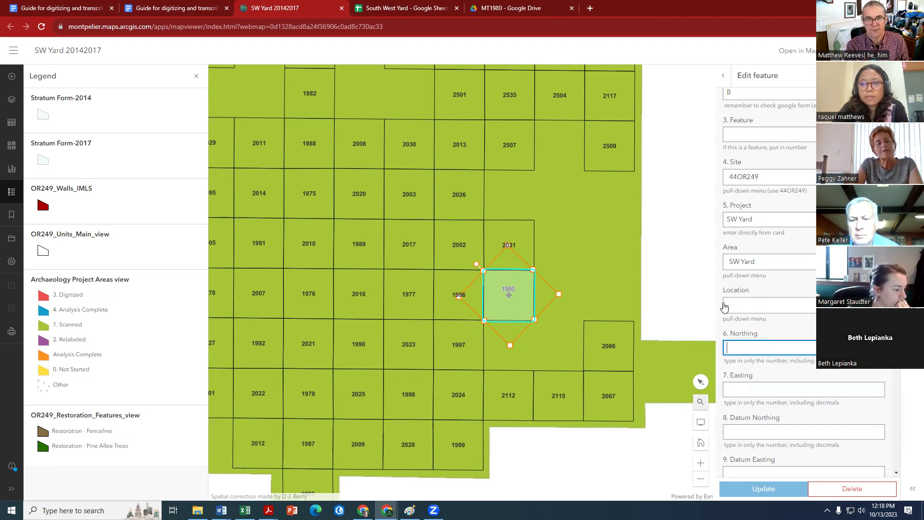
- Examine both pages of the MT1980.B.CA.pdf card for the unit's northing and easting coordinates
click(509, 8)
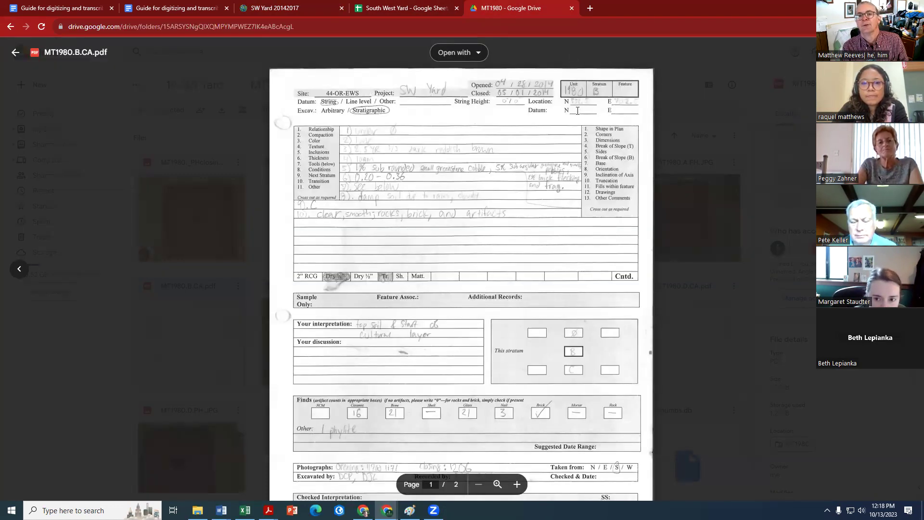
click(516, 484)
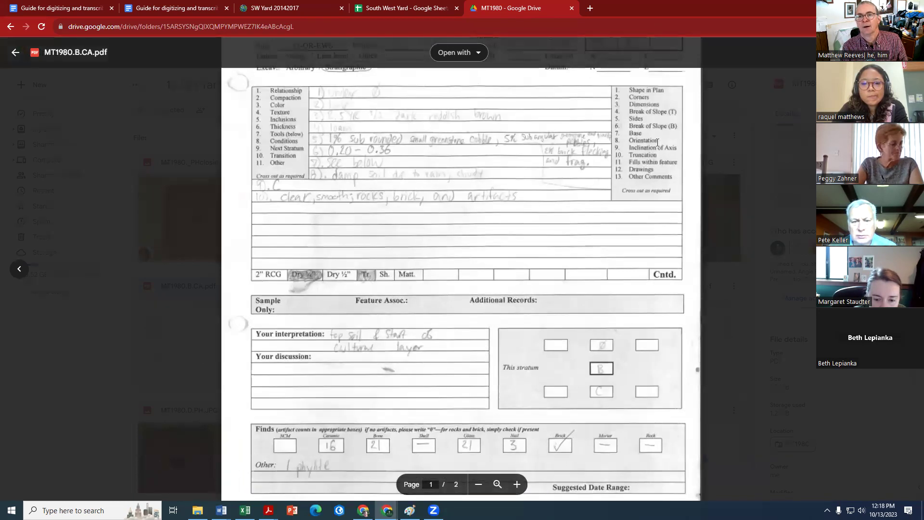
scroll(568, 288, up, 3)
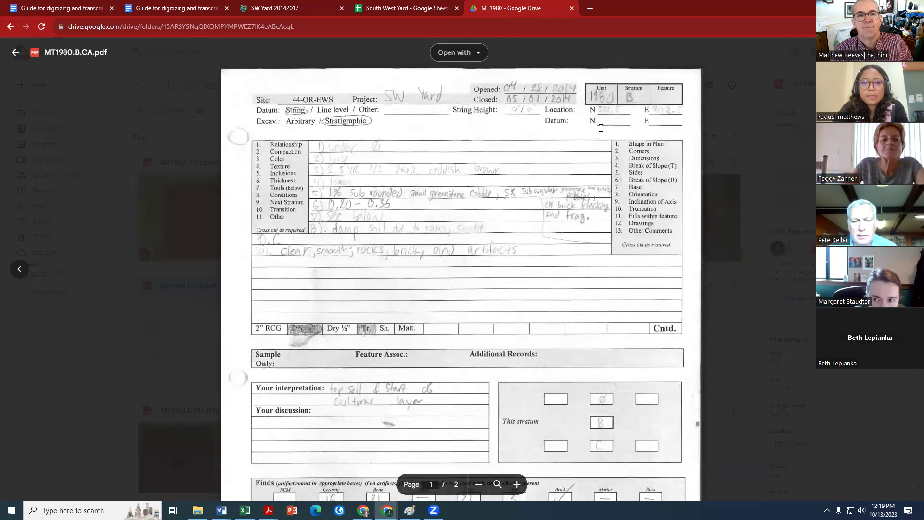
scroll(601, 127, down, 15)
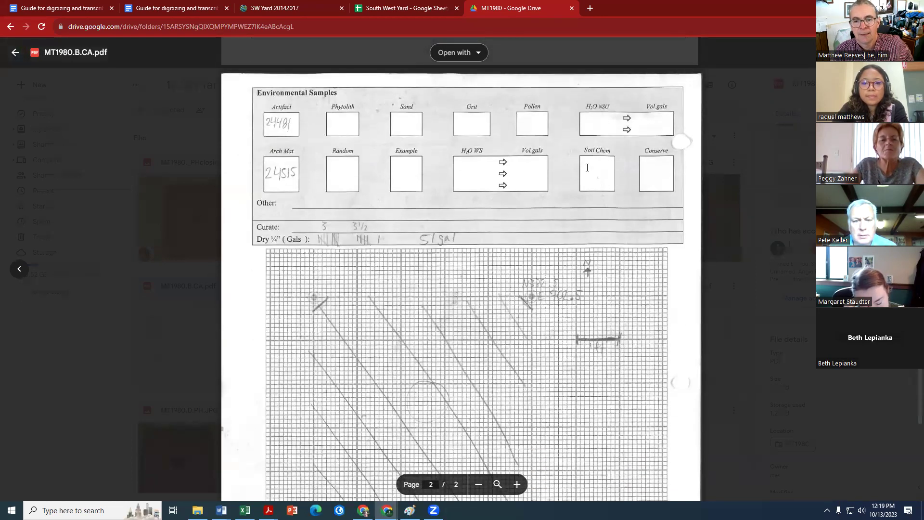
scroll(587, 167, down, 4)
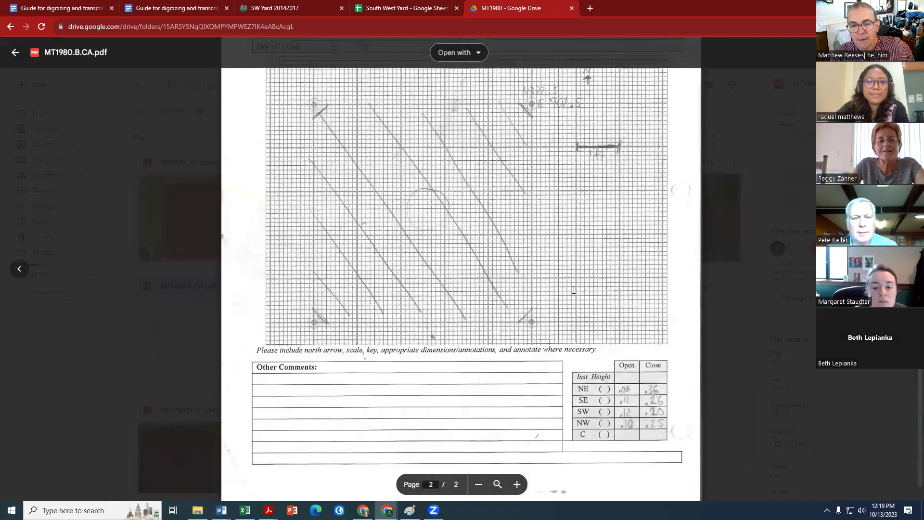
scroll(538, 242, up, 2)
scroll(538, 242, up, 3)
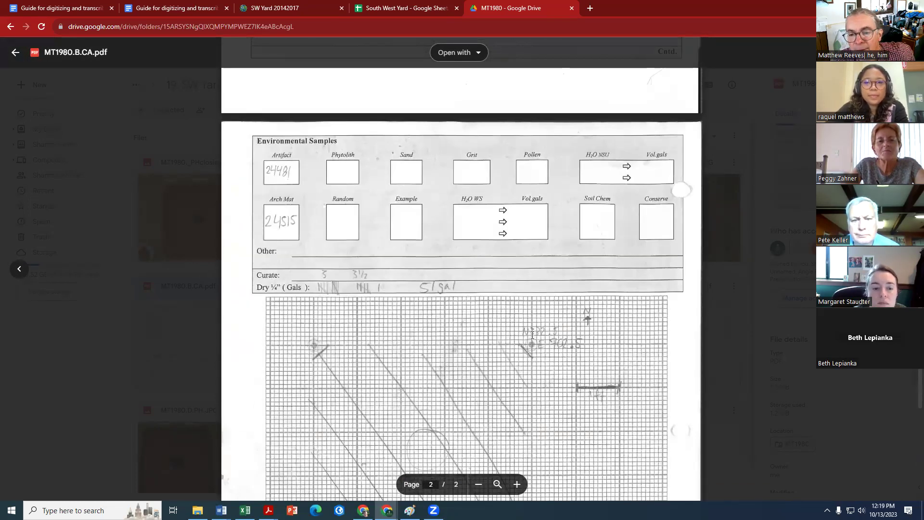
scroll(535, 334, up, 15)
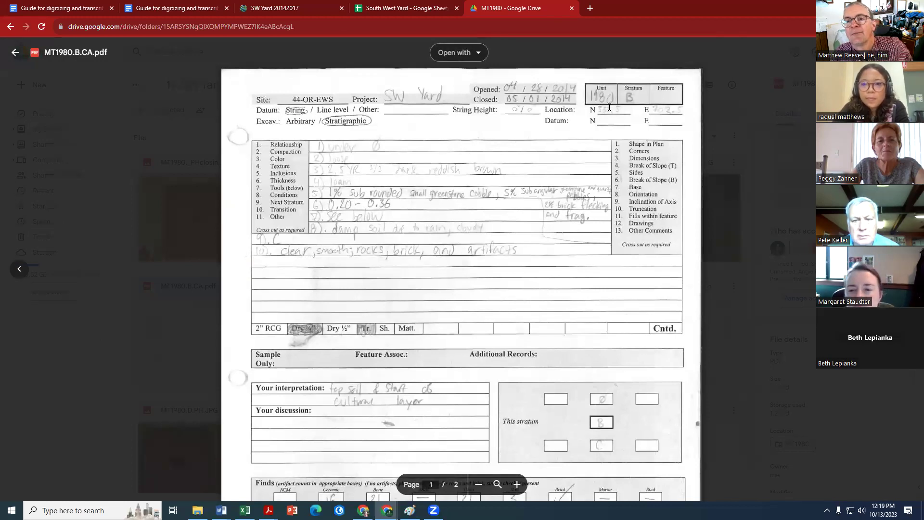
- Enlarge the plan drawing on the card's second page and compare its corner coordinates with the first page's location entry
scroll(561, 351, down, 15)
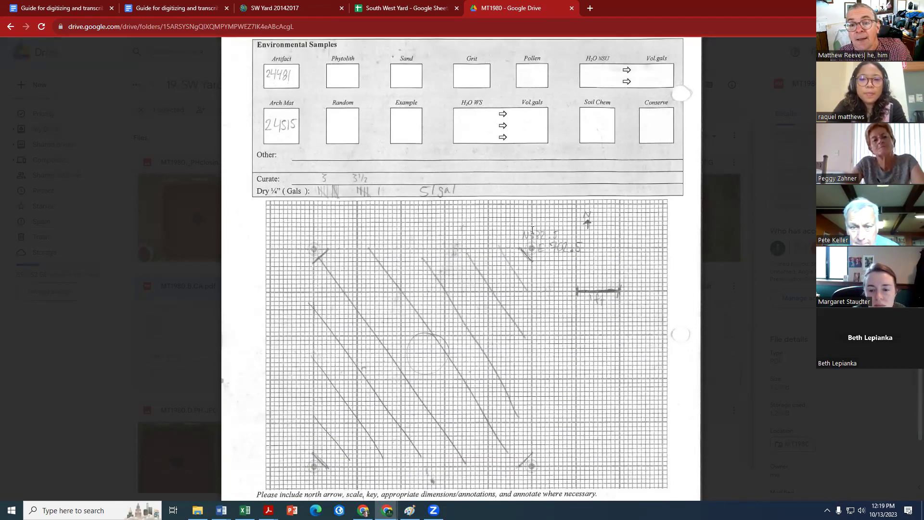
click(517, 484)
click(517, 485)
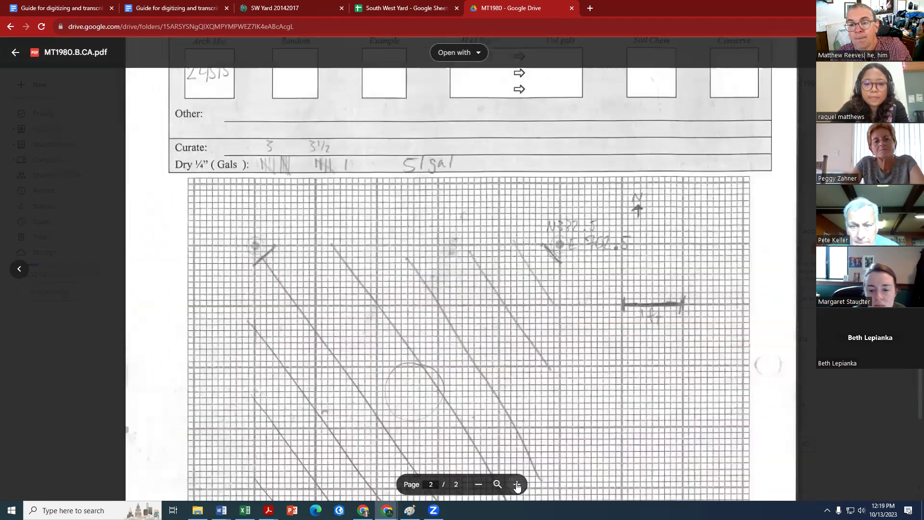
click(517, 485)
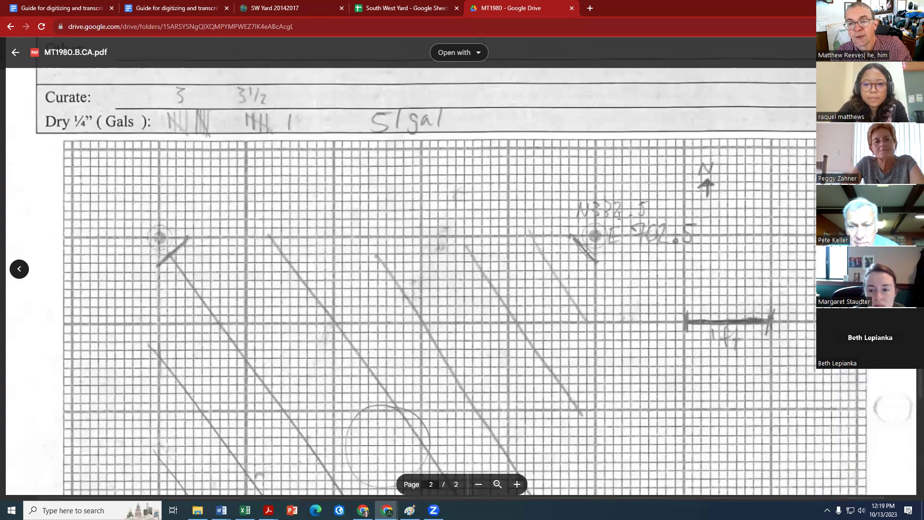
scroll(697, 197, up, 10)
scroll(697, 198, up, 15)
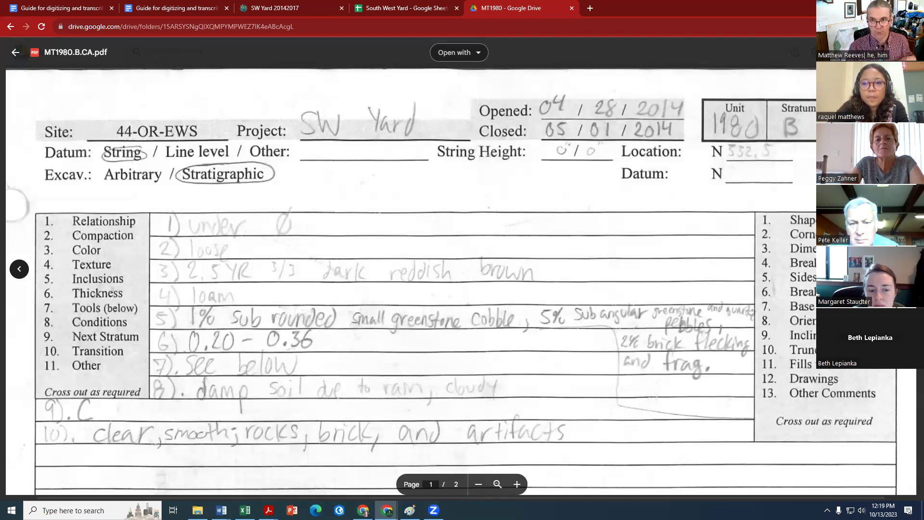
- Separate the MT1980 card into its own window and enter northing 332.5 and easting 702.5 in the SW Yard map form
middle_click(520, 10)
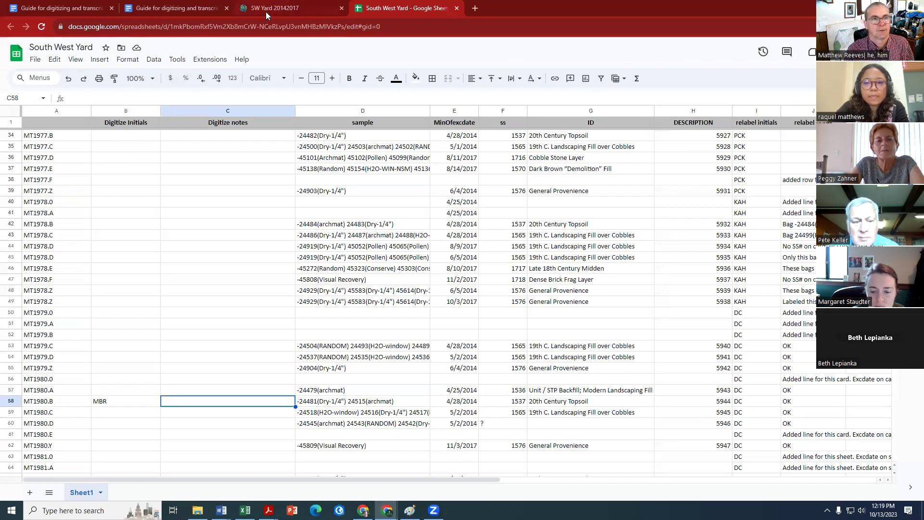
key(ctrl+shift+Tab)
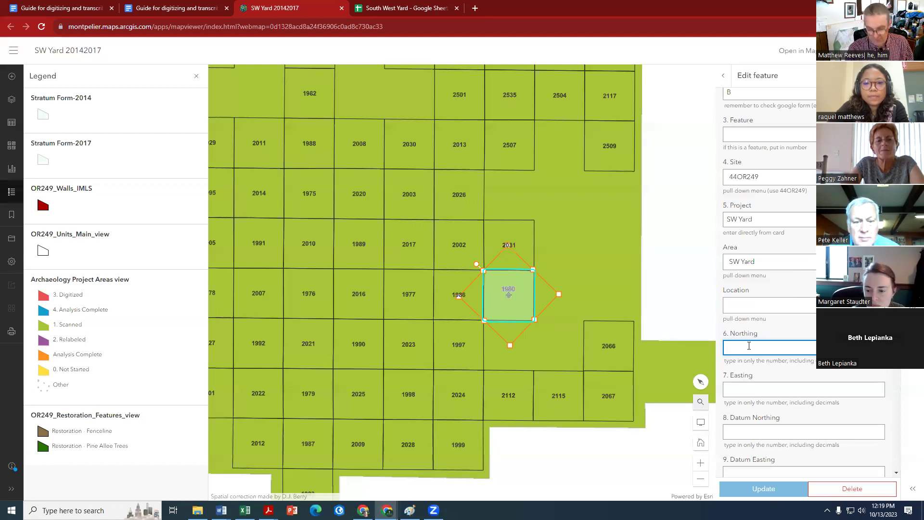
text(332.5)
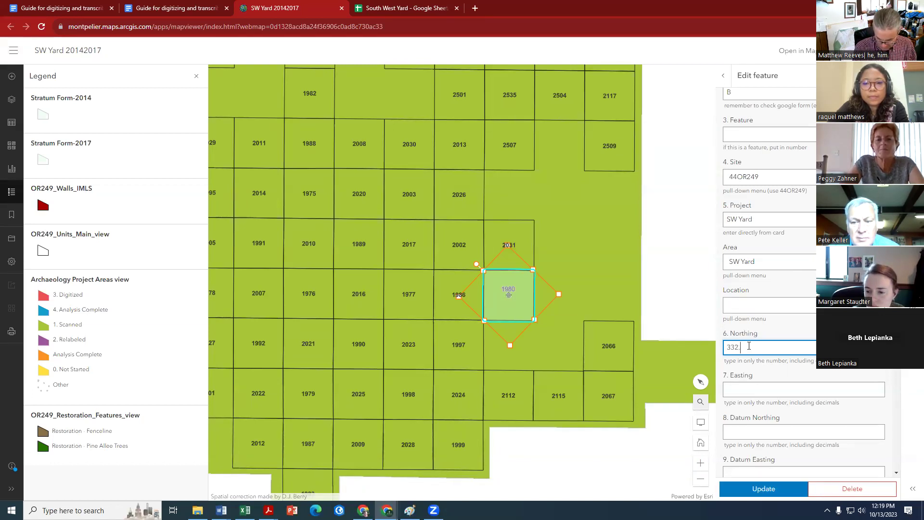
click(739, 391)
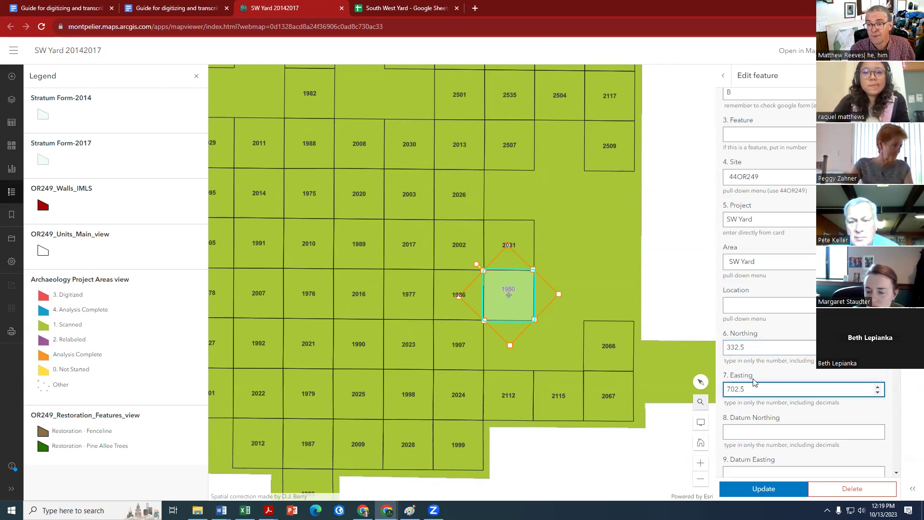
- Check the datum on the MT1980.B.CA.pdf card in its own maximized window and leave the form's datum northing blank
click(743, 432)
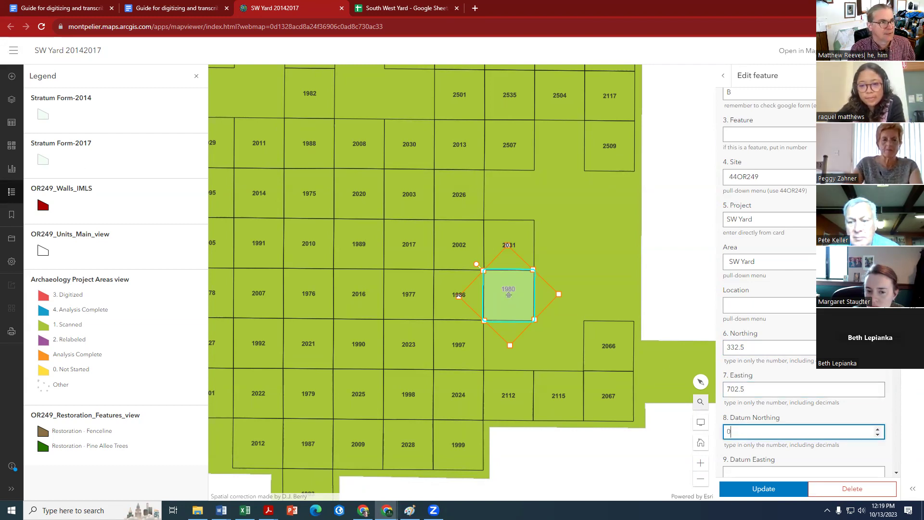
key(alt+Tab)
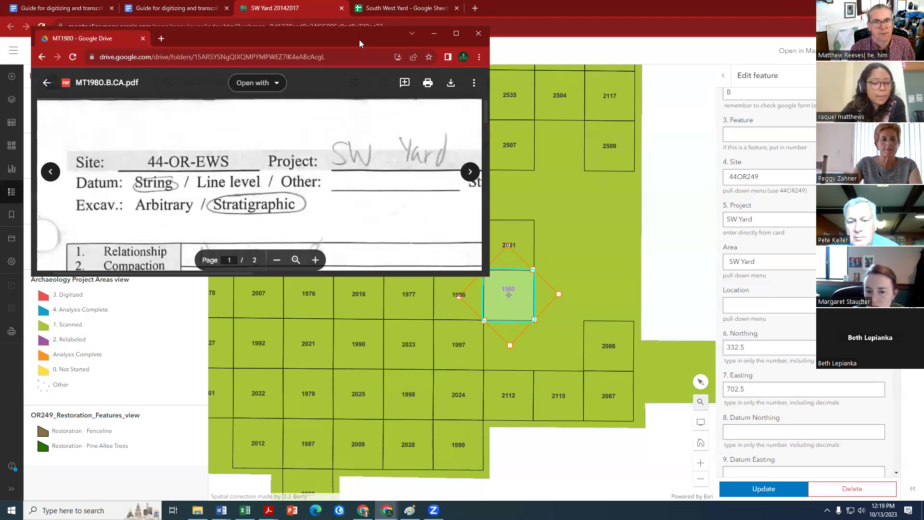
click(455, 34)
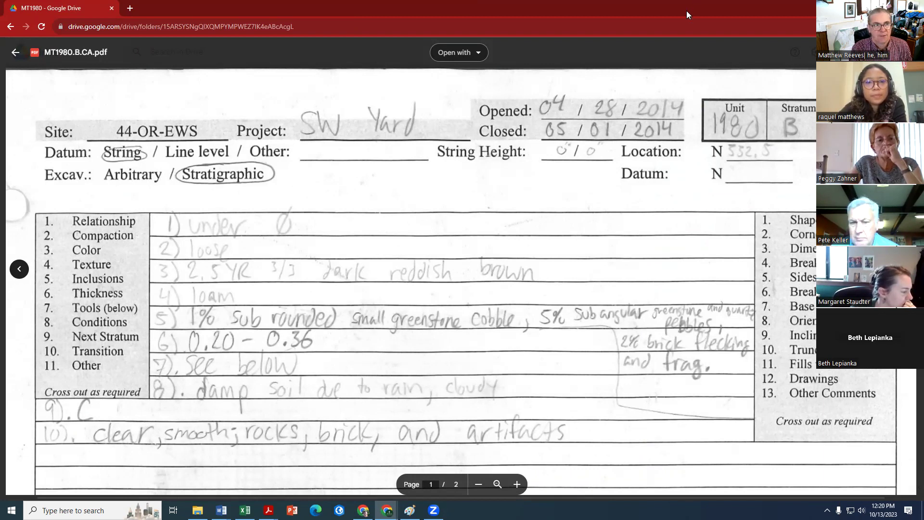
key(alt+Tab)
click(758, 427)
text(0)
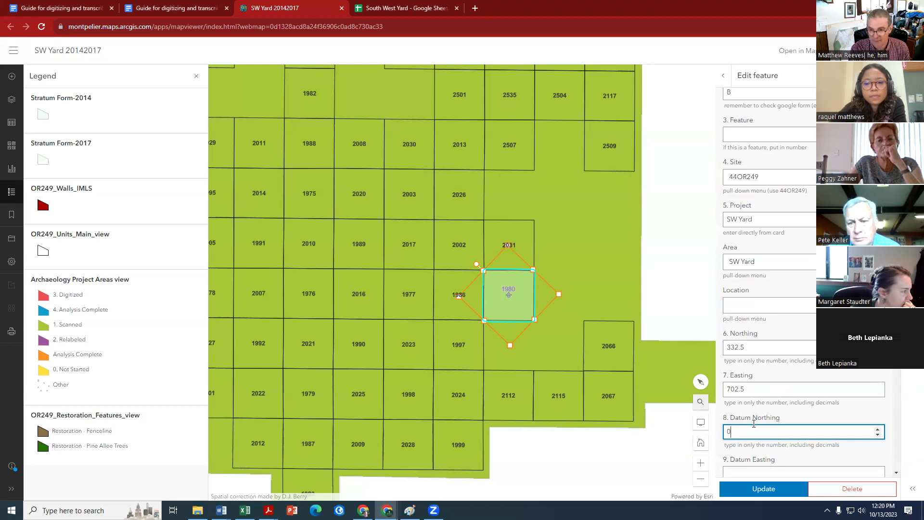
scroll(767, 417, down, 3)
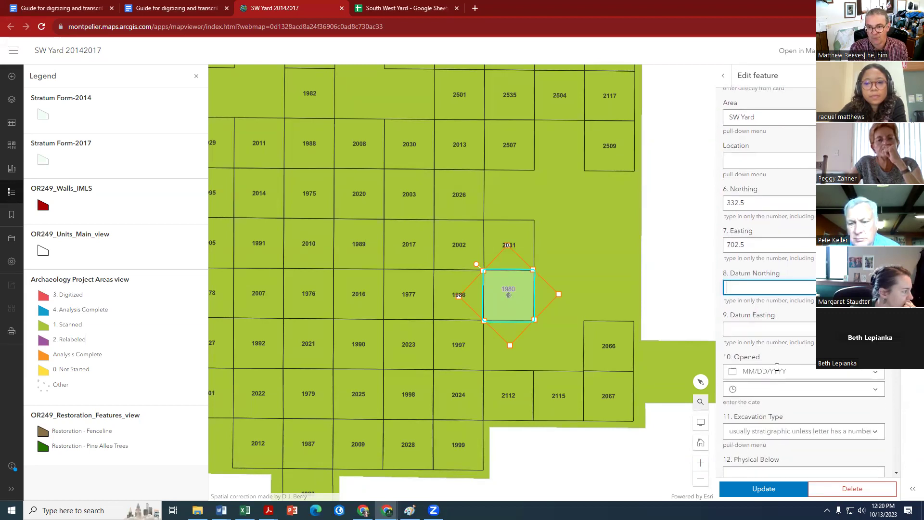
- Look up the opening date on the MT1980.B.CA.pdf card and enter 4/28/2014 as the Opened date in the SW Yard form
click(796, 356)
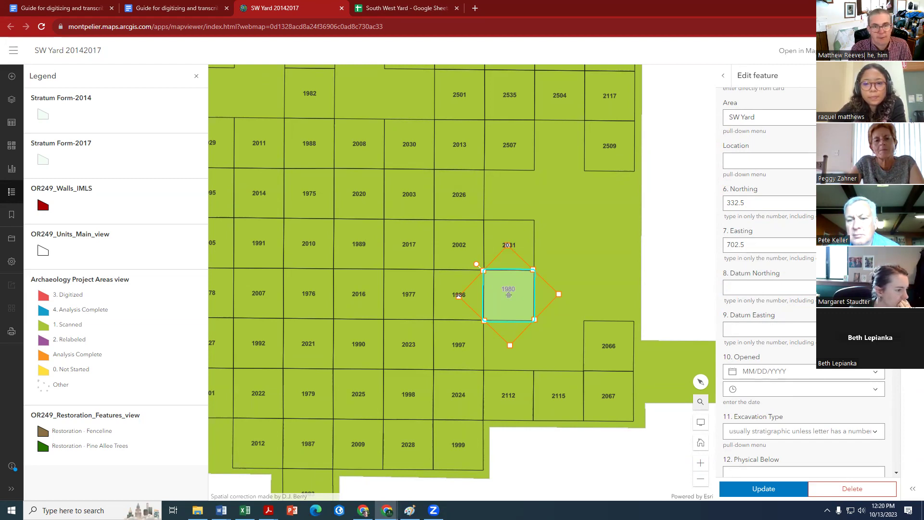
click(439, 88)
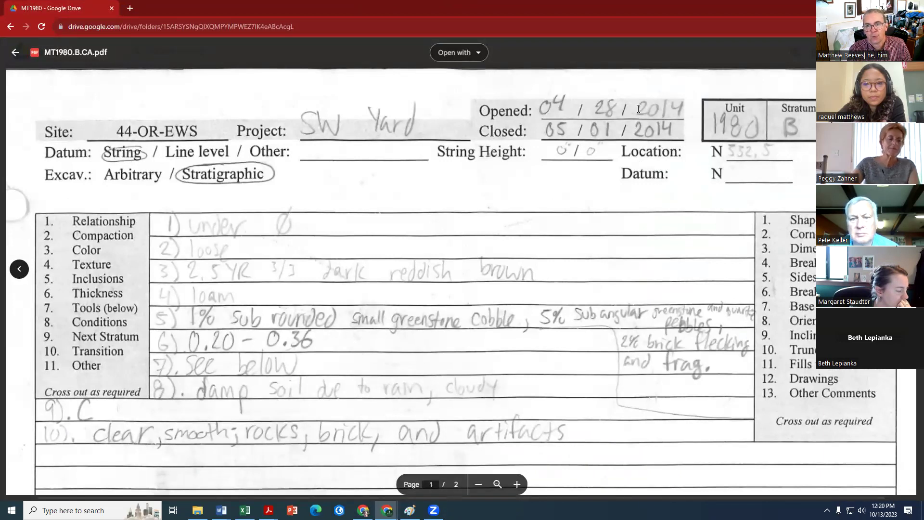
double_click(369, 11)
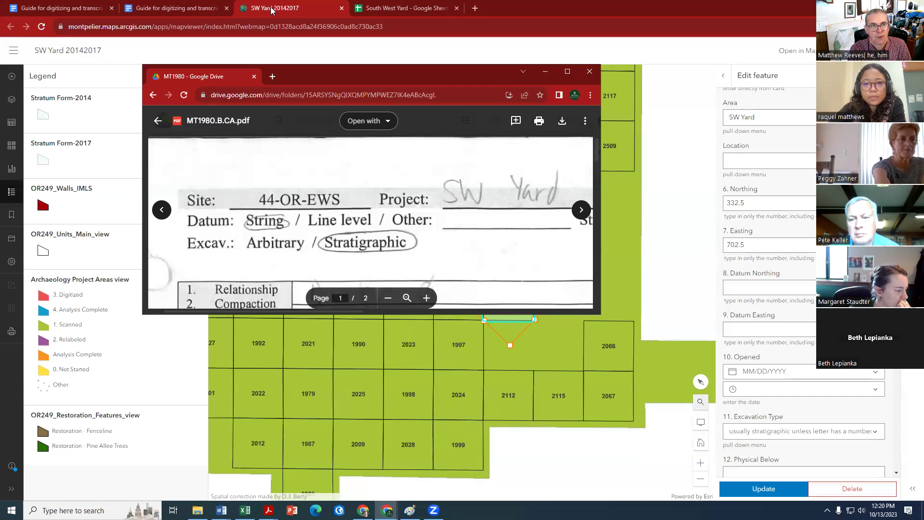
click(242, 12)
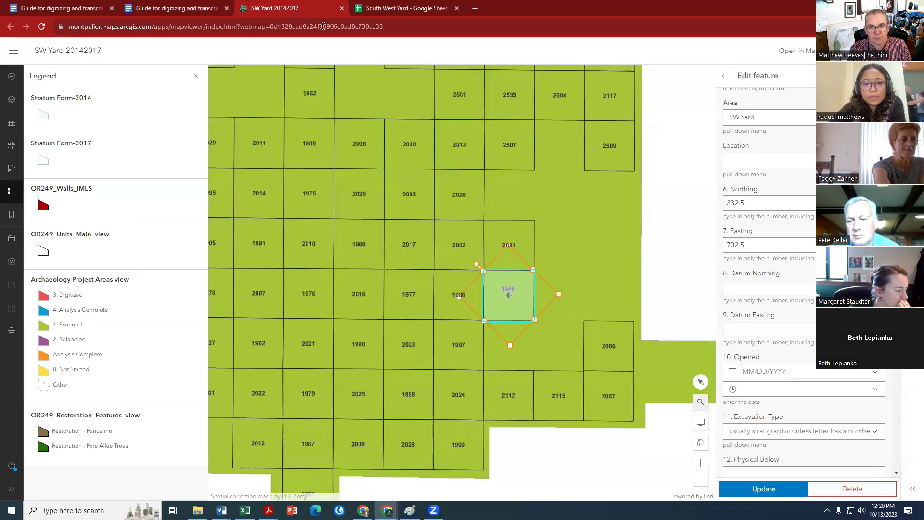
click(760, 373)
text(04/28/201)
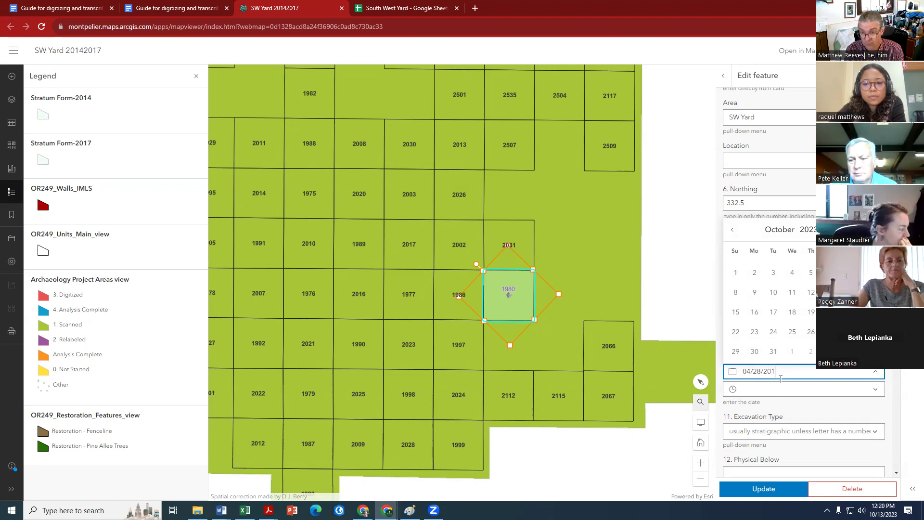
text(7)
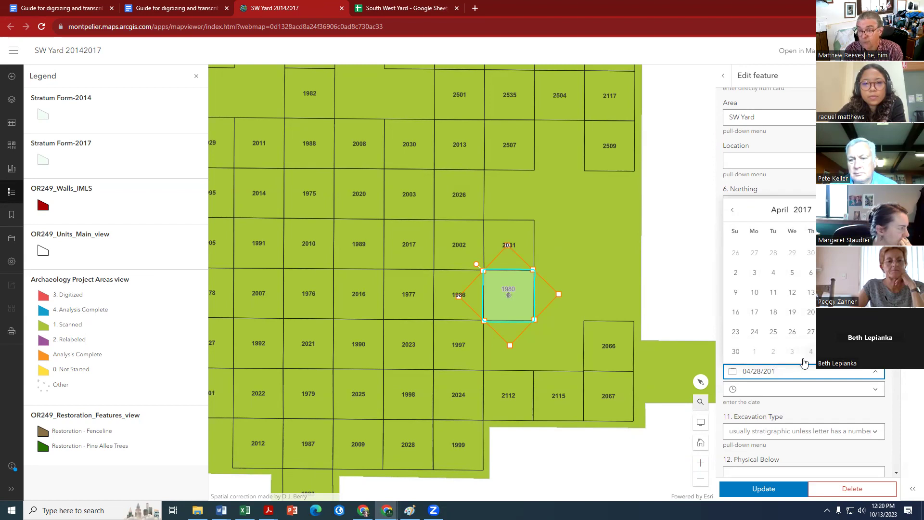
text(4)
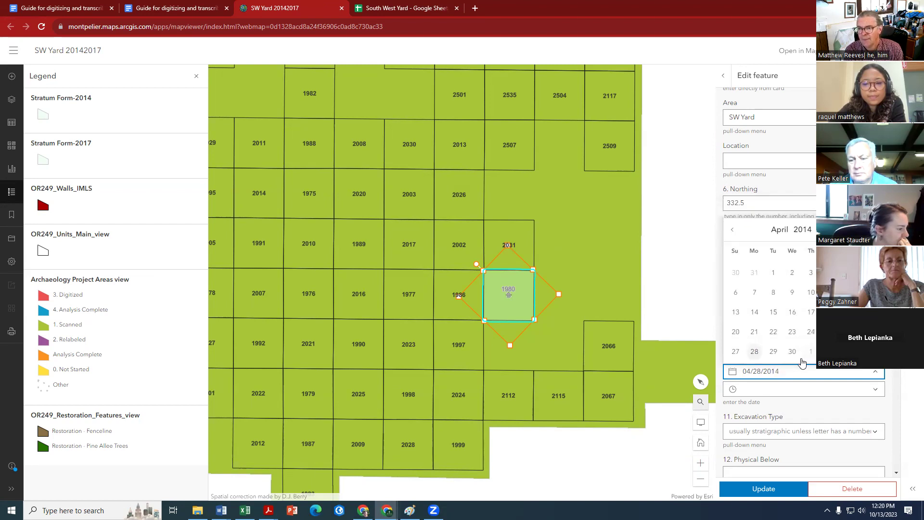
click(755, 352)
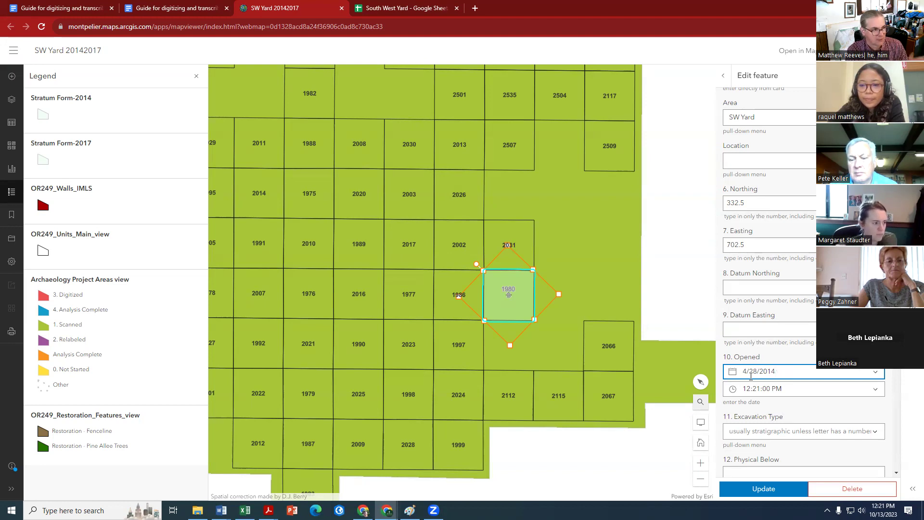
- Check the excavation method circled on the MT1980.B.CA.pdf card and set the form's Excavation Type to Stratigraphic
scroll(753, 366, down, 2)
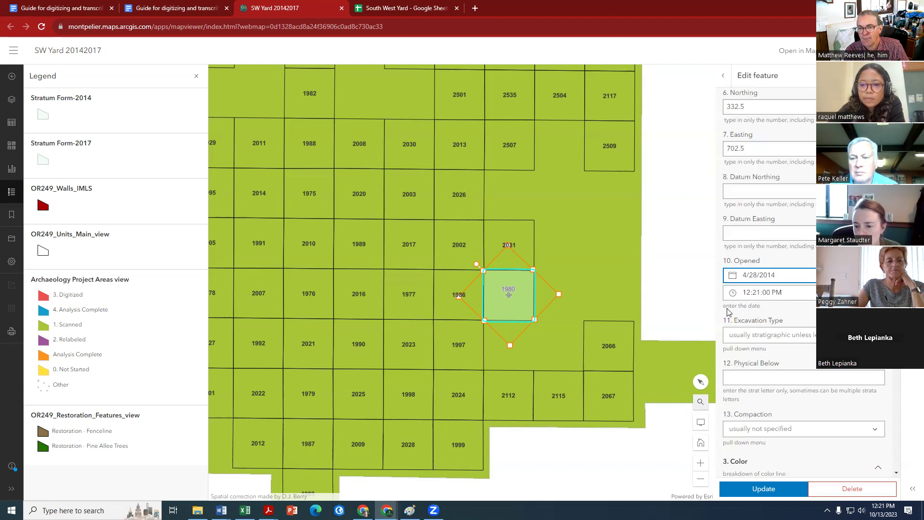
click(875, 335)
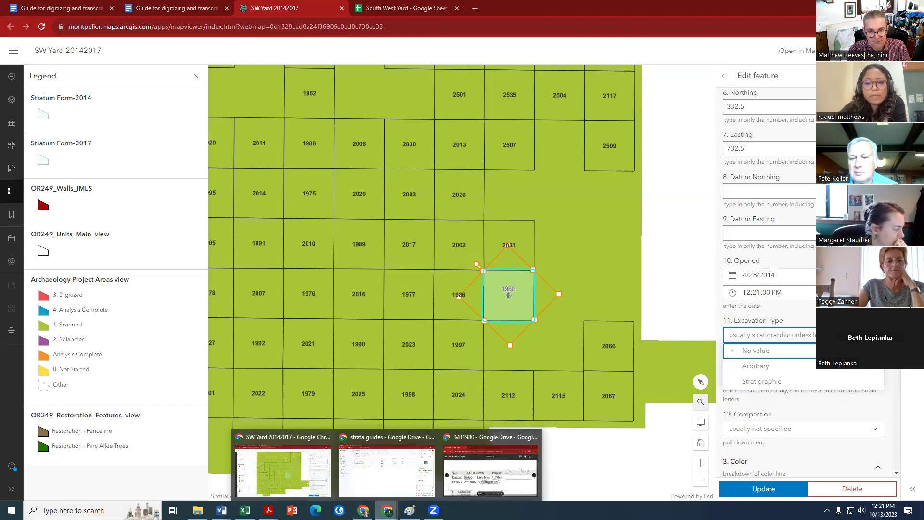
click(481, 466)
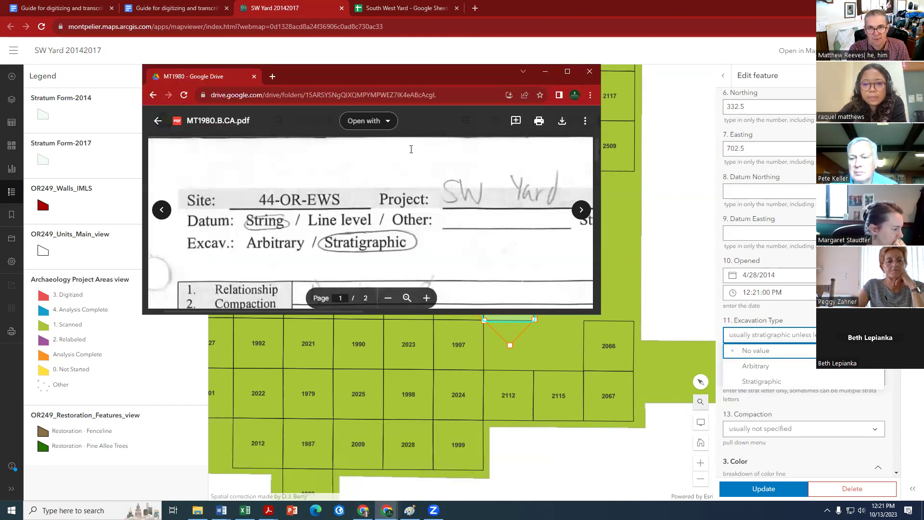
click(568, 71)
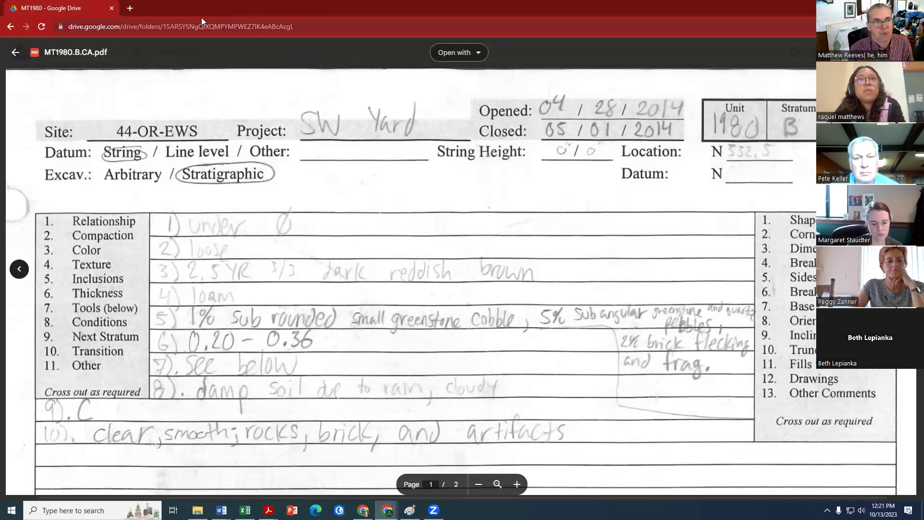
mouse_move(387, 509)
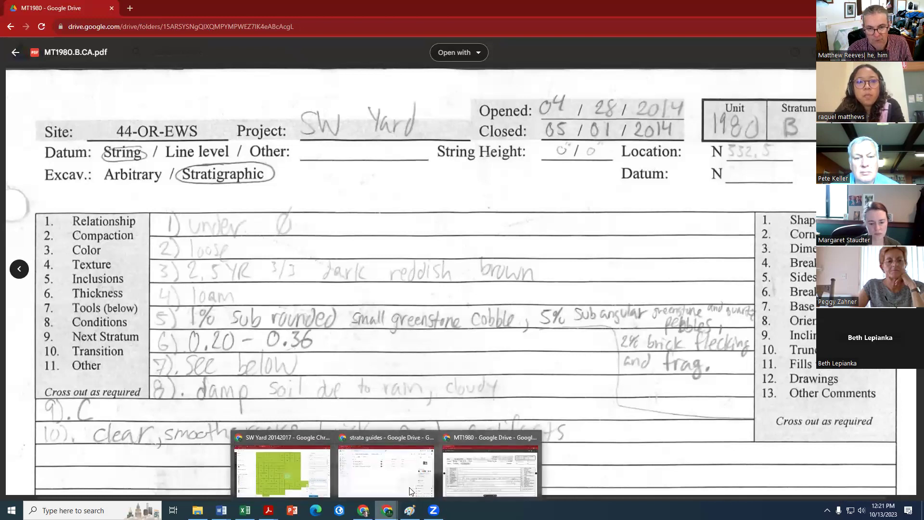
click(293, 469)
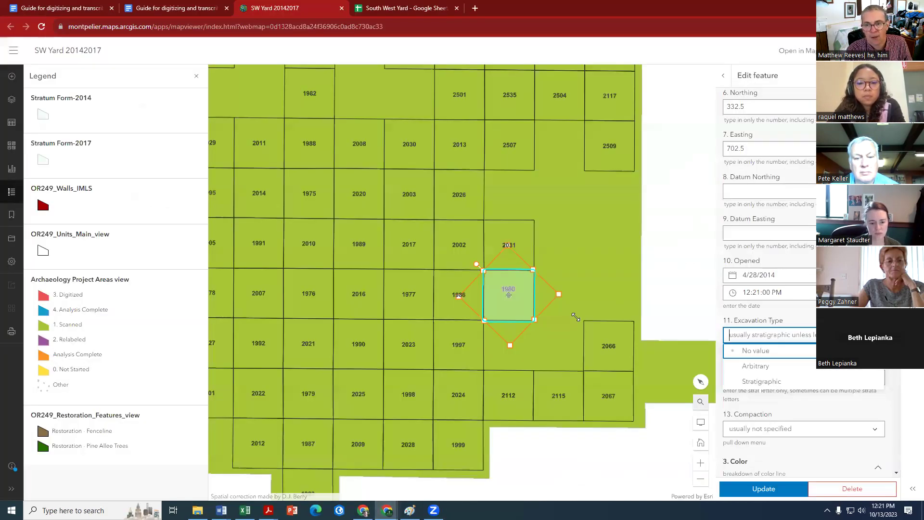
click(759, 384)
scroll(766, 328, down, 2)
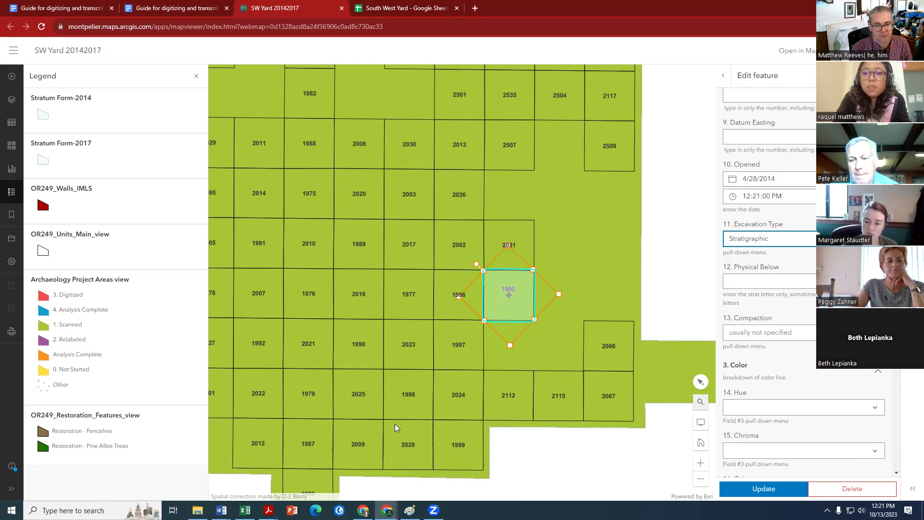
- Merge the separate MT1980 card window back into the browser window that holds the guide and the SW Yard map
mouse_move(387, 511)
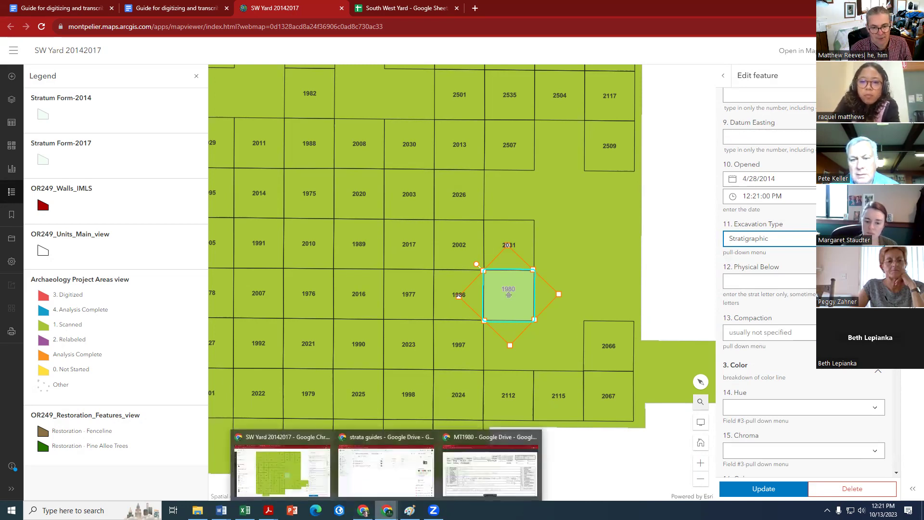
click(284, 465)
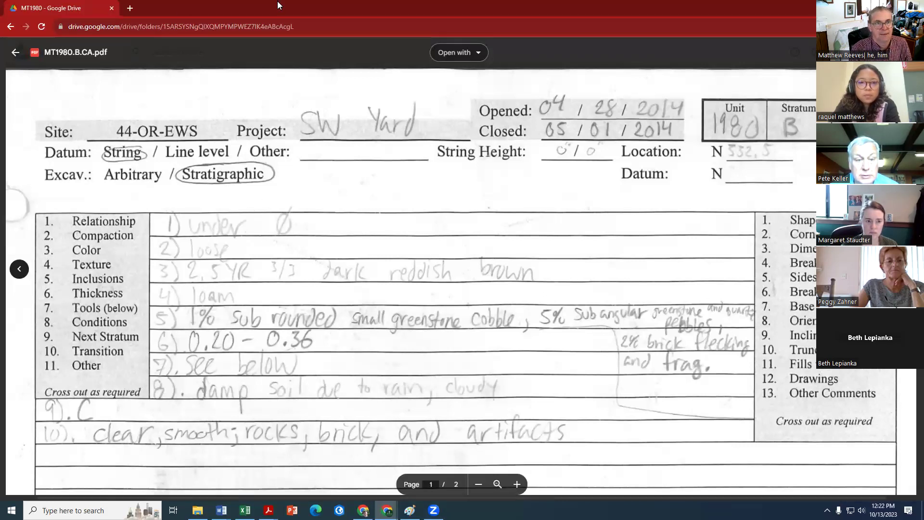
drag(94, 11, 256, 11)
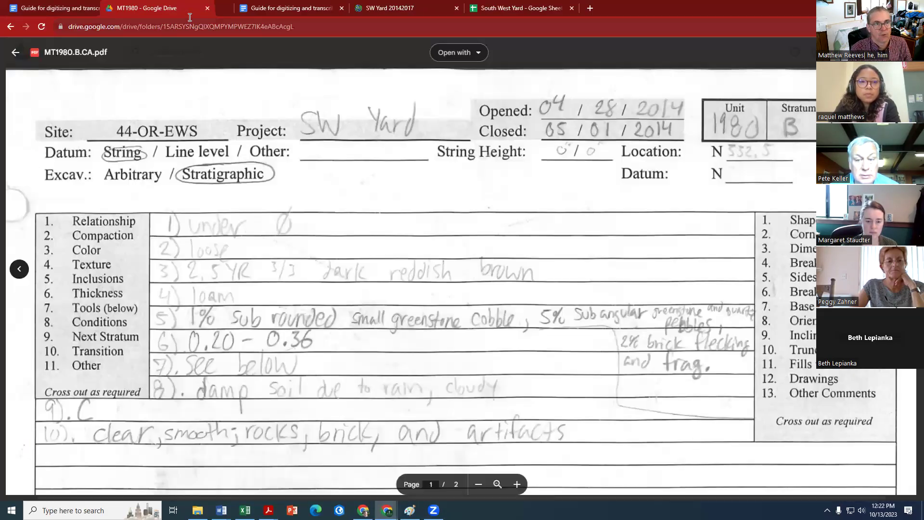
- Compare the red numbers on the guide's annotated 2014 card with the matching numbered fields in the SW Yard form
click(257, 10)
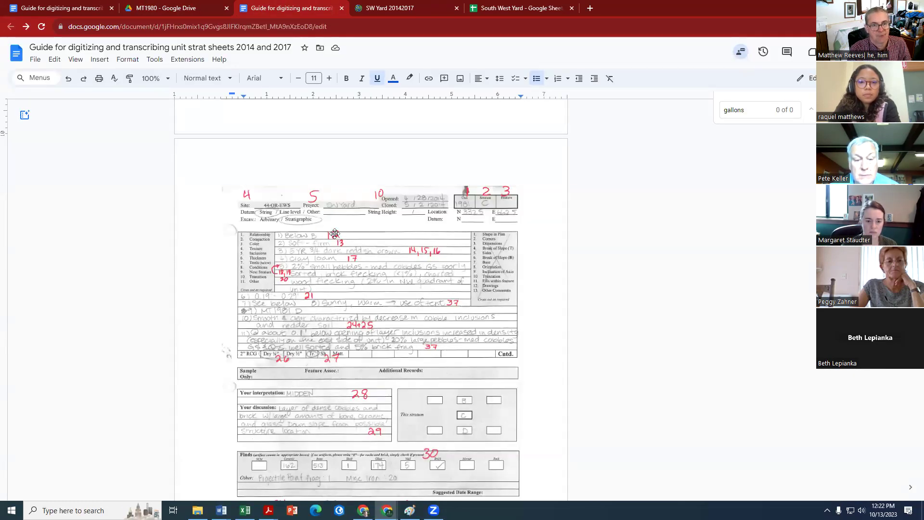
click(387, 9)
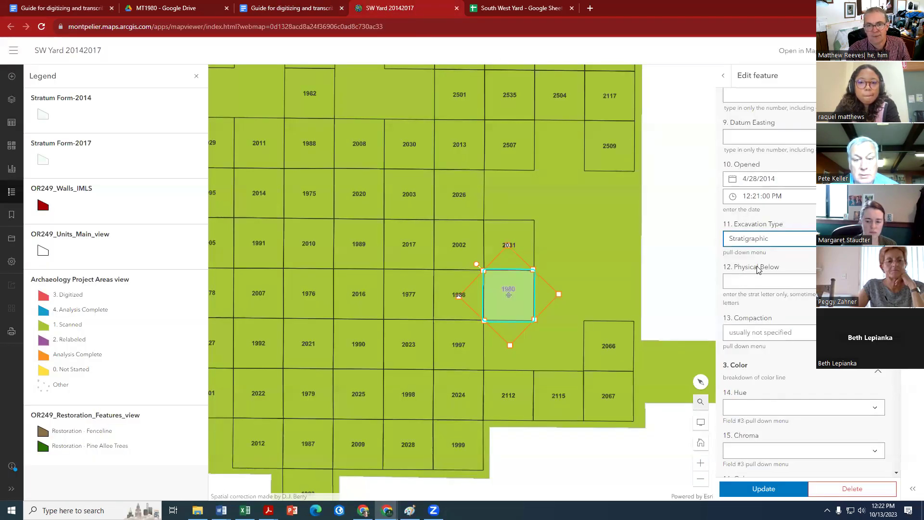
click(292, 8)
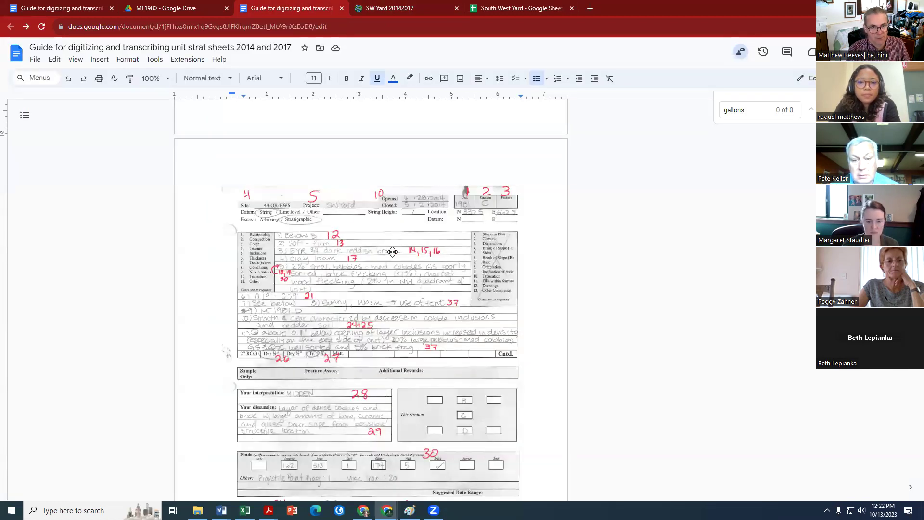
click(379, 9)
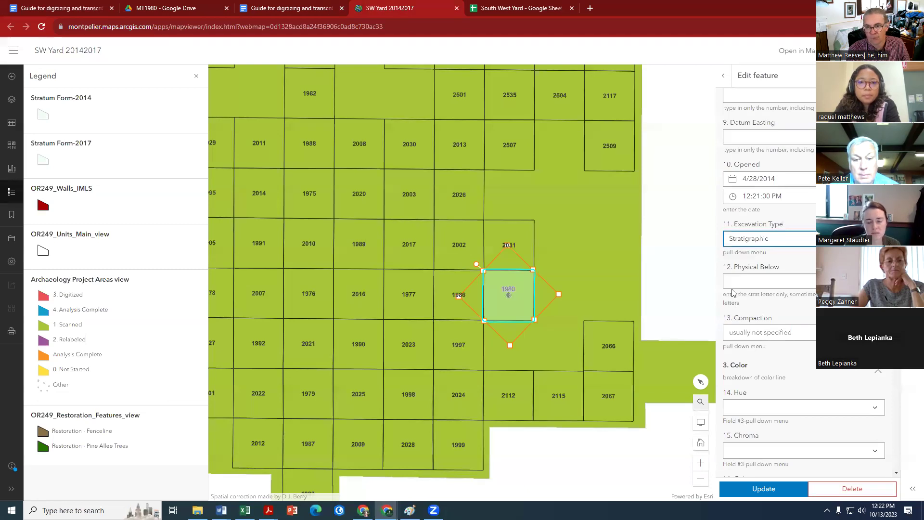
scroll(773, 346, down, 3)
scroll(773, 346, down, 2)
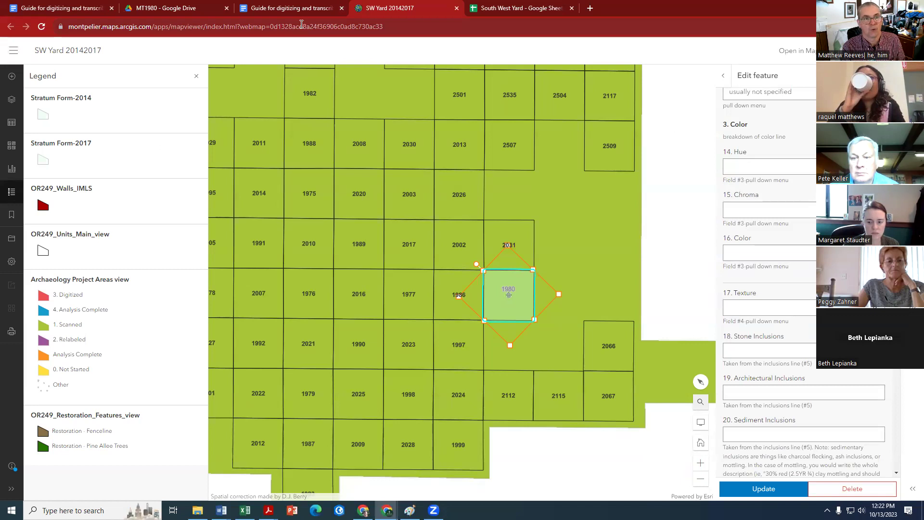
- Look through the guide's annotated second page of the 2014 stratum form and the first page of the 2017 form
click(296, 8)
scroll(340, 291, down, 10)
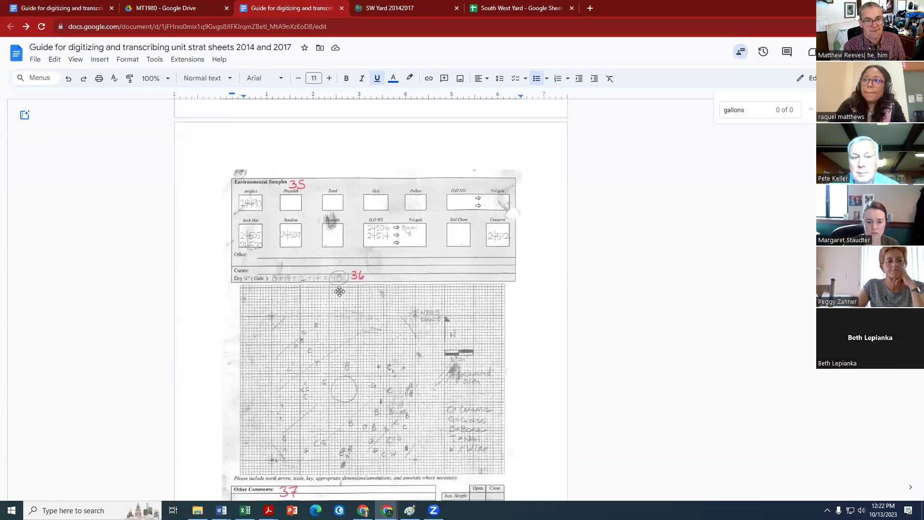
scroll(340, 288, down, 2)
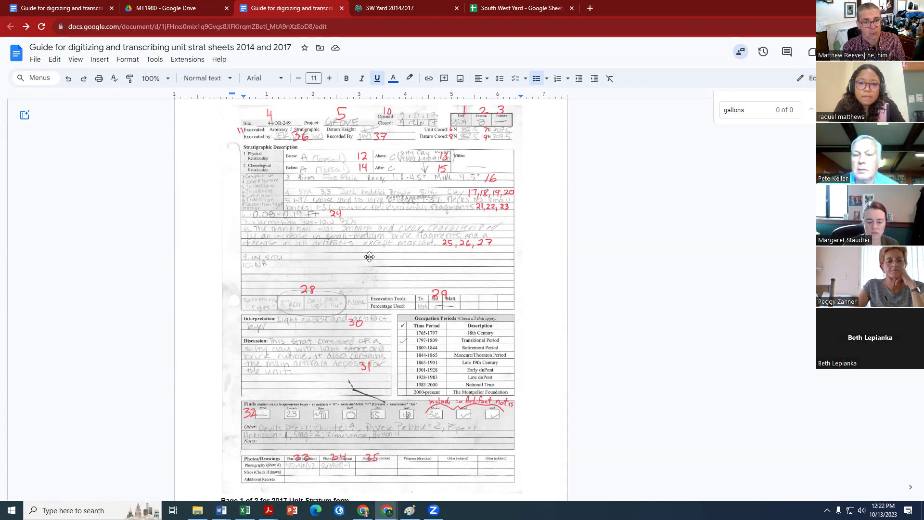
scroll(385, 237, up, 20)
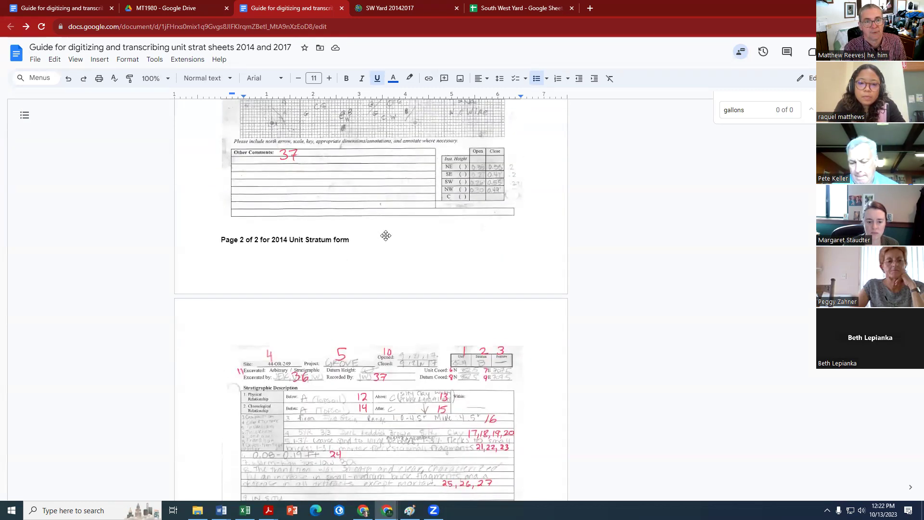
scroll(385, 236, up, 3)
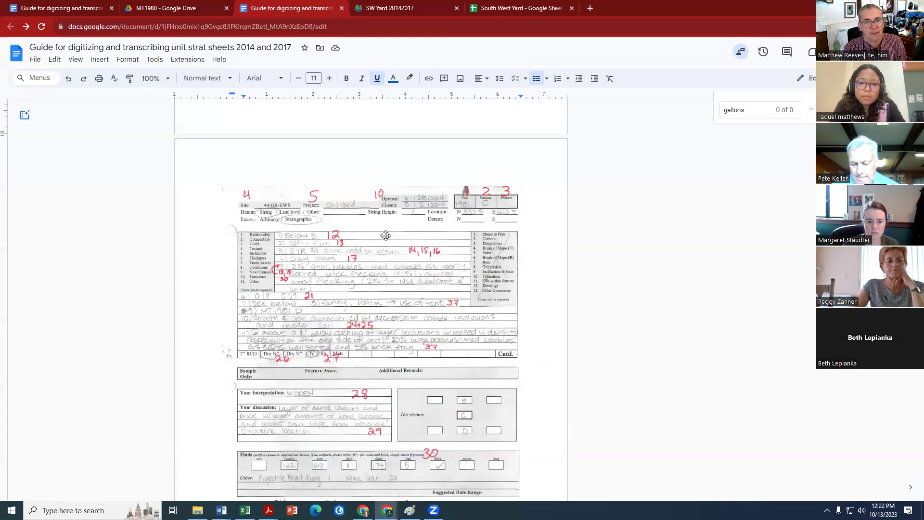
- Check the relationship line on the MT1980.B.CA.pdf card and enter 0 for Physical Below in the SW Yard form
click(397, 10)
scroll(794, 134, up, 15)
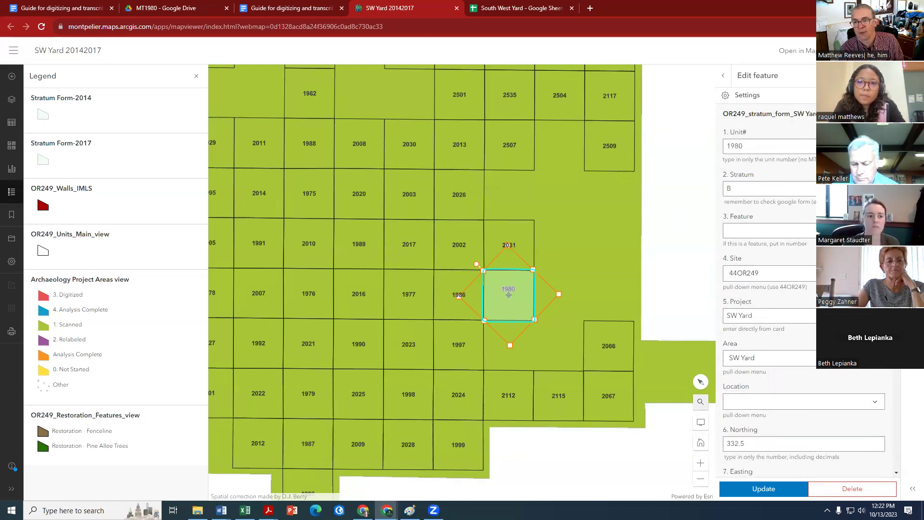
scroll(805, 312, down, 5)
scroll(806, 312, down, 3)
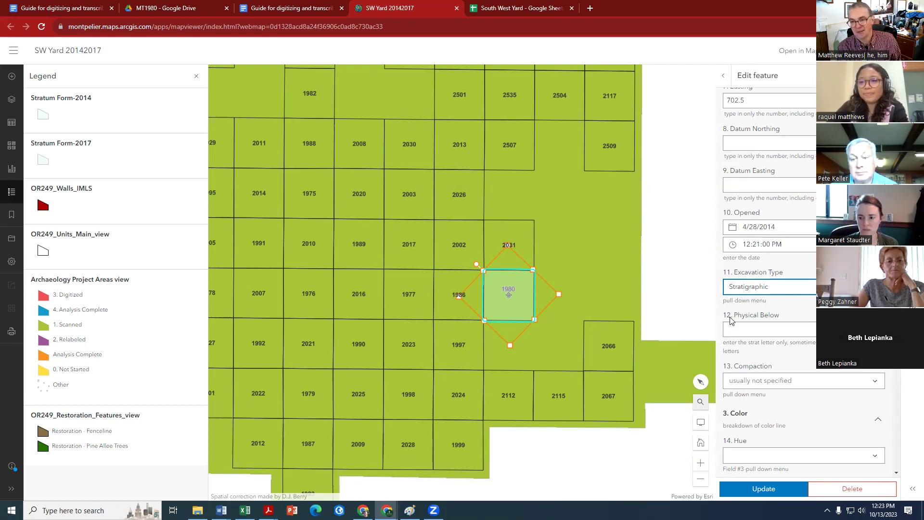
click(754, 329)
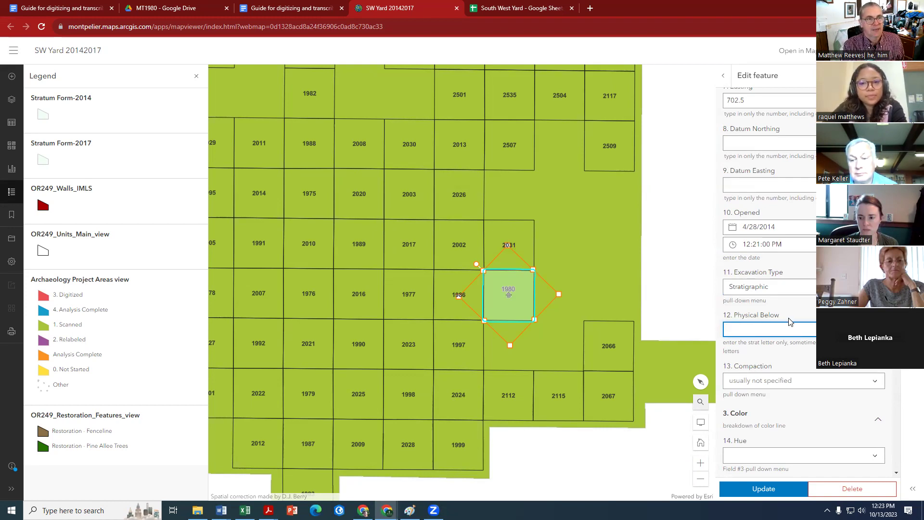
click(186, 11)
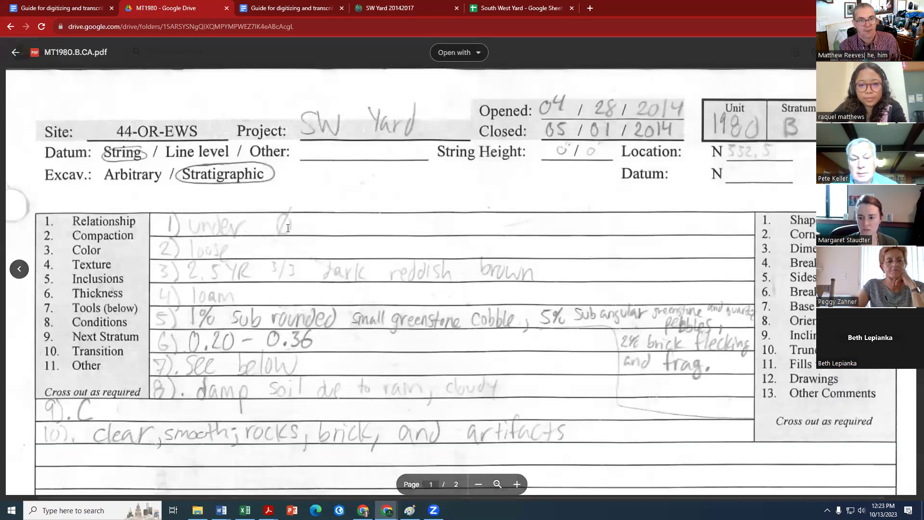
click(390, 9)
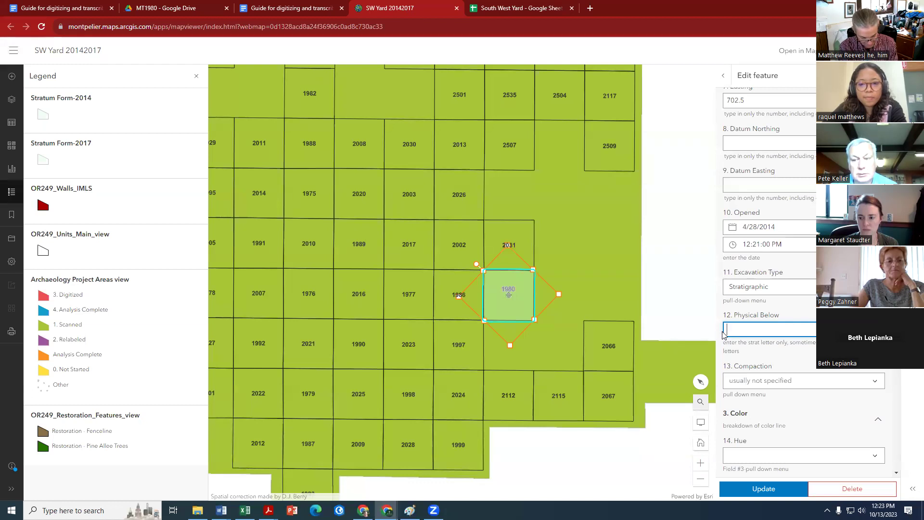
text(0)
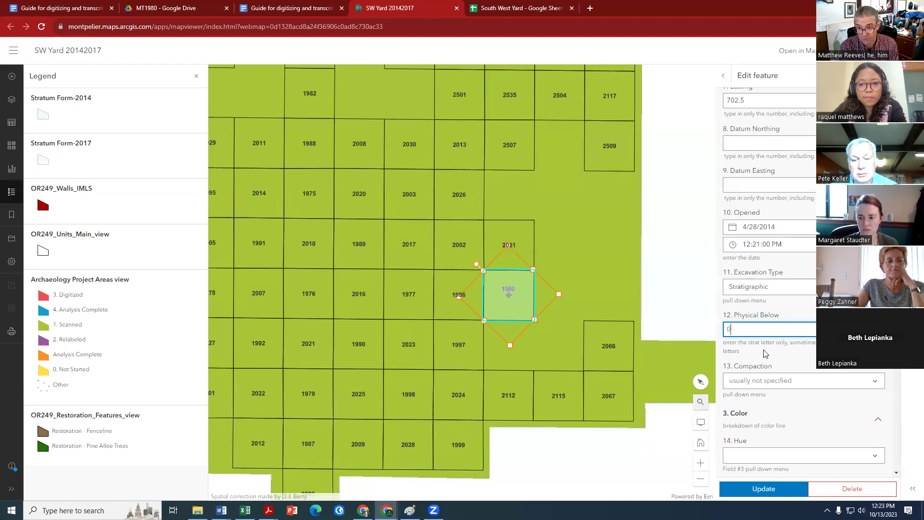
- Check the compaction line on the MT1980.B.CA.pdf card and set Compaction to Loose in the SW Yard form
click(752, 380)
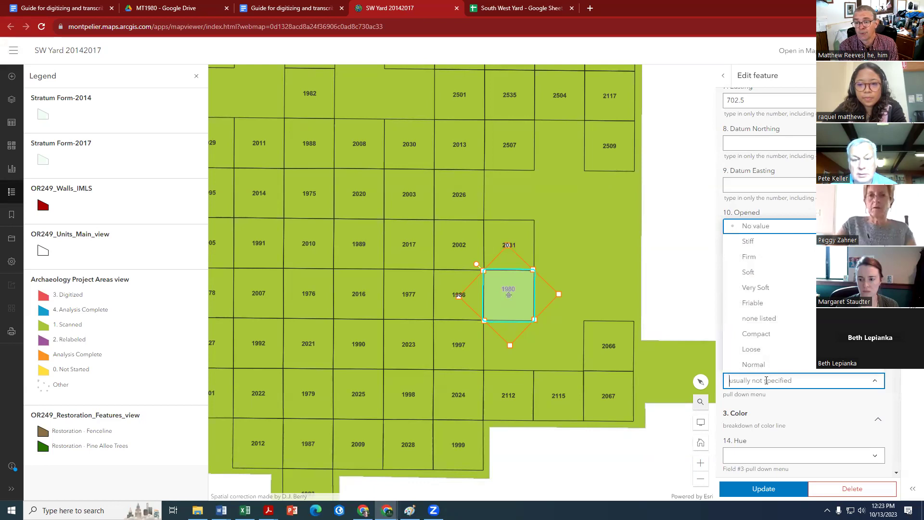
click(766, 381)
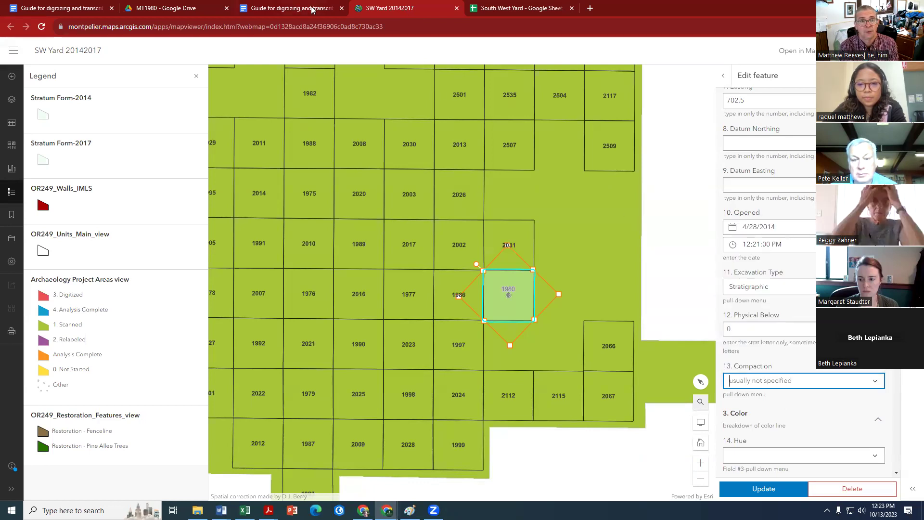
click(189, 11)
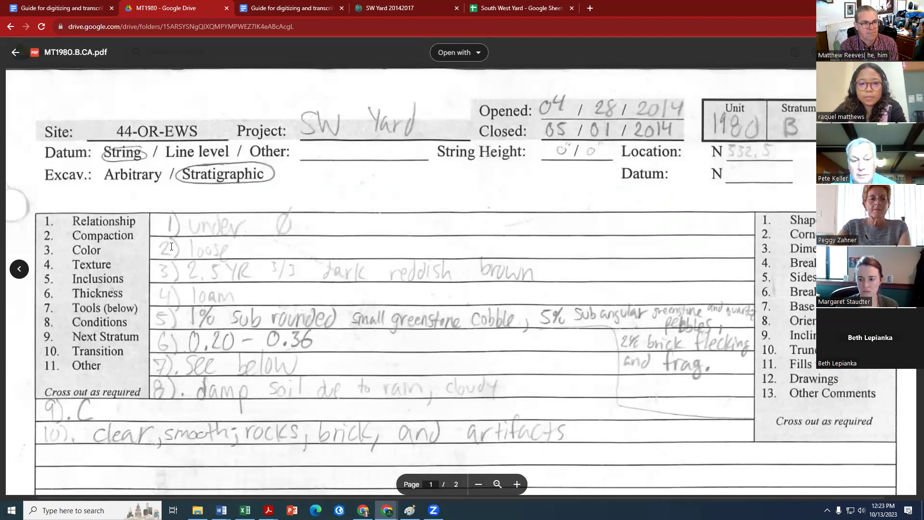
click(394, 9)
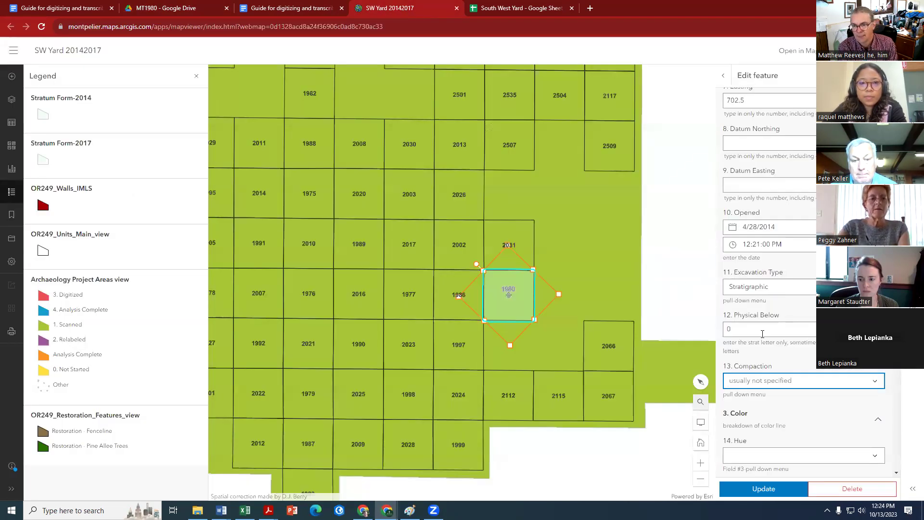
click(876, 381)
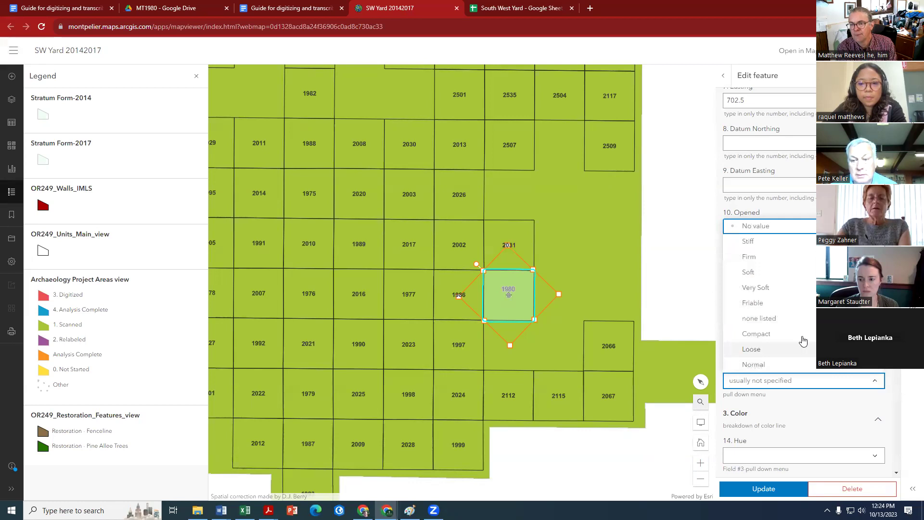
click(754, 351)
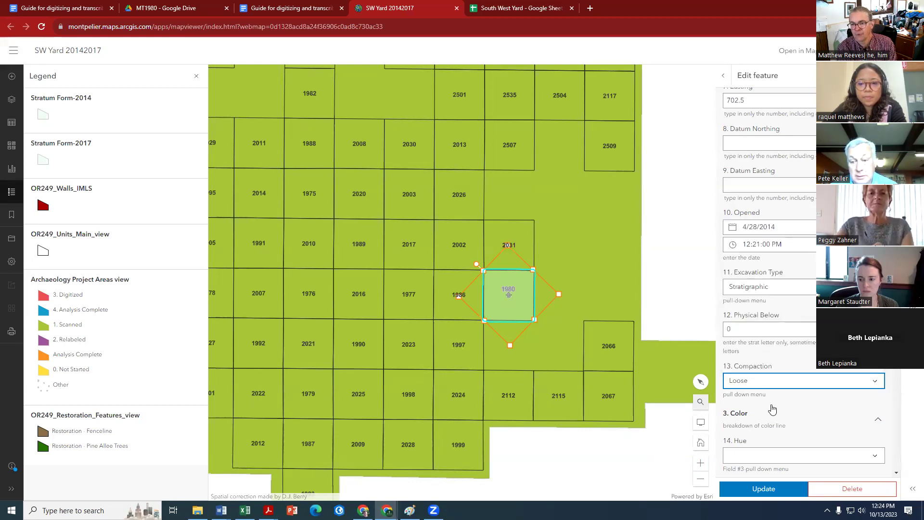
- Check the color line on the guide's annotated card and the MT1980.B.CA.pdf card, and set Hue to 2.5YR and Chroma to 3/3
scroll(772, 409, down, 2)
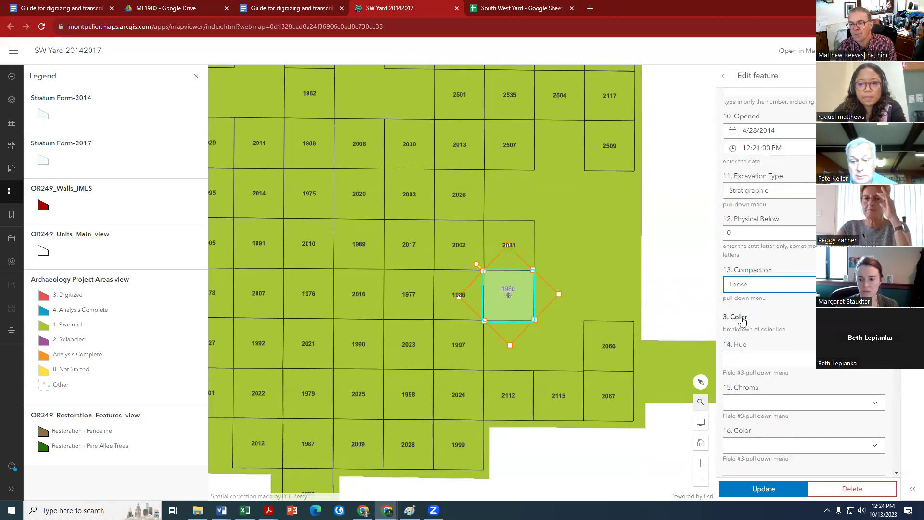
click(188, 13)
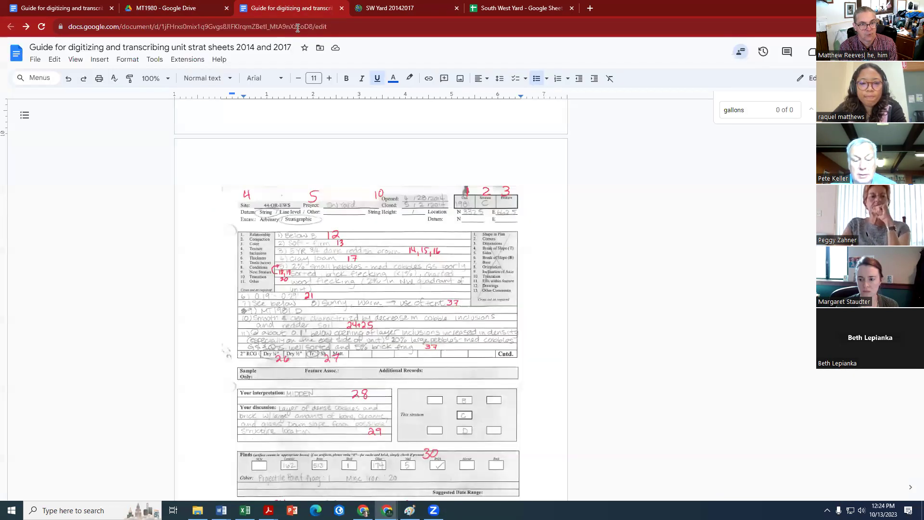
click(292, 9)
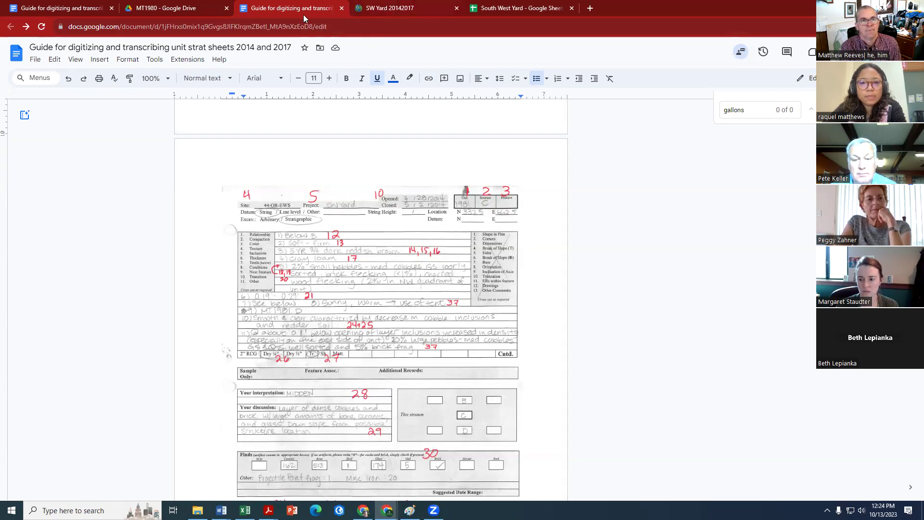
click(373, 7)
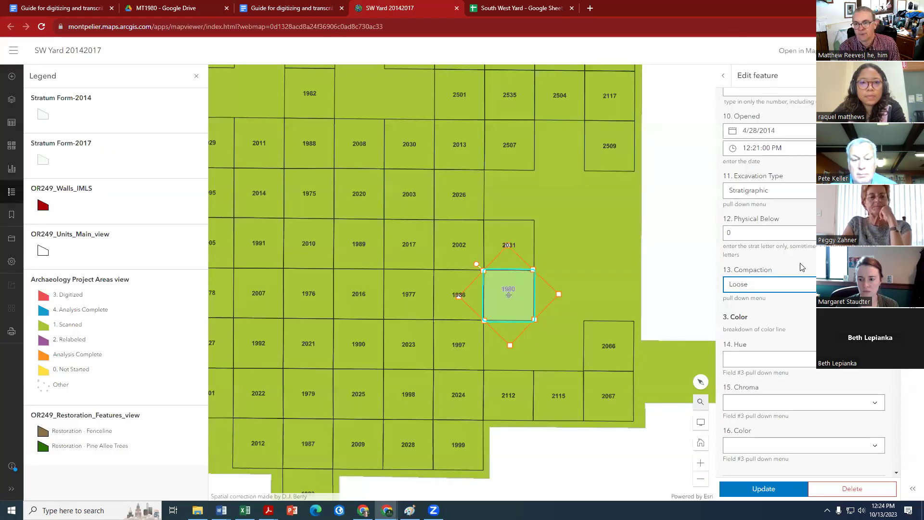
scroll(797, 347, down, 1)
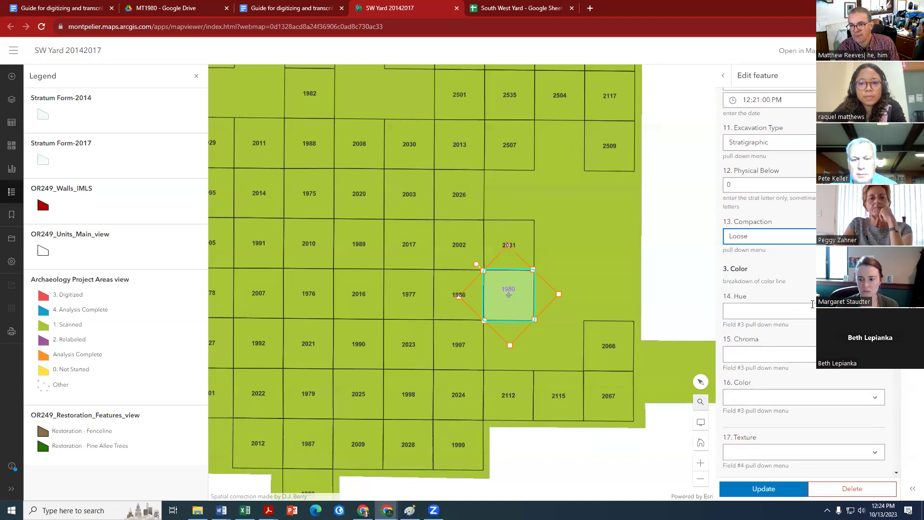
click(219, 13)
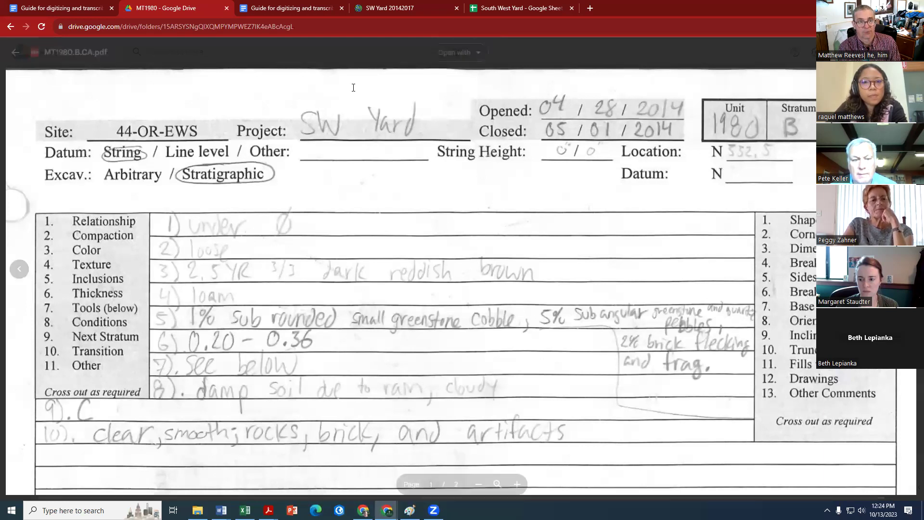
click(383, 9)
click(761, 312)
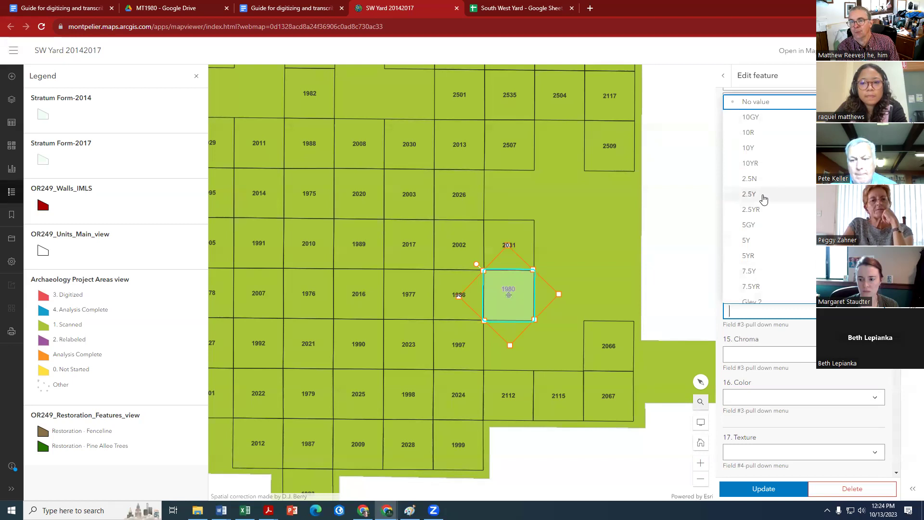
click(763, 210)
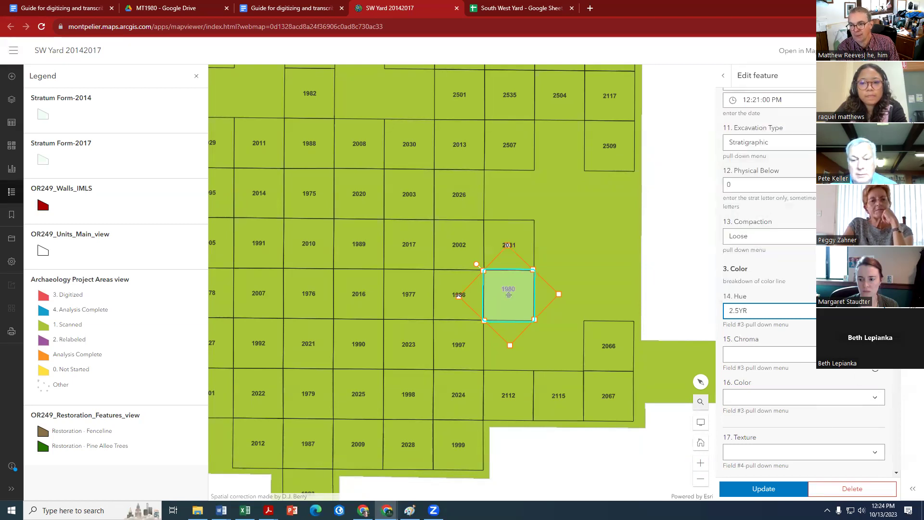
click(769, 354)
click(768, 289)
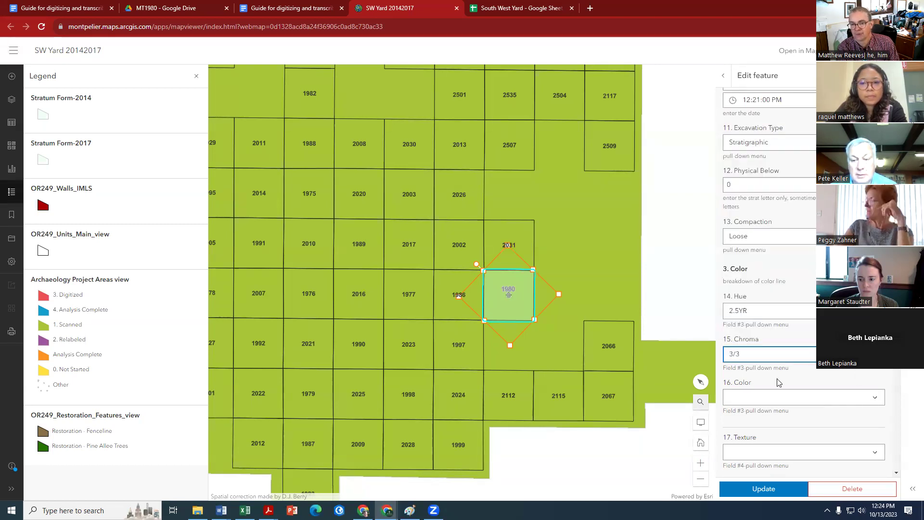
- Recheck the color line on the MT1980.B.CA.pdf card and set Color to Dark Reddish Brown in the SW Yard form
click(188, 12)
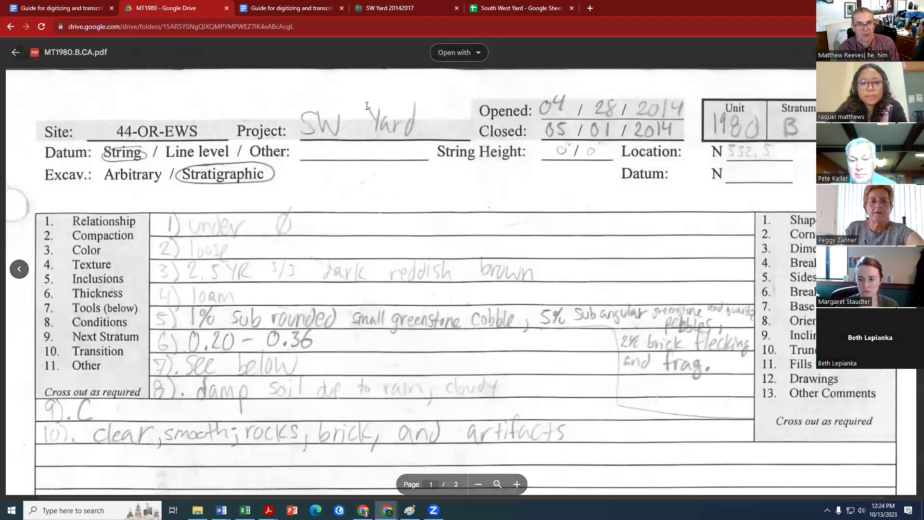
click(381, 8)
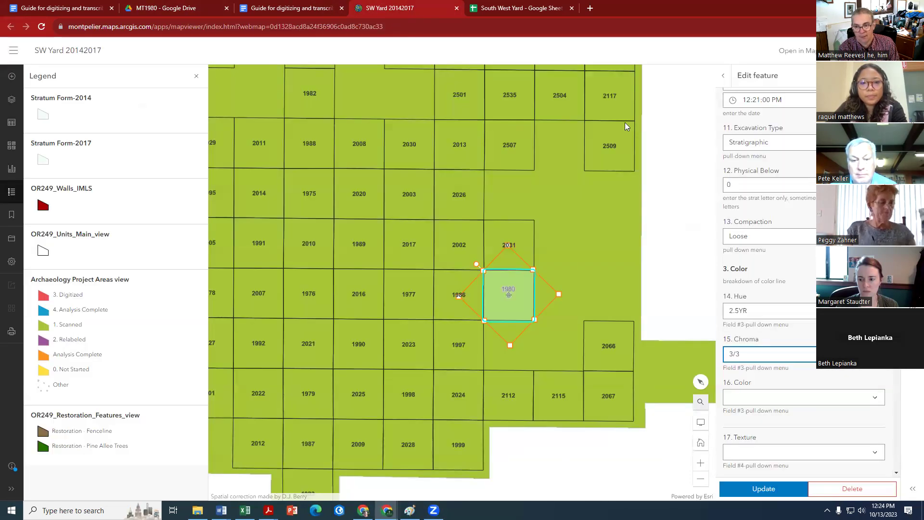
click(877, 398)
scroll(790, 362, down, 1)
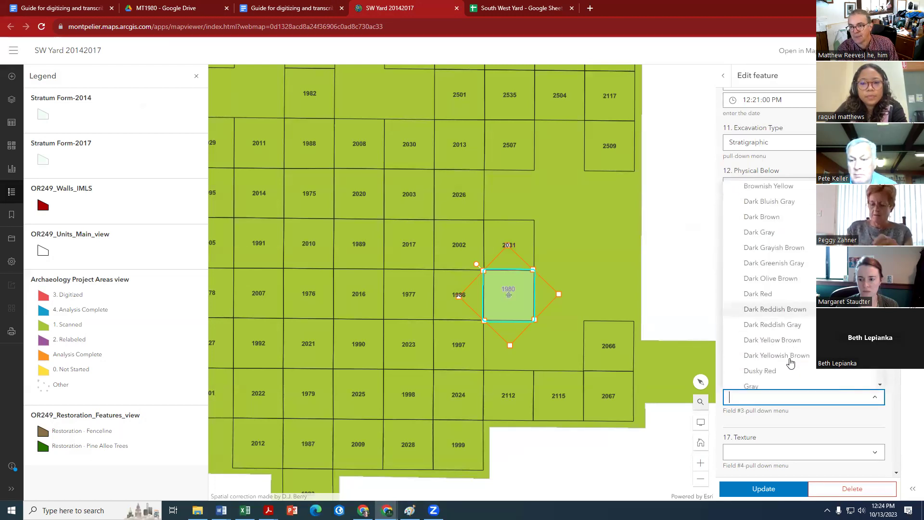
click(796, 313)
- Check the texture line on the MT1980.B.CA.pdf card and set Texture to Loam in the SW Yard form
scroll(770, 376, down, 2)
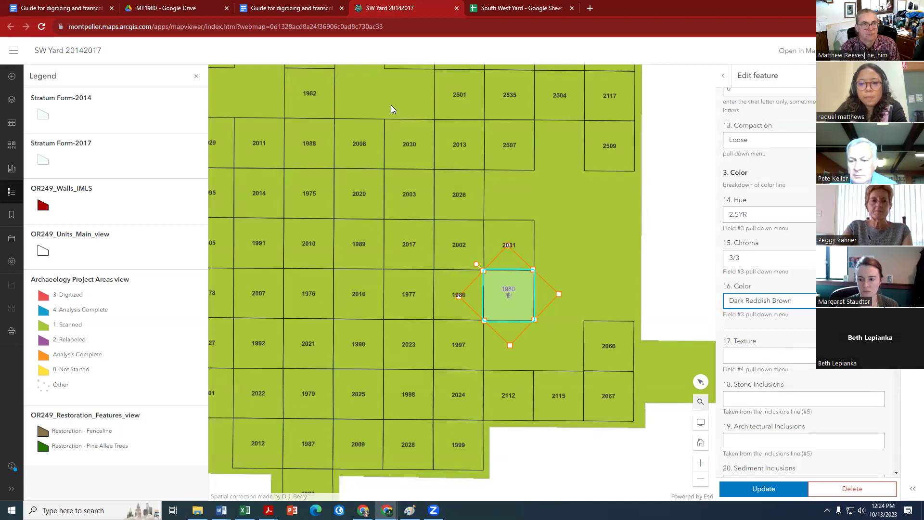
click(196, 10)
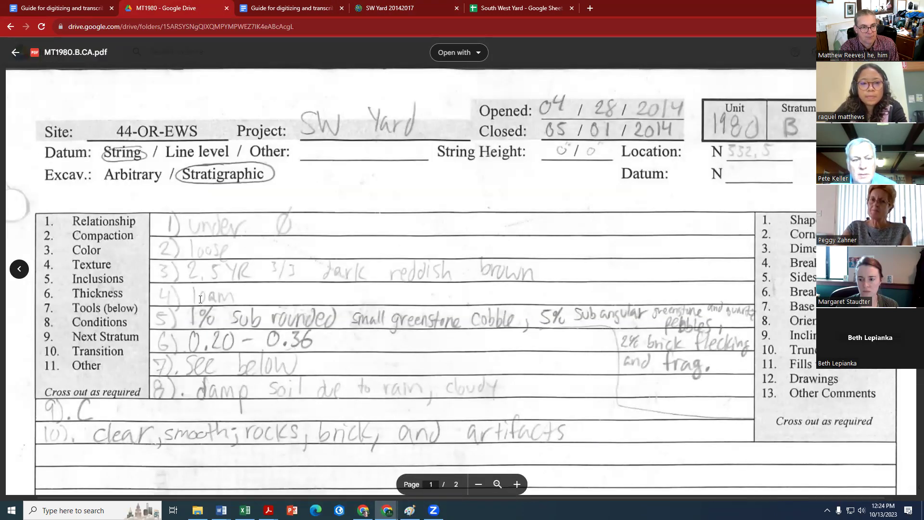
click(390, 9)
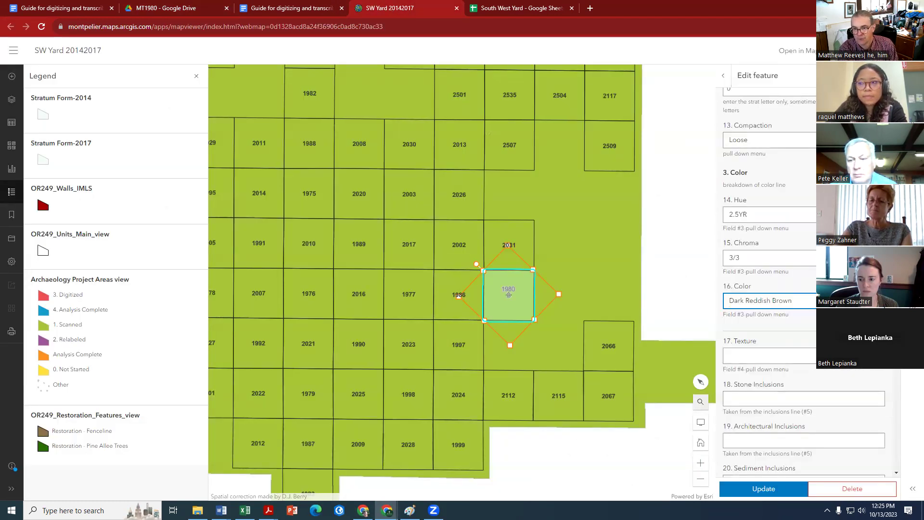
click(751, 356)
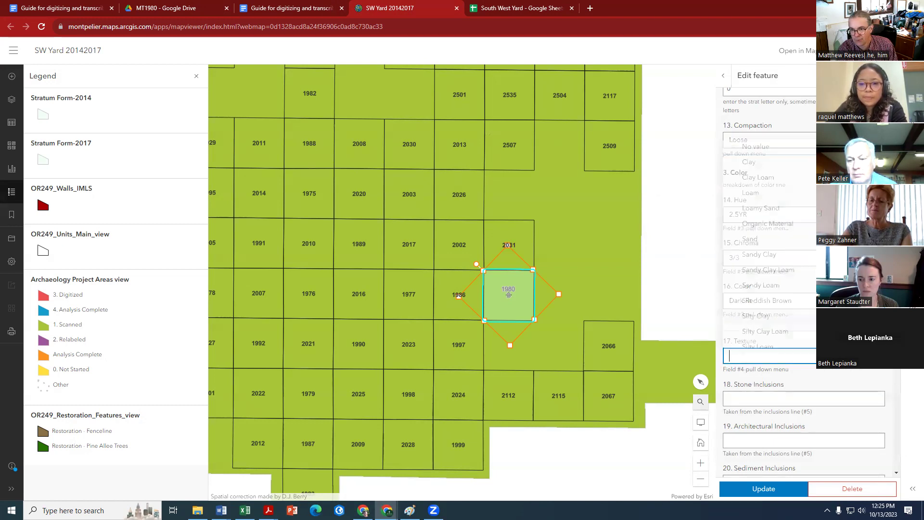
click(771, 197)
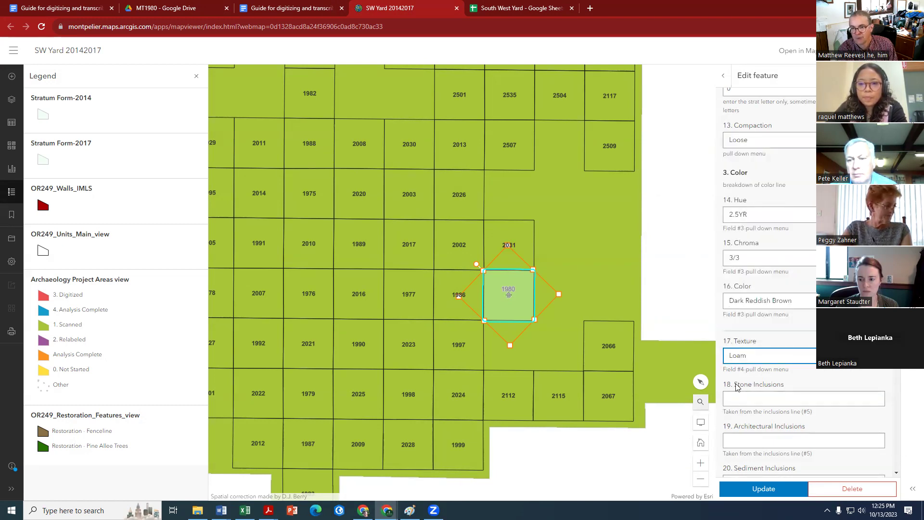
- Separate the MT1980 card from the browser window and return to the Stone Inclusions field in the SW Yard form
click(755, 399)
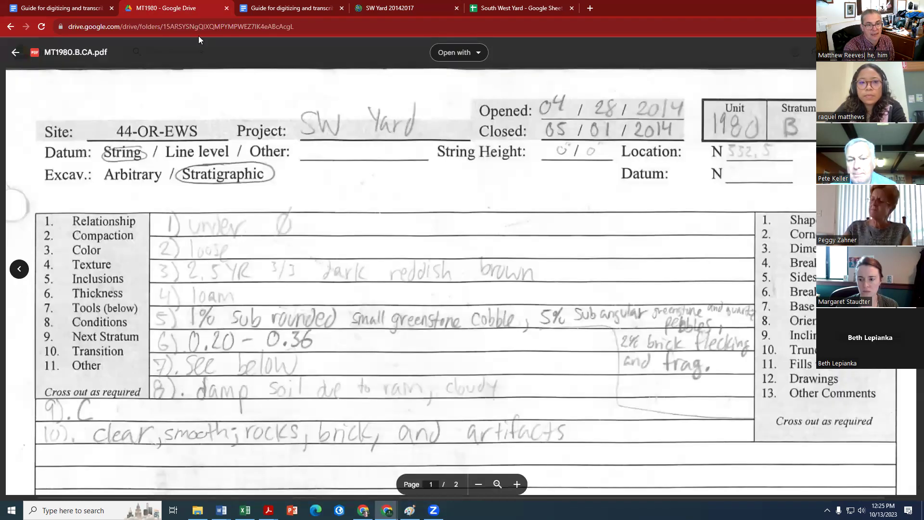
click(177, 12)
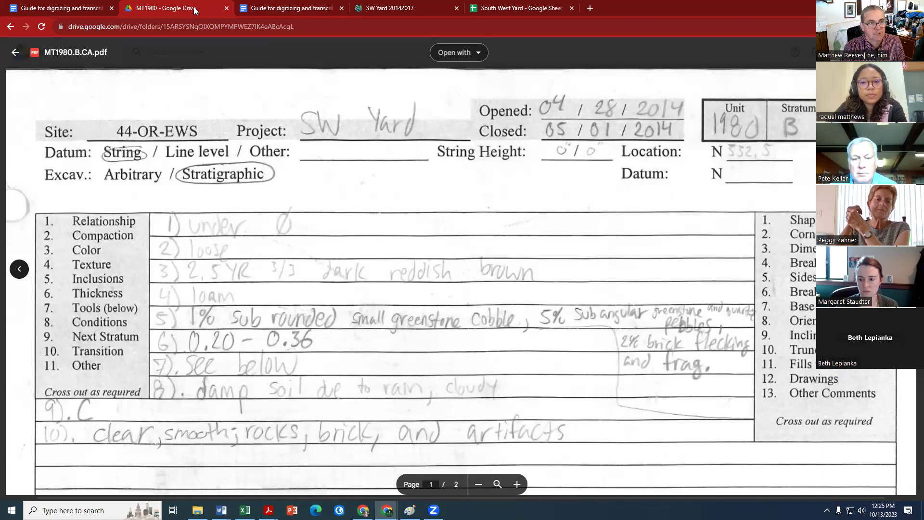
key(ctrl+w)
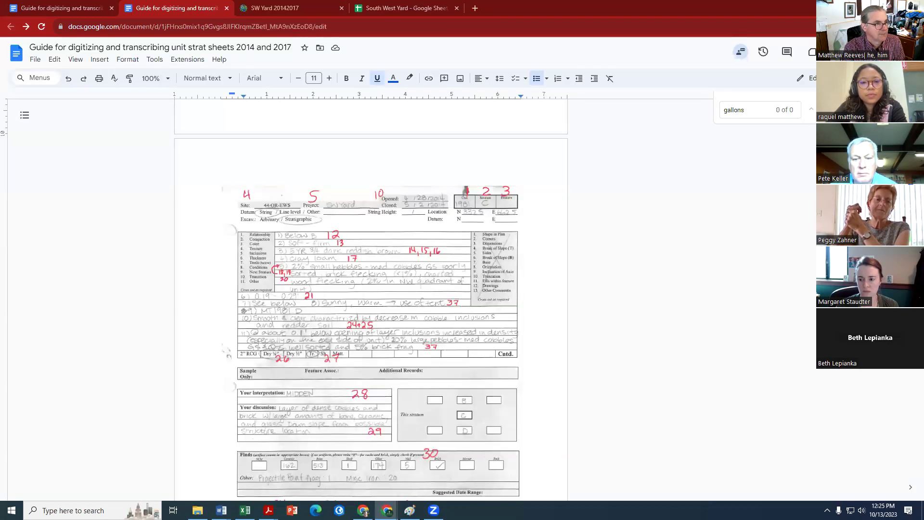
click(270, 10)
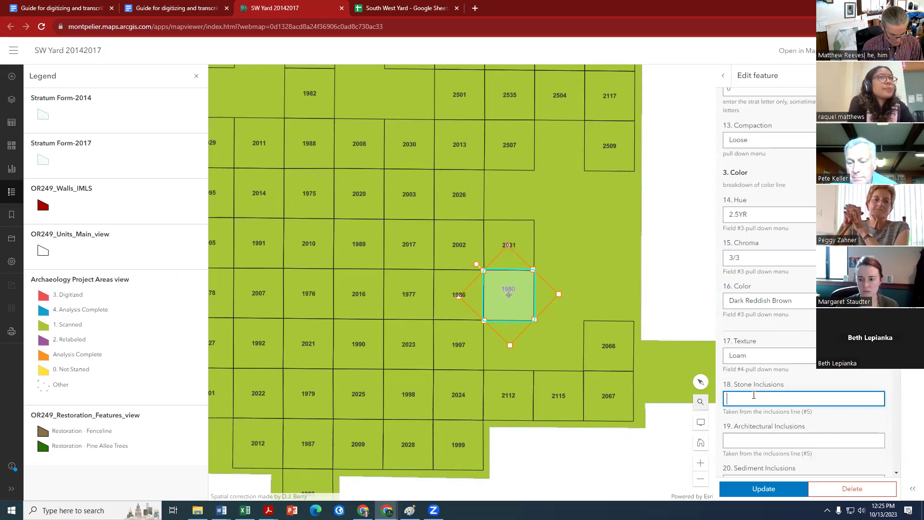
- Enter "1% sub roundedsmall greenstone cobbles" as the Stone Inclusions
text(% sub rounded)
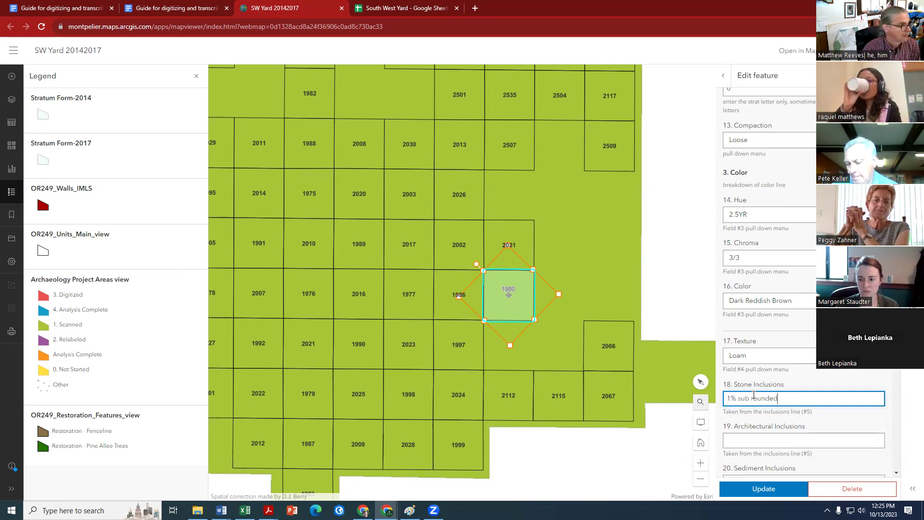
text(sm)
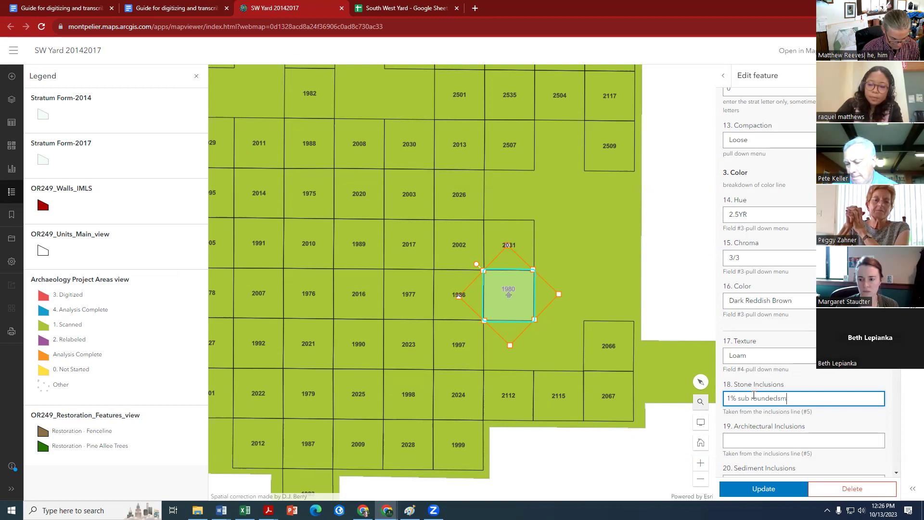
text(all greenstone)
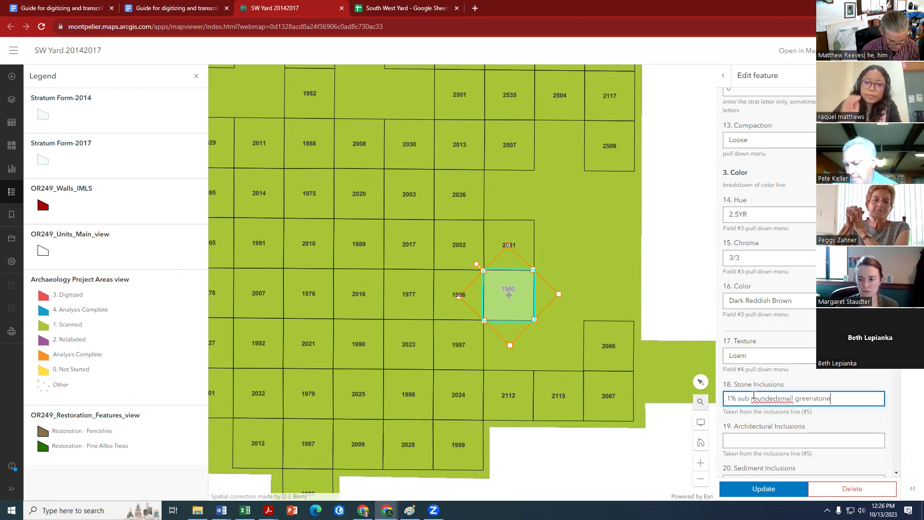
text( cobbles)
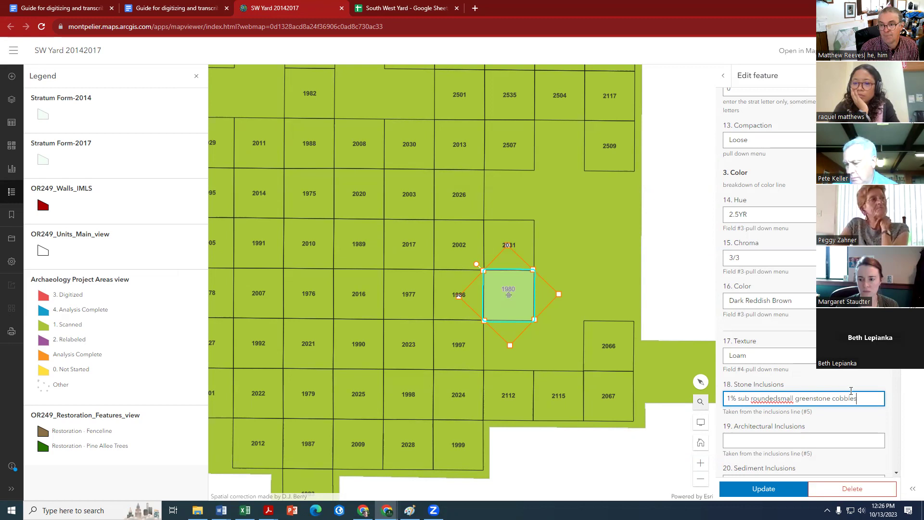
- Extend the Stone Inclusions entry with ", 5% sub angular greenstone and quartz pebbles"
text(, 5)
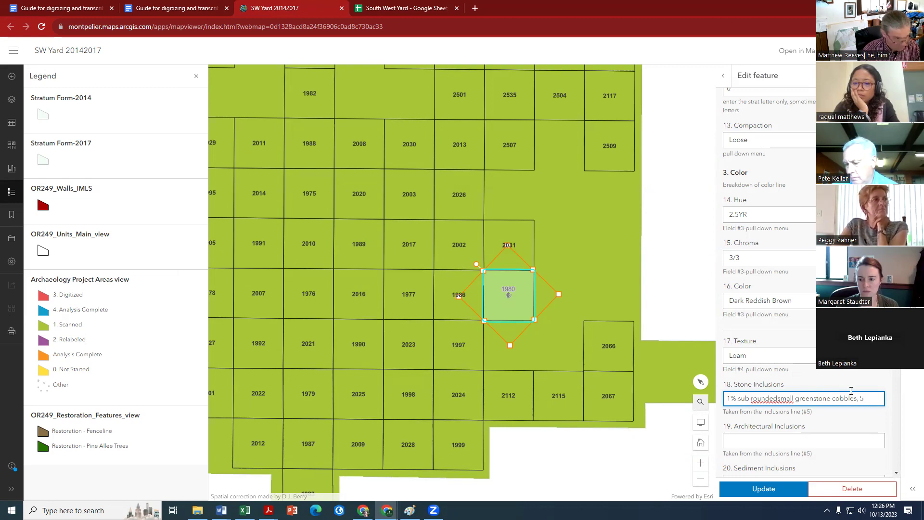
text(% sub angular)
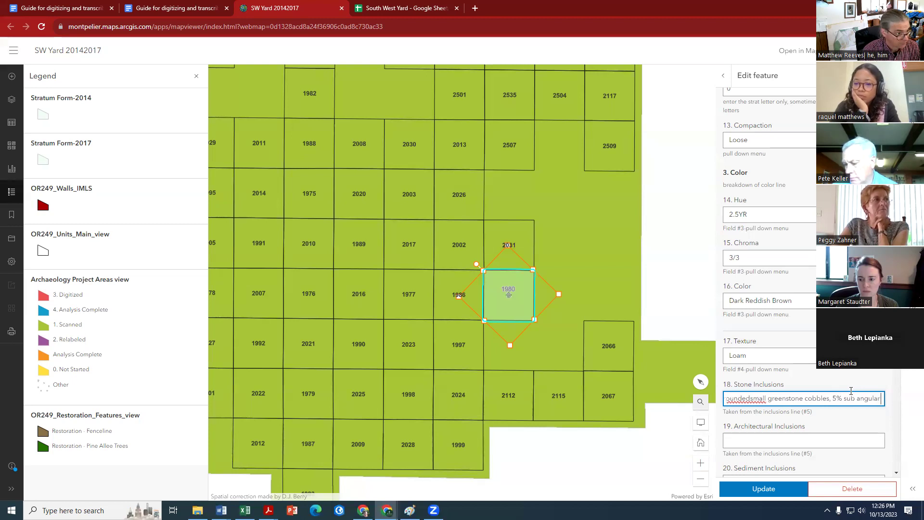
text( greenstoine an)
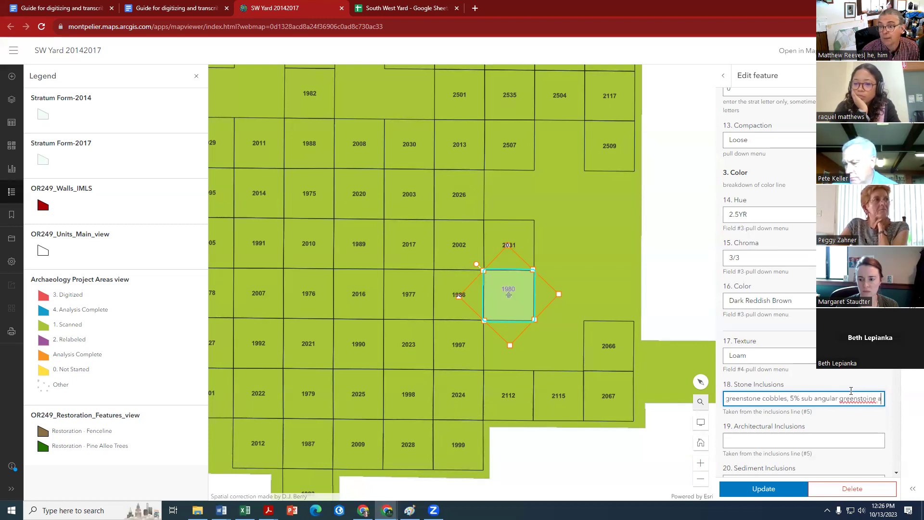
key(BackSpace)
key(BackSpace)
key(BackSpace)
key(BackSpace)
key(BackSpace)
key(BackSpace)
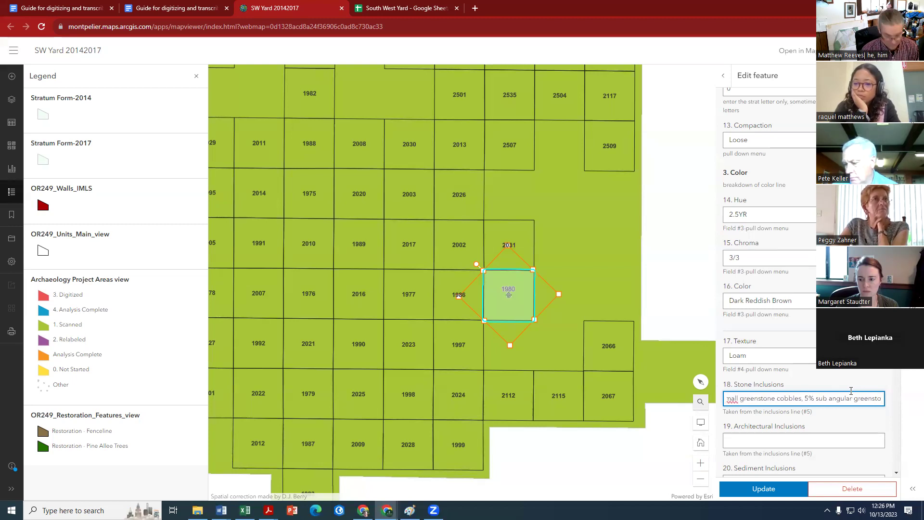
text(ne and quartz)
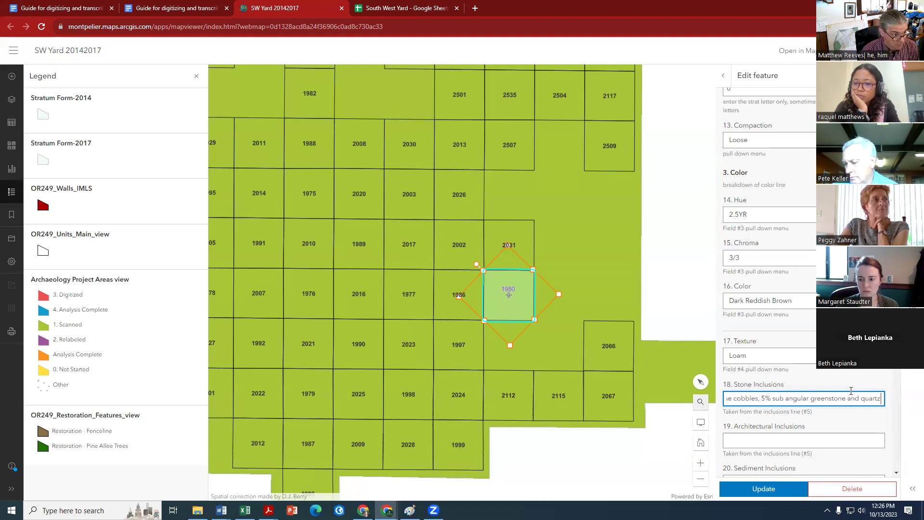
text( pebbles)
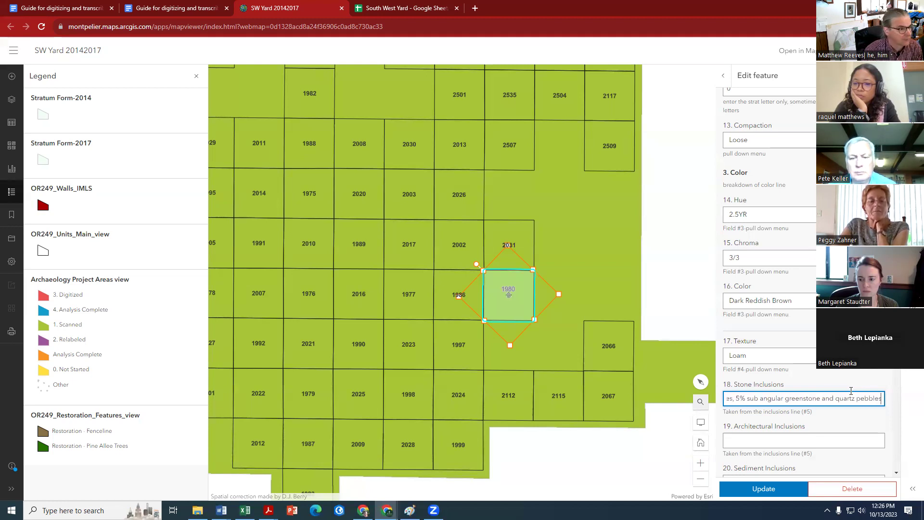
- Check the inclusions line on the MT1980.B.CA.pdf card and enter "2% brick flecking" as the Architectural Inclusions in the SW Yard form
click(746, 444)
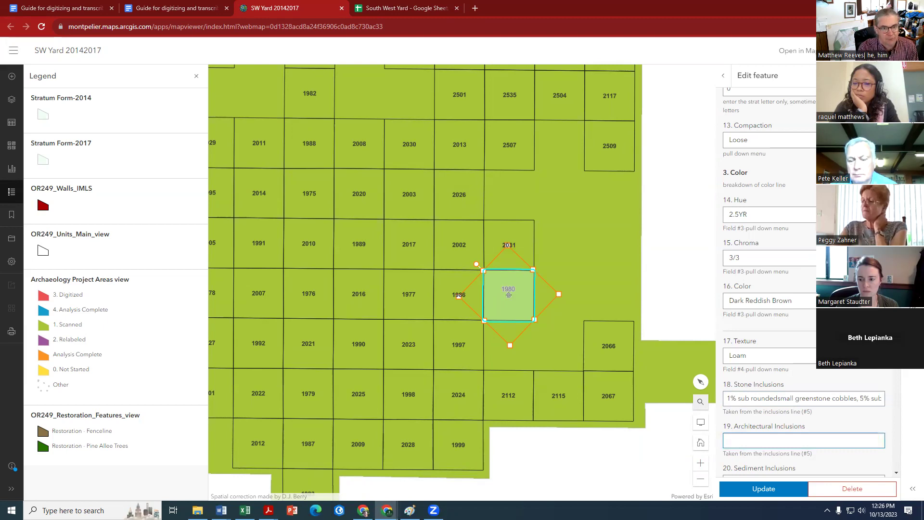
key(alt+Tab)
click(492, 44)
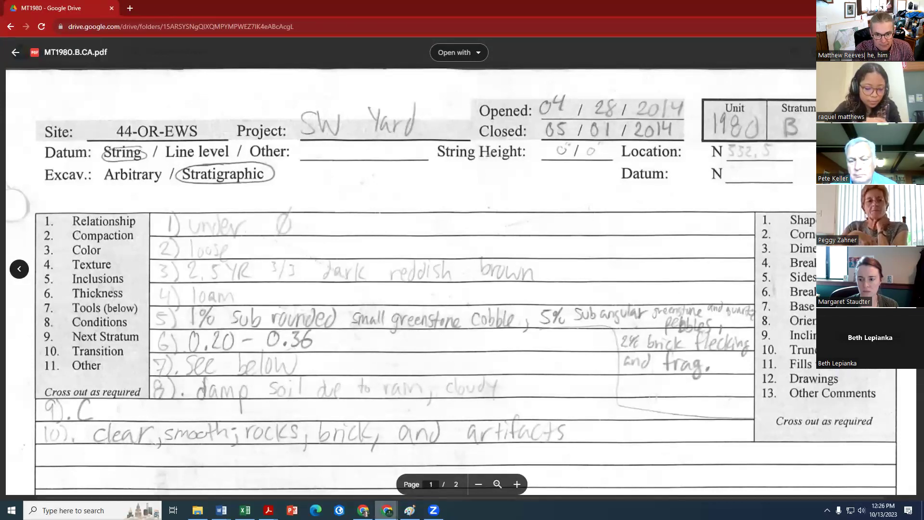
mouse_move(387, 510)
click(332, 454)
click(737, 441)
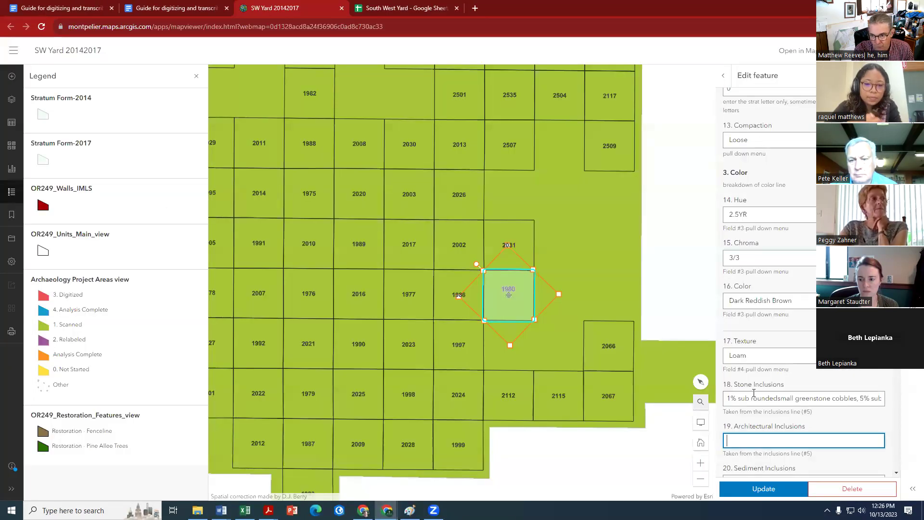
text(2% br)
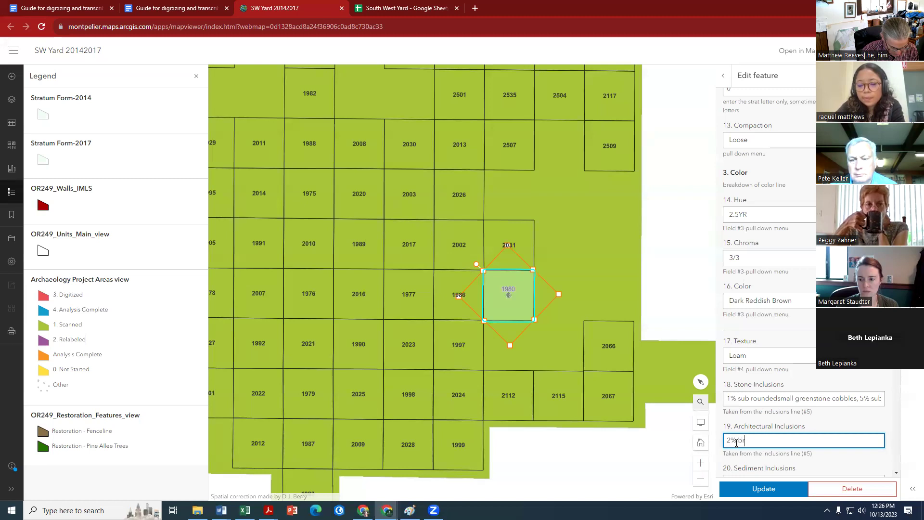
text(ick flecking)
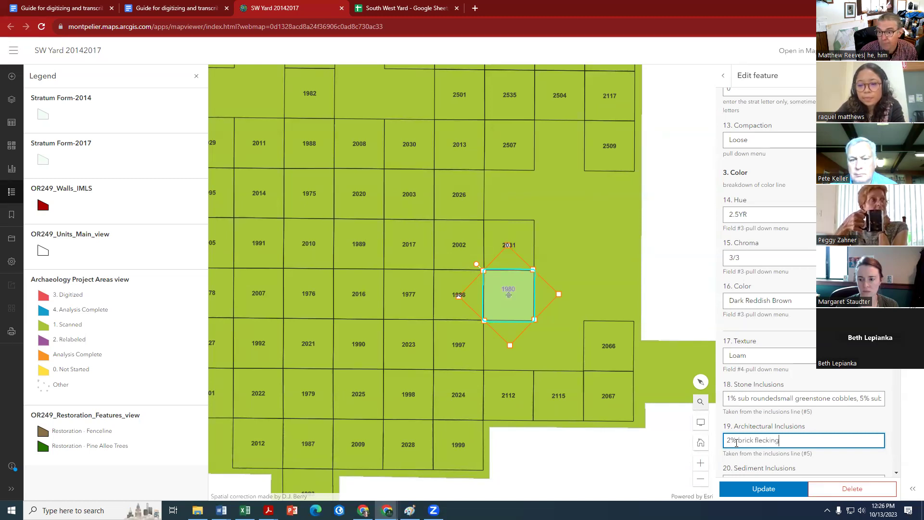
key(Tab)
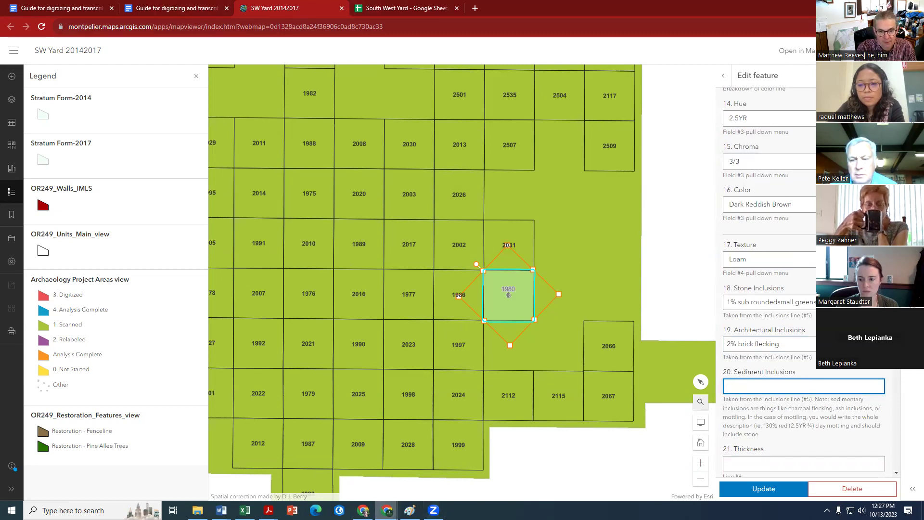
- Recheck the card's inclusions line, add "and frags" to the Architectural Inclusions, and enter "none" as the Sediment Inclusions
click(388, 511)
click(469, 471)
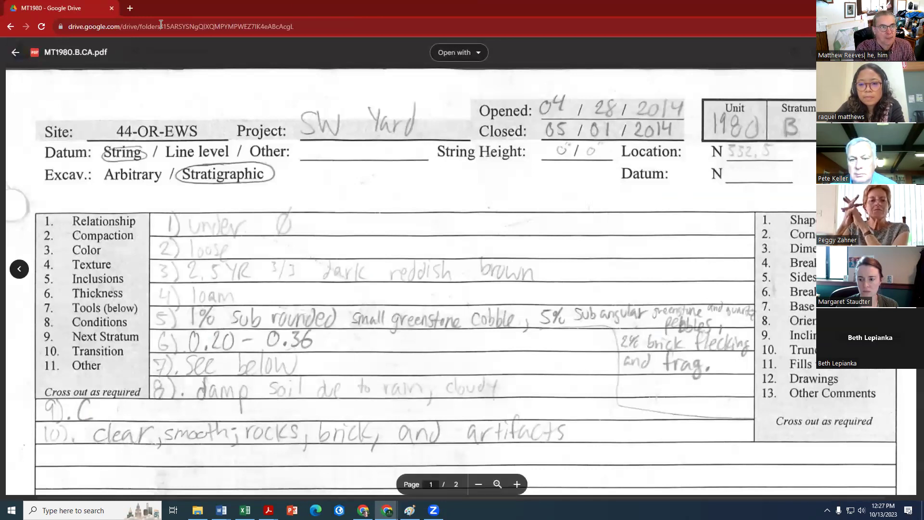
mouse_move(387, 509)
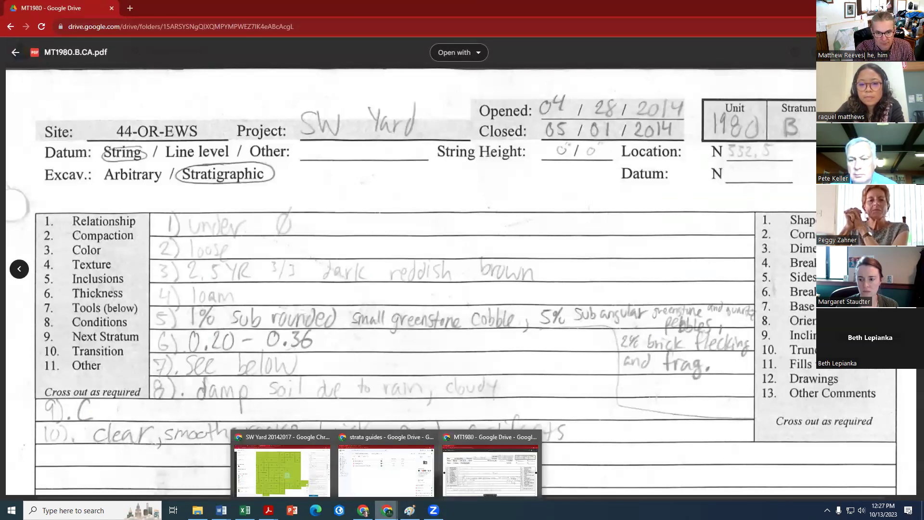
click(305, 471)
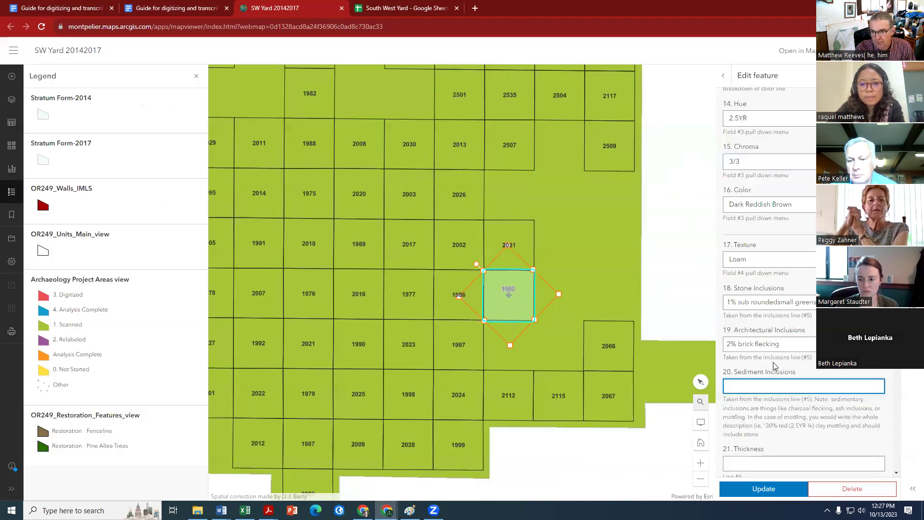
click(779, 343)
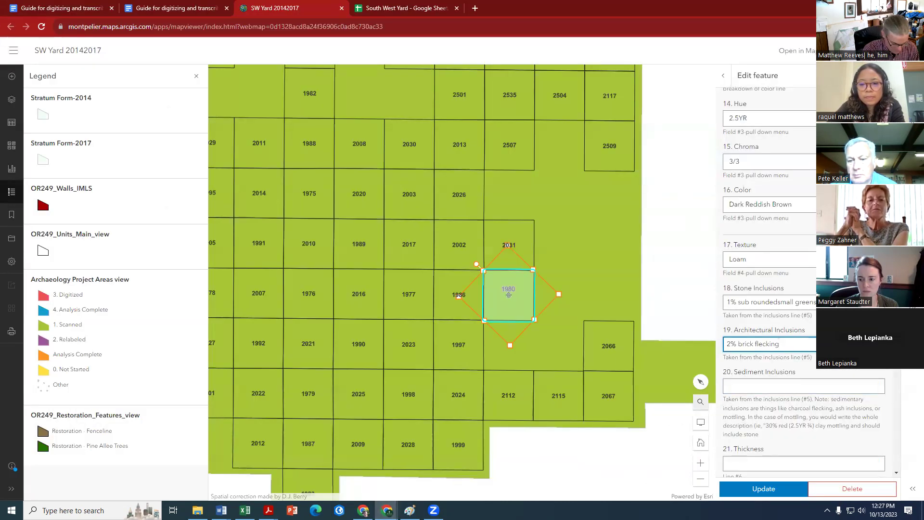
text(and frags)
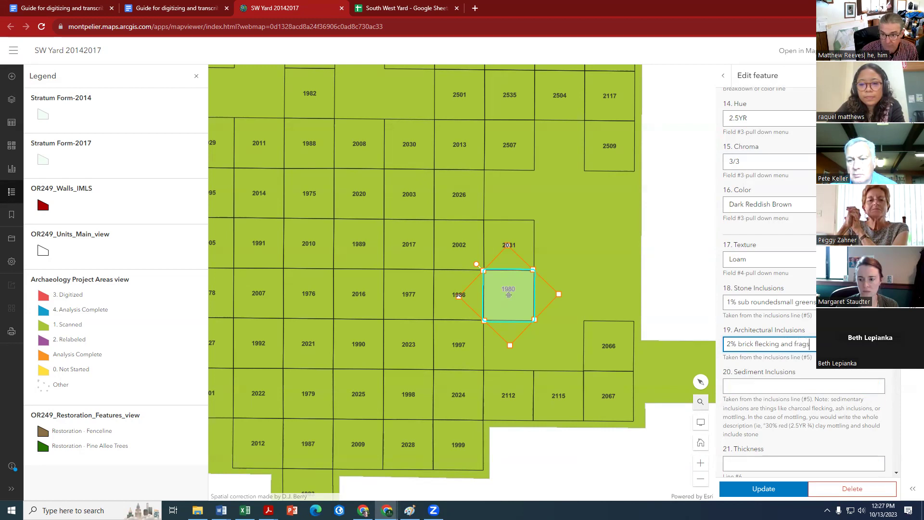
click(755, 387)
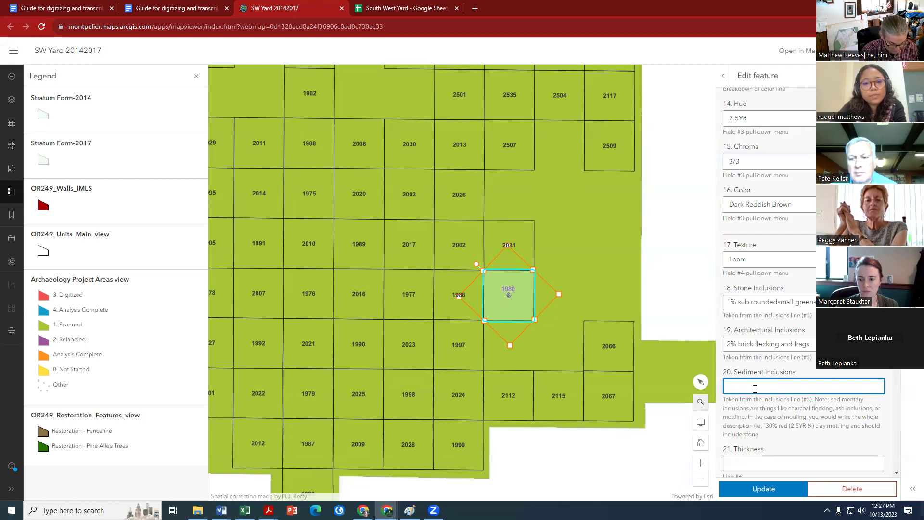
text(none)
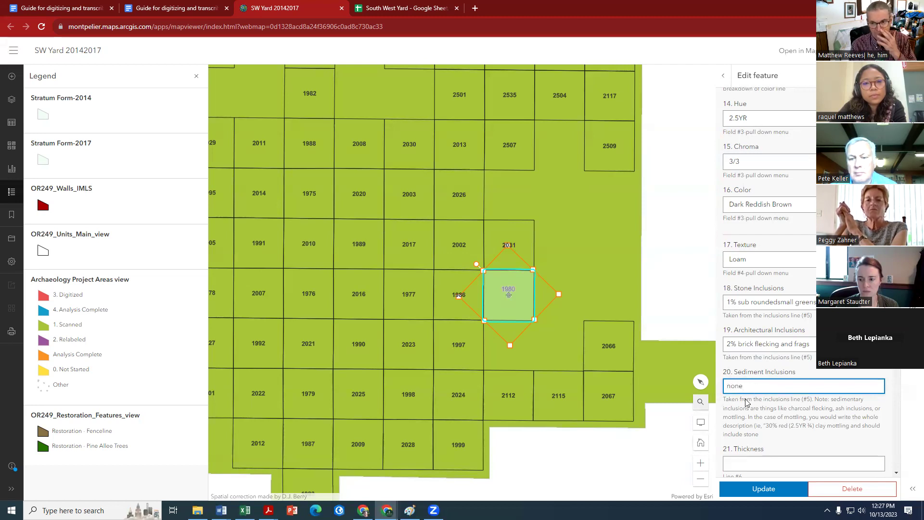
- Check the thickness line against the guide and the MT1980.B.CA.pdf card, and enter ".20-.36" as the Thickness
scroll(756, 408, down, 1)
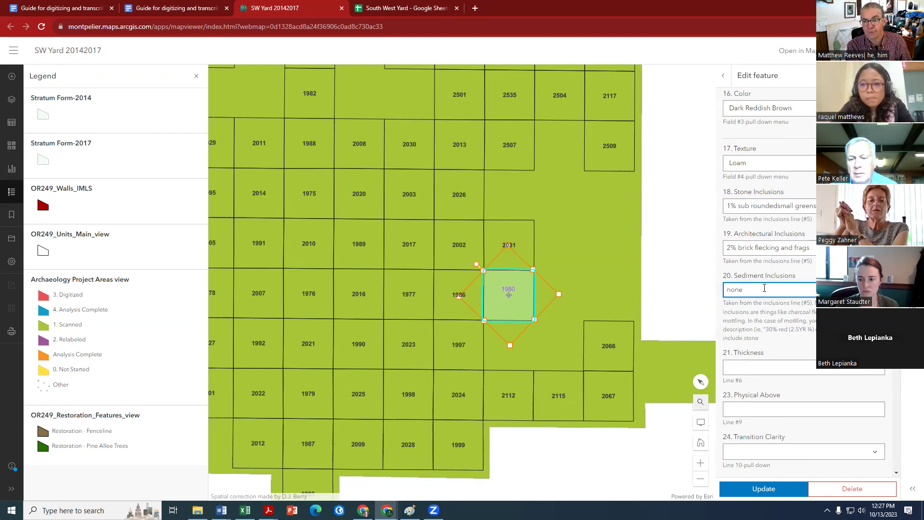
click(738, 367)
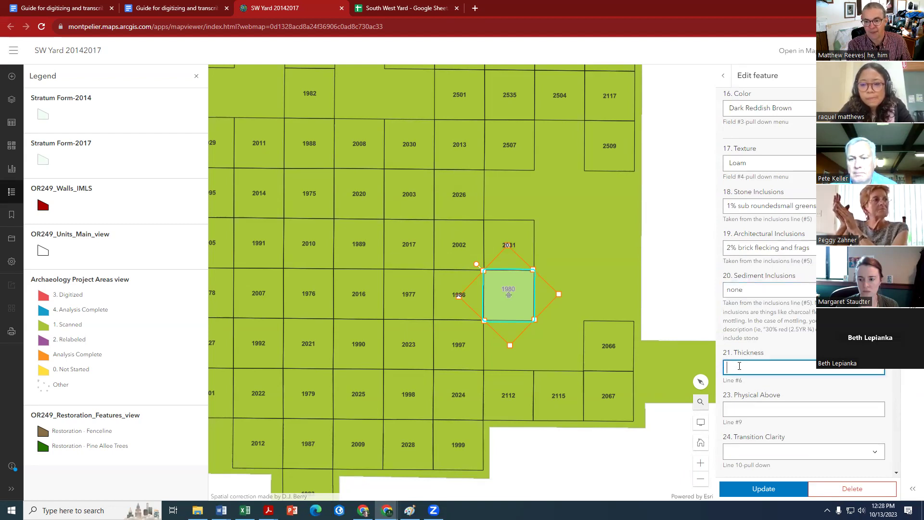
click(387, 511)
click(173, 8)
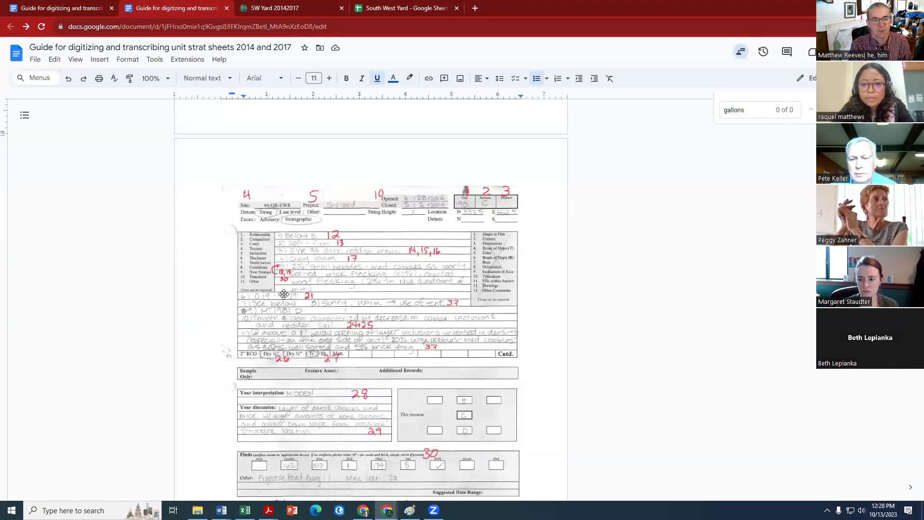
click(281, 9)
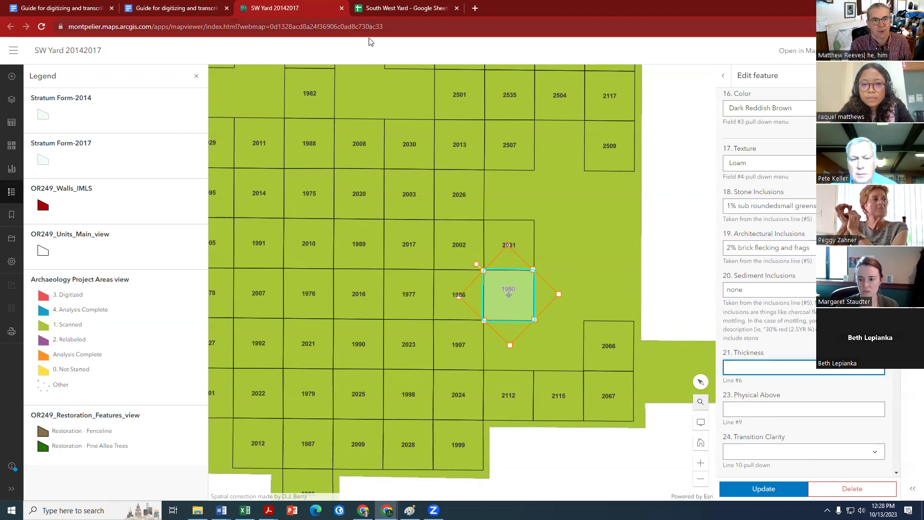
mouse_move(387, 510)
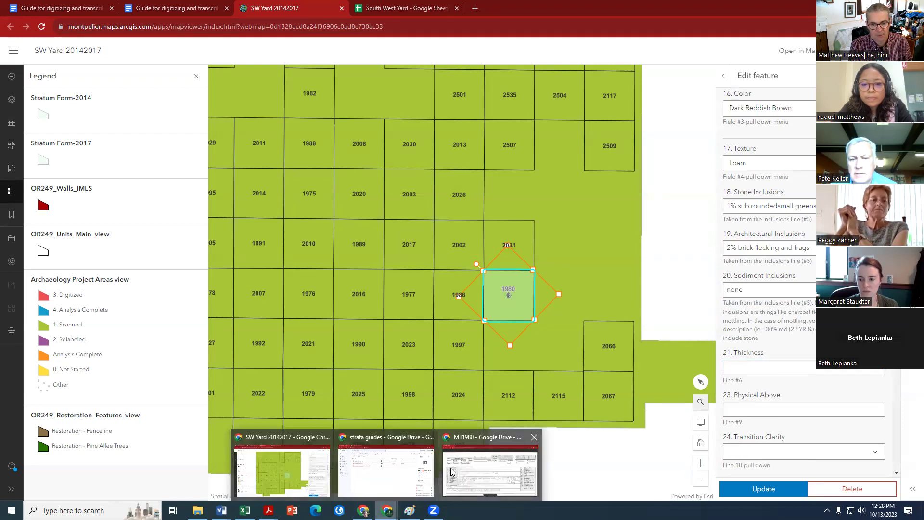
click(490, 462)
scroll(221, 348, down, 2)
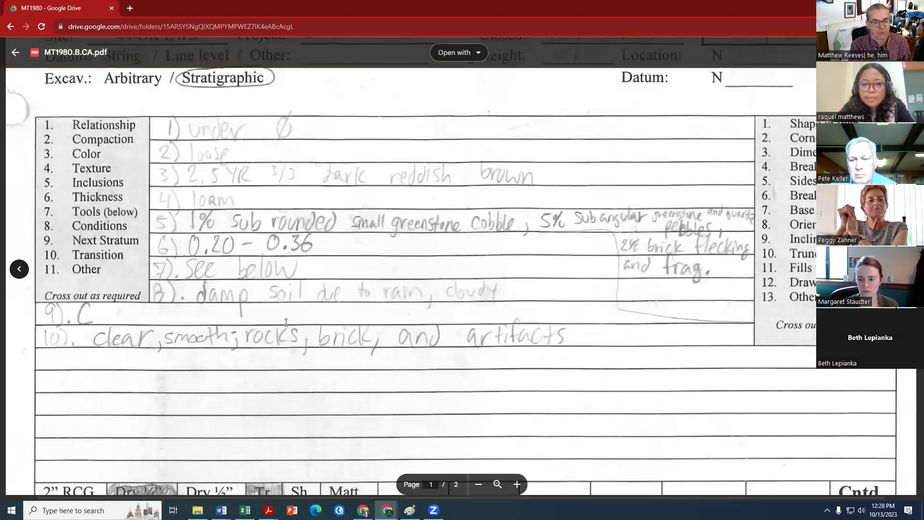
mouse_move(387, 509)
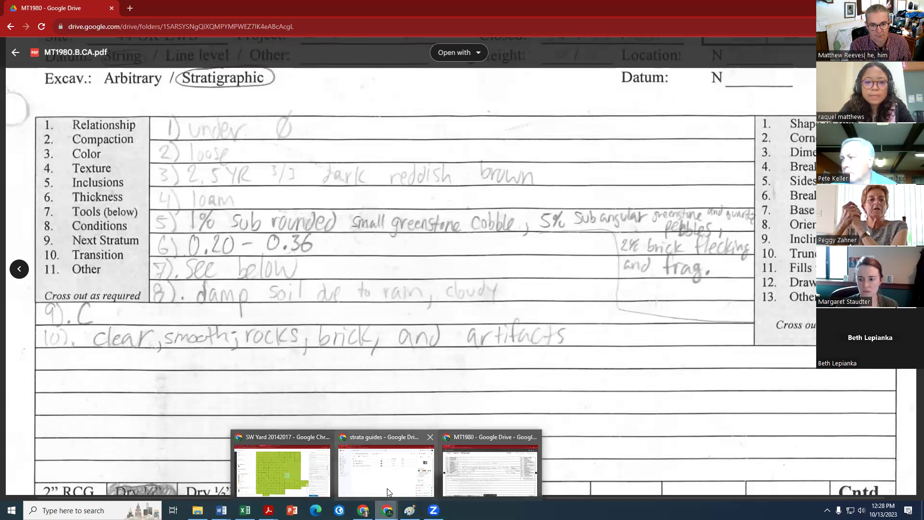
click(298, 468)
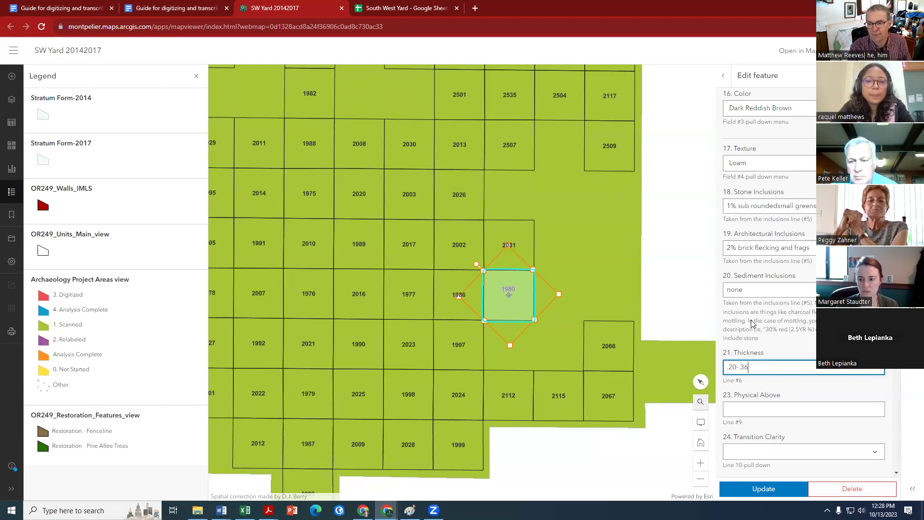
- Activate the Physical Above field and move the MT1980 card into the browser window that holds the guides and the SW Yard map
click(738, 407)
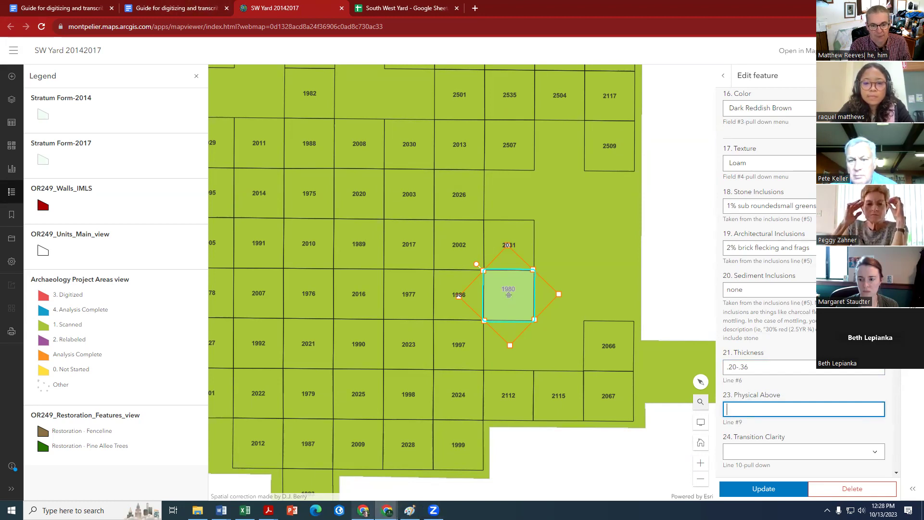
click(388, 511)
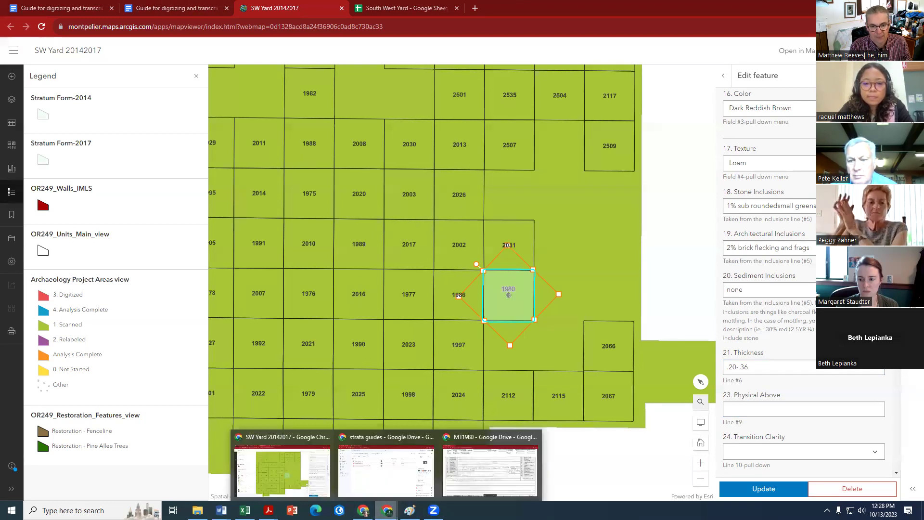
click(478, 474)
drag(77, 8, 282, 9)
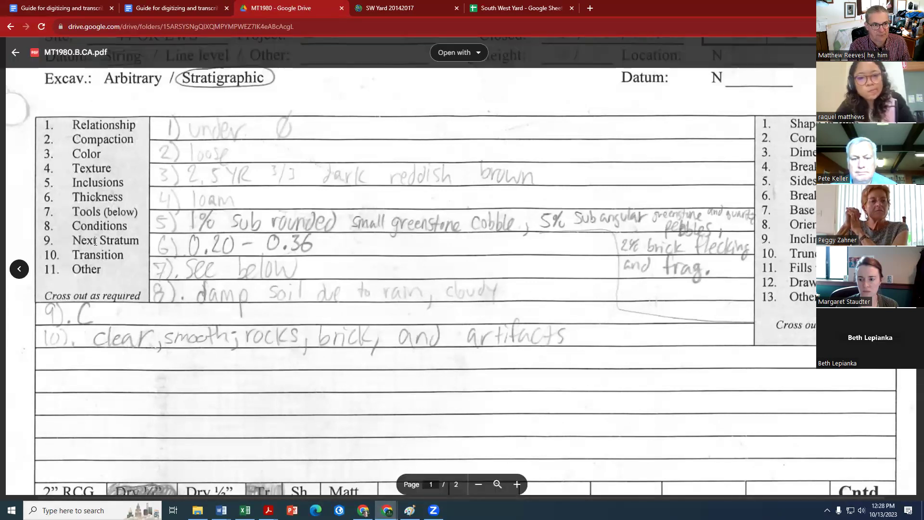
- Check the next-stratum line in the strat sheet guide and on the MT1980.B.CA.pdf card, and enter "C" as Physical Above in the SW Yard form
click(156, 10)
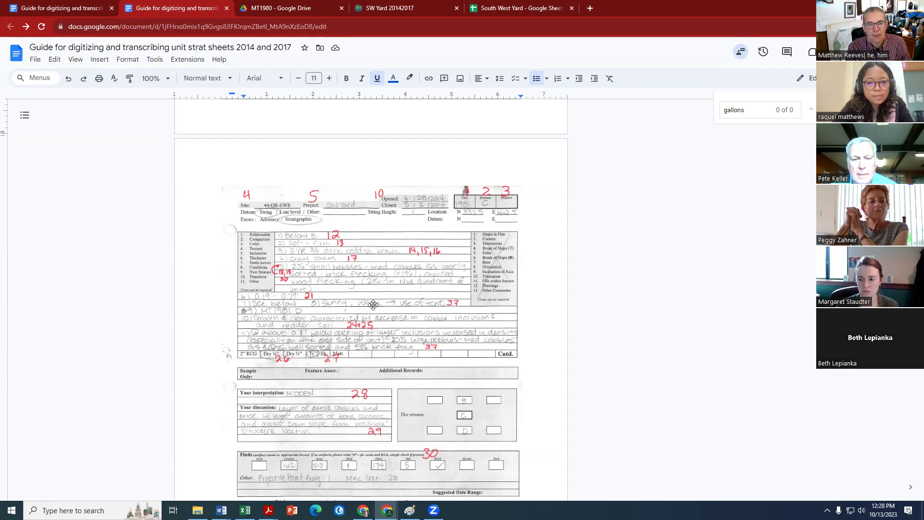
scroll(371, 300, down, 2)
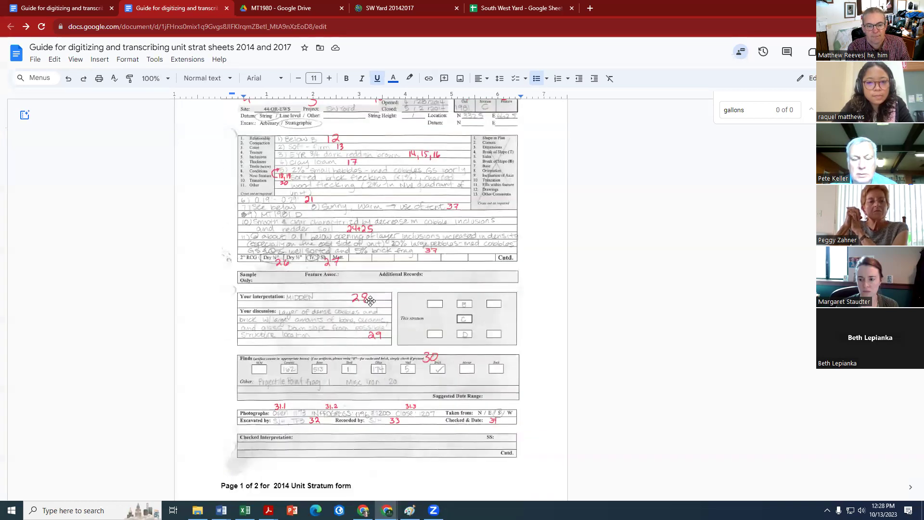
scroll(370, 301, up, 1)
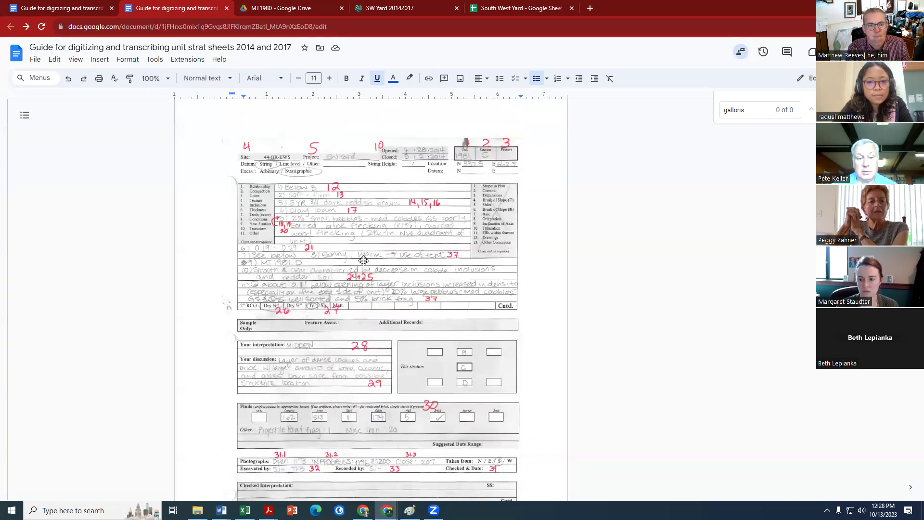
click(401, 9)
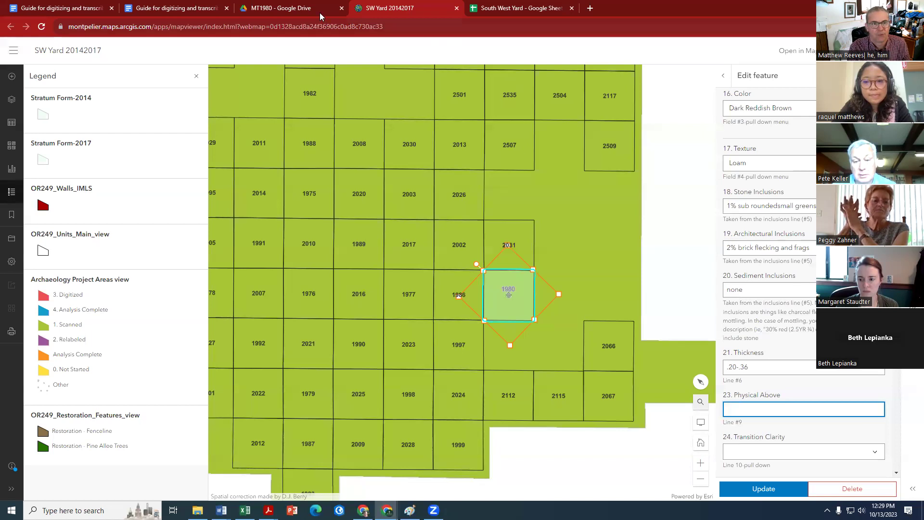
click(191, 9)
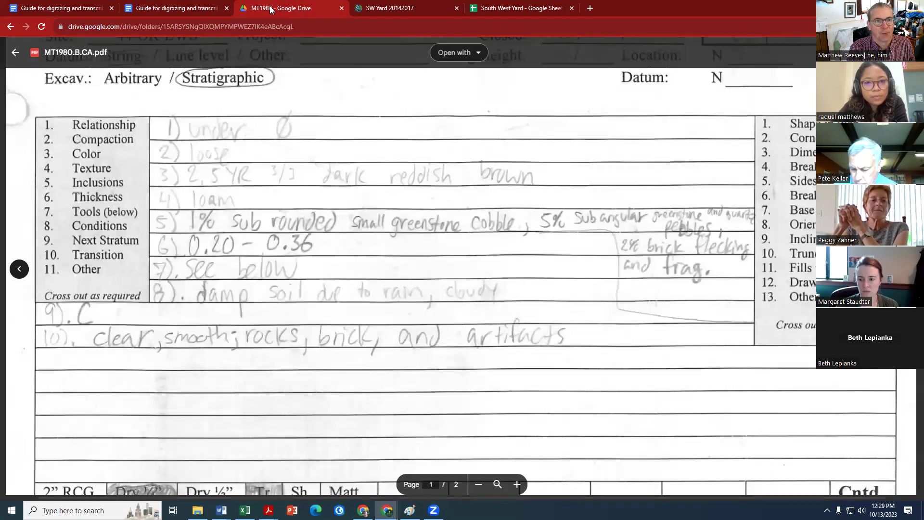
click(273, 8)
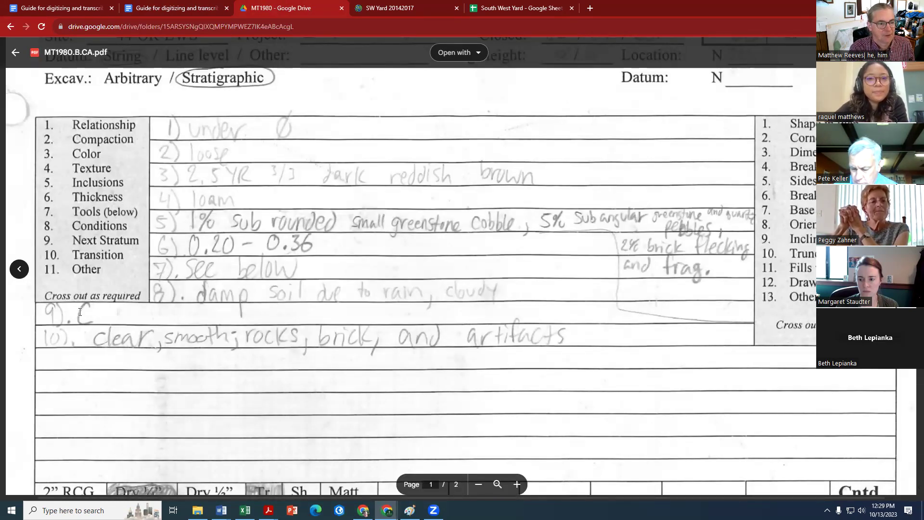
click(393, 10)
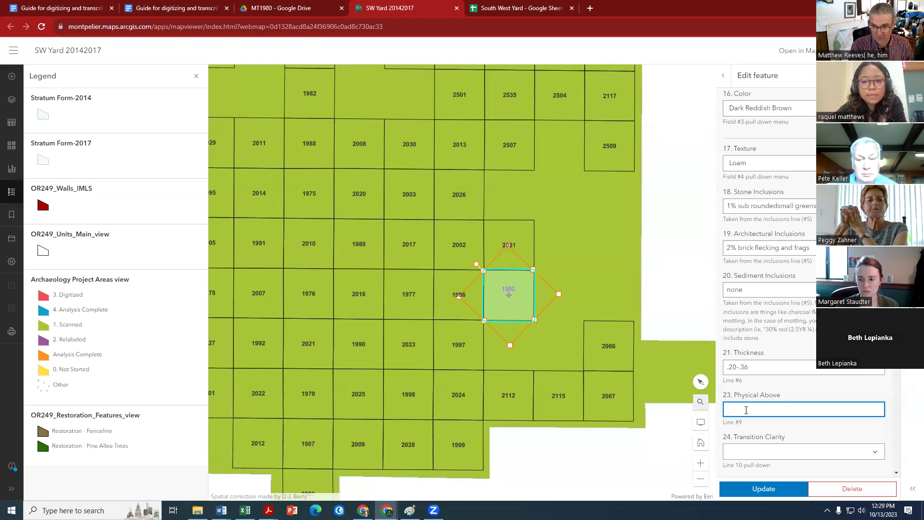
- Check the transition line on the MT1980.B.CA.pdf card, and set the Transition Clarity to Clear and the Transition Shape to Smooth
click(792, 452)
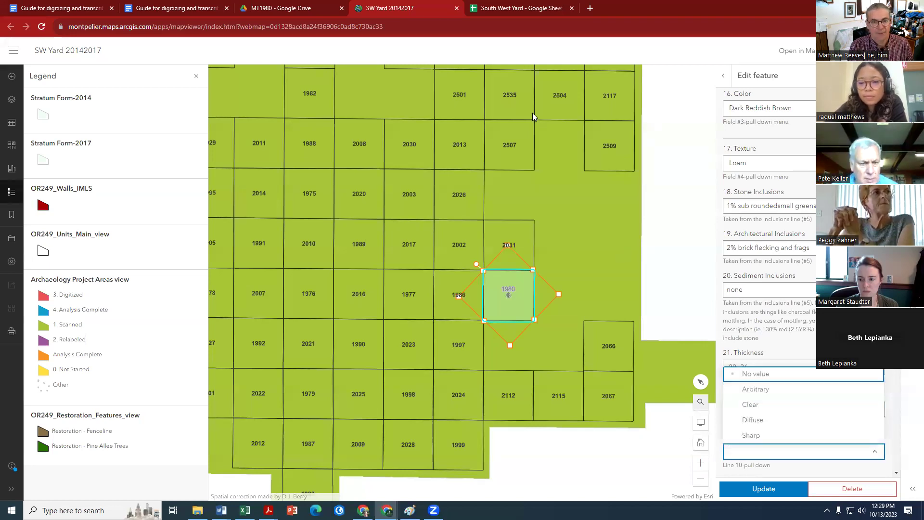
click(298, 8)
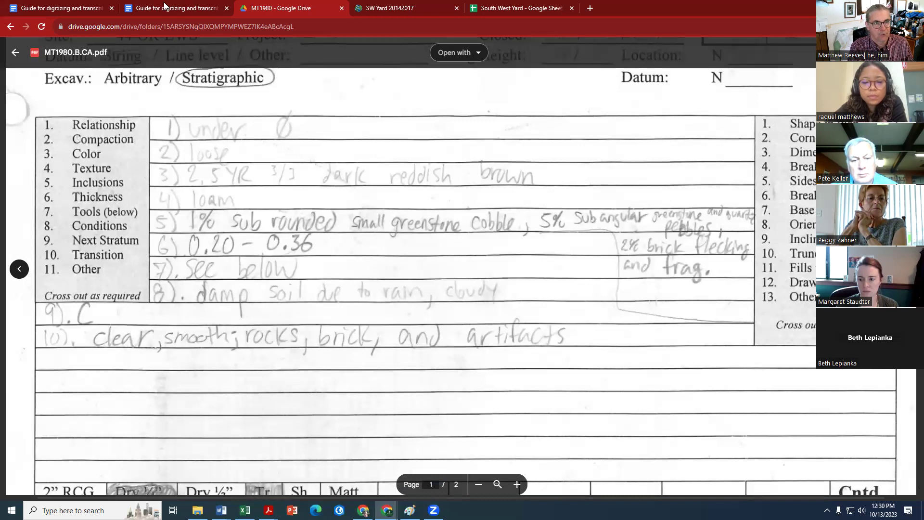
click(390, 8)
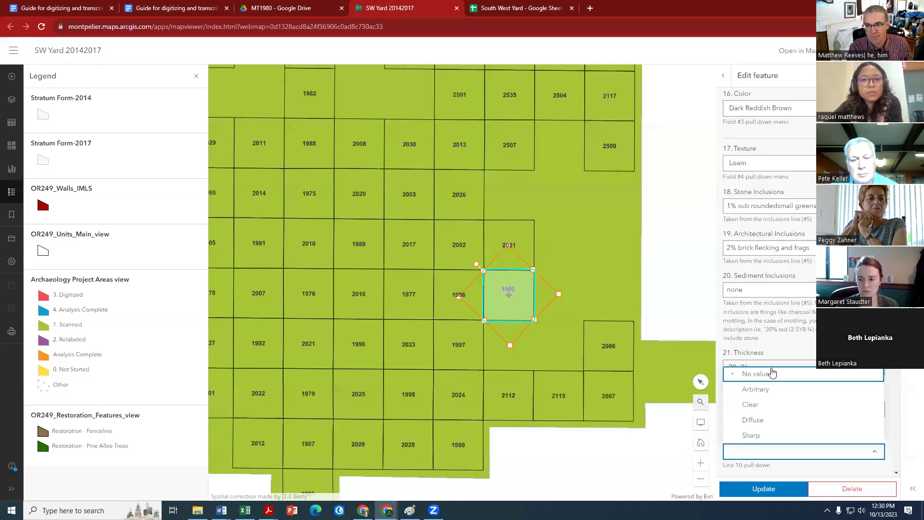
click(758, 404)
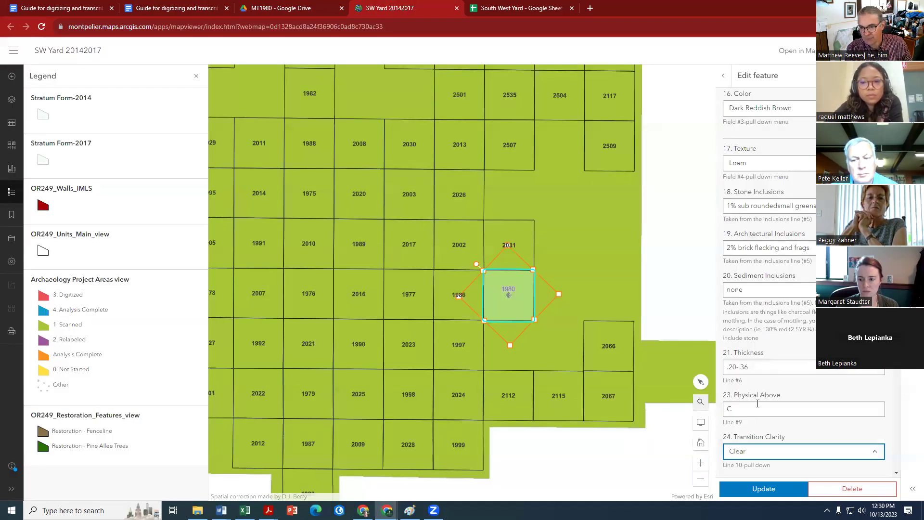
scroll(753, 422, down, 1)
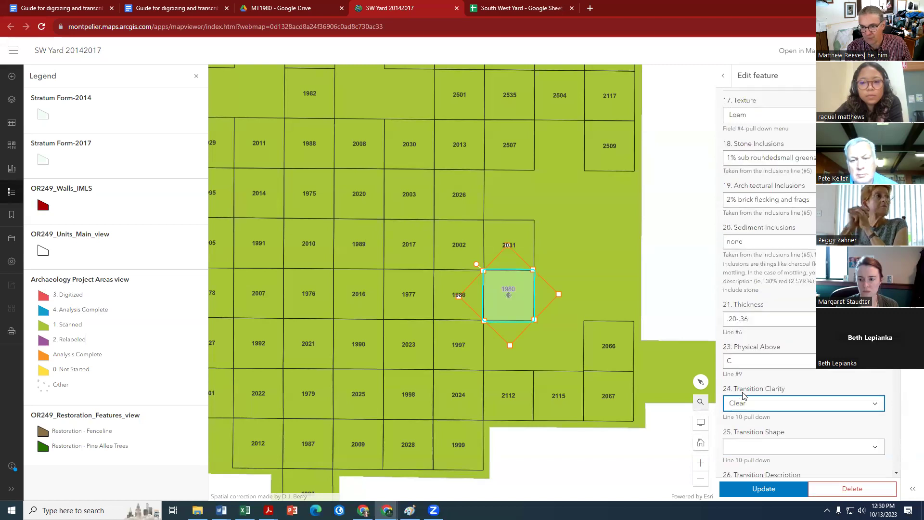
scroll(755, 405, down, 2)
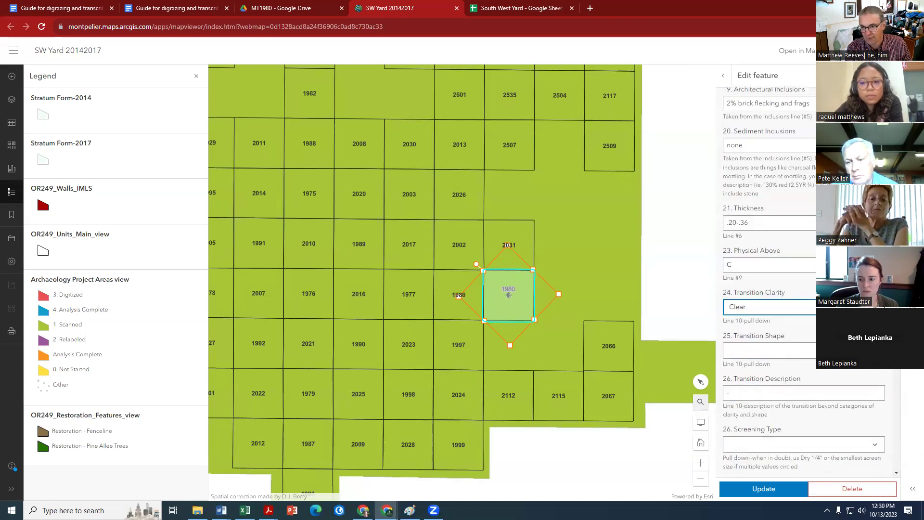
click(761, 350)
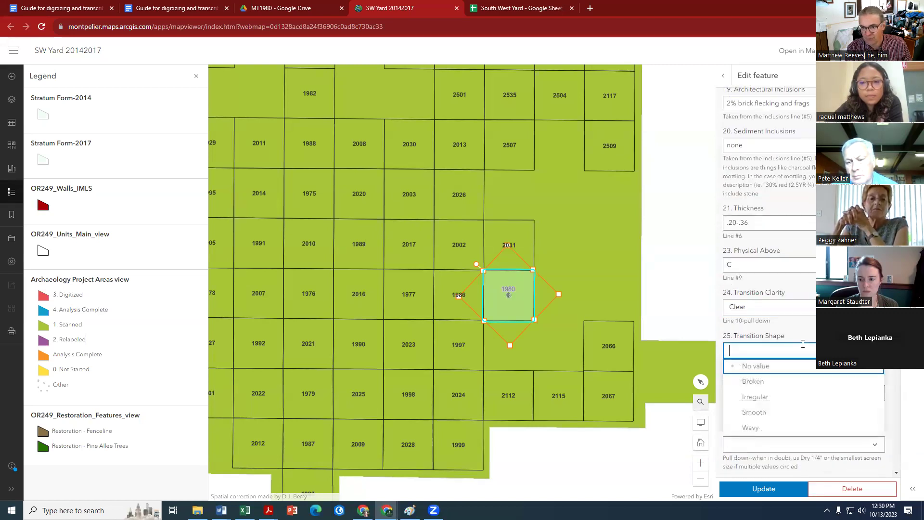
click(763, 413)
- Enter "rocks, bricks, and artifacts" as the Transition Description and compare it with line 10 on the MT1980.B.CA.pdf card
click(747, 391)
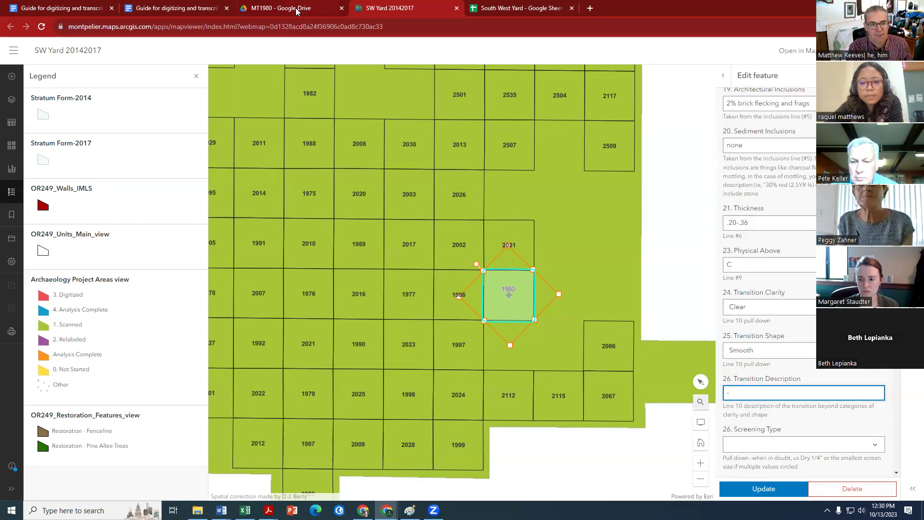
key(ctrl+shift+Tab)
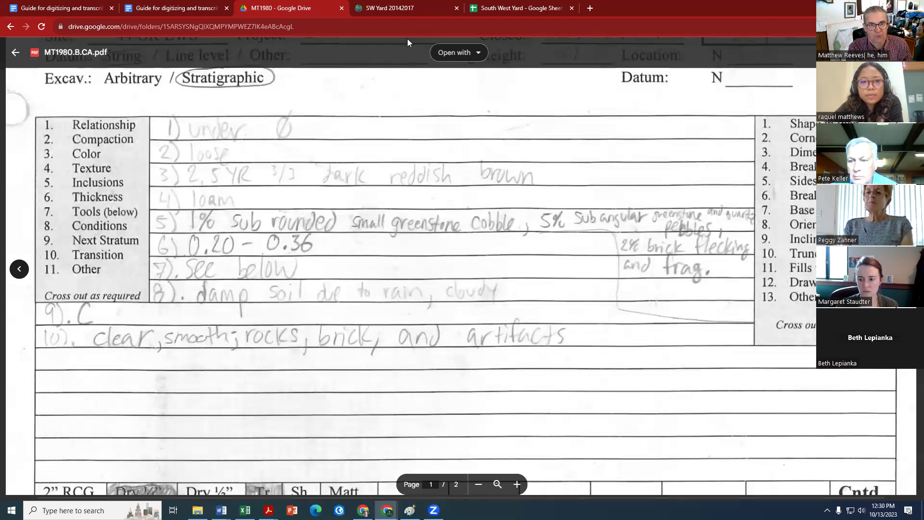
click(398, 8)
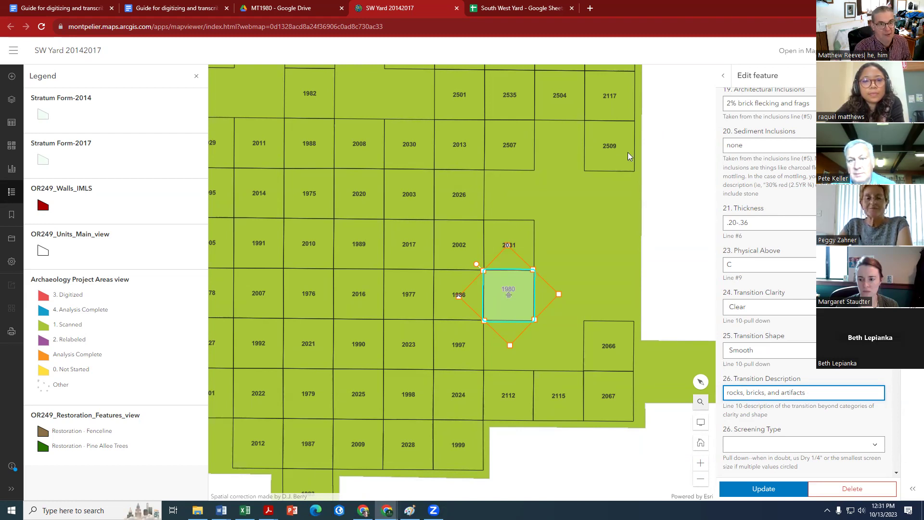
click(293, 10)
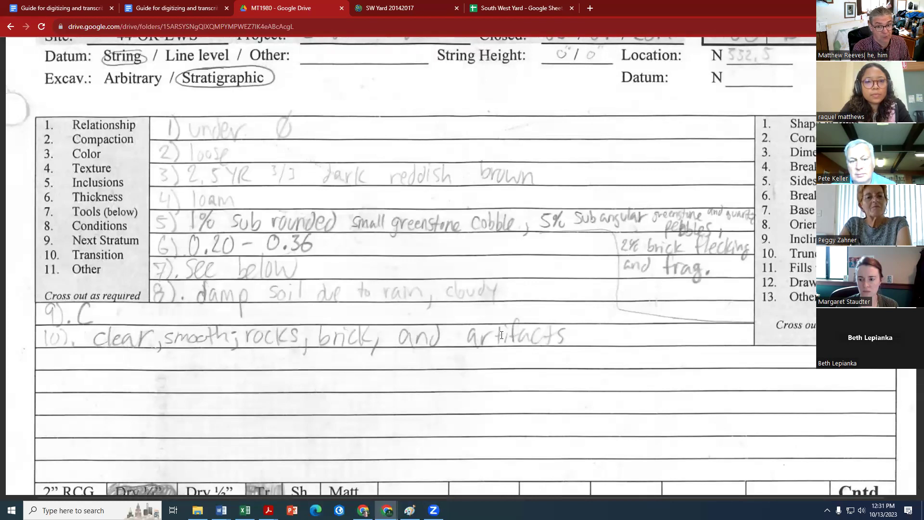
mouse_move(323, 339)
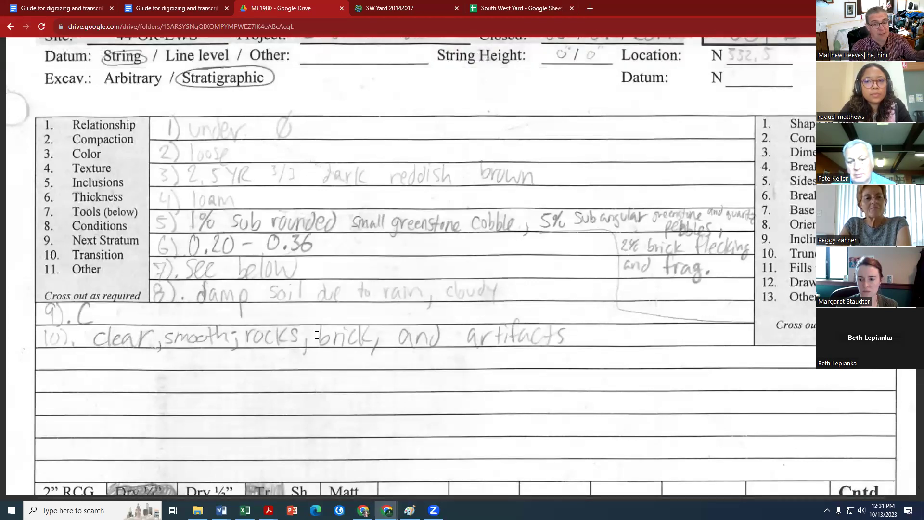
scroll(456, 334, down, 1)
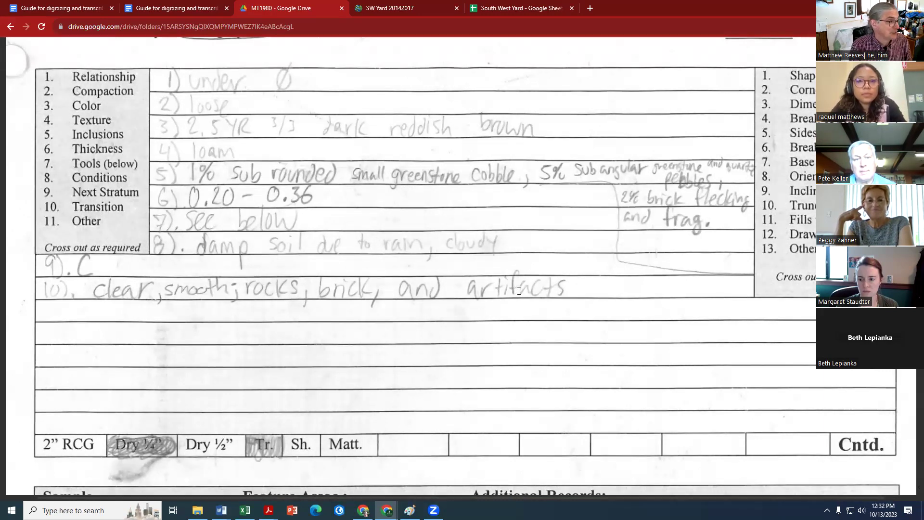
scroll(517, 296, down, 3)
scroll(518, 296, up, 4)
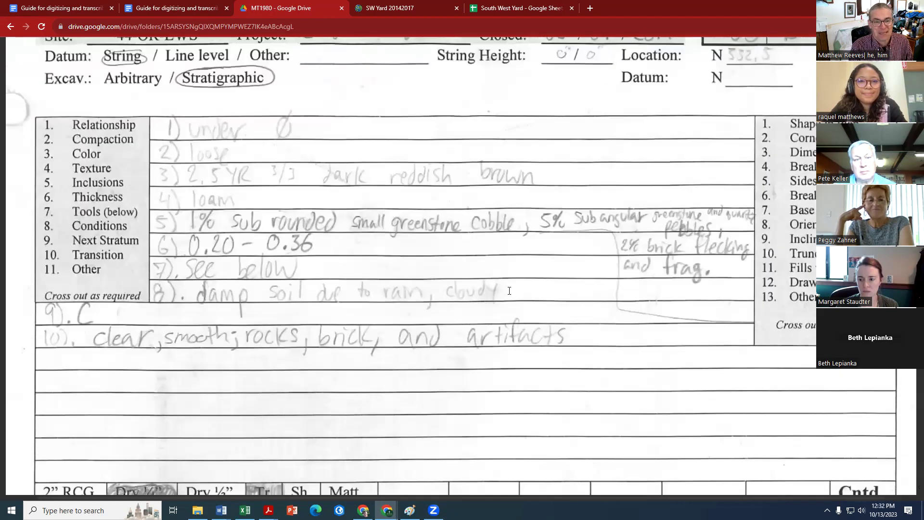
- Check the shaded screening boxes on the MT1980.B.CA.pdf card and set the Screening Type in the SW Yard form to Dry 1/4"
click(402, 9)
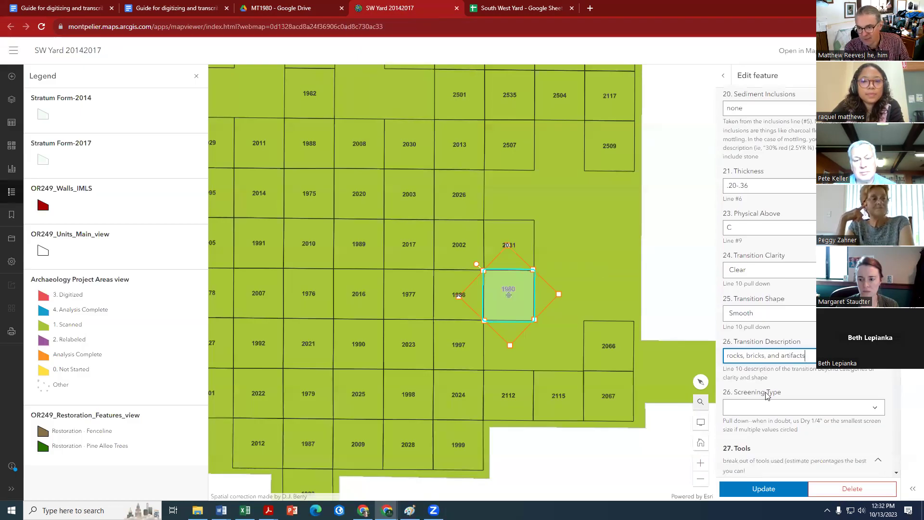
scroll(768, 395, down, 1)
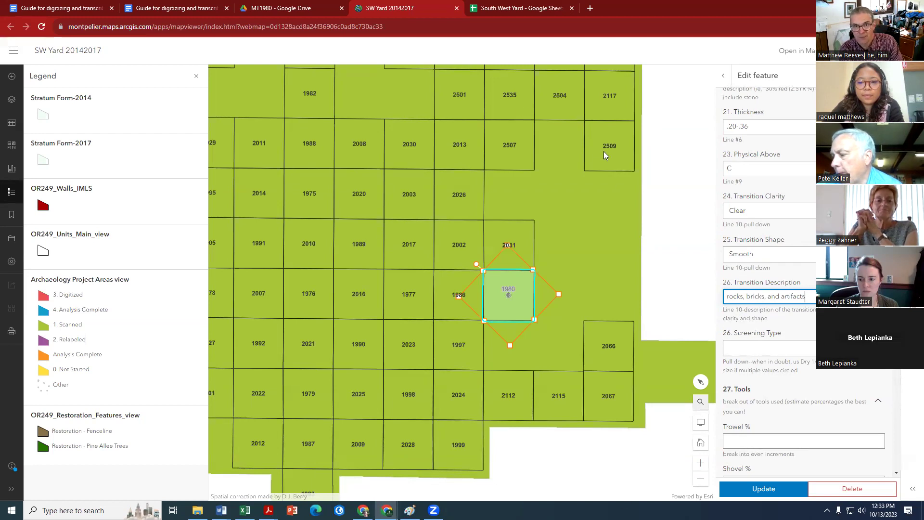
key(ctrl+shift+Tab)
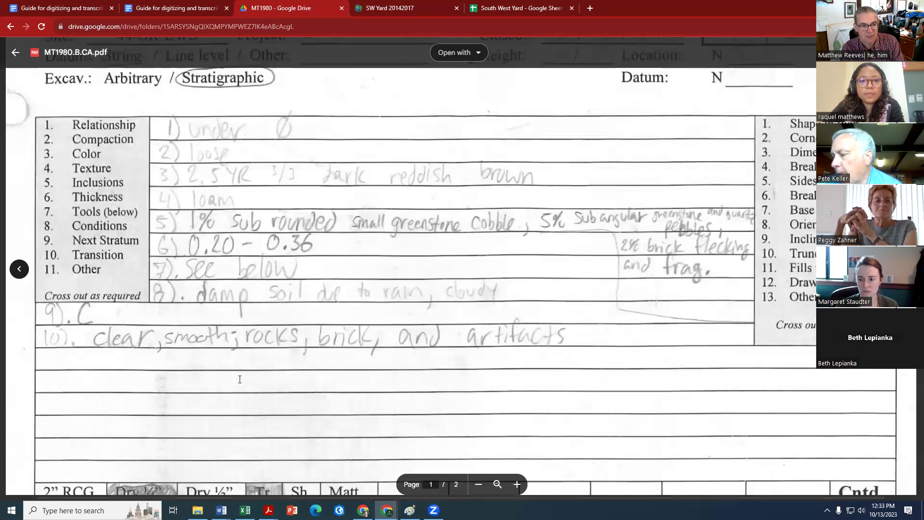
scroll(240, 380, down, 3)
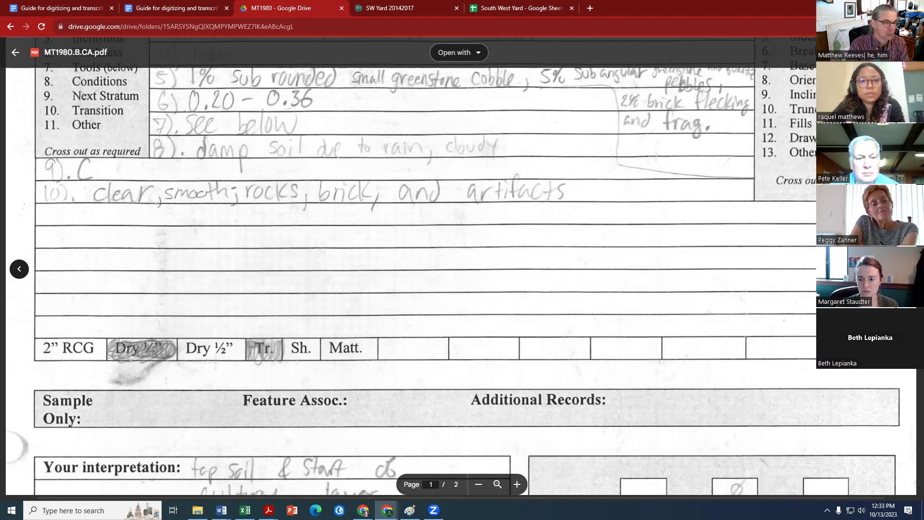
click(389, 10)
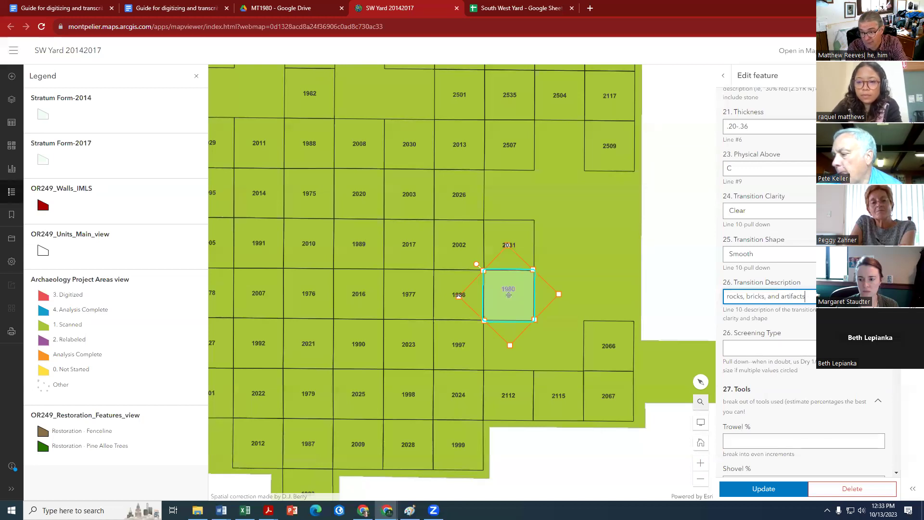
click(769, 347)
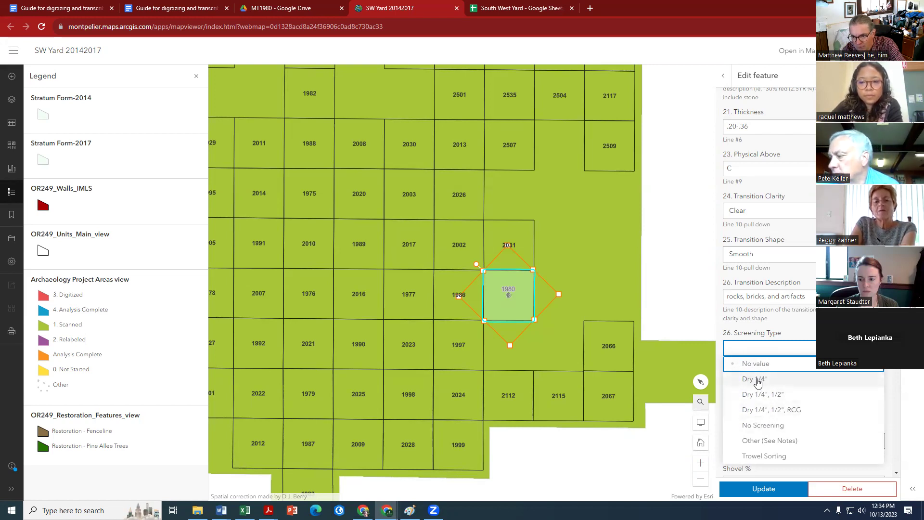
click(268, 10)
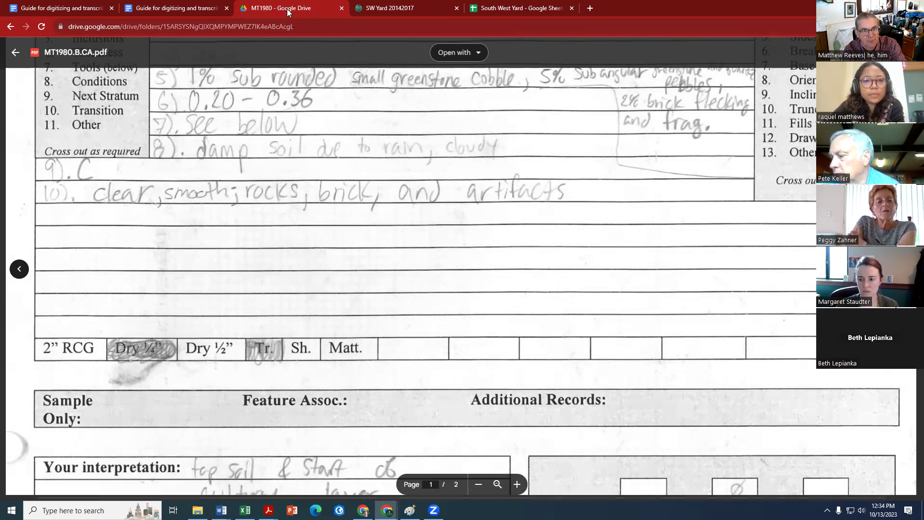
click(390, 8)
click(756, 378)
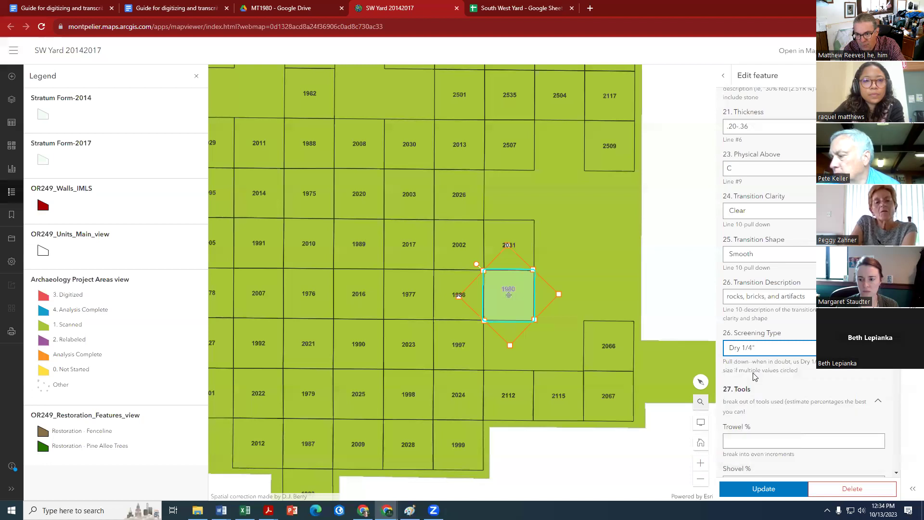
- Bring up the Tools percentage fields in the form and check which tools are marked on the MT1980.B.CA.pdf card
scroll(765, 402, down, 2)
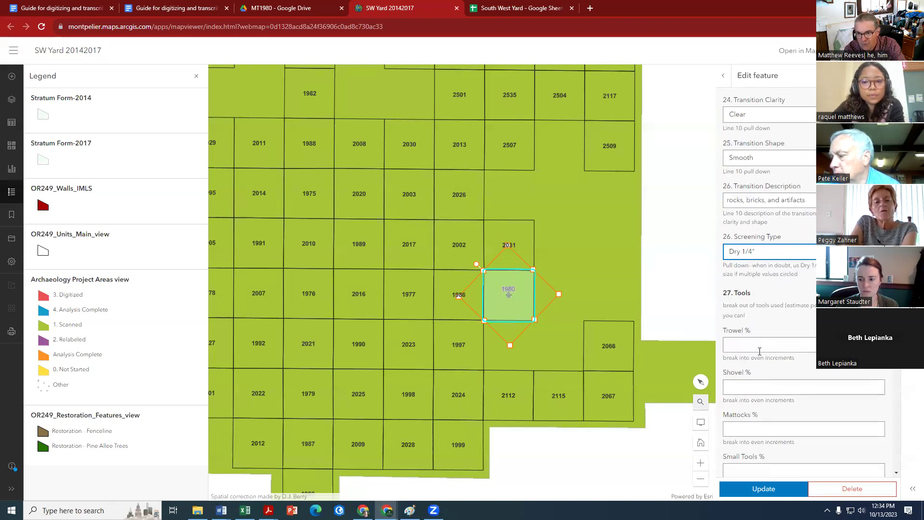
click(306, 10)
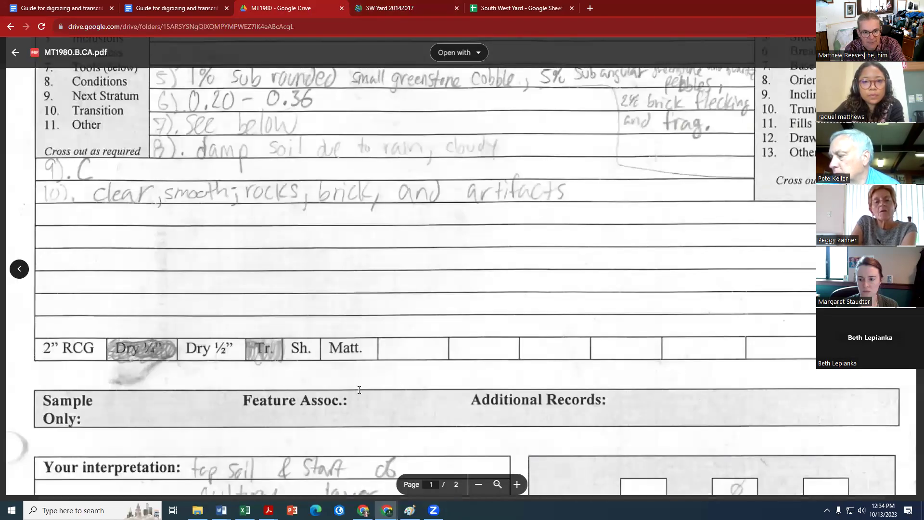
click(417, 9)
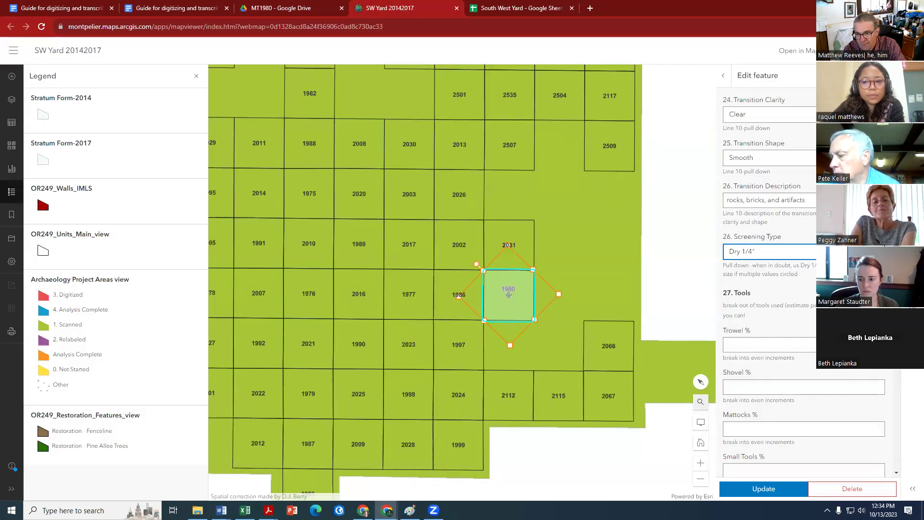
- Record the tool percentages for unit 1980 from the scanned stratum sheet: Trowel 100, Shovel 0, Mattocks 0 and Small Tools 0
click(815, 345)
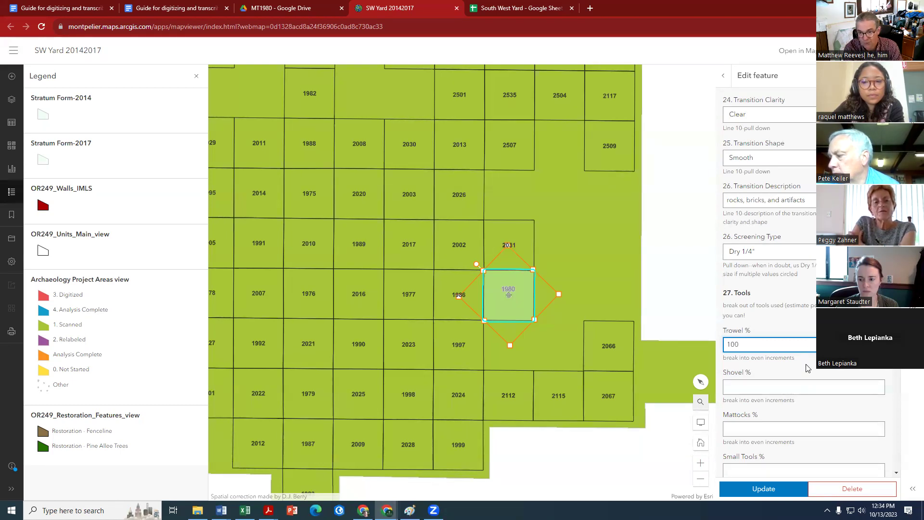
scroll(756, 395, down, 1)
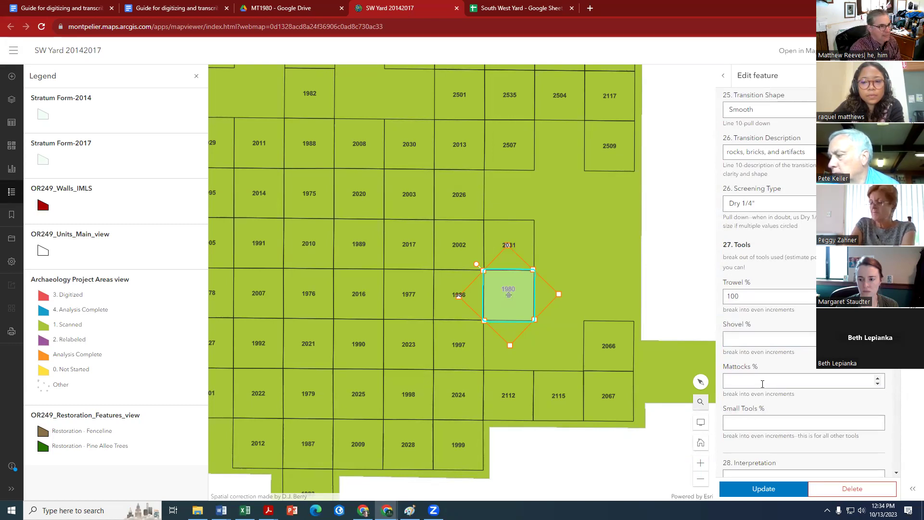
click(281, 9)
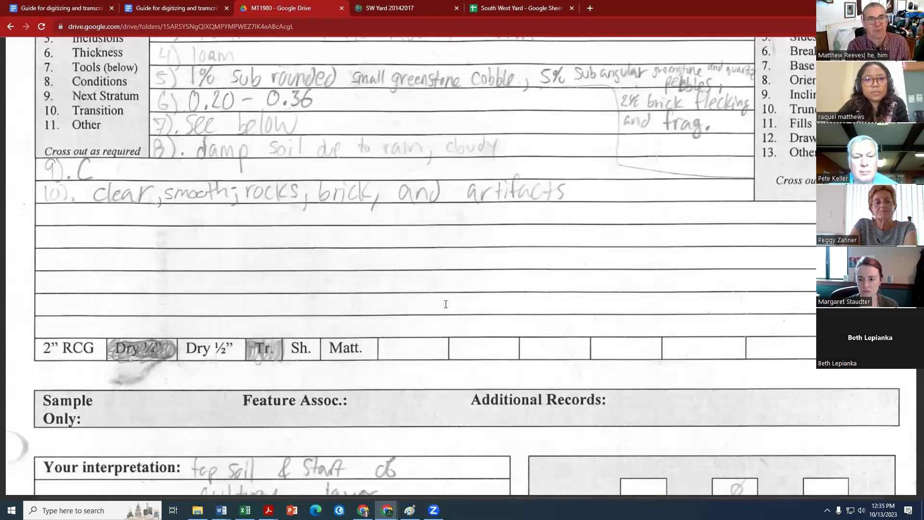
click(410, 9)
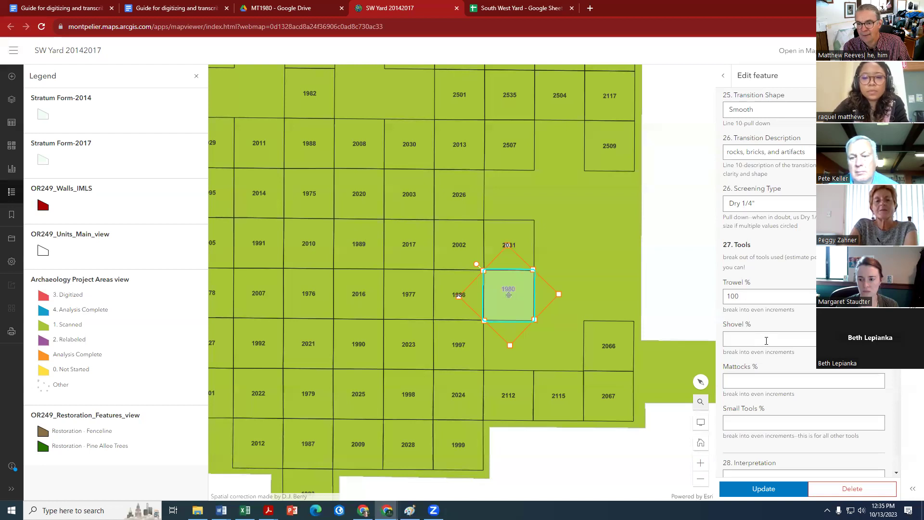
click(749, 340)
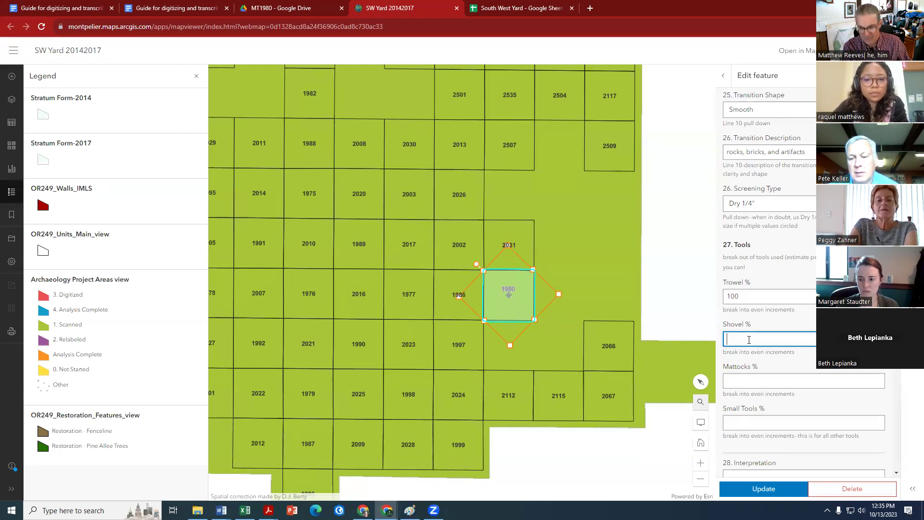
text(0)
click(752, 382)
text(0)
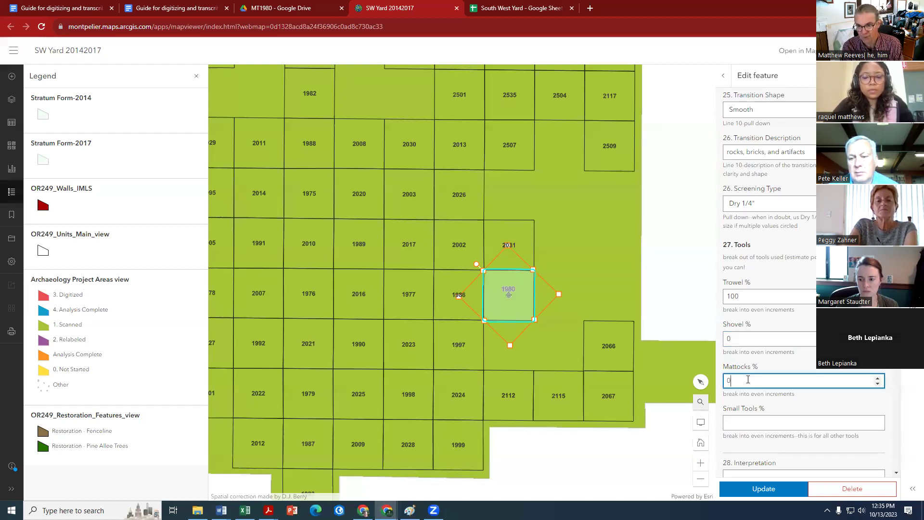
scroll(797, 400, down, 2)
click(750, 325)
text(0)
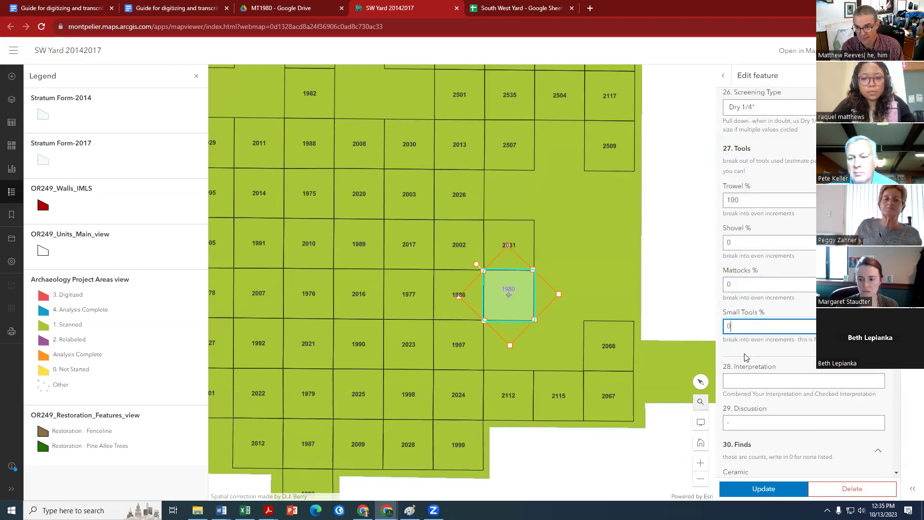
- Transcribe the interpretation from the scanned MT1980.B.CA.pdf into the feature form as "topsoil and start of cultural layer"
scroll(748, 357, down, 1)
click(749, 329)
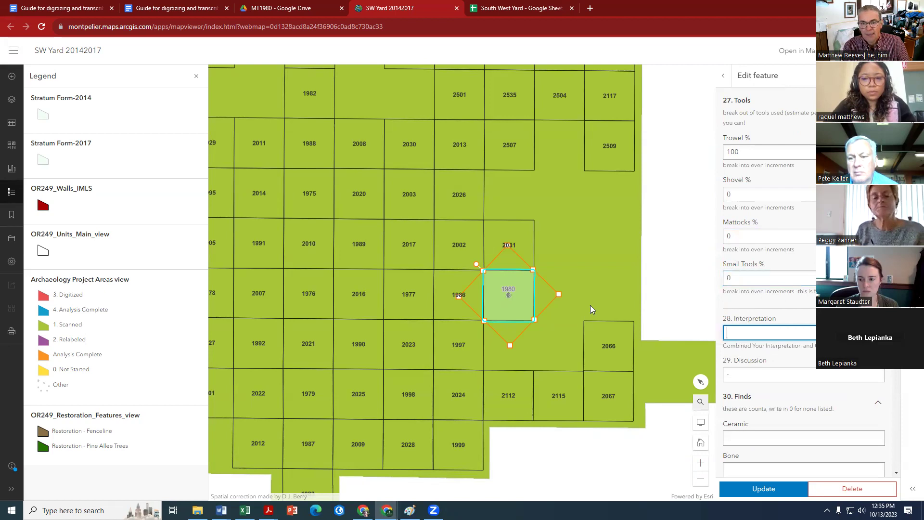
click(300, 8)
scroll(238, 324, down, 2)
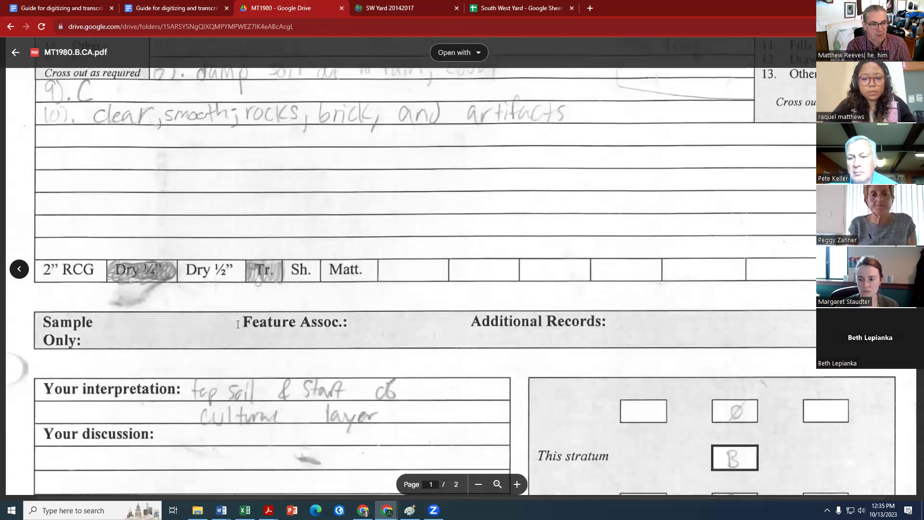
scroll(237, 324, down, 3)
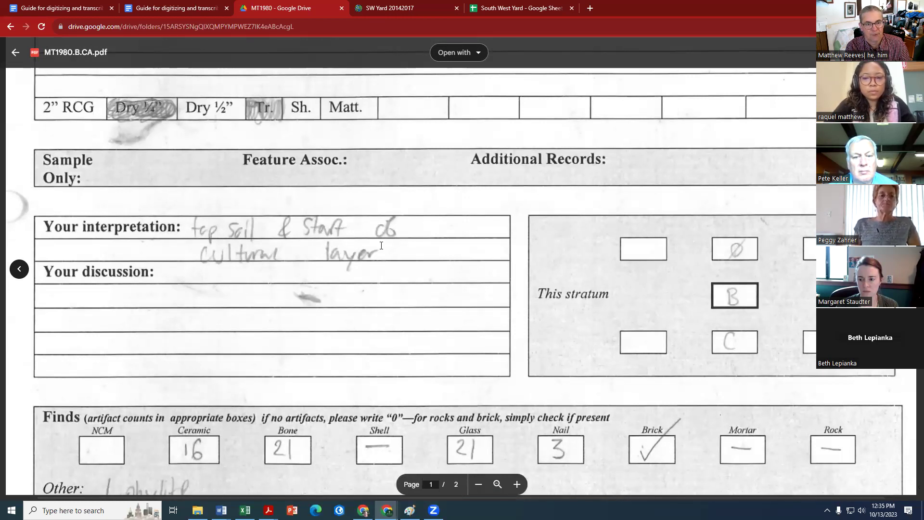
click(401, 15)
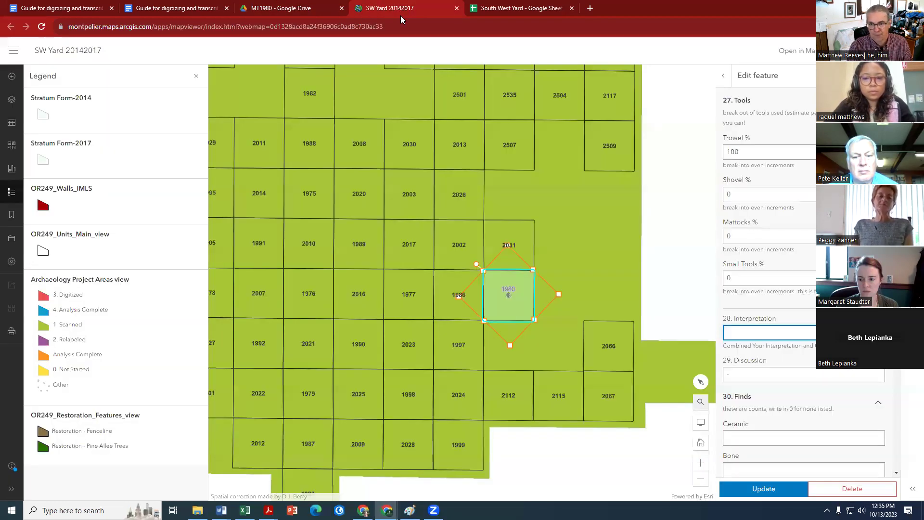
text(topsoil and start of cultureal la)
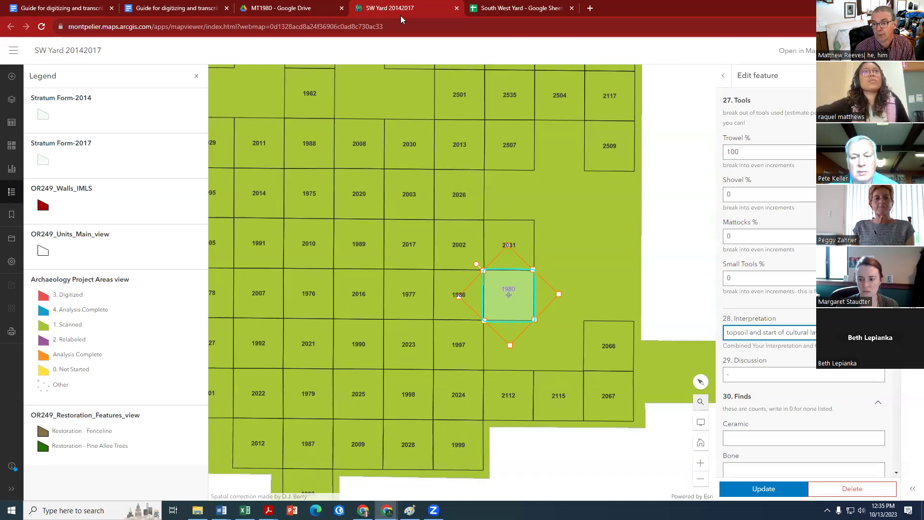
- Replace the placeholder in the Discussion field with "none listed"
click(733, 372)
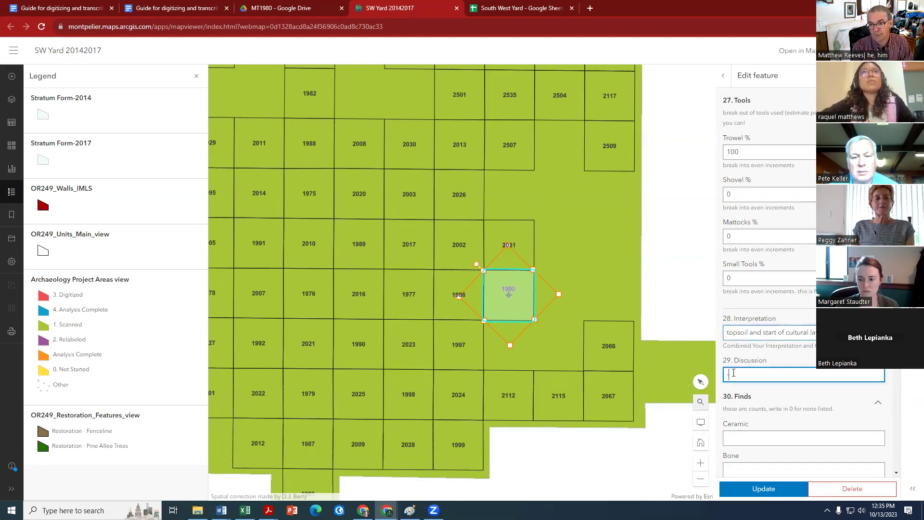
text(nonr)
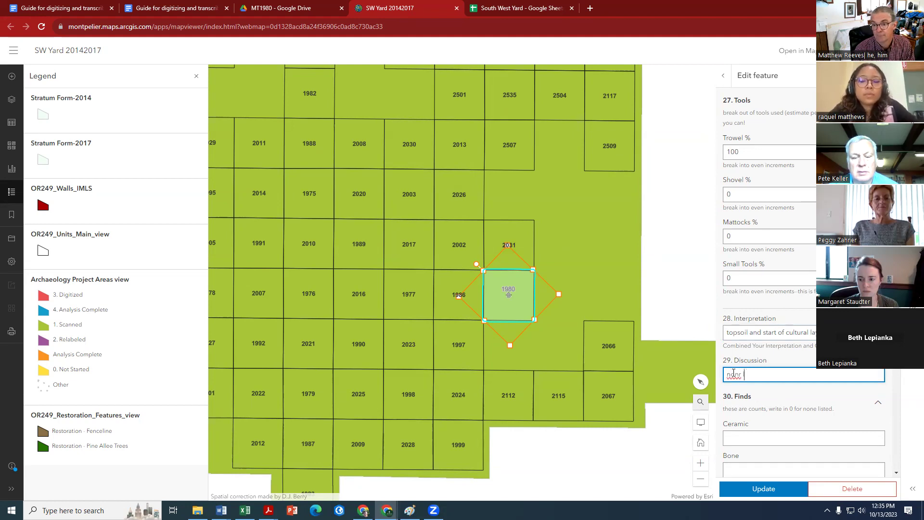
key(BackSpace)
key(BackSpace)
text(e listed)
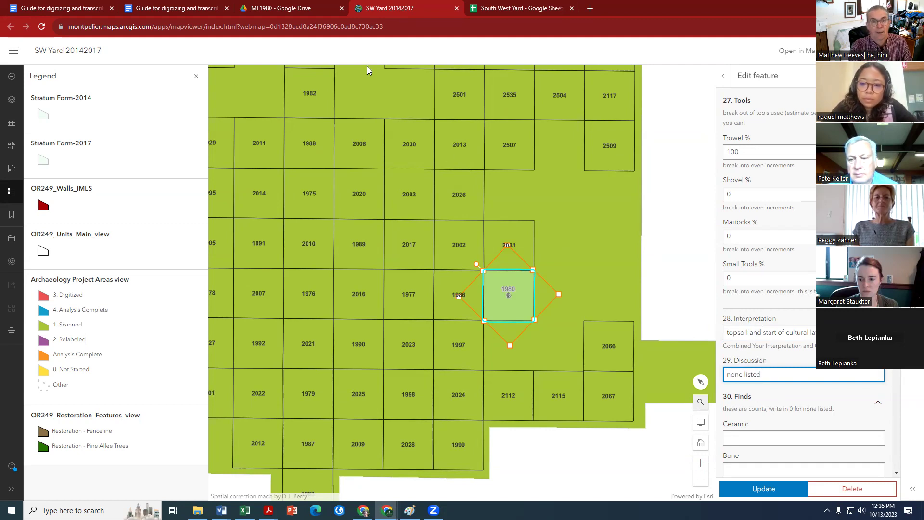
- Check the discussion and finds sections of the scanned MT1980 sheet, and move the scan into its own browser window
click(297, 9)
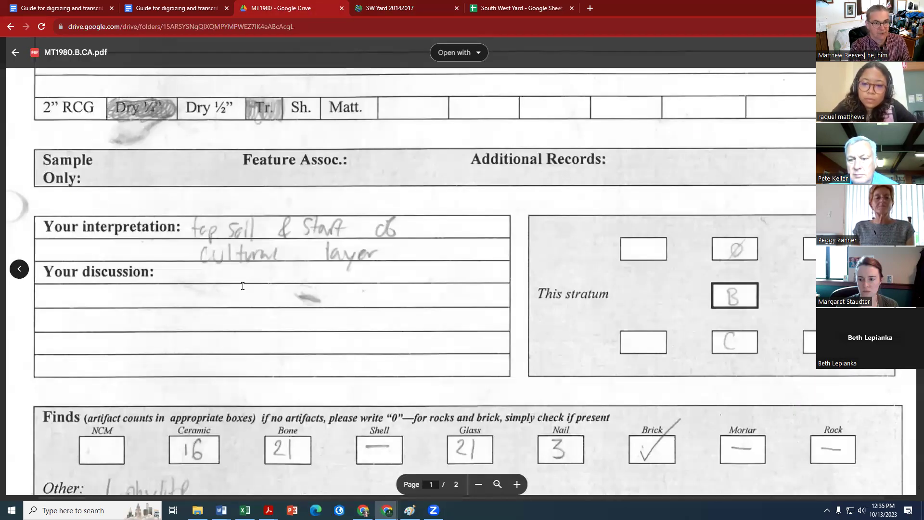
scroll(249, 392, down, 2)
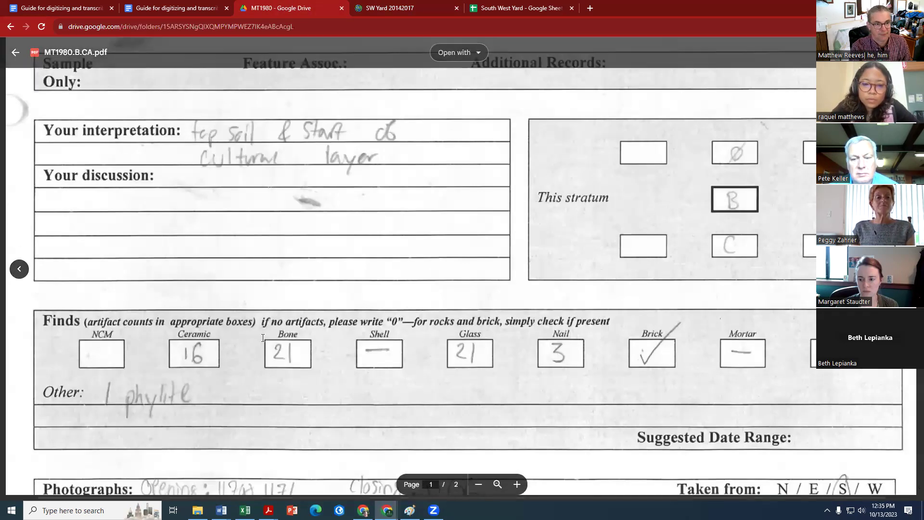
scroll(191, 258, up, 2)
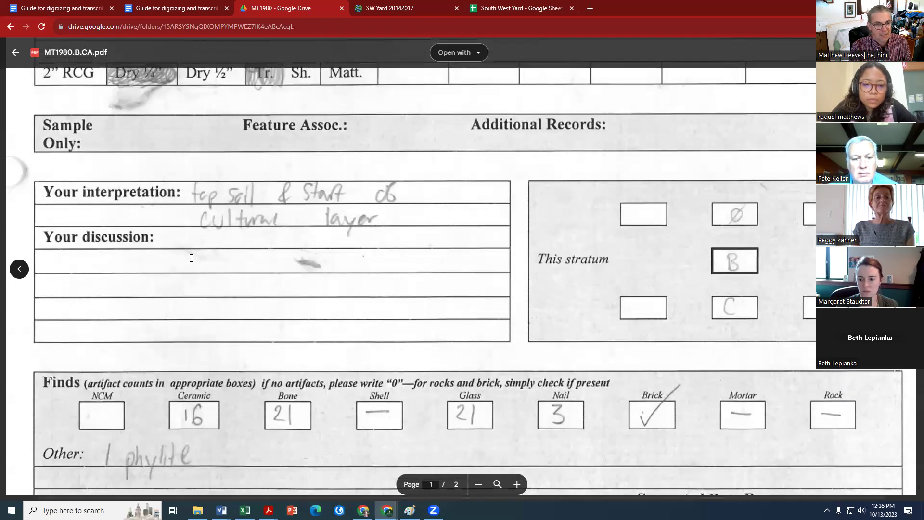
scroll(164, 283, down, 3)
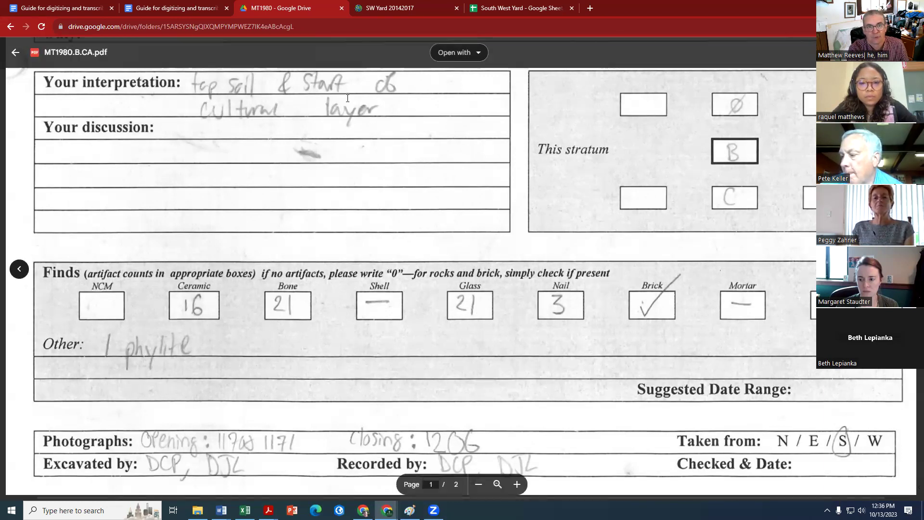
click(399, 9)
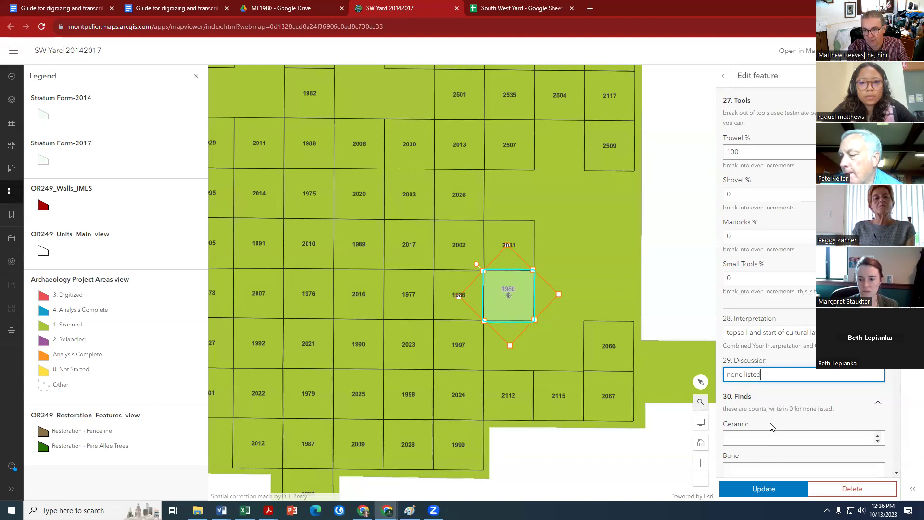
scroll(772, 423, down, 2)
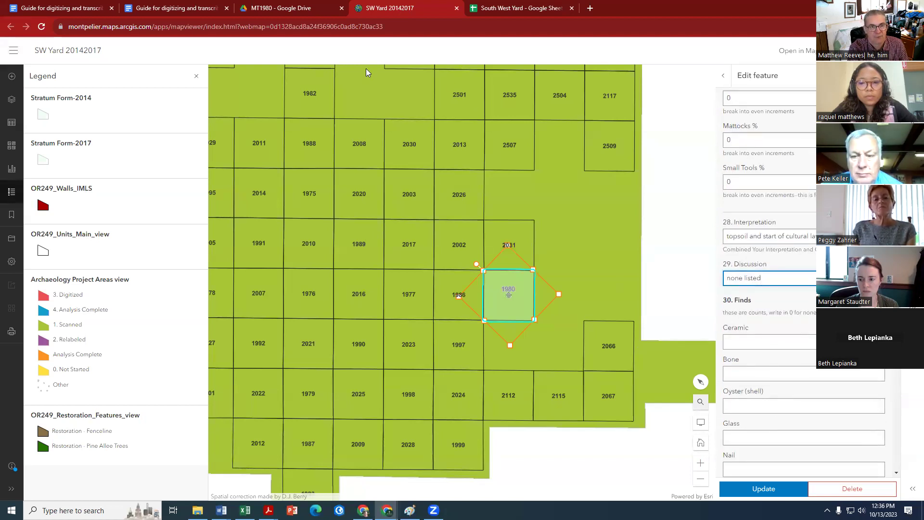
drag(282, 9, 227, 10)
key(ctrl+w)
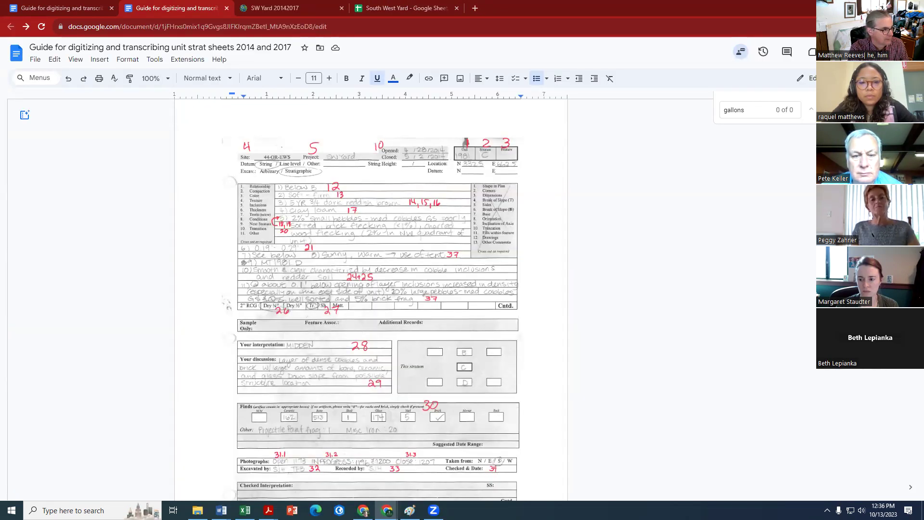
- Enter the finds counts in the SW Yard feature form: Ceramic 16, Bone 21 and Oyster (shell) 0
click(298, 6)
click(742, 342)
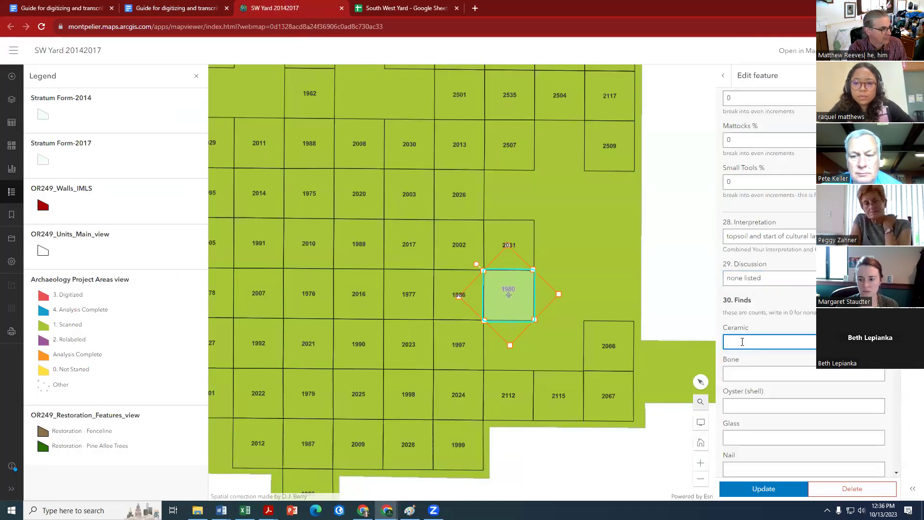
click(745, 372)
text(21)
click(746, 405)
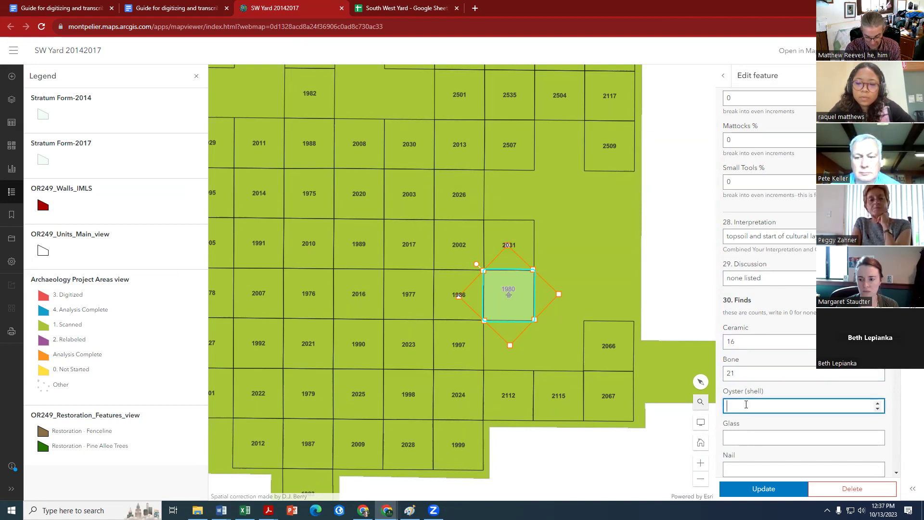
text(0)
- Set the Glass count to 19 and the Nail count to 3 in the finds section
click(744, 434)
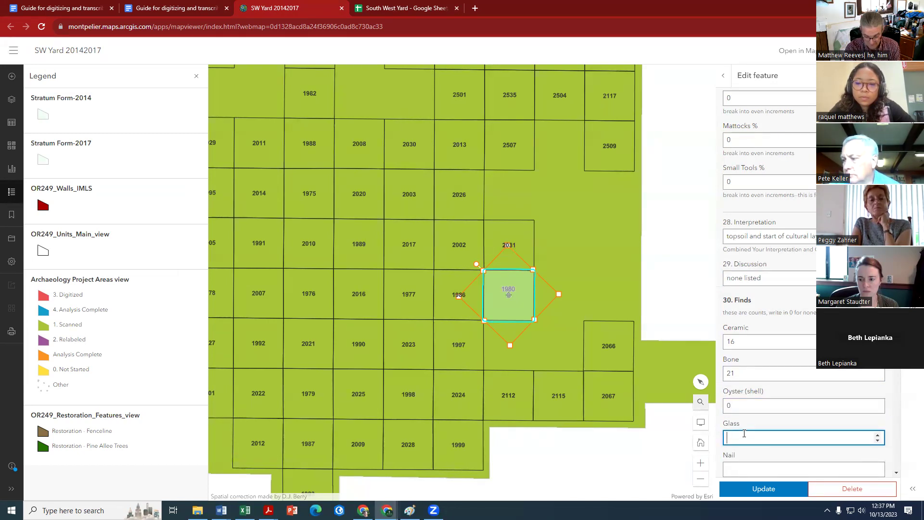
text(21)
key(BackSpace)
text(9)
click(743, 468)
text(3)
- Consult the enlarged scan of the finds and fill in the artifact notes with brick present and 1 piece of phylite
scroll(745, 424, down, 3)
click(752, 355)
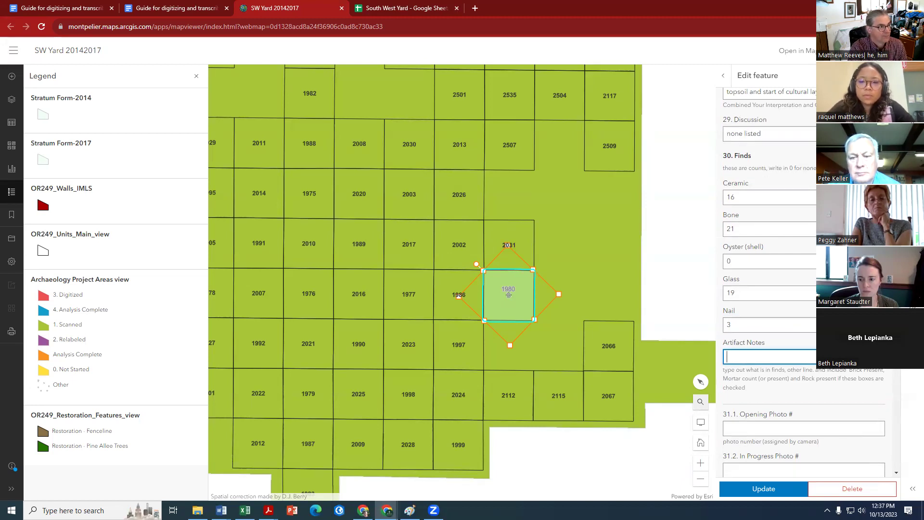
key(alt+Tab)
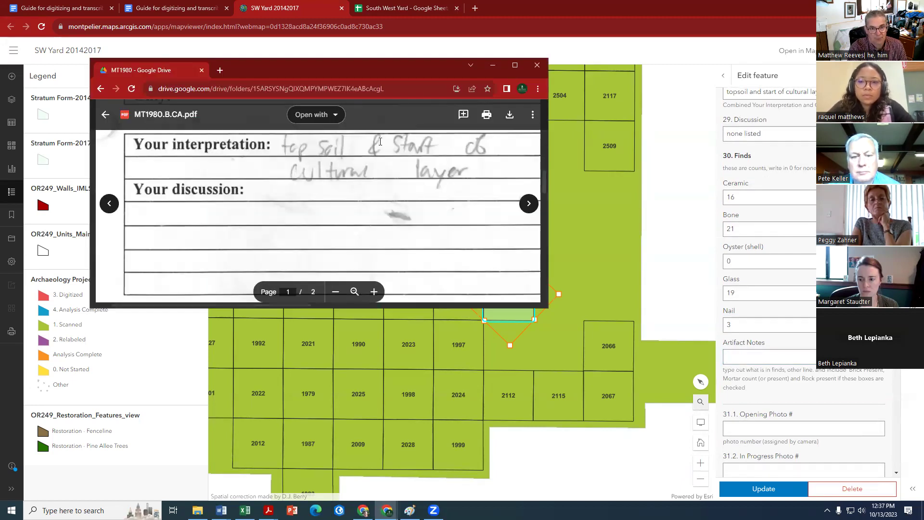
click(513, 68)
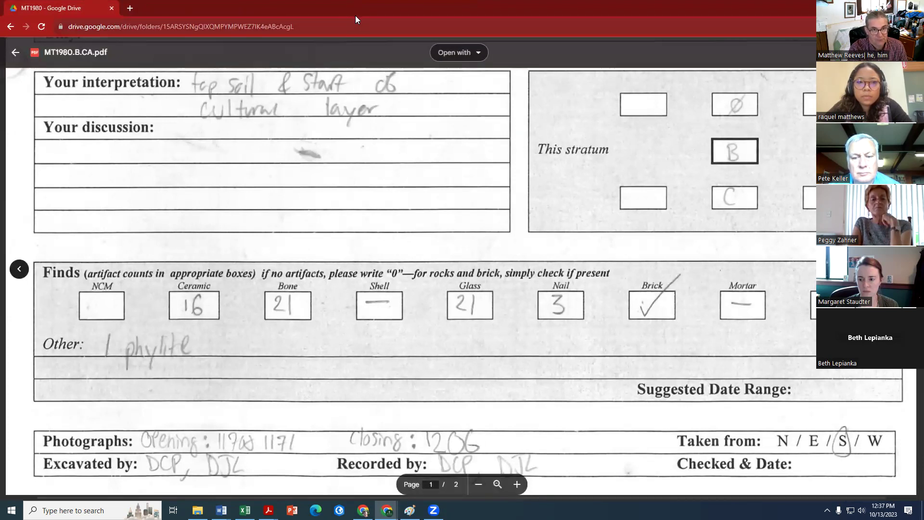
mouse_move(387, 509)
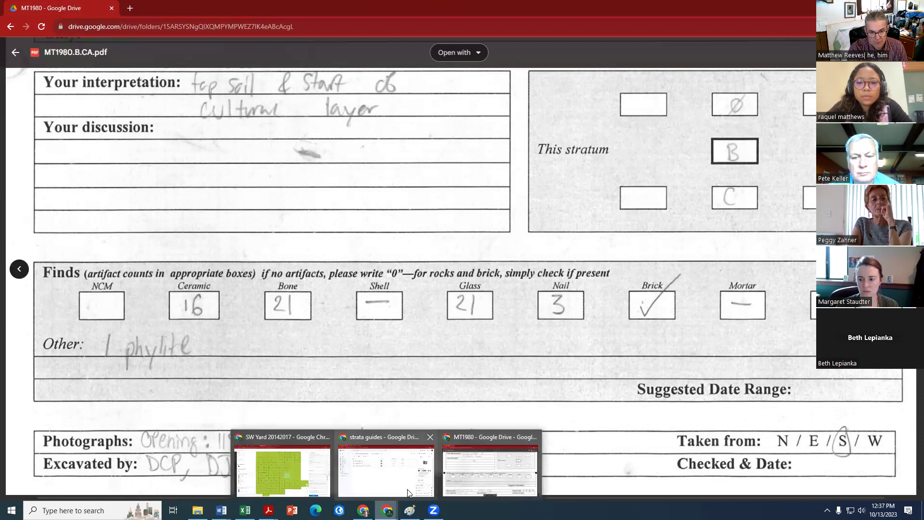
click(315, 465)
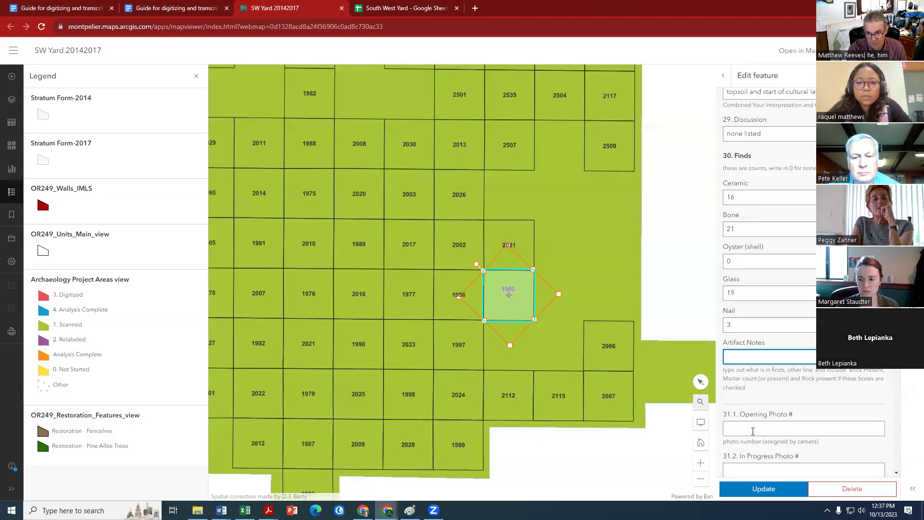
text(brick present)
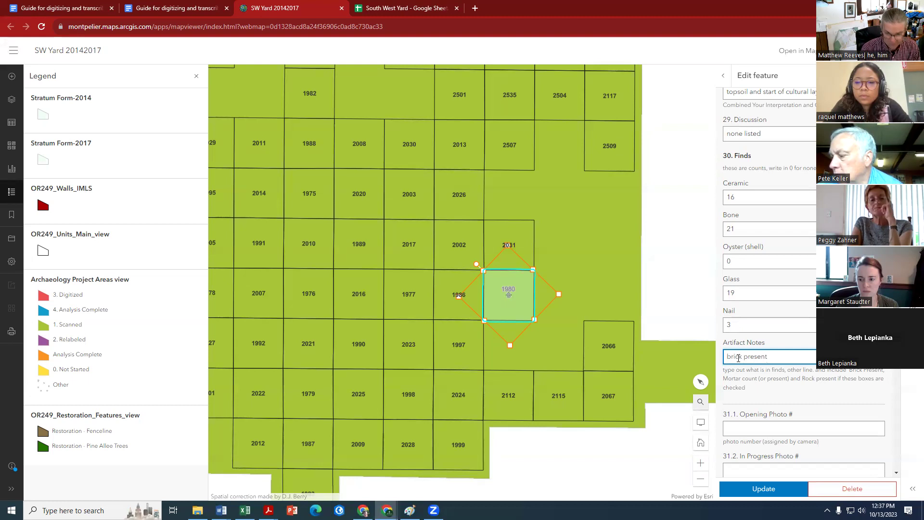
text(, 1 piece of phyl)
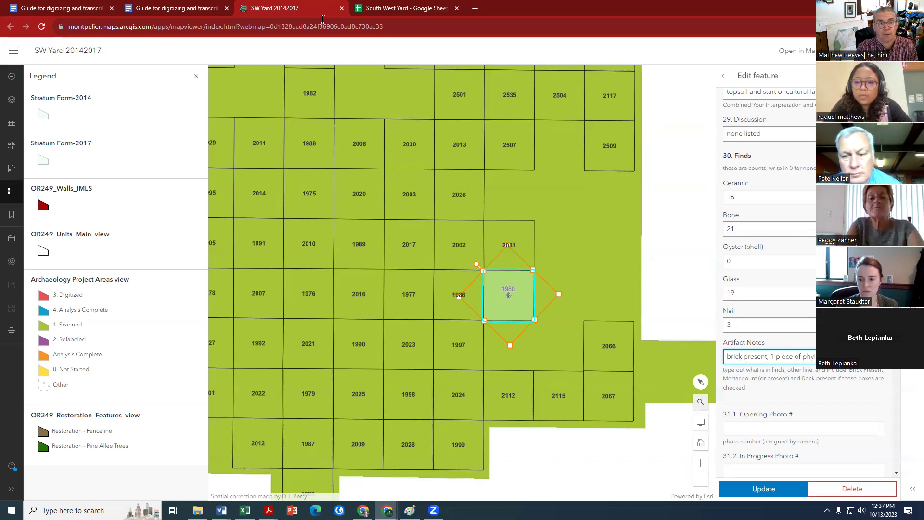
- Bring up the MT1980 scan at its photographs row and merge it back into the main browser window beside the SW Yard map
mouse_move(387, 509)
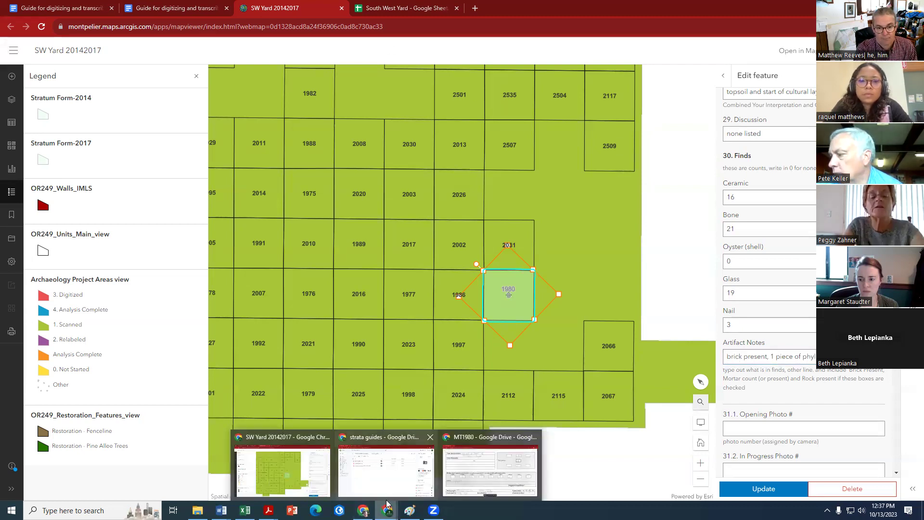
click(458, 471)
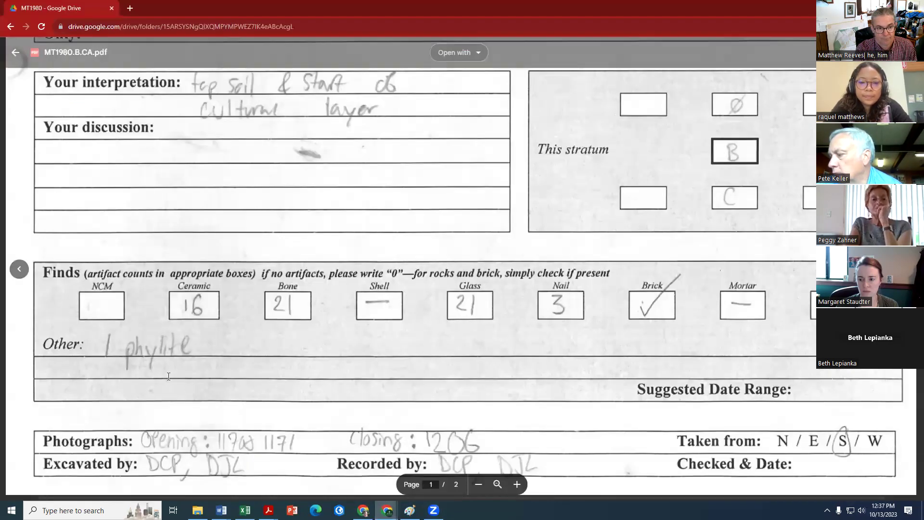
scroll(291, 390, down, 1)
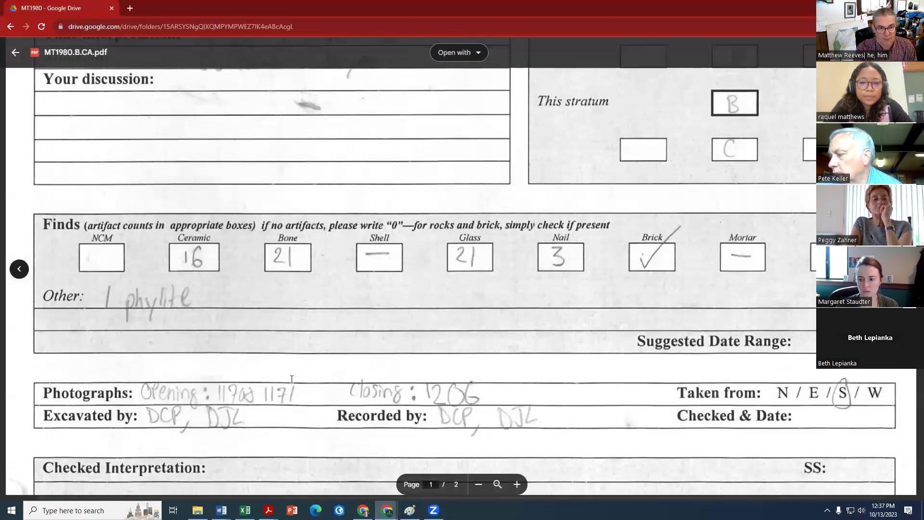
drag(81, 5, 278, 3)
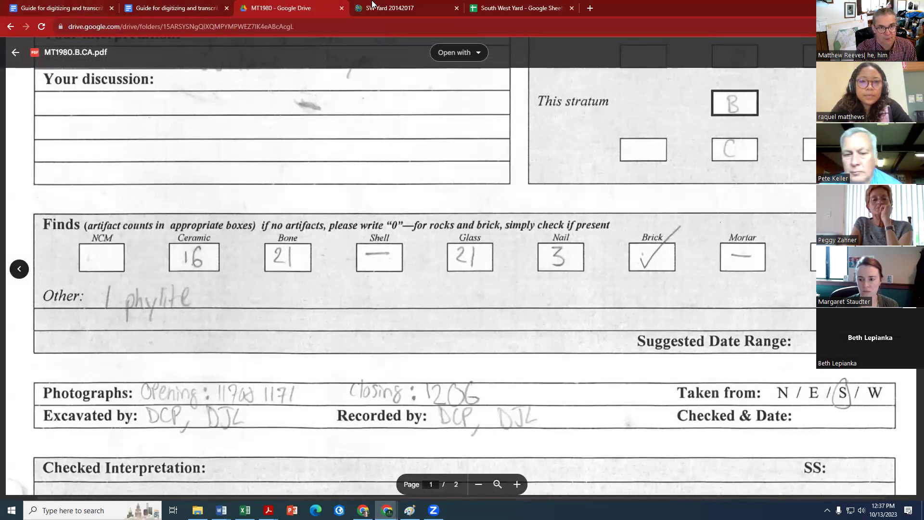
- Consult the scan's photographs row and set the Opening Photo # in the SW Yard feature form to 1170 & 1171
click(378, 8)
click(780, 428)
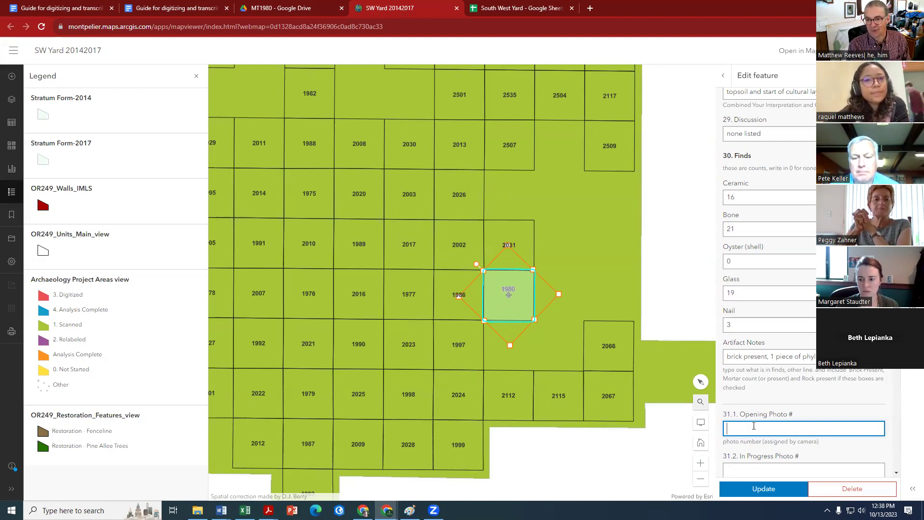
scroll(754, 426, down, 1)
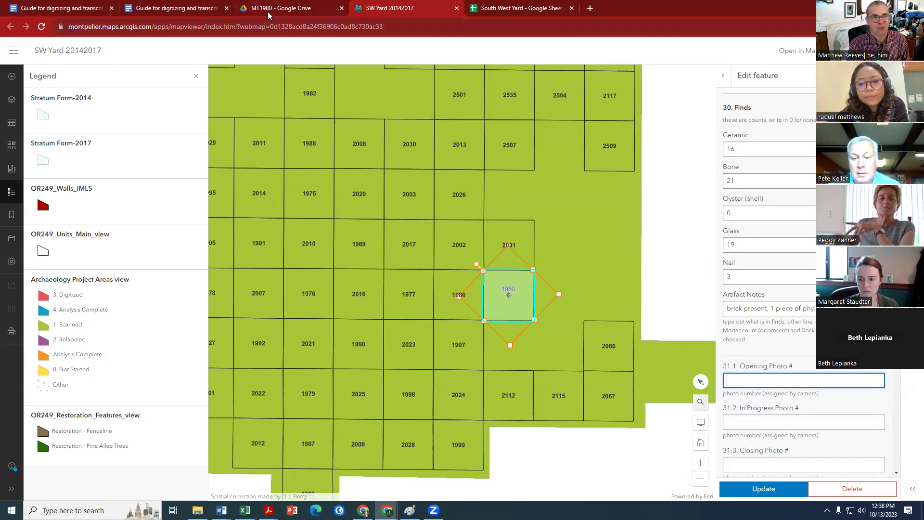
click(267, 9)
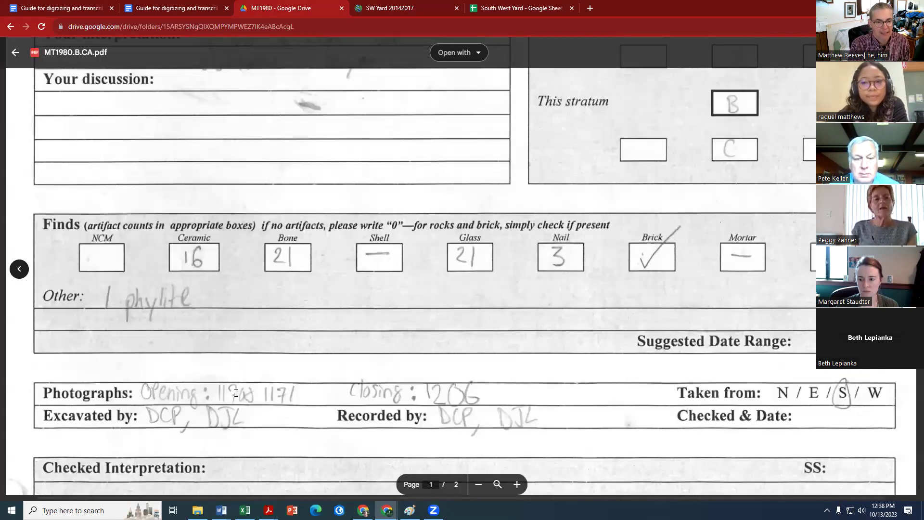
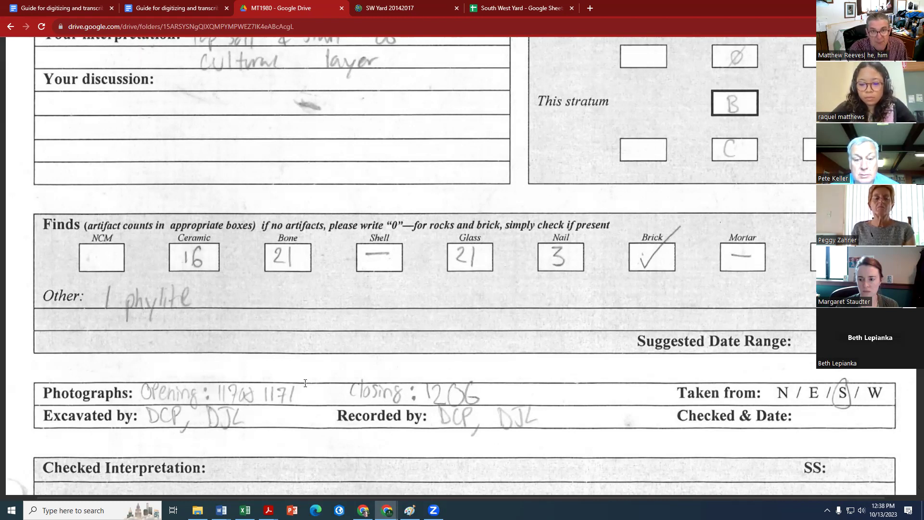
click(390, 9)
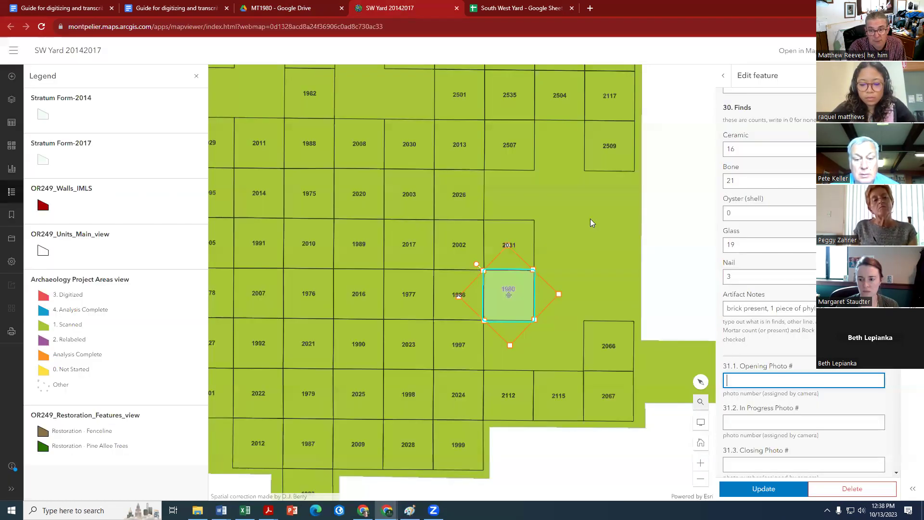
text(1170)
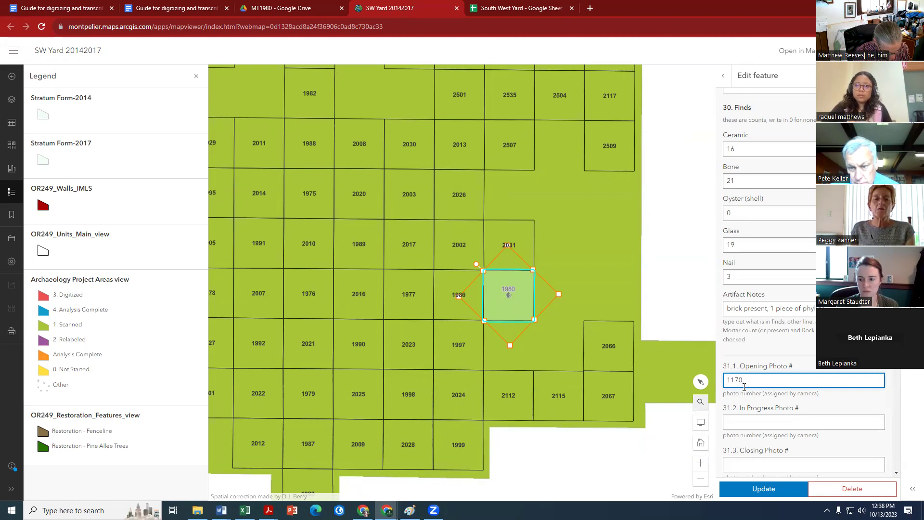
text( & 121)
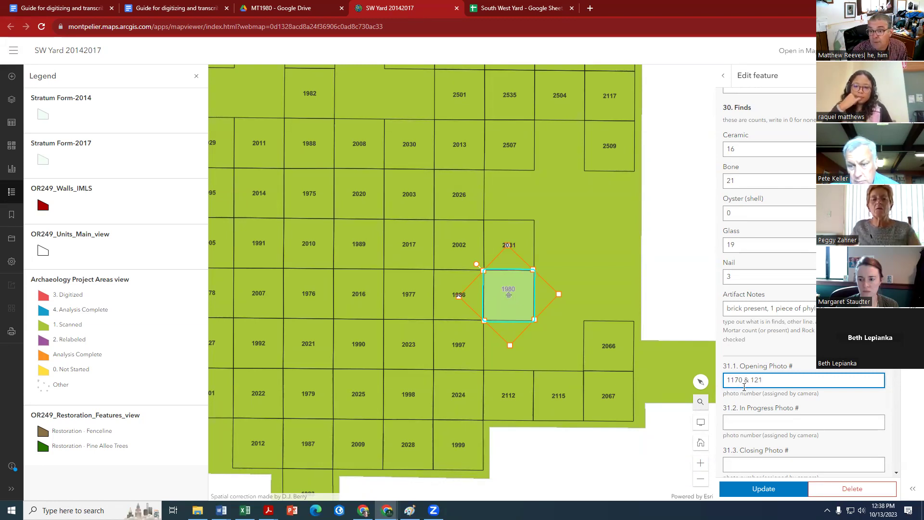
key(BackSpace)
text(71)
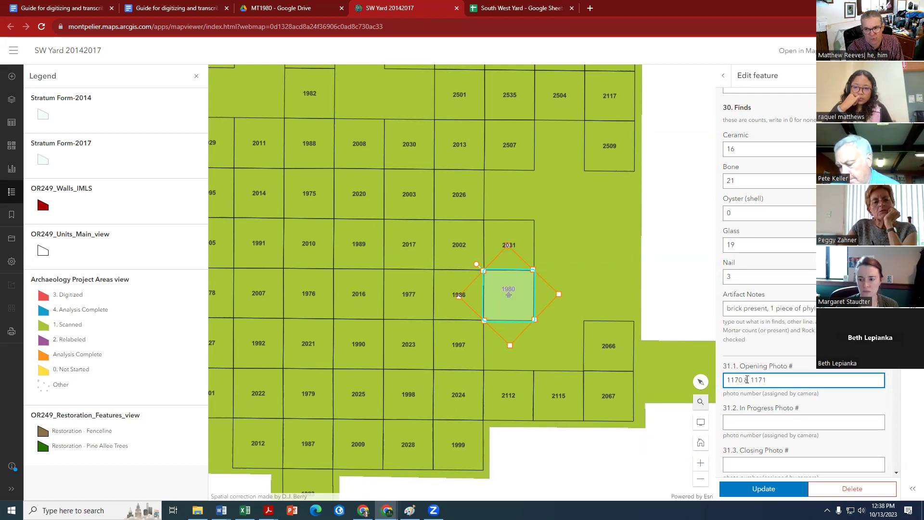
- Enter "none listed" as the In Progress Photo #
click(740, 424)
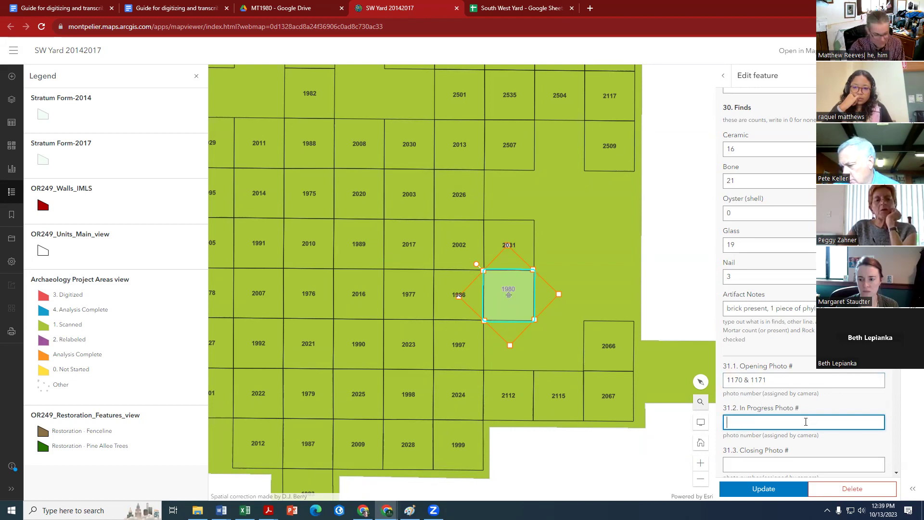
text(none ls)
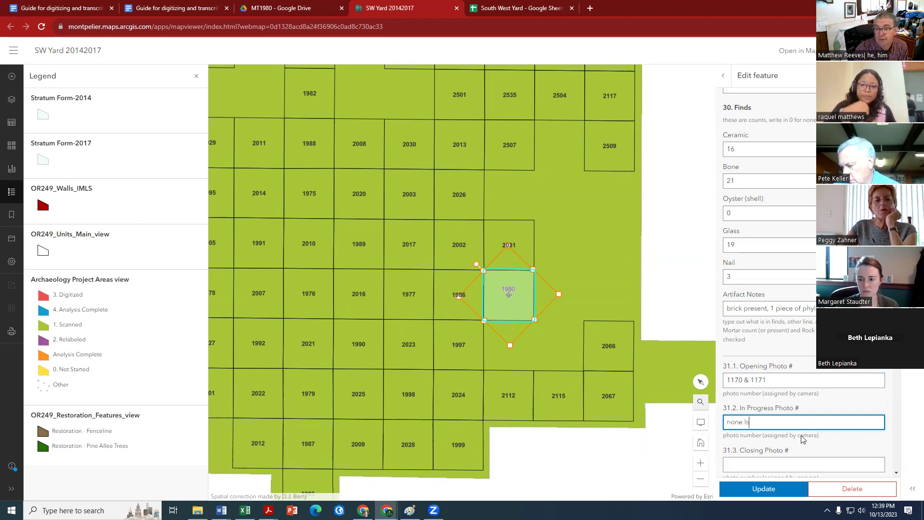
key(BackSpace)
key(BackSpace)
text(listed)
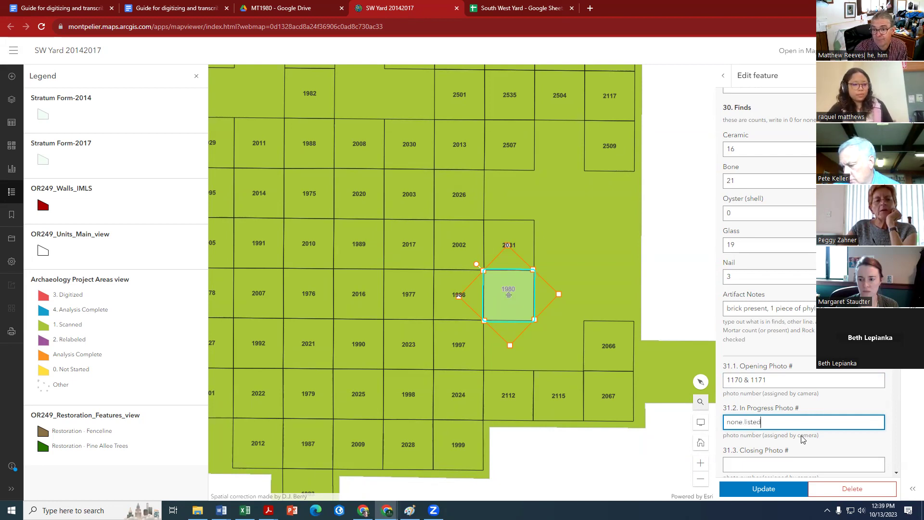
- Check the closing photograph on the MT1980 scan and set the Closing Photo # in the feature form to 1206
click(273, 8)
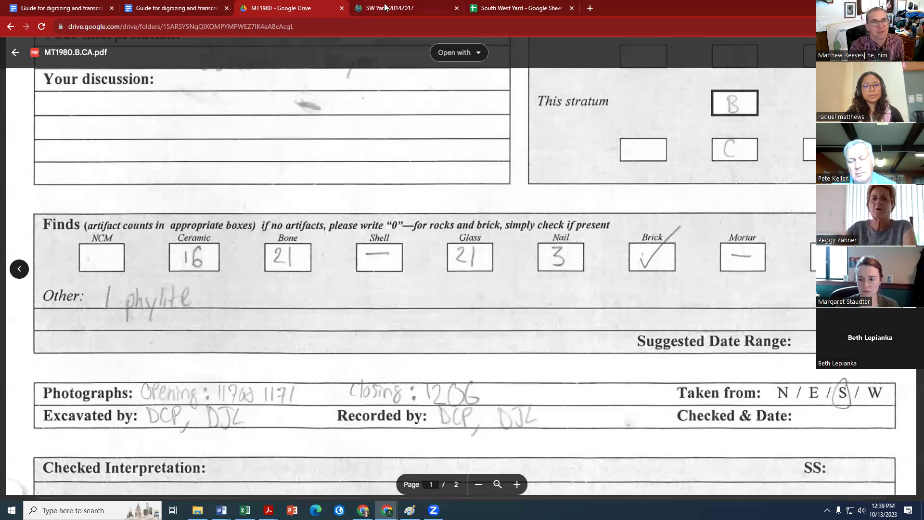
mouse_move(386, 8)
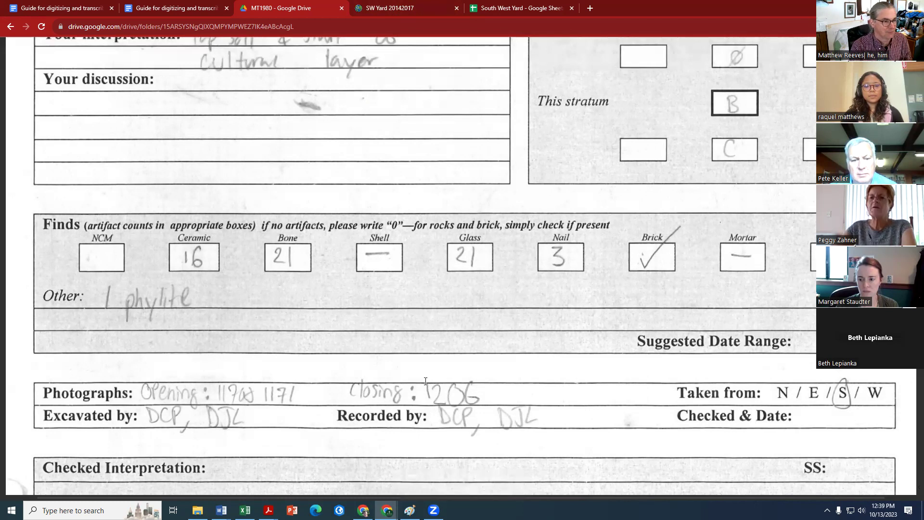
click(373, 8)
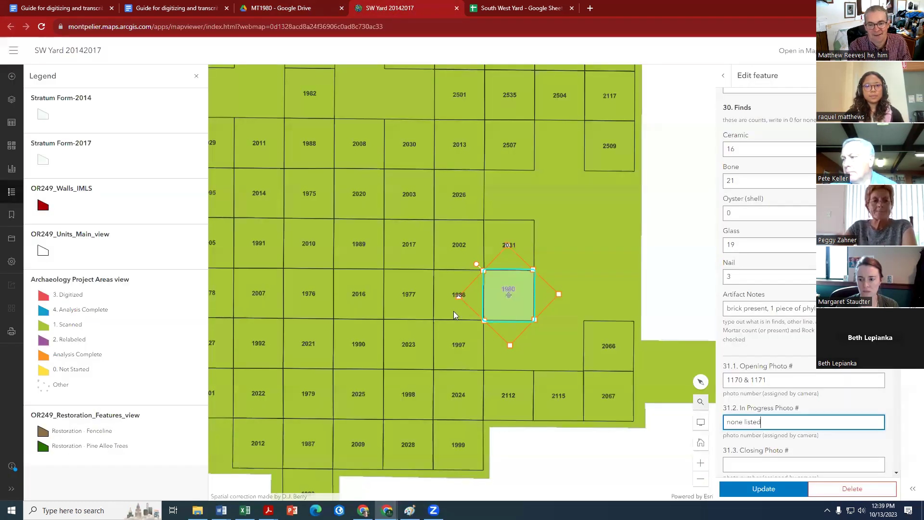
click(253, 8)
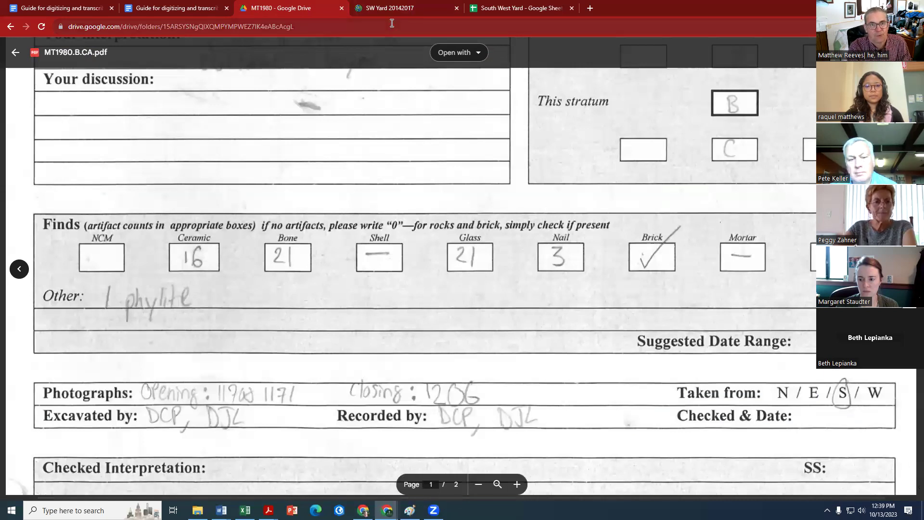
click(385, 8)
click(742, 471)
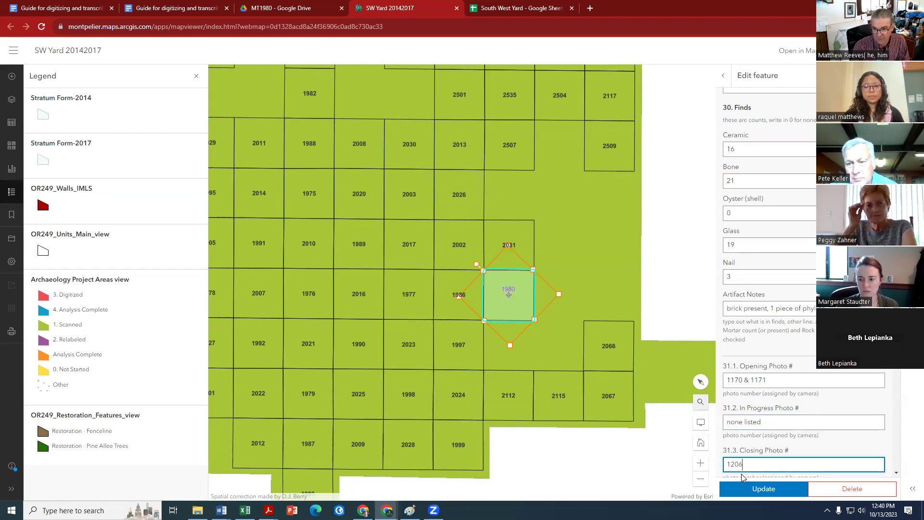
- Look up who excavated the unit on the scan and enter both excavators' initials, separated by a slash, in the Excavator field
scroll(742, 474, down, 3)
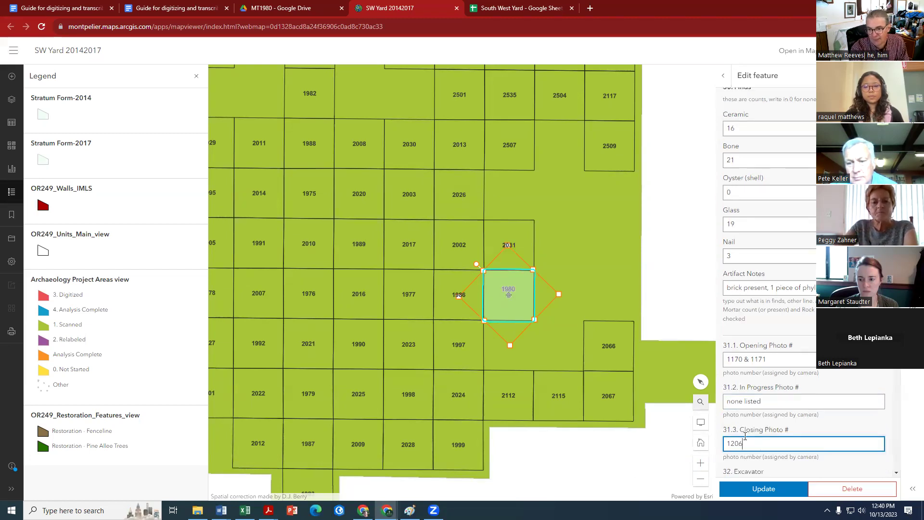
click(752, 367)
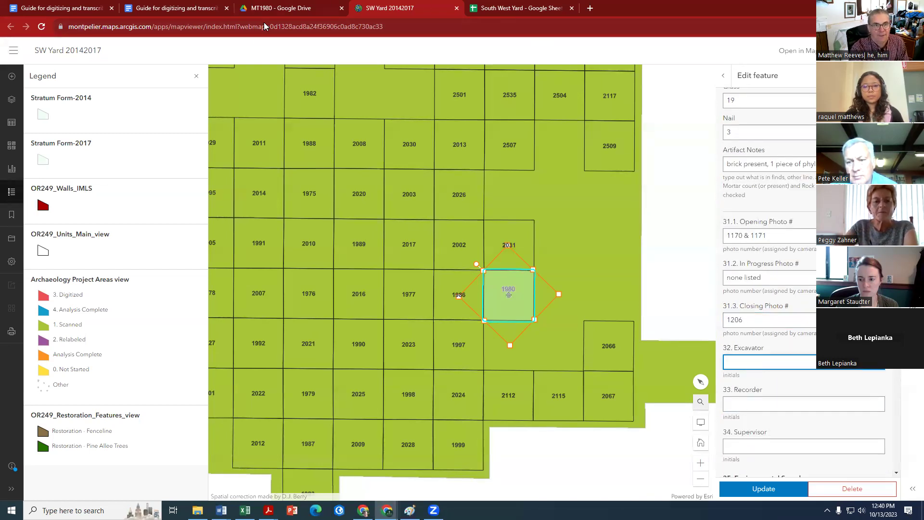
click(271, 9)
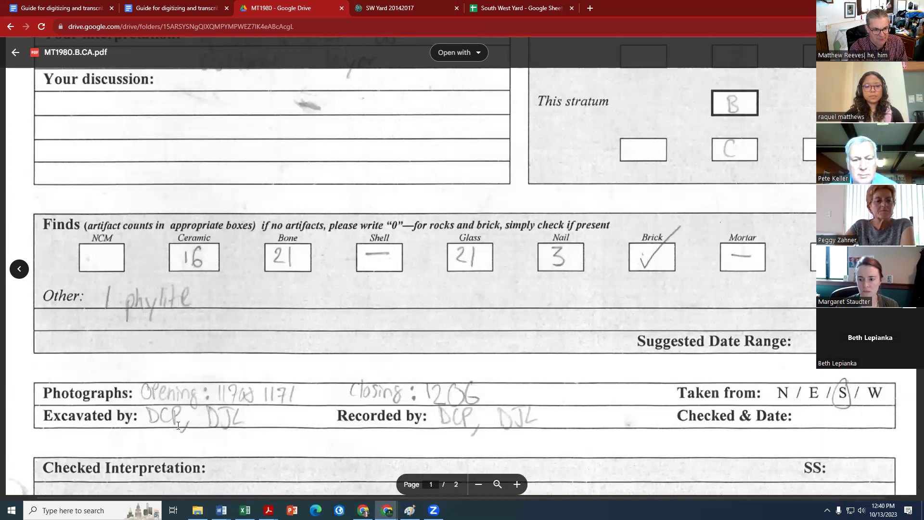
click(400, 10)
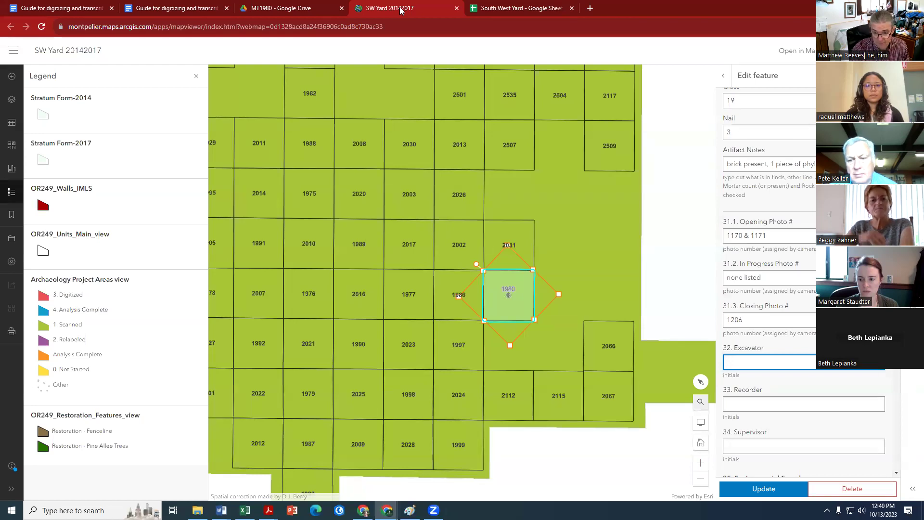
text(DC)
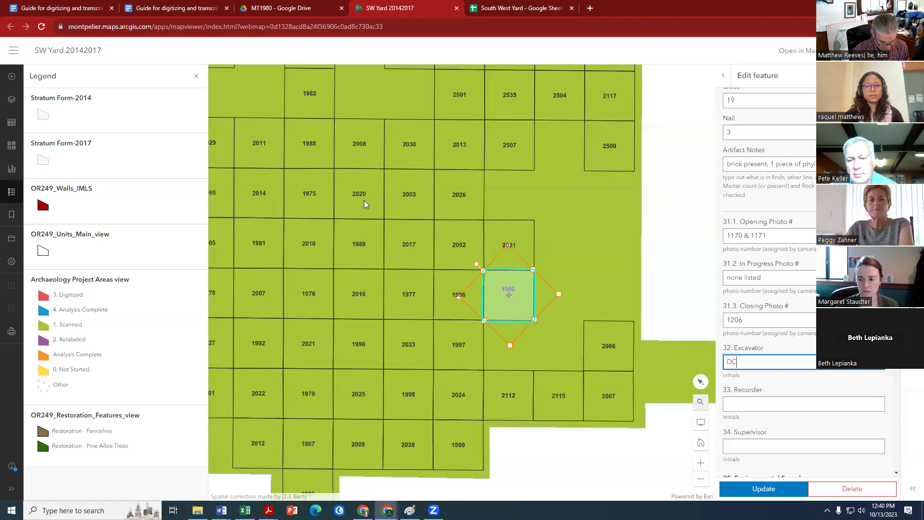
text(P/D)
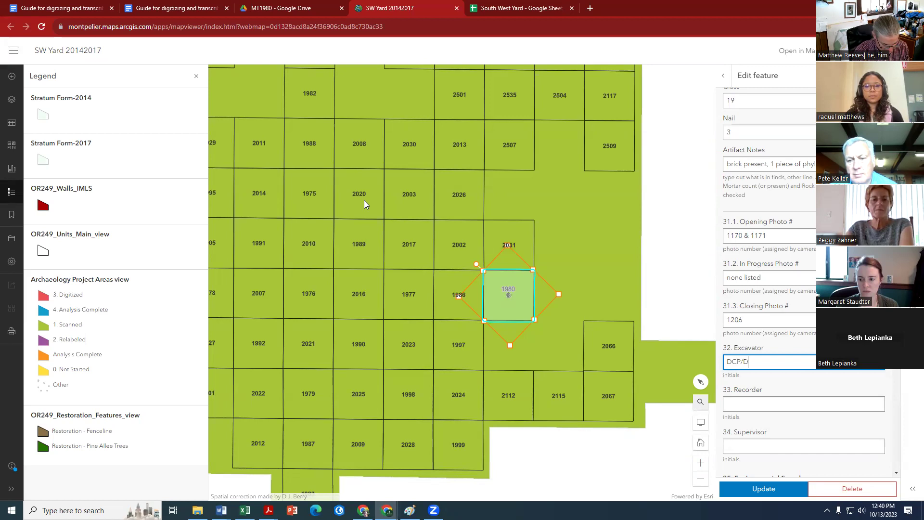
text(JL)
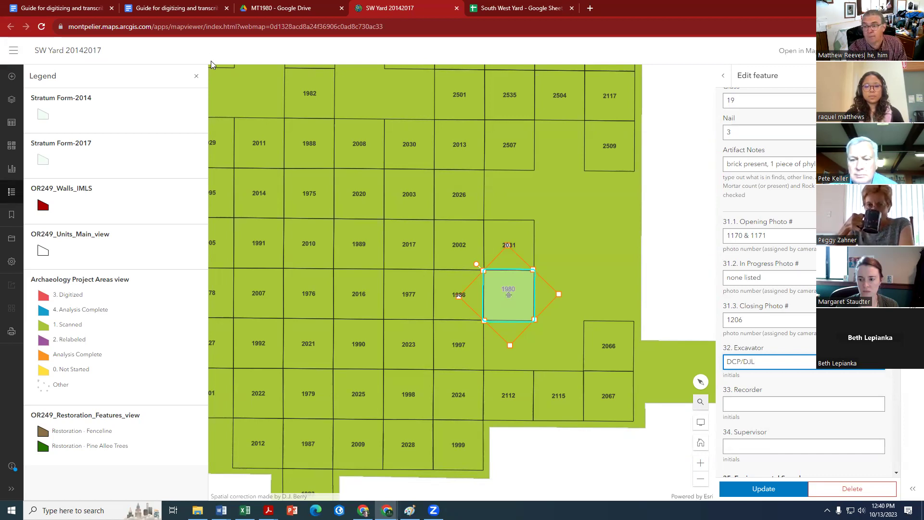
- Check the recorders on the scan and copy the initials from the Excavator field into the Recorder field
click(267, 10)
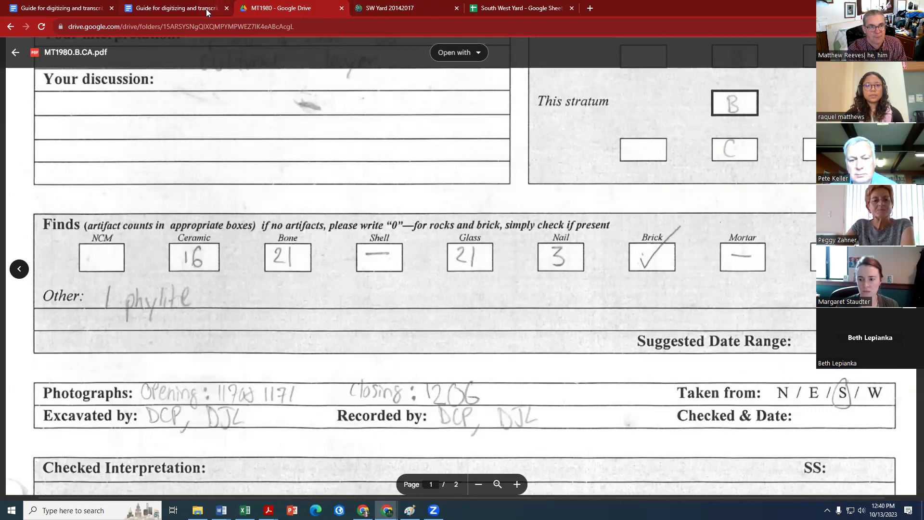
click(371, 9)
text(L)
key(ctrl+a)
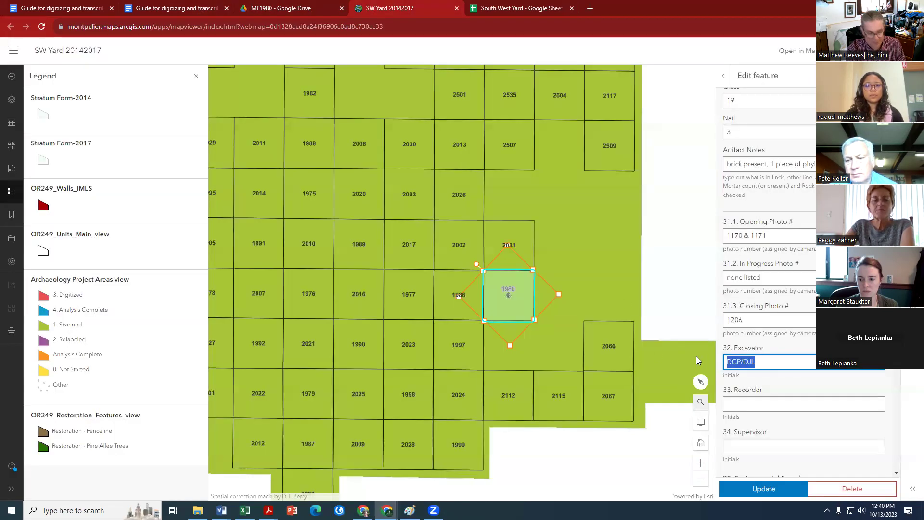
right_click(741, 360)
click(755, 248)
click(736, 403)
right_click(735, 404)
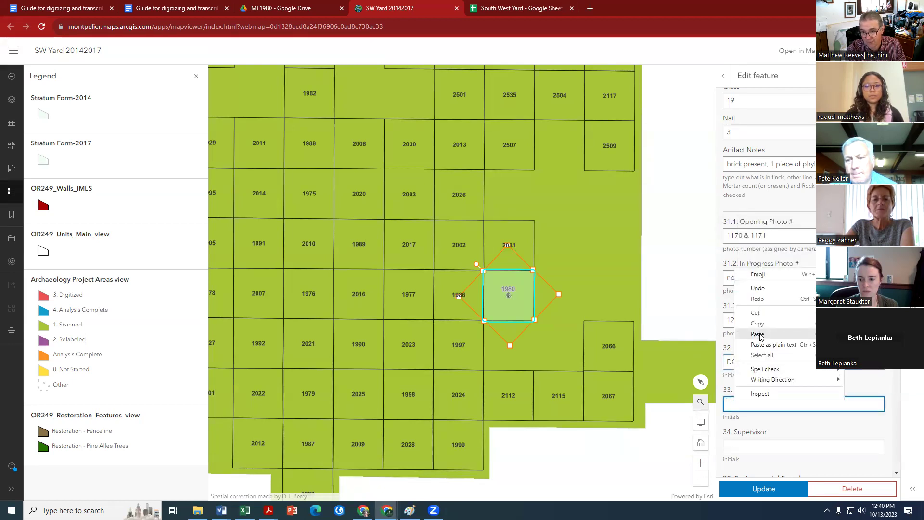
click(758, 334)
- Check the scan's Checked & Date entry and fill in the Supervisor field with "none listed"
click(740, 446)
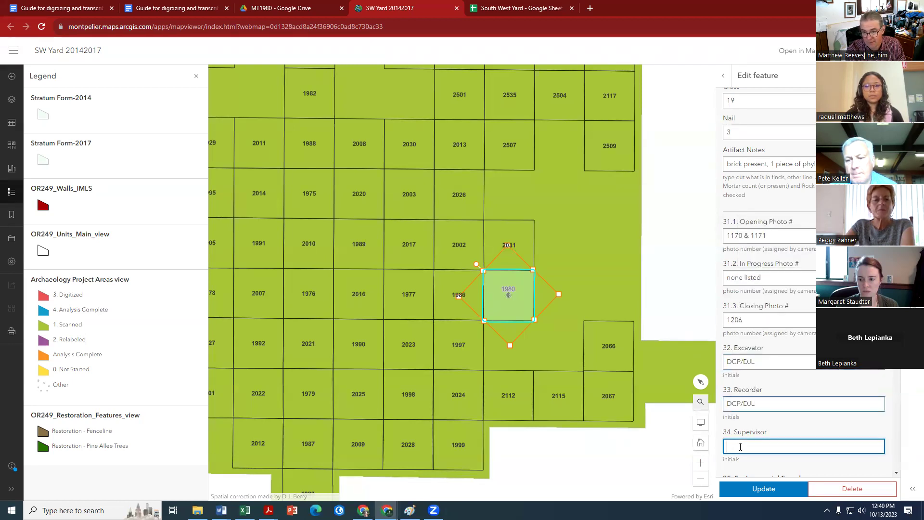
click(273, 9)
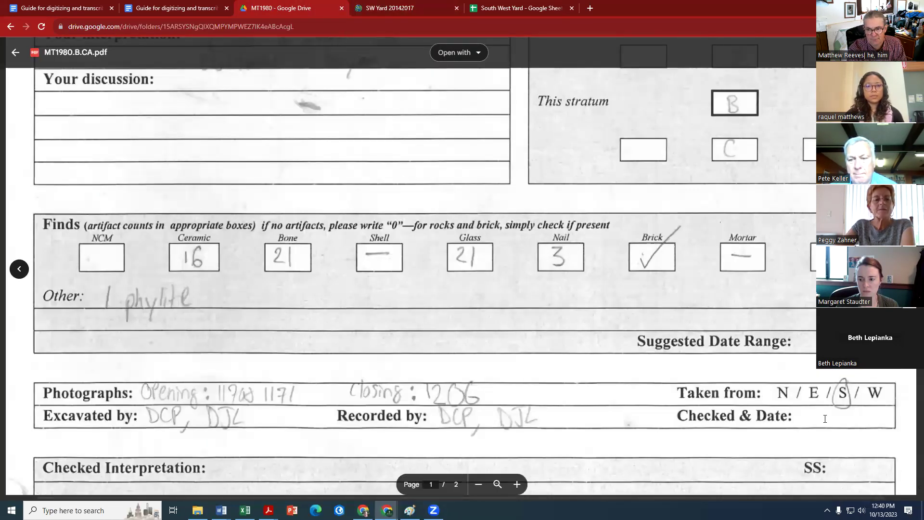
click(397, 8)
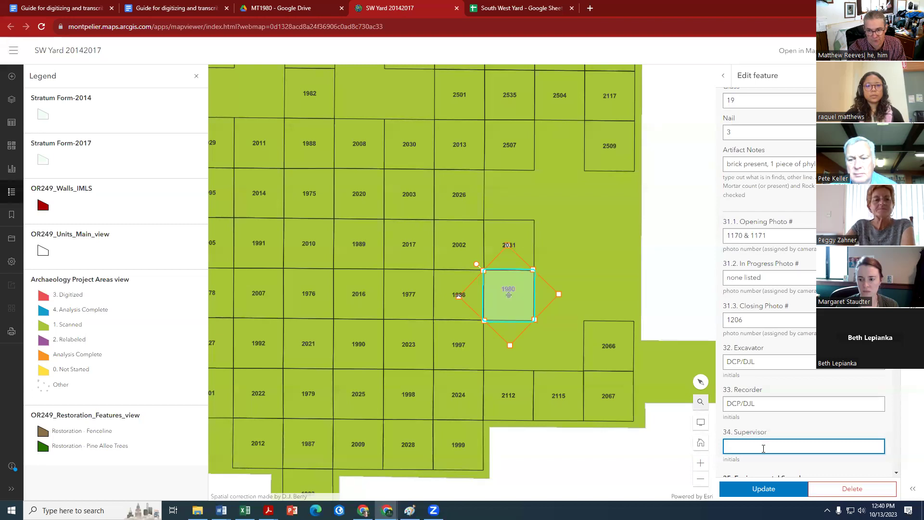
text(none listed)
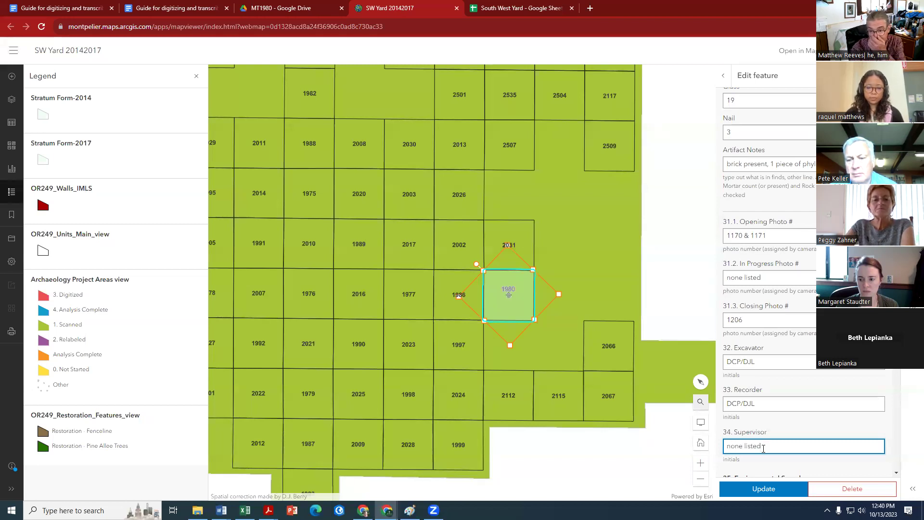
scroll(763, 448, down, 3)
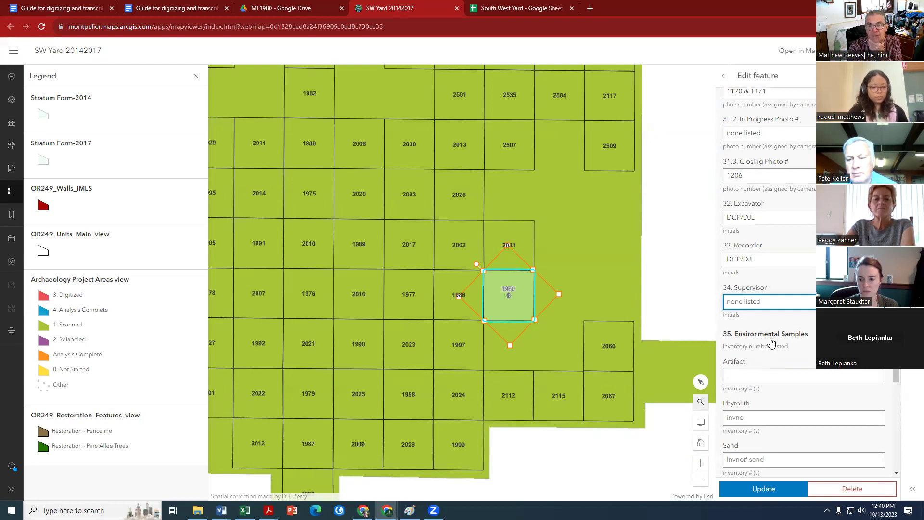
- Look up the artifact sample under Environmental Samples on the MT1980 scan and set the form's Artifact inventory number to 24481
click(270, 9)
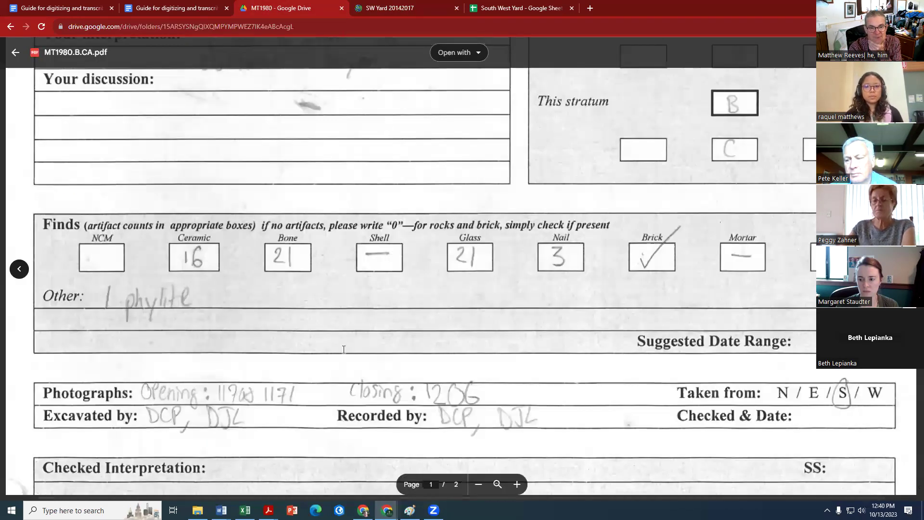
scroll(343, 349, down, 3)
scroll(343, 349, down, 6)
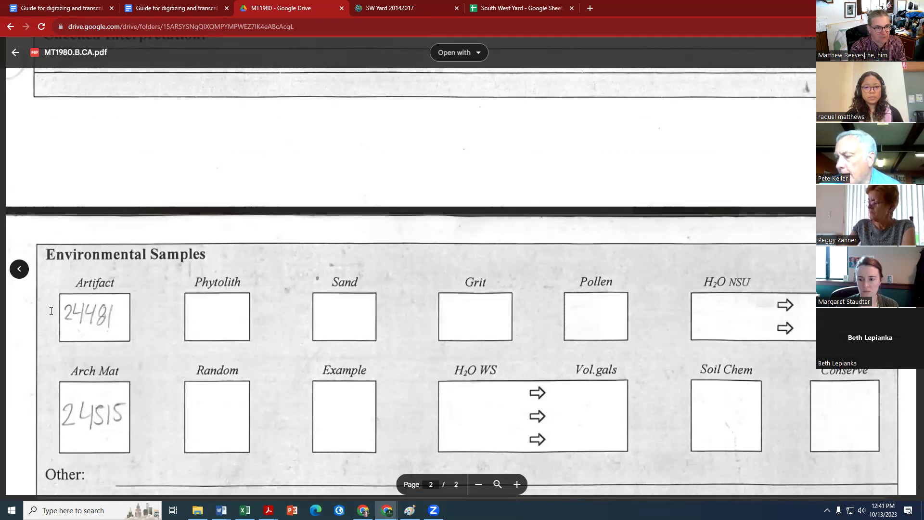
click(386, 8)
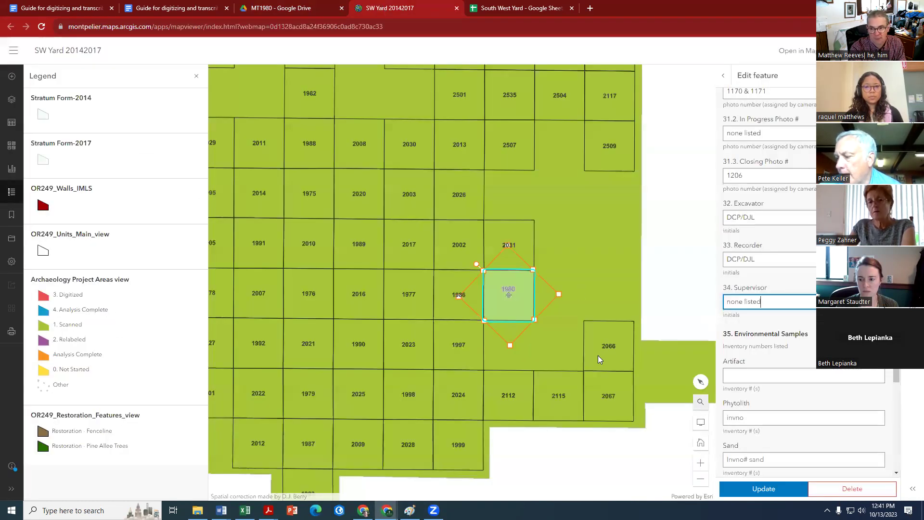
click(735, 377)
text(24481)
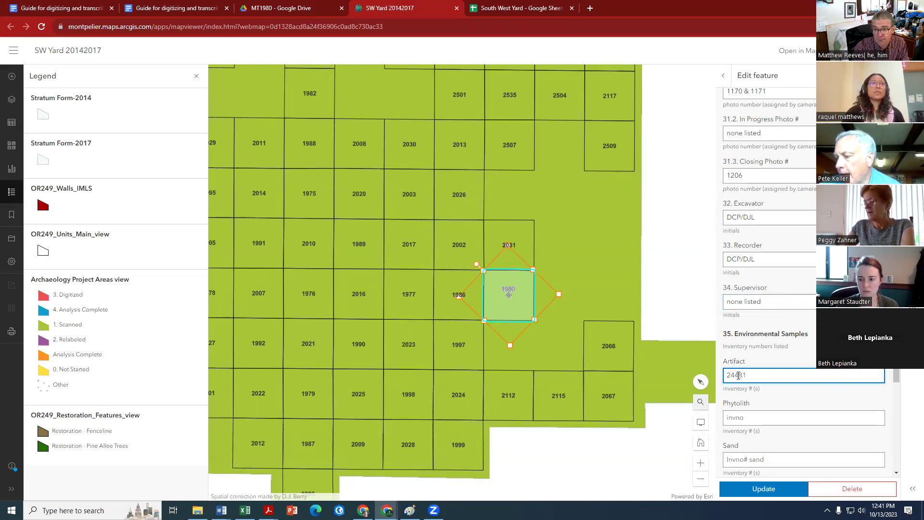
- Check the Arch Mat sample on the scan and set the ArchMat inventory number in the form to 24515
scroll(748, 414, down, 2)
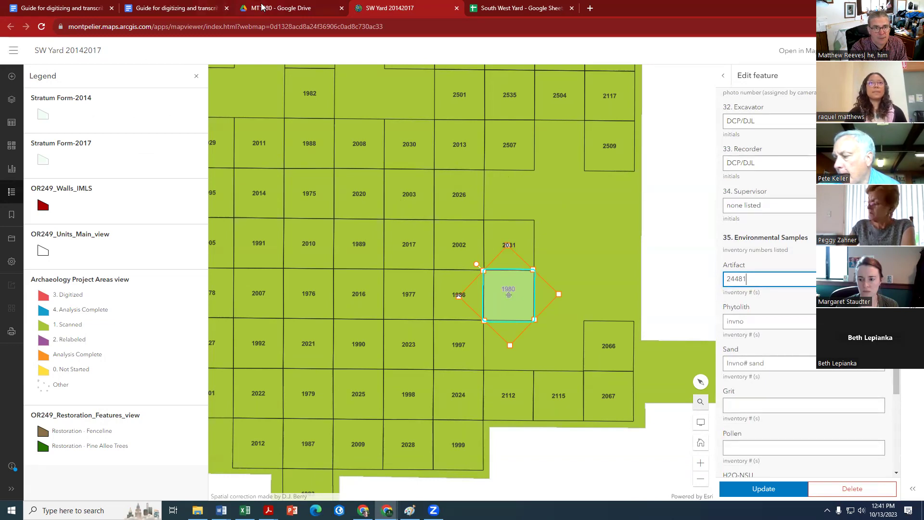
click(280, 8)
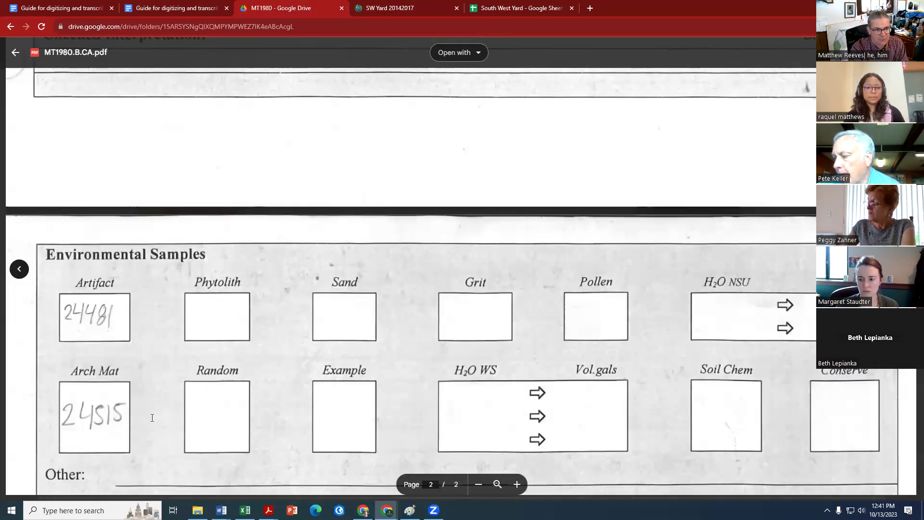
click(390, 8)
scroll(760, 378, down, 3)
scroll(761, 378, down, 5)
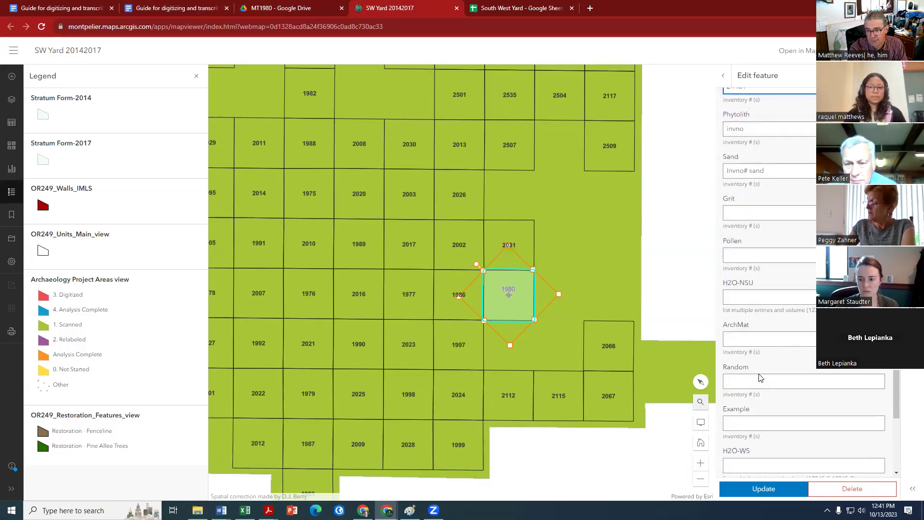
scroll(760, 372, up, 6)
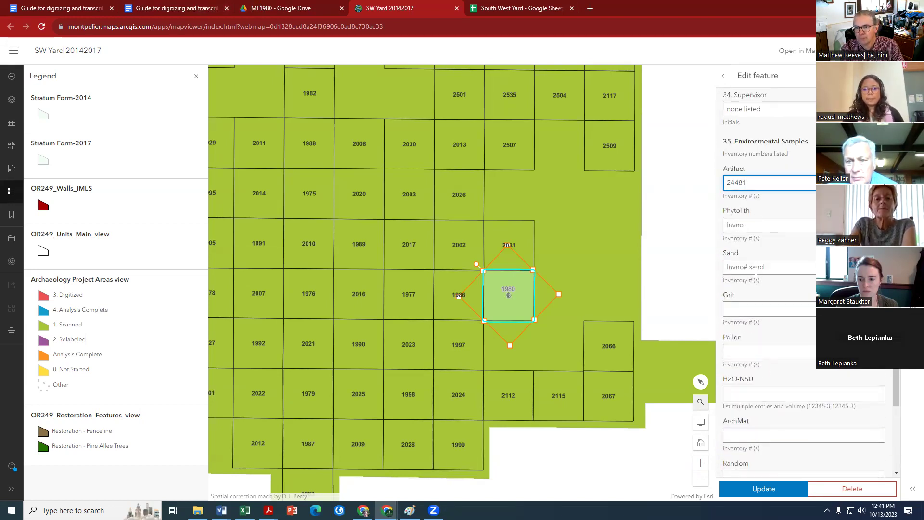
scroll(757, 332, down, 1)
click(755, 387)
click(298, 9)
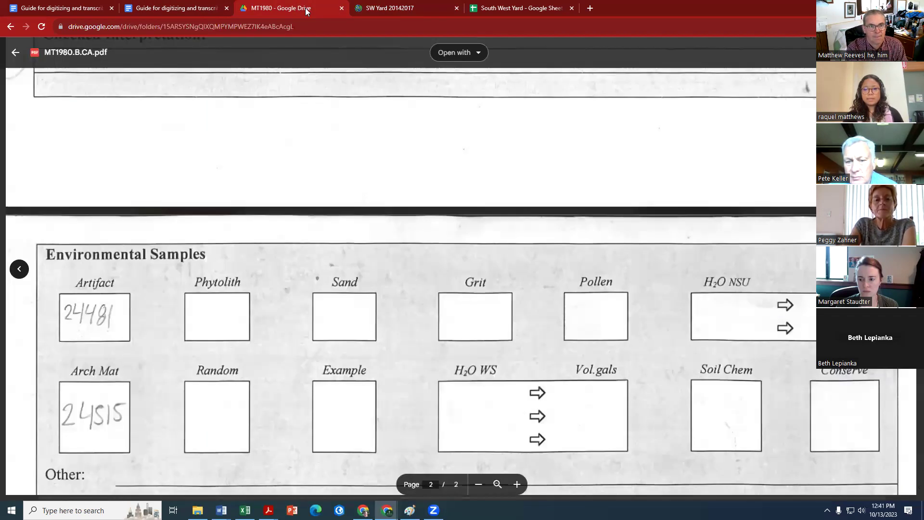
click(378, 12)
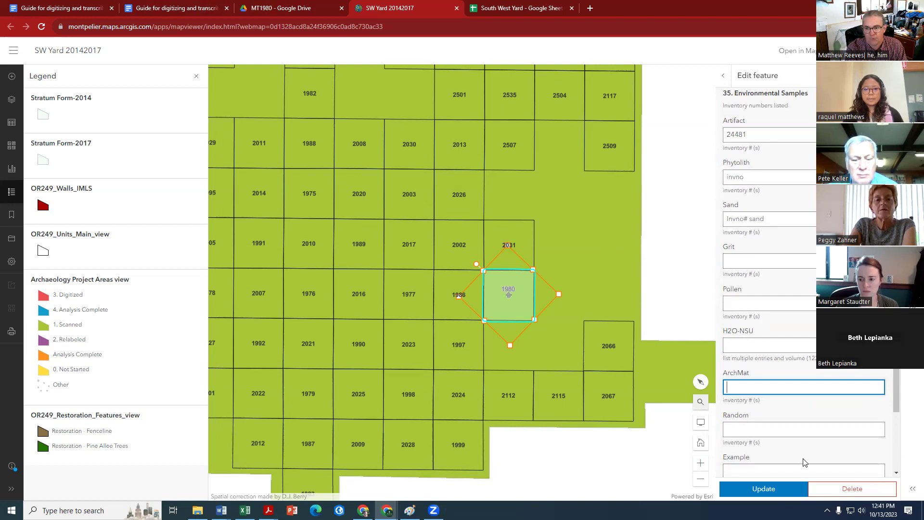
text(245)
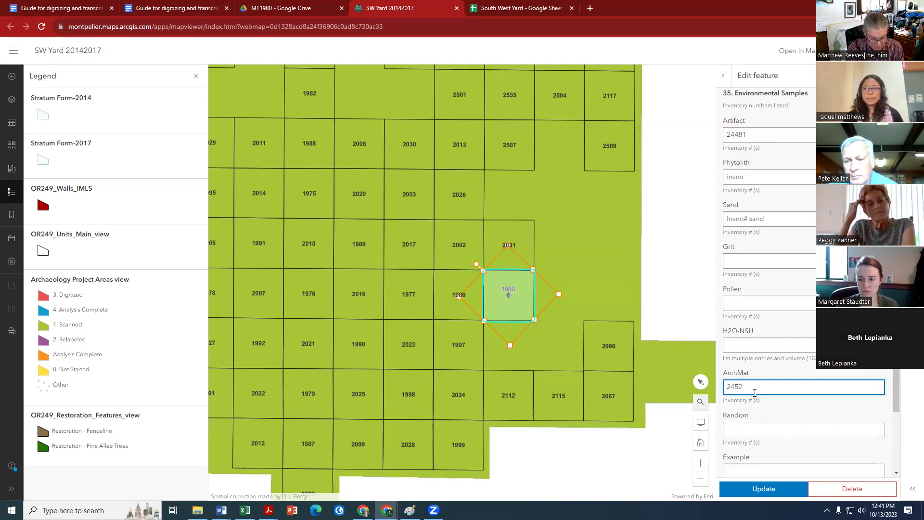
text(15)
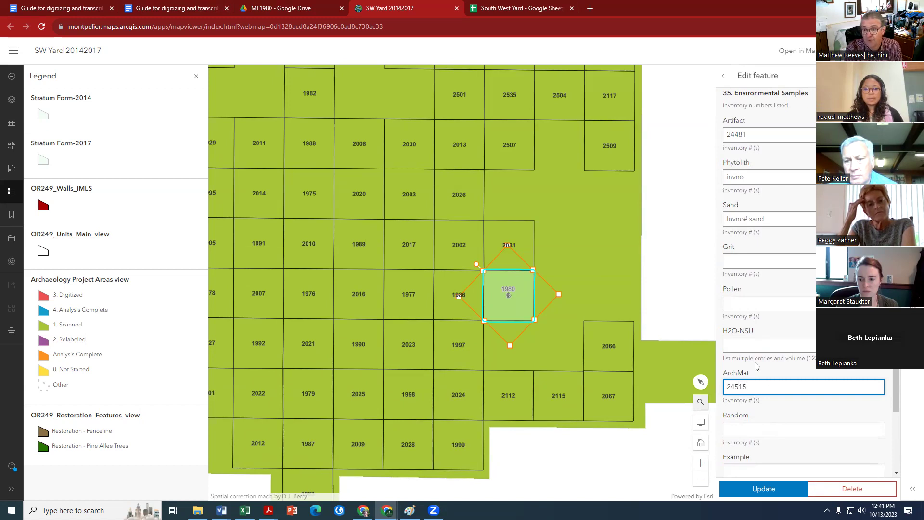
- Fill the Phytolith field with "none listed", check the scan's sample boxes, and copy that text for reuse
click(759, 178)
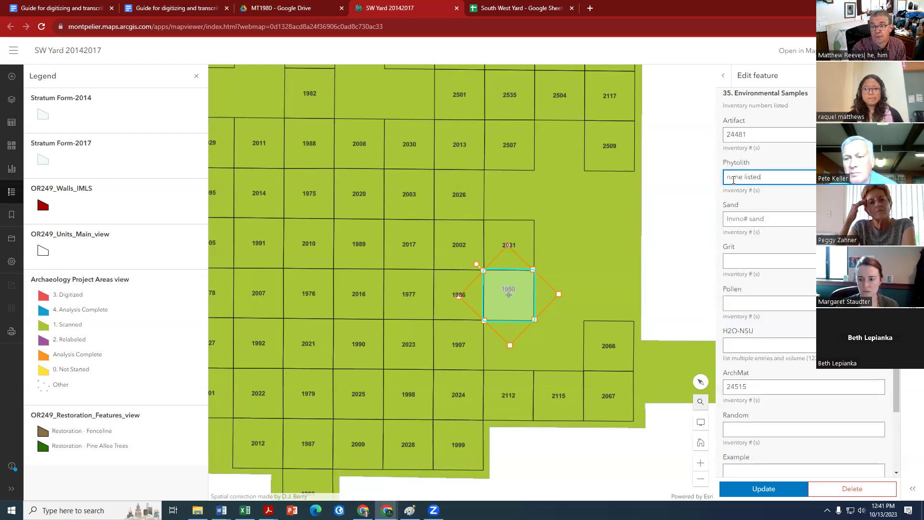
drag(764, 176, 713, 177)
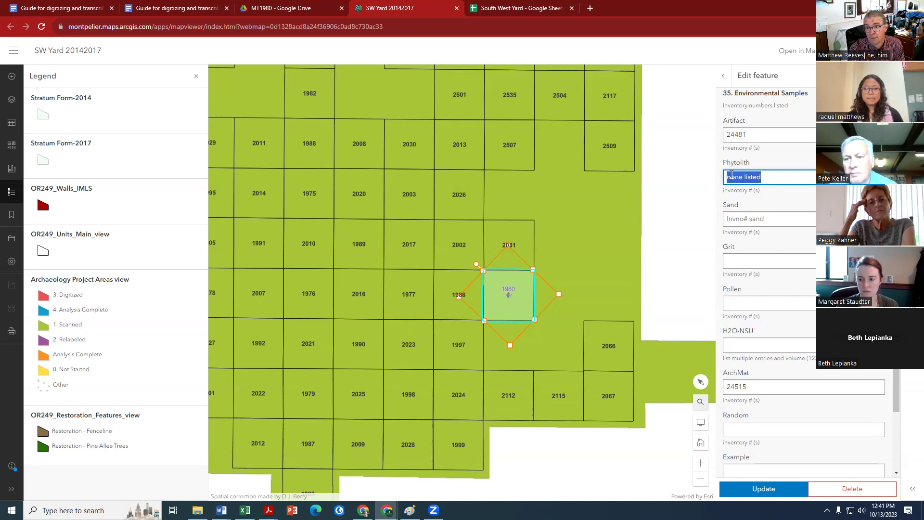
click(302, 9)
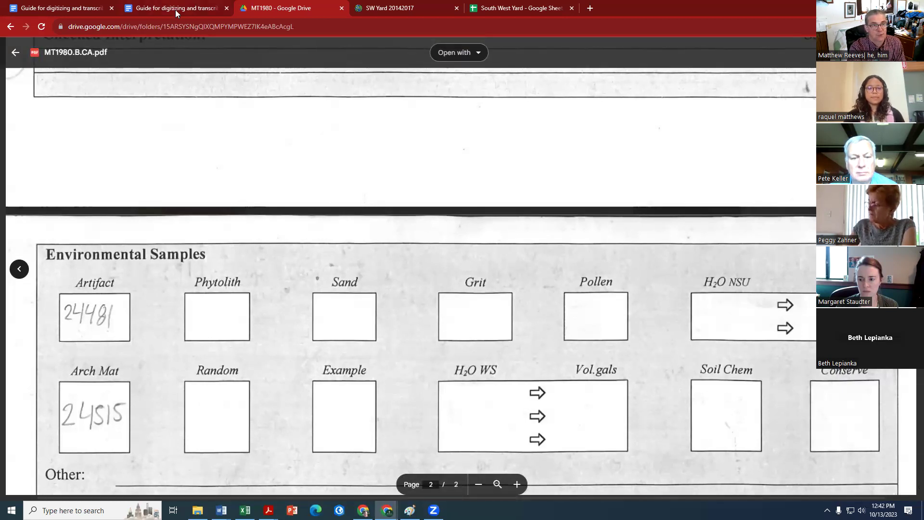
mouse_move(175, 10)
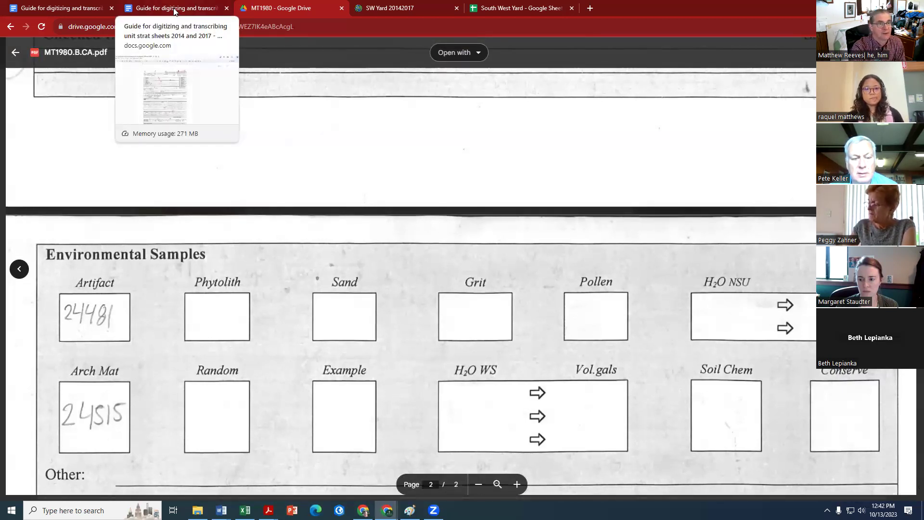
click(398, 11)
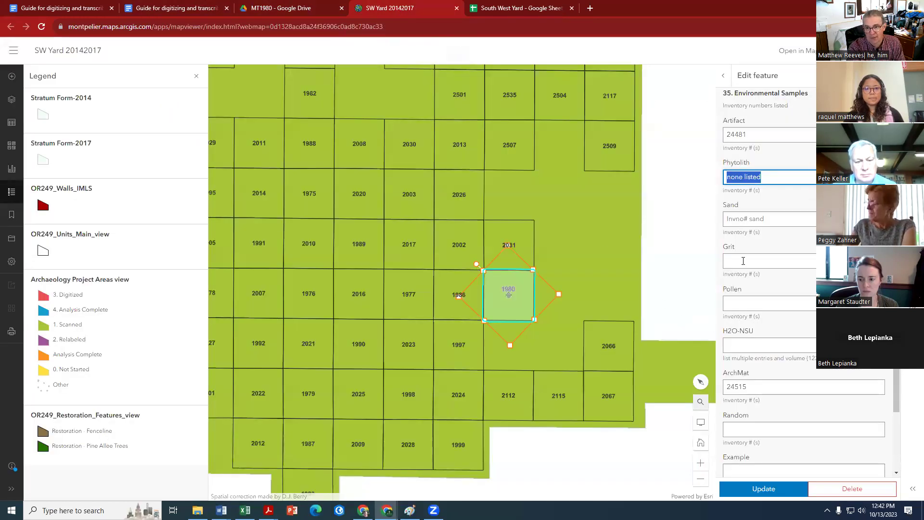
right_click(754, 181)
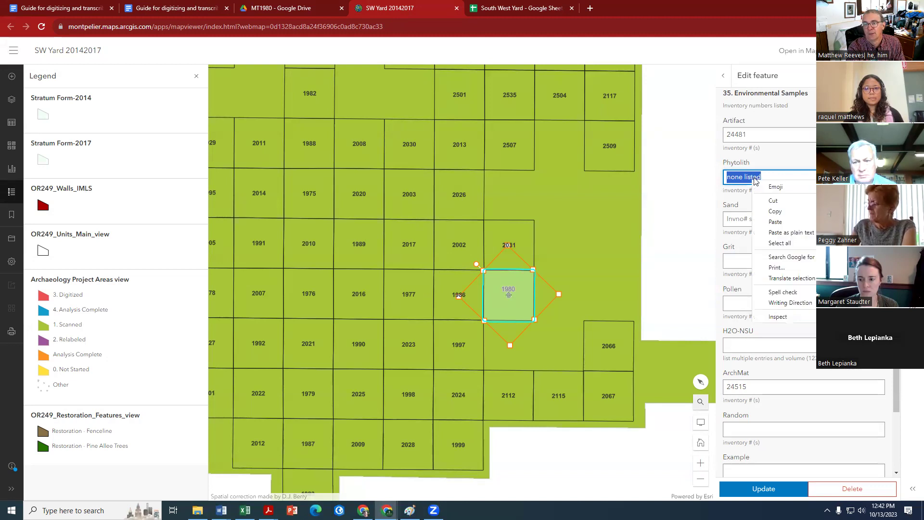
click(770, 212)
- Fill the Sand, Grit, Pollen and H2O-NSU fields with "none listed"
click(736, 221)
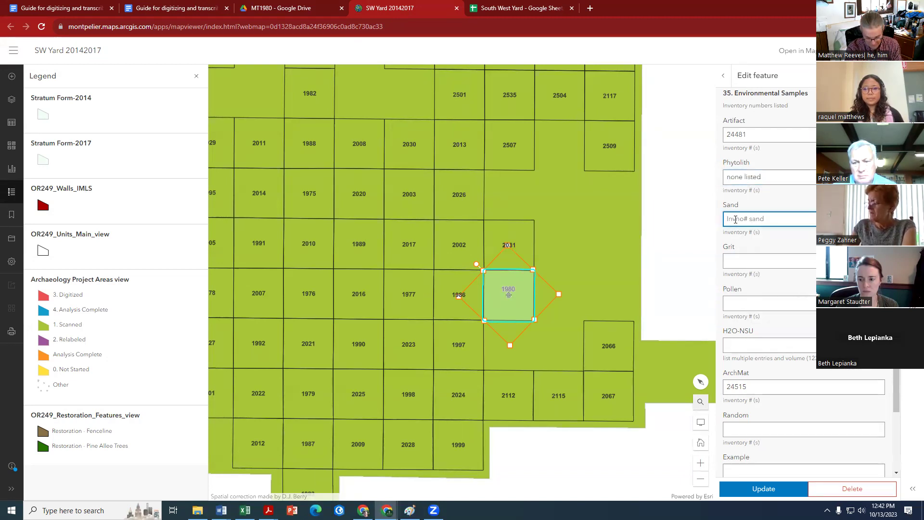
text(none listed)
click(736, 262)
text(none listed)
click(742, 302)
text(none listed)
click(741, 347)
text(none listed)
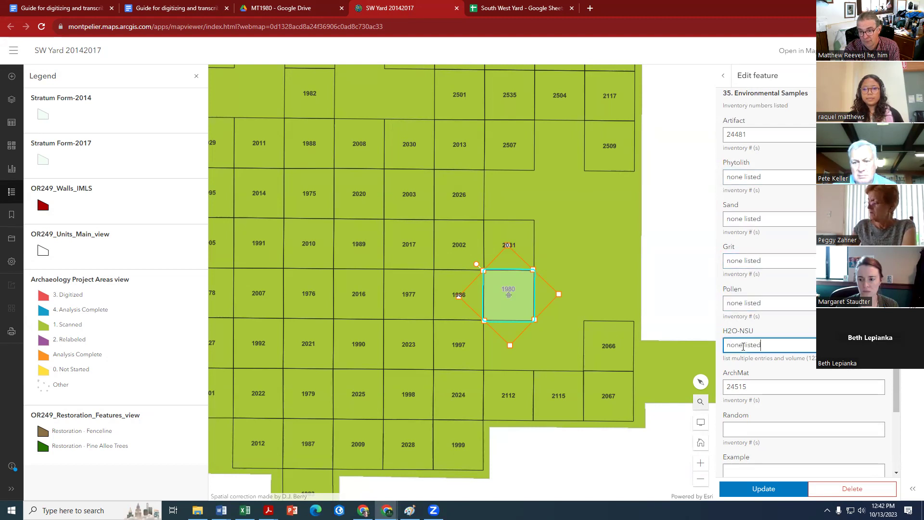
- Fill the Random, Example, H2O-WS, Soil Chem, Conserve and H2O-1/4 fields with "none listed"
scroll(742, 347, down, 2)
click(742, 333)
text(none listed)
click(740, 375)
text(none listed)
scroll(739, 373, down, 2)
click(734, 326)
text(none listed)
click(737, 365)
text(none listed)
click(740, 405)
text(none listed)
scroll(740, 400, down, 1)
scroll(740, 400, down, 2)
click(741, 352)
text(none listed)
- Look up the Dry 1/4" gallons on the scan's second page and set Gallons Excavated to 51
click(737, 405)
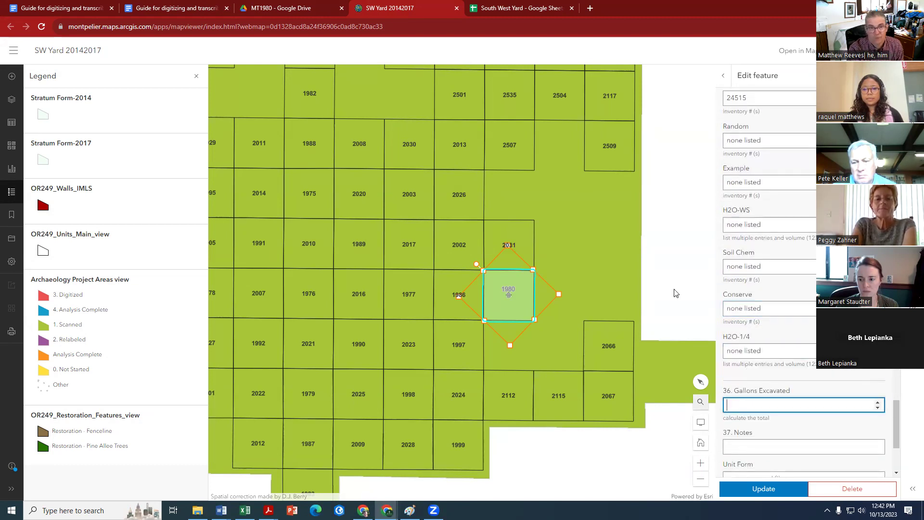
click(277, 8)
scroll(275, 333, down, 3)
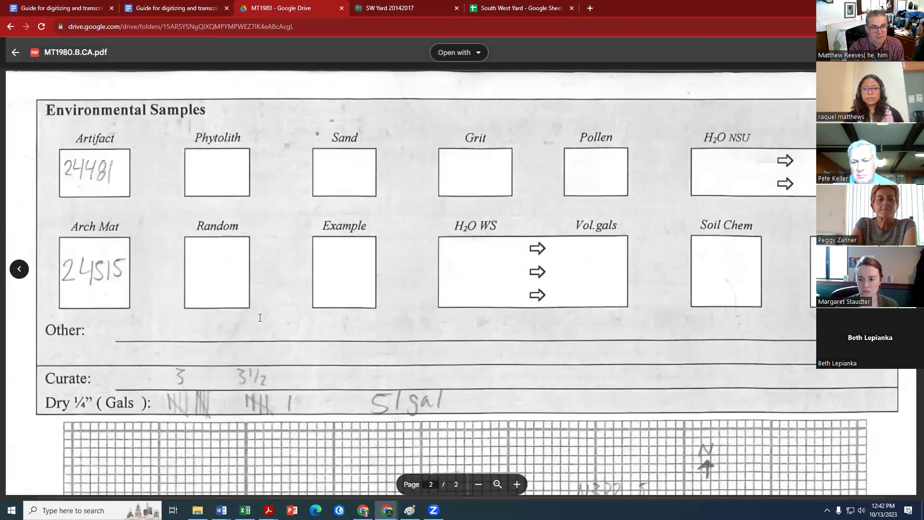
scroll(260, 318, down, 1)
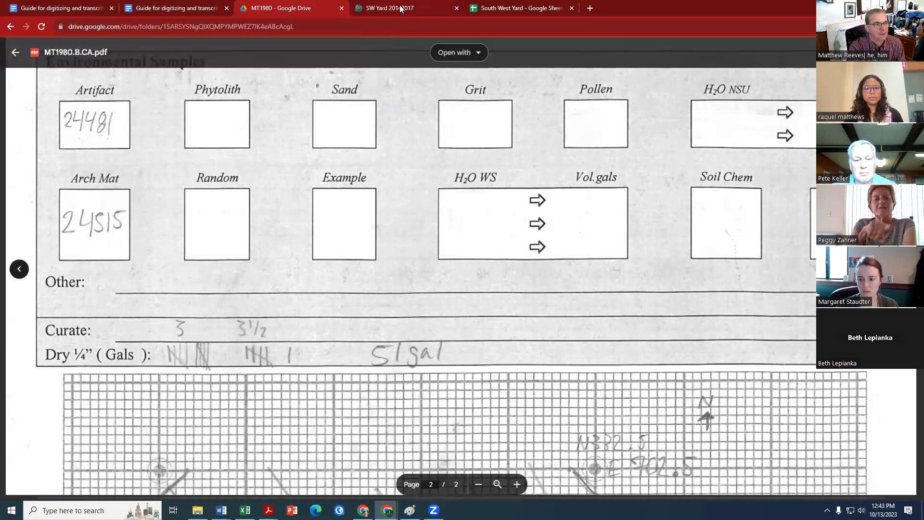
mouse_move(400, 9)
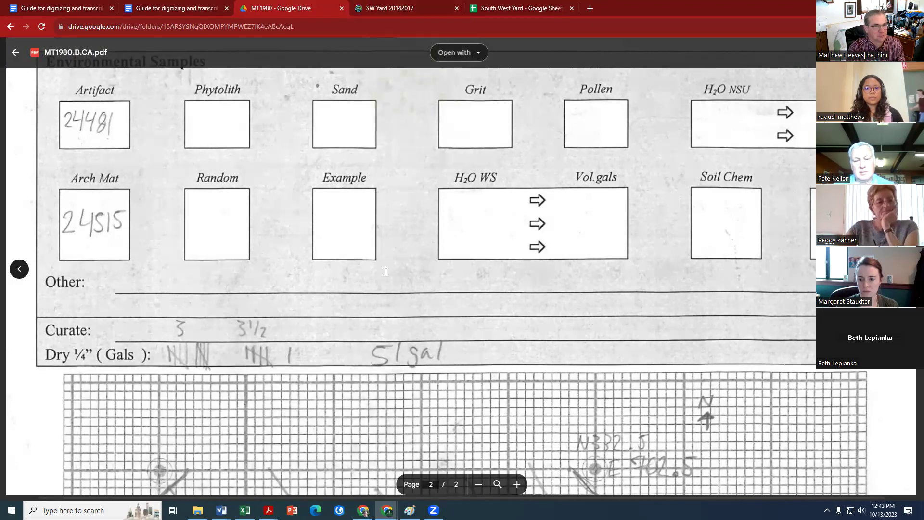
click(383, 13)
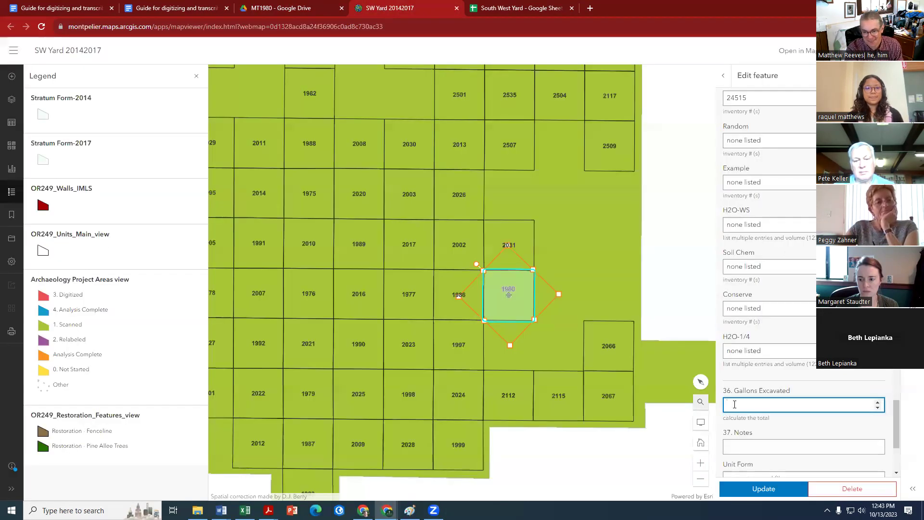
text(51)
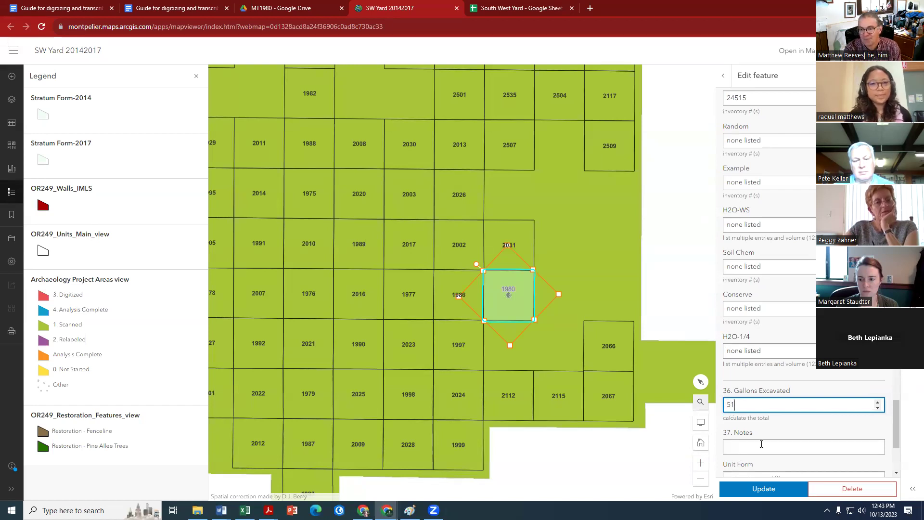
- Check the Other Comments section at the end of the scan and enter "none" in the Notes field
scroll(756, 399, down, 2)
click(750, 355)
click(282, 8)
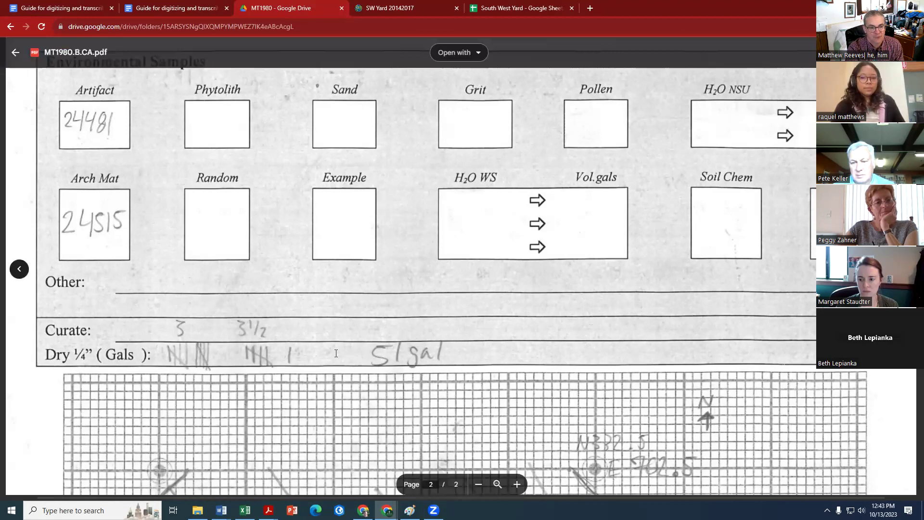
scroll(336, 353, down, 10)
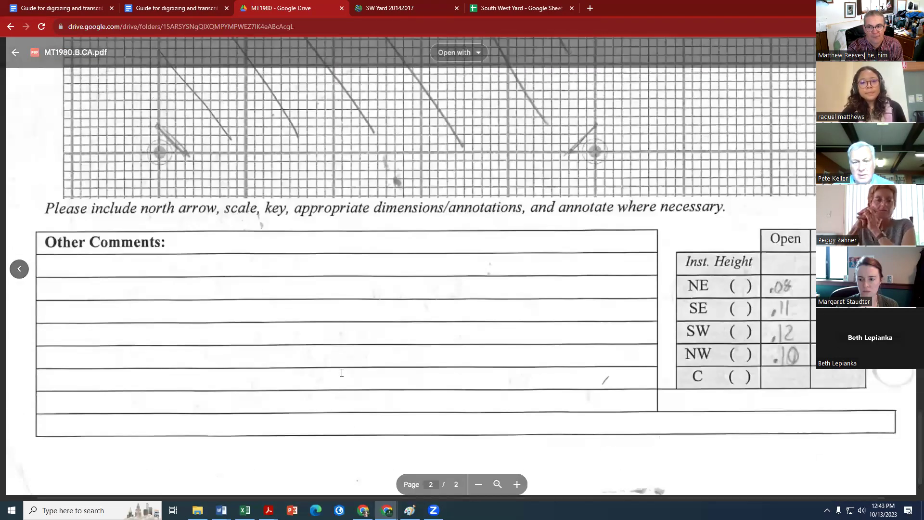
scroll(342, 372, up, 1)
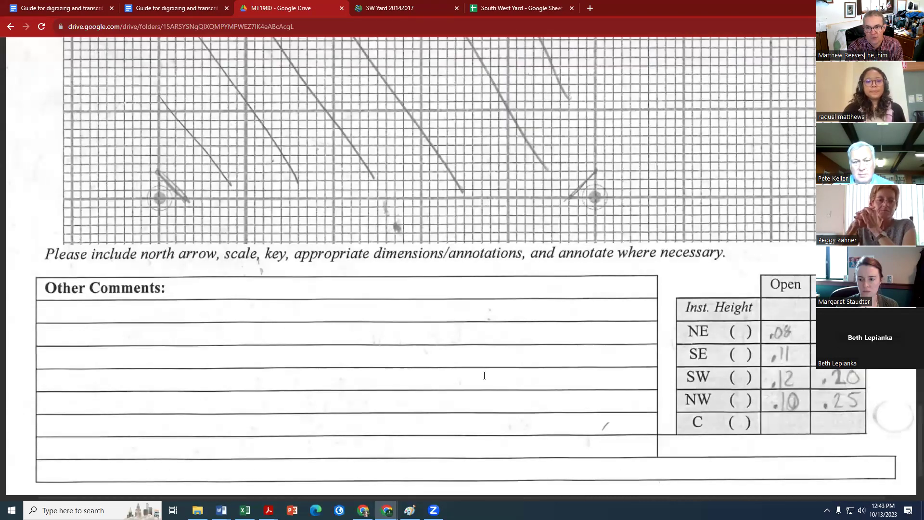
click(404, 10)
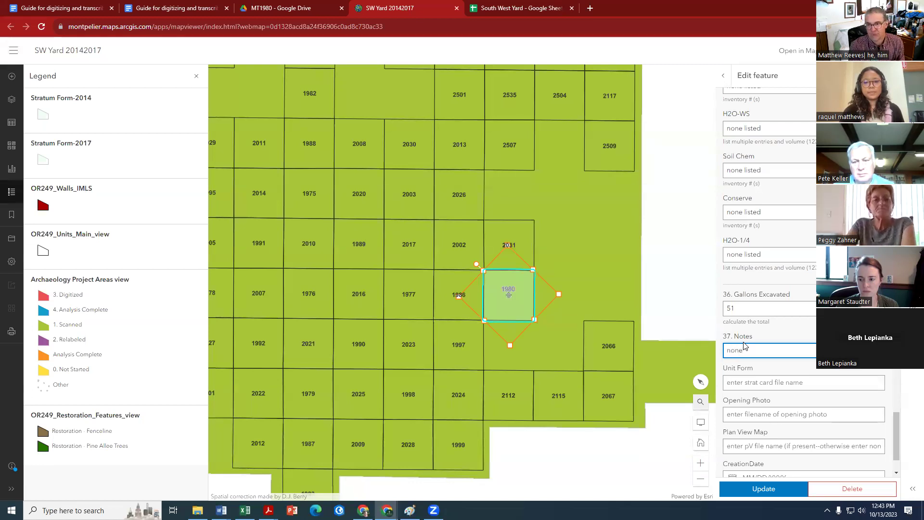
- Copy the scan's full file name MT1980.B.CA.pdf from Google Drive into the Unit Form field of the feature form
click(749, 383)
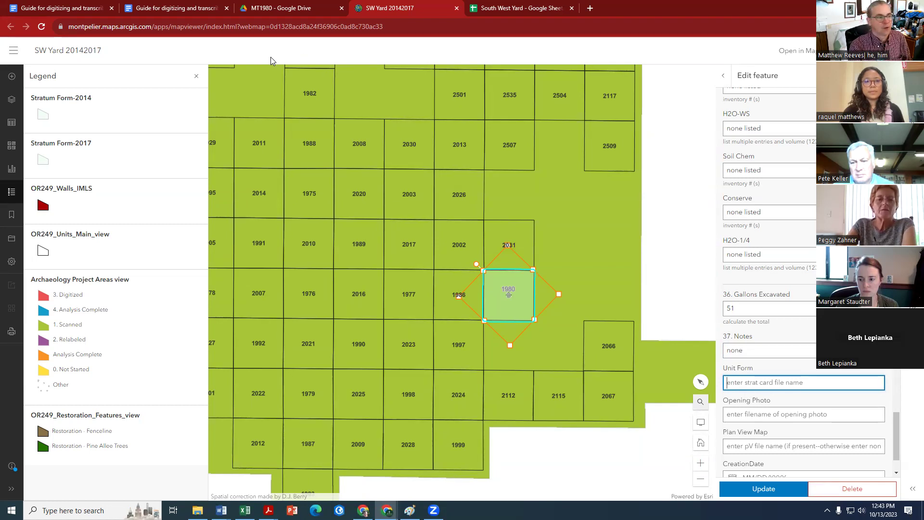
click(275, 9)
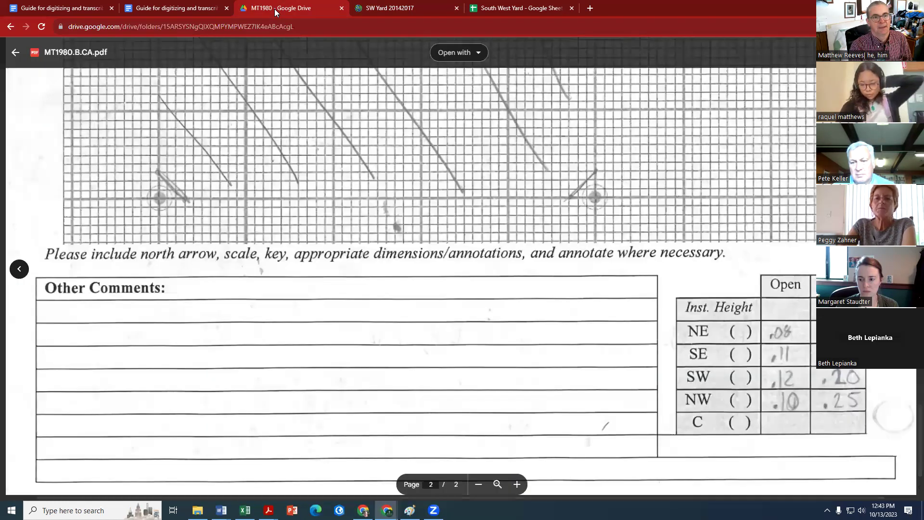
scroll(228, 239, up, 5)
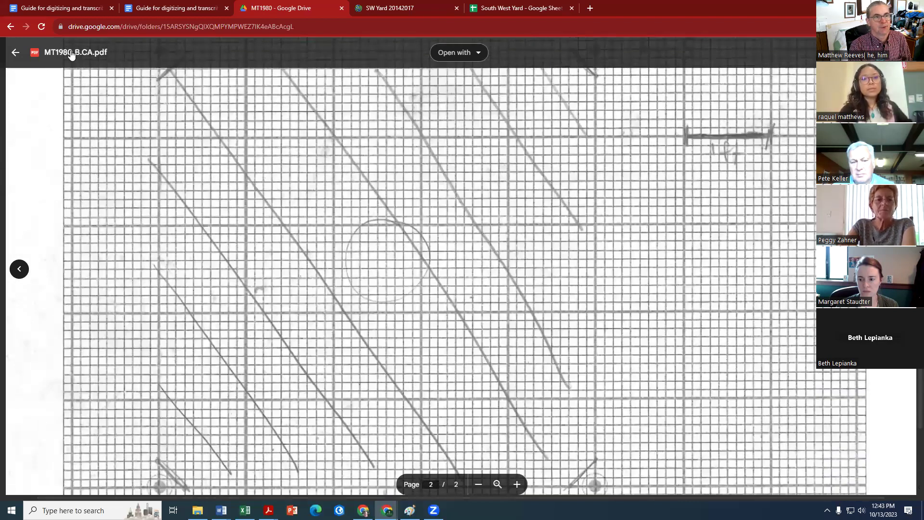
scroll(303, 168, up, 6)
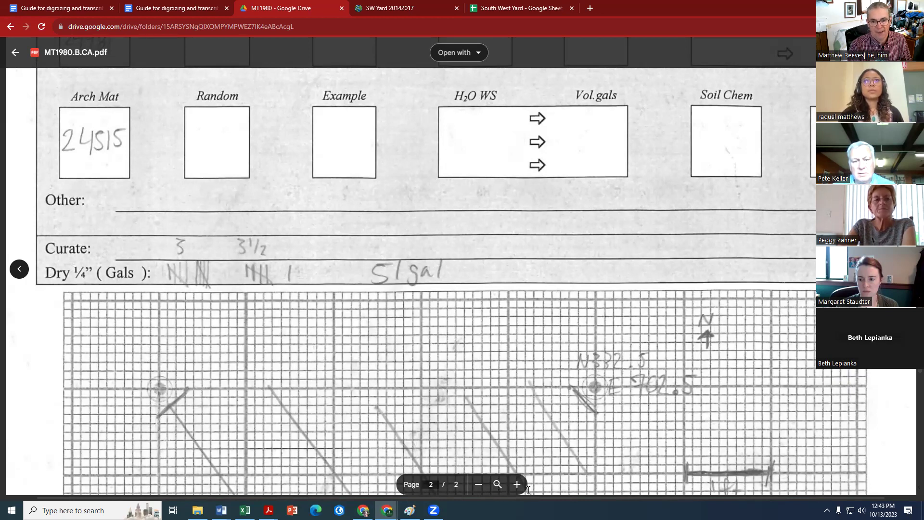
click(482, 487)
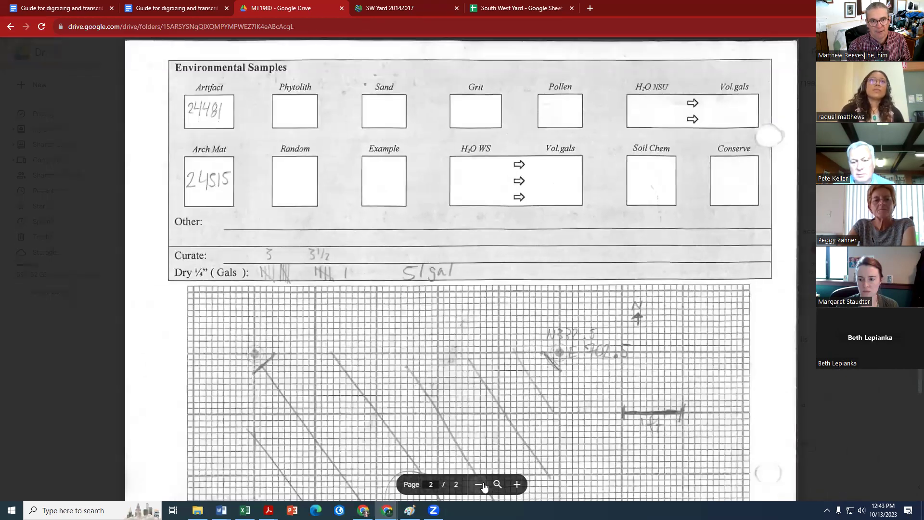
click(482, 486)
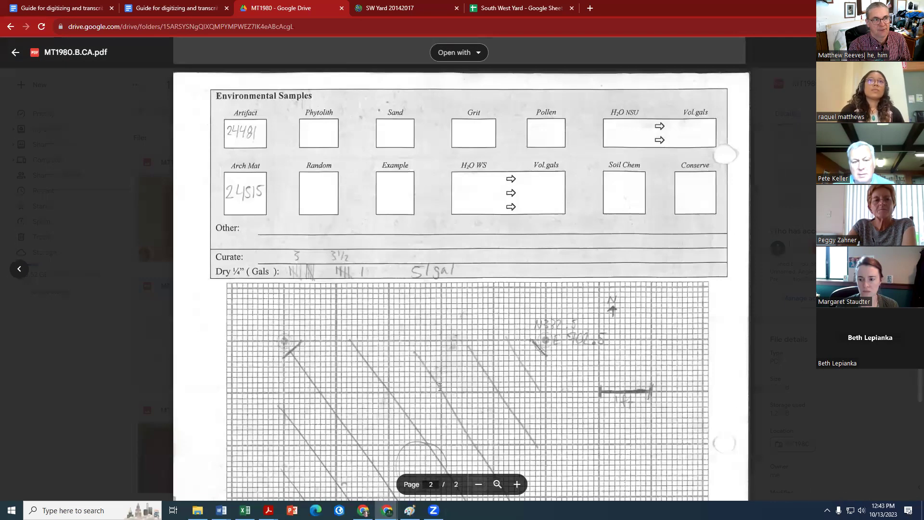
click(77, 56)
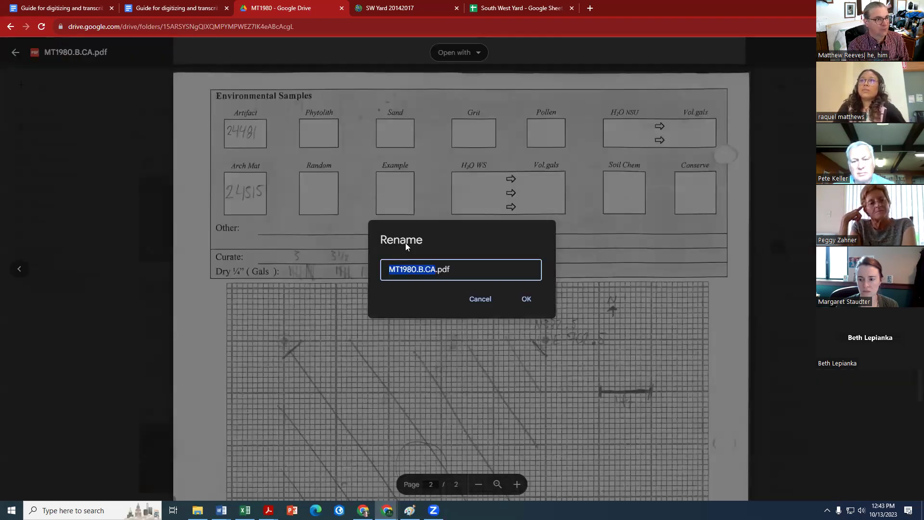
drag(466, 271, 387, 269)
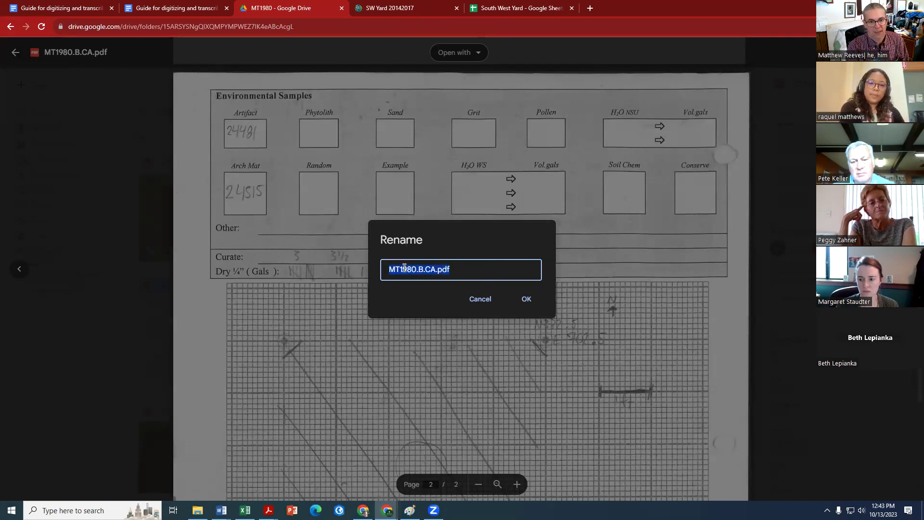
right_click(404, 268)
click(438, 301)
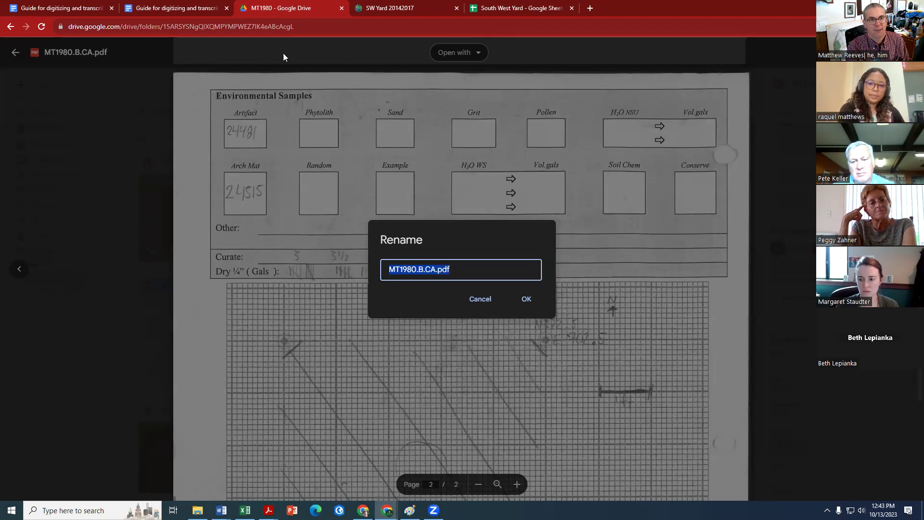
click(426, 160)
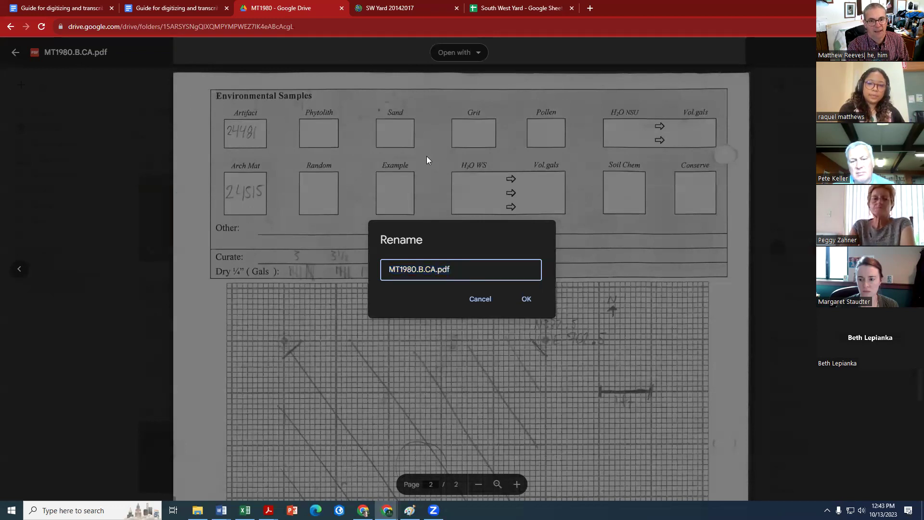
click(481, 299)
click(386, 9)
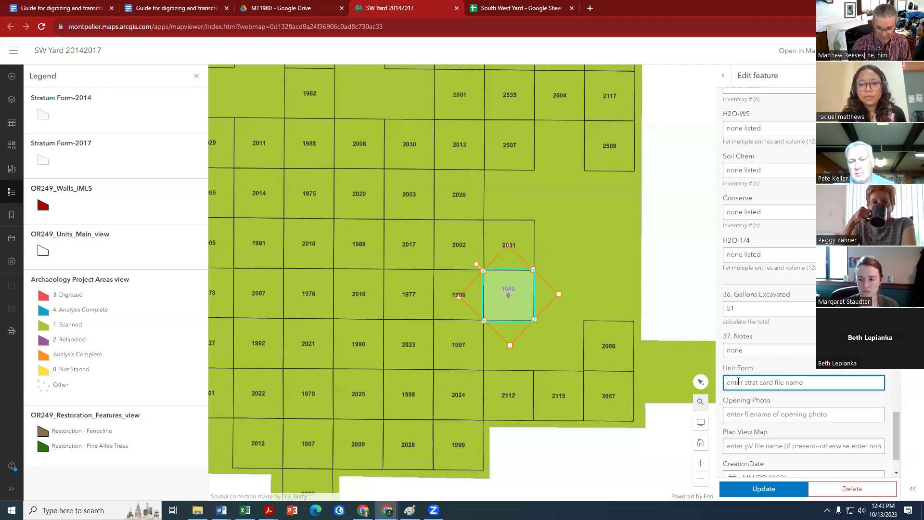
key(ctrl+v)
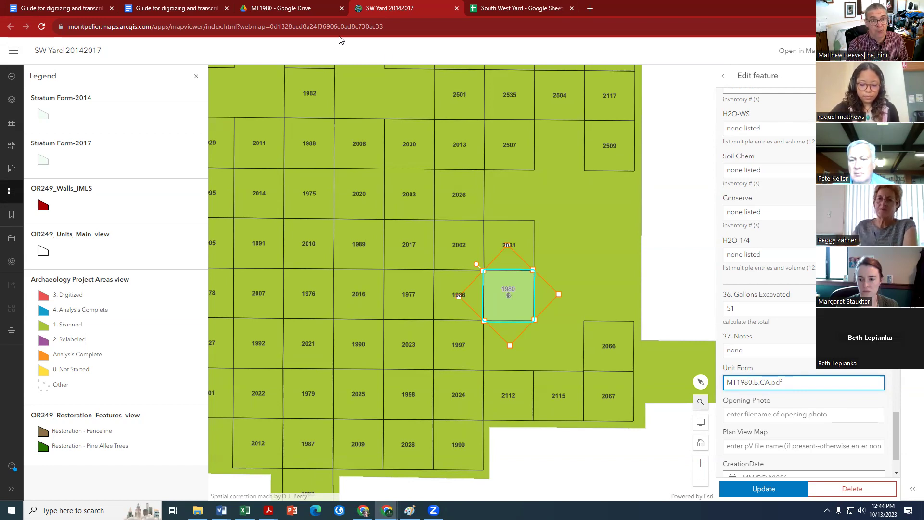
- Copy the scan's file name MT1980.B.CA.pdf from Google Drive once more for the Unit Form field
click(310, 9)
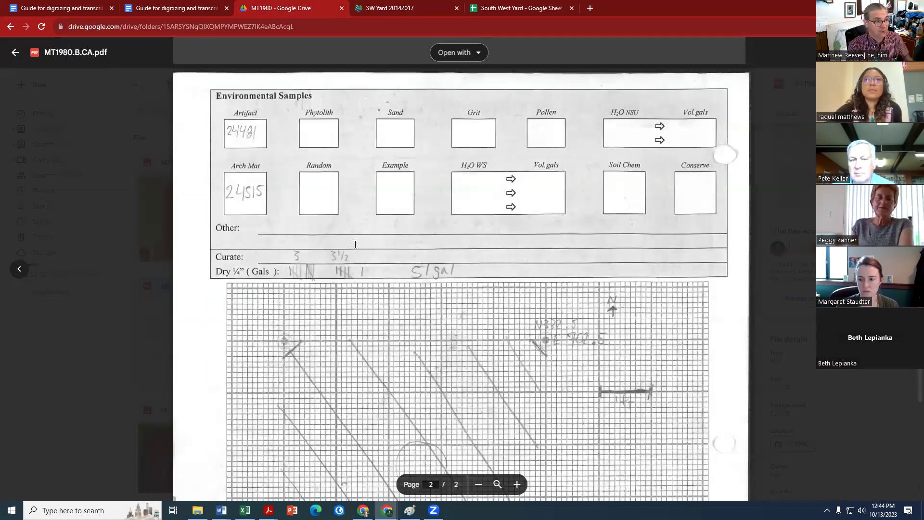
click(95, 53)
drag(458, 271, 387, 269)
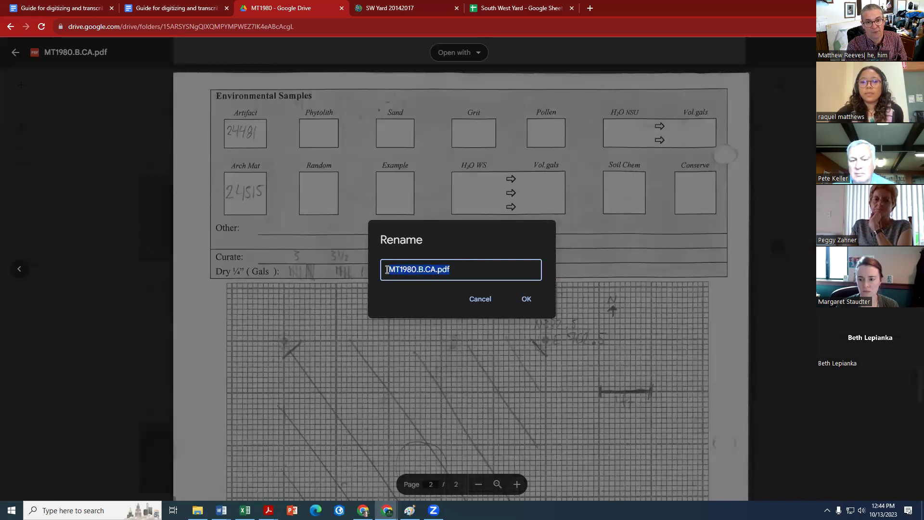
right_click(401, 269)
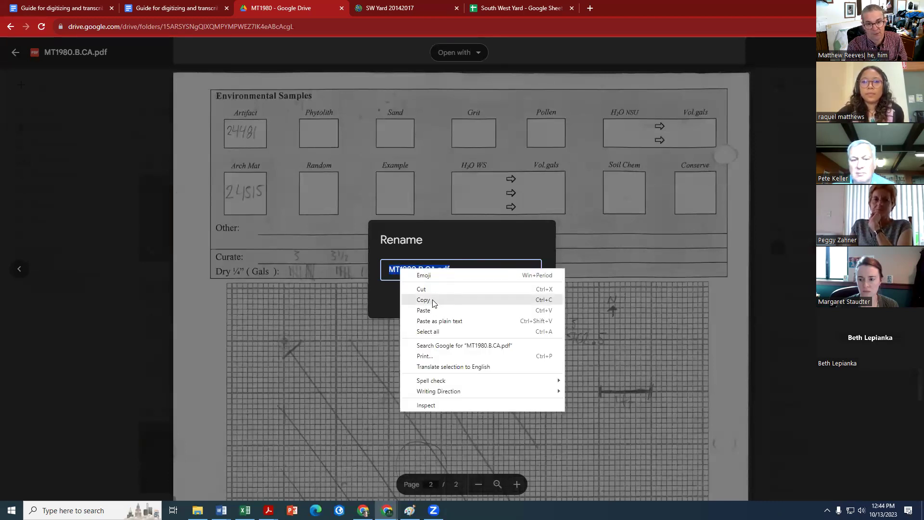
click(435, 303)
click(483, 300)
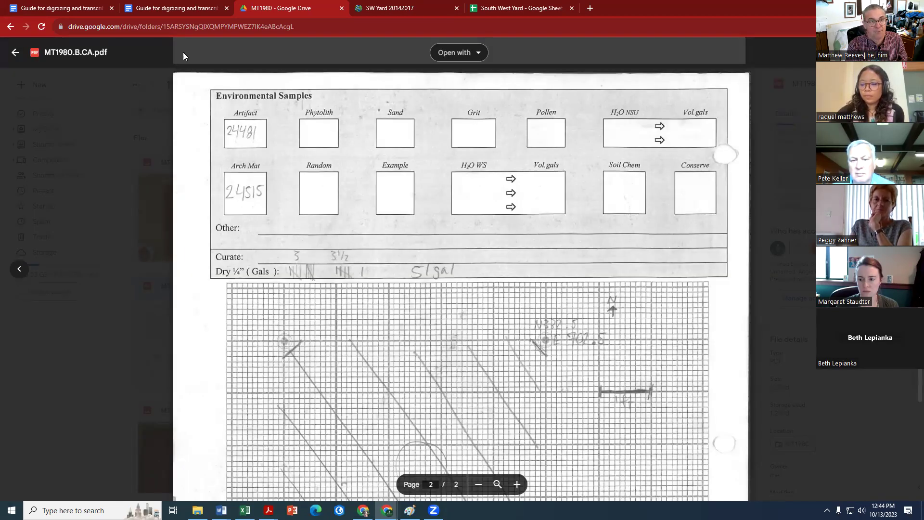
click(384, 10)
key(ctrl+v)
- Find the stratum B opening photo MT1980.B.PH.JPG in the MT1980 Drive folder and open it
click(775, 416)
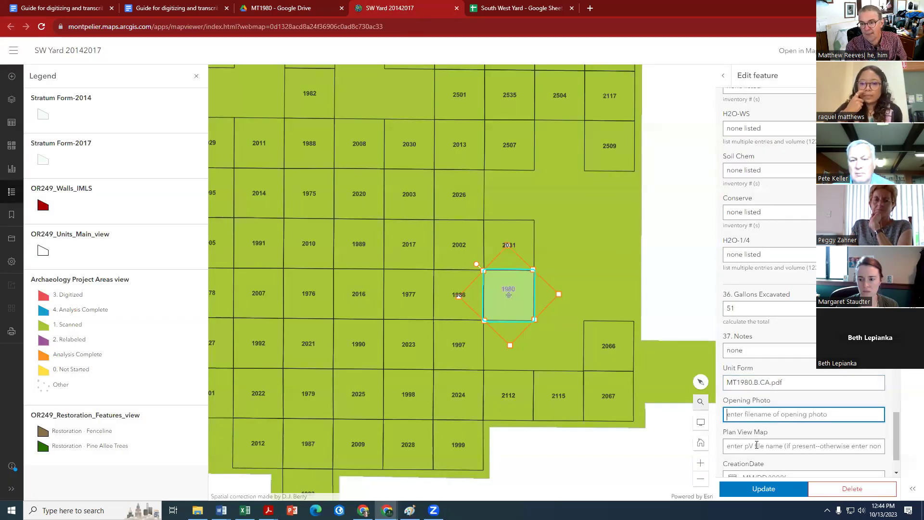
click(273, 10)
click(16, 53)
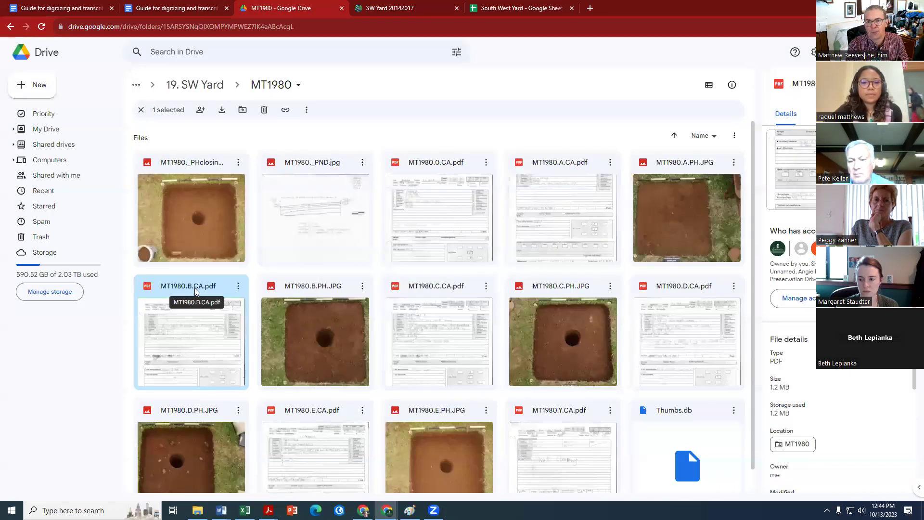
click(313, 328)
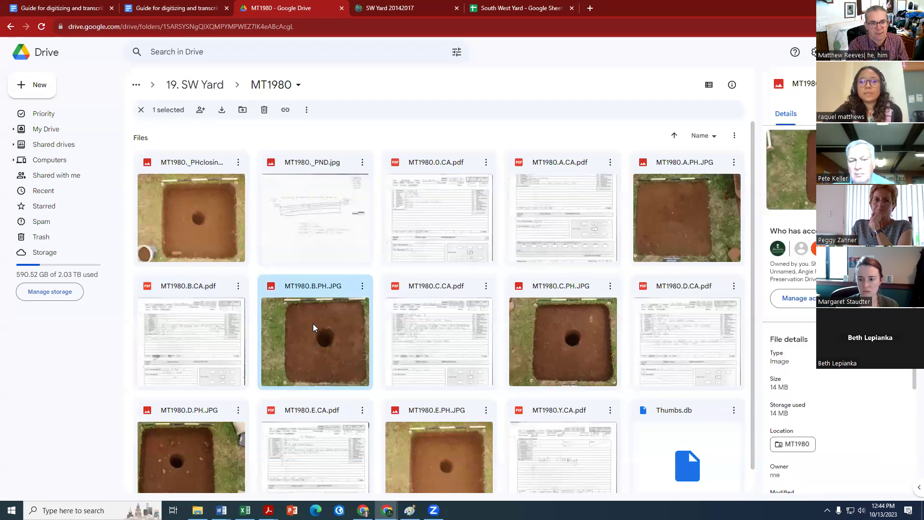
double_click(313, 324)
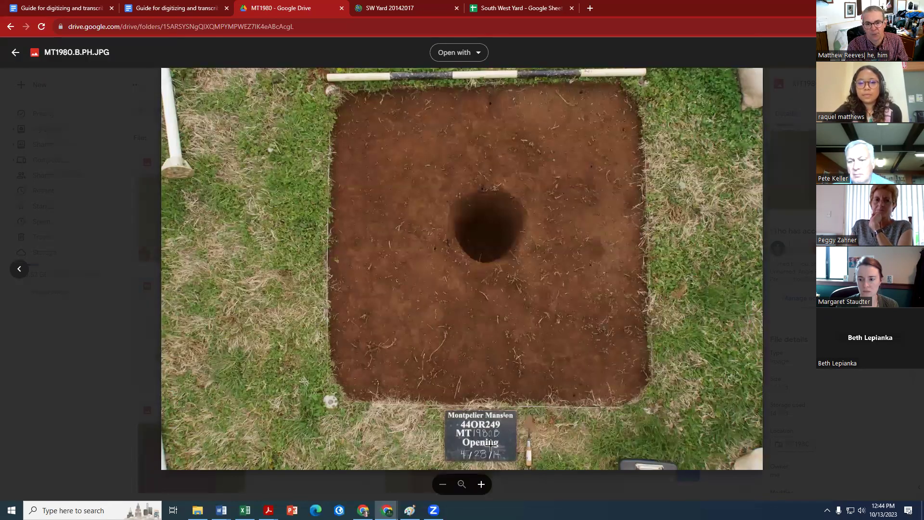
- Copy the photo's full file name MT1980.B.PH.JPG into the Opening Photo field of the feature form
click(80, 52)
drag(458, 269, 387, 270)
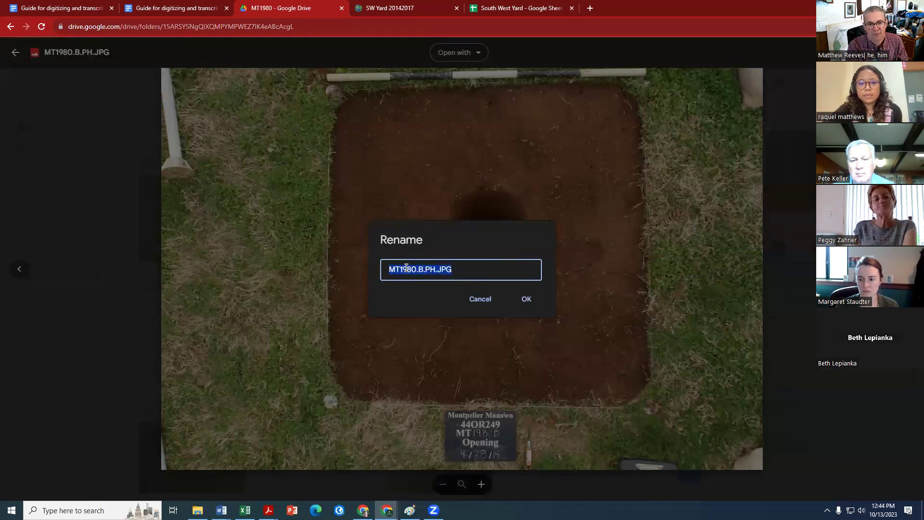
right_click(407, 268)
click(433, 300)
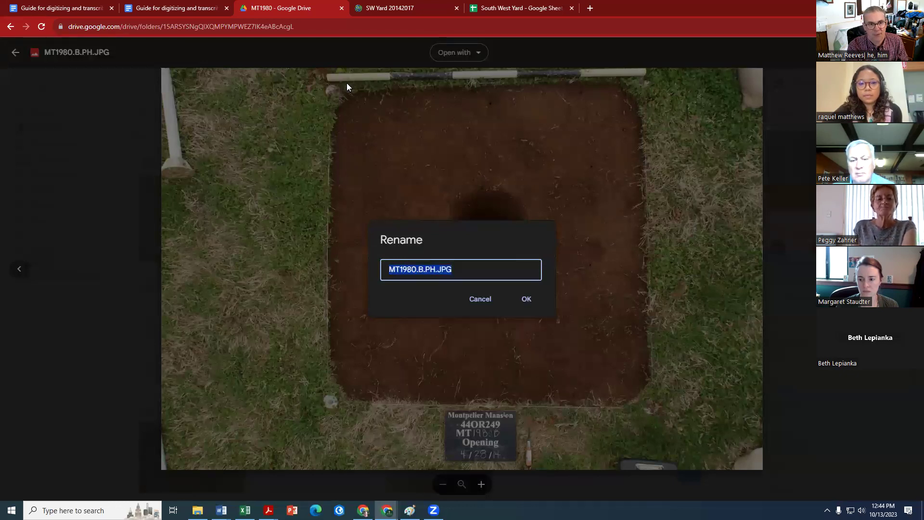
click(386, 12)
right_click(737, 415)
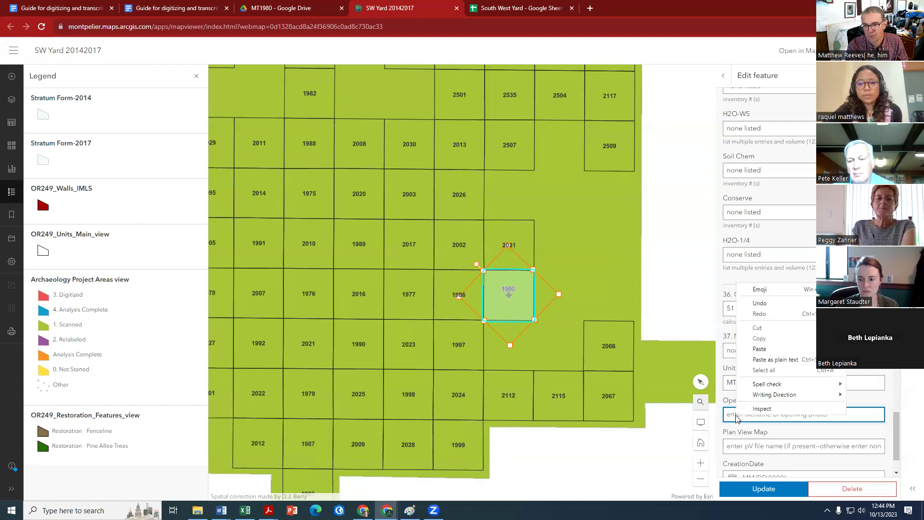
click(758, 356)
- Check the MT1980 Drive folder for a stratum B plan view file and enter "none" in the Plan View Map field
click(768, 446)
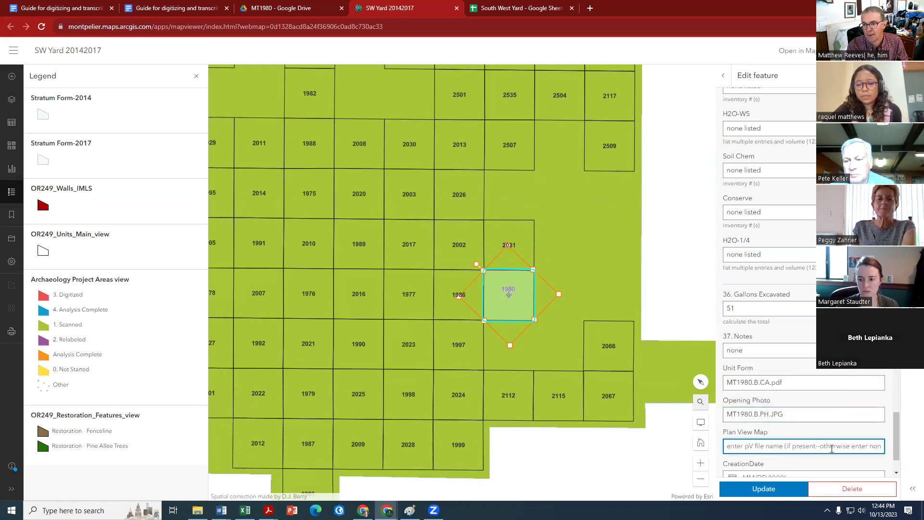
click(301, 12)
click(461, 297)
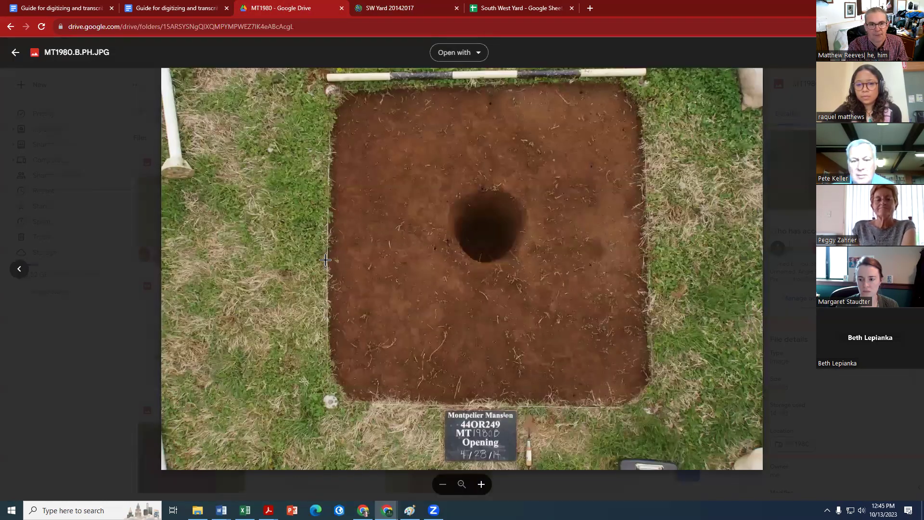
click(20, 268)
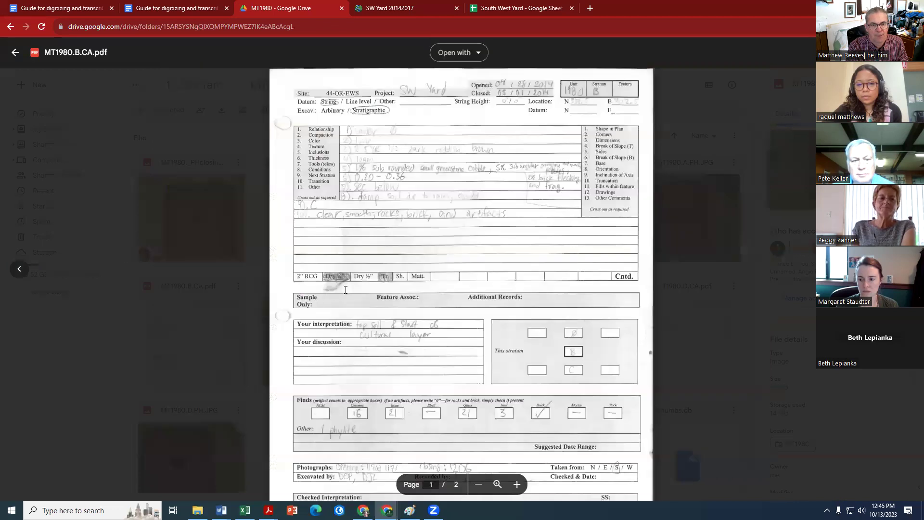
click(224, 275)
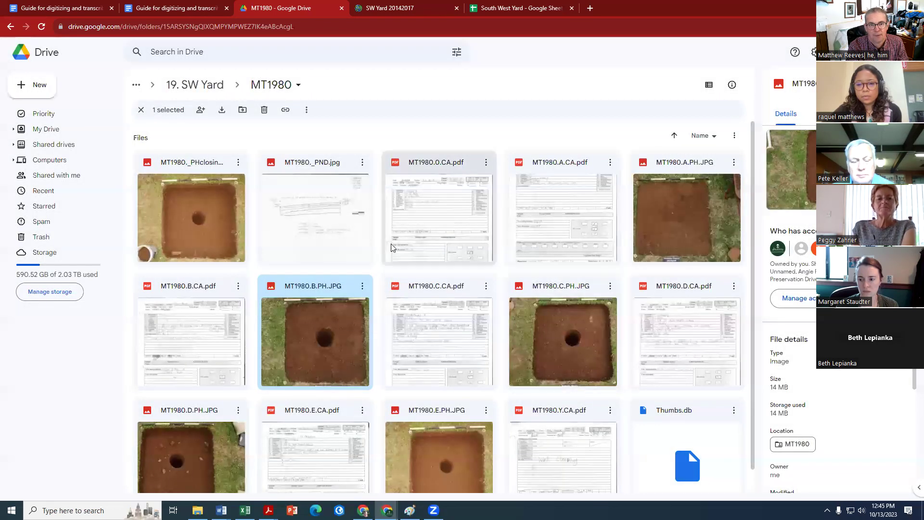
click(399, 7)
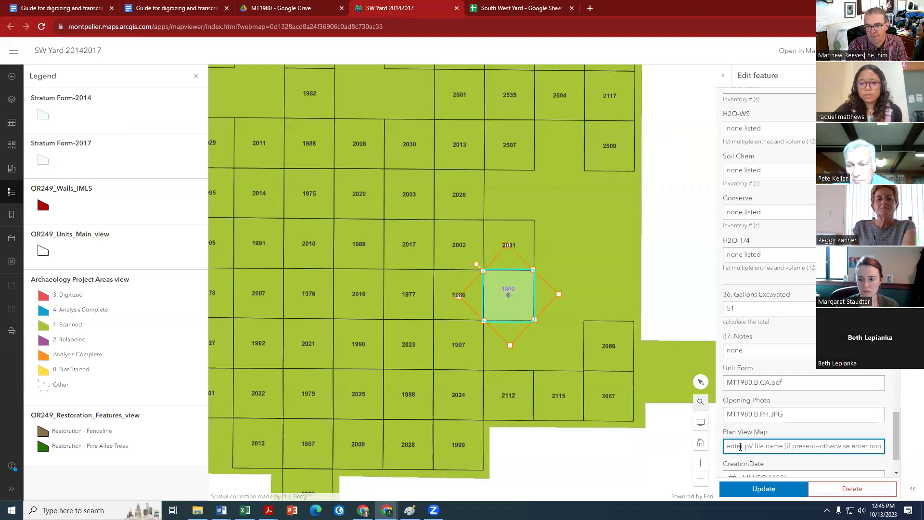
text(non)
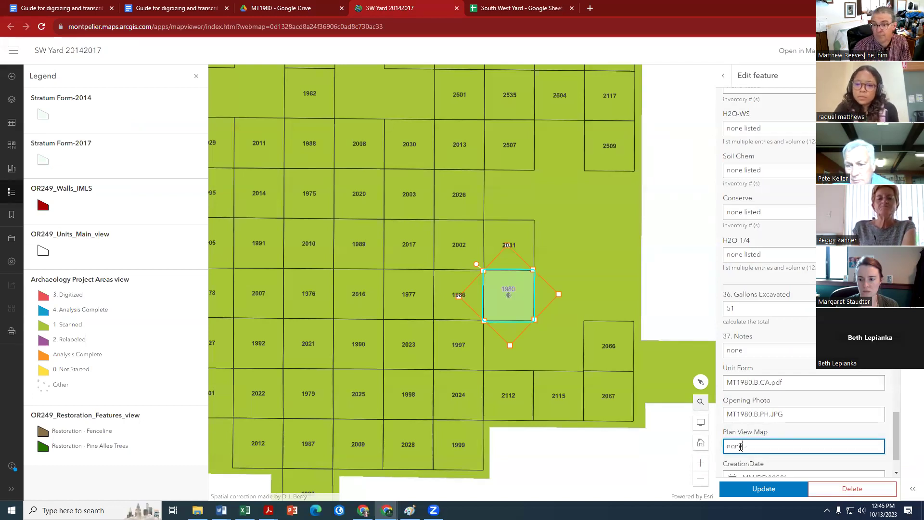
text(e)
- Set CreationDate to 10/13/2023, fill in the Creator field with the transcriber's identification, and save the feature update
scroll(763, 457, down, 2)
click(761, 412)
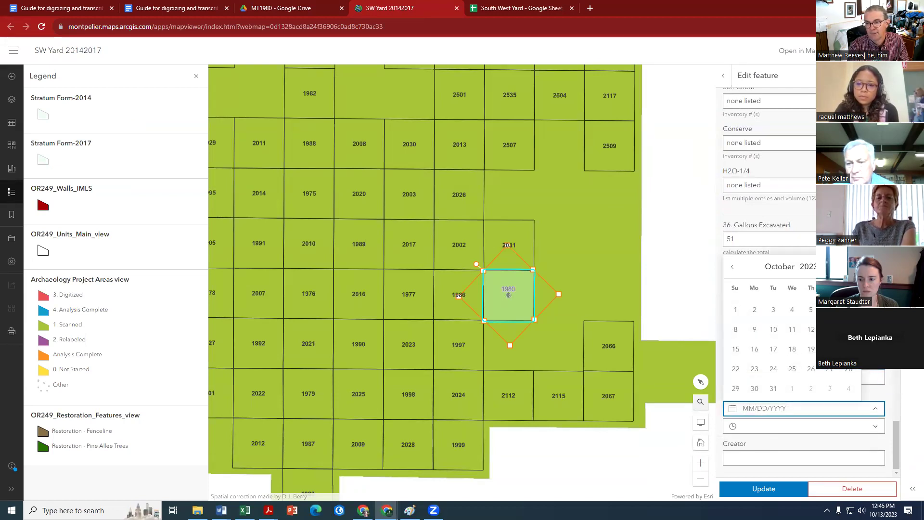
key(Return)
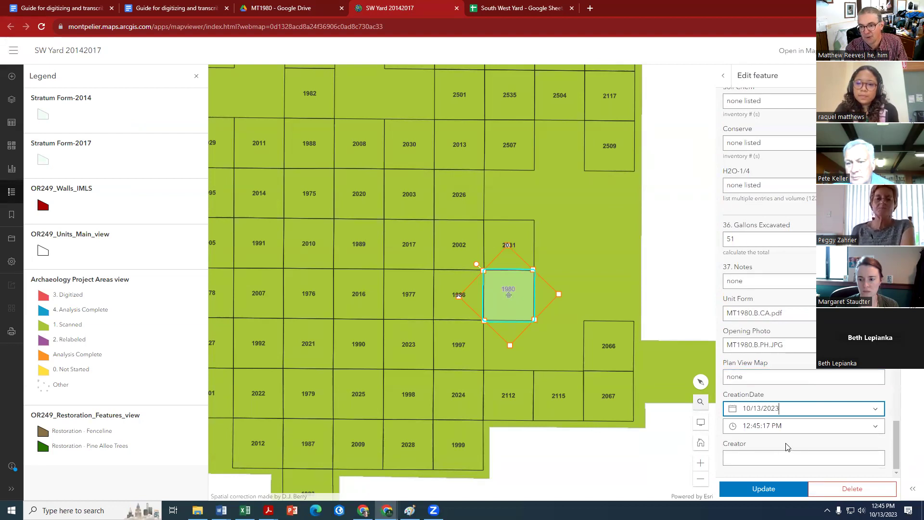
click(740, 461)
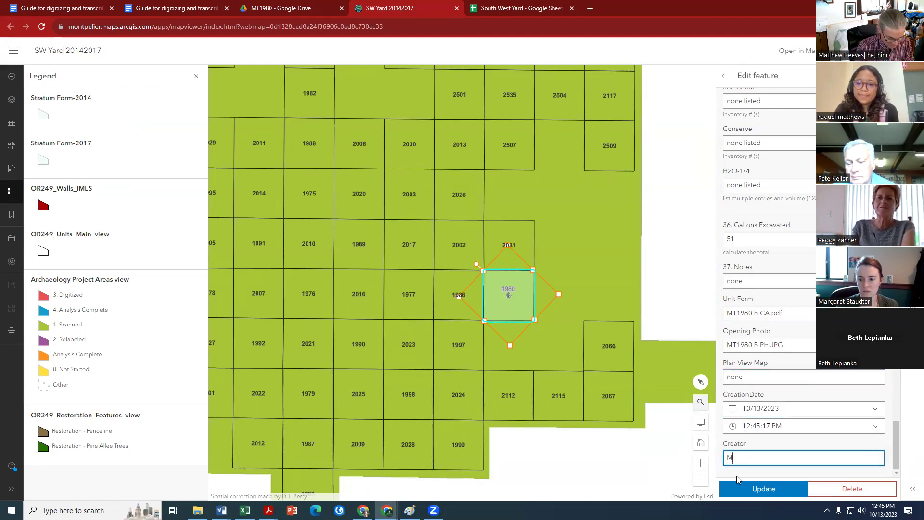
click(770, 492)
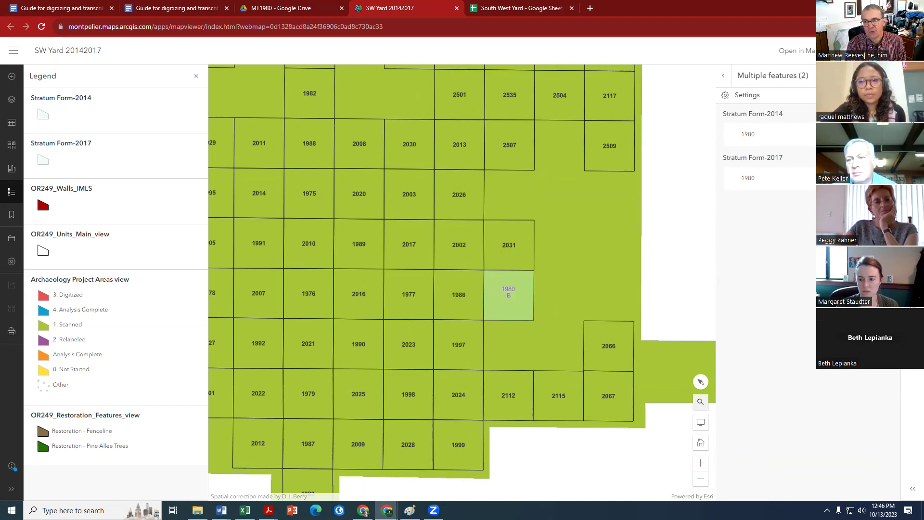
- Leave the feature editor and close the Stratum Form-2014 layer properties to give the map more room
click(723, 75)
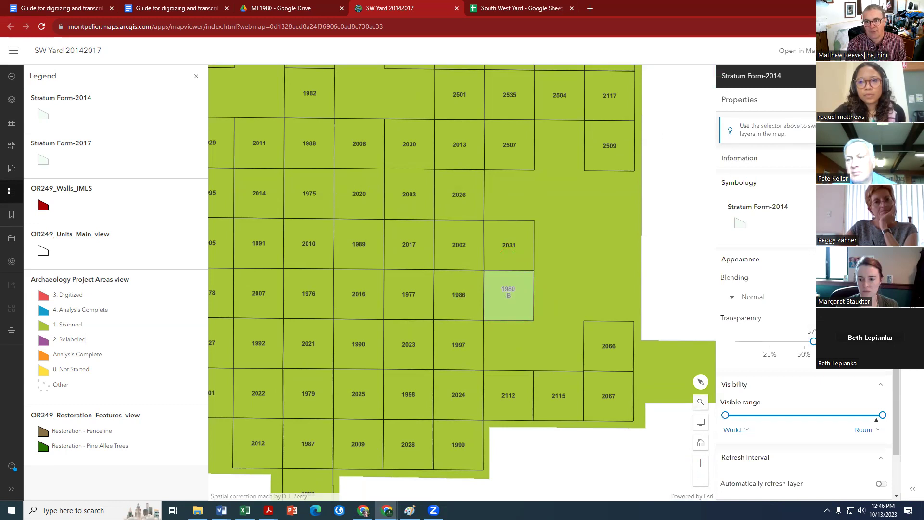
click(913, 76)
scroll(711, 217, down, 3)
scroll(737, 190, up, 3)
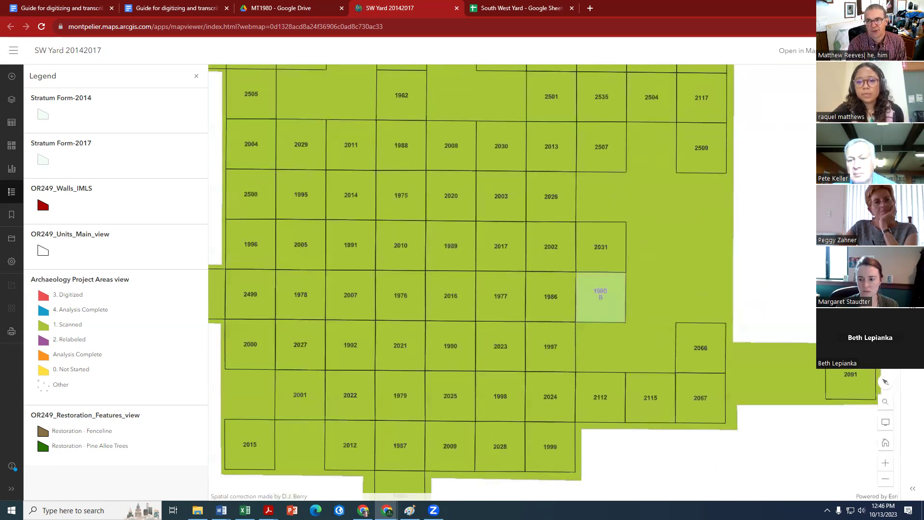
- Reopen the feature editor, open unit 1980's Stratum Form-2017 record, and review its entries down to the environmental samples
click(913, 76)
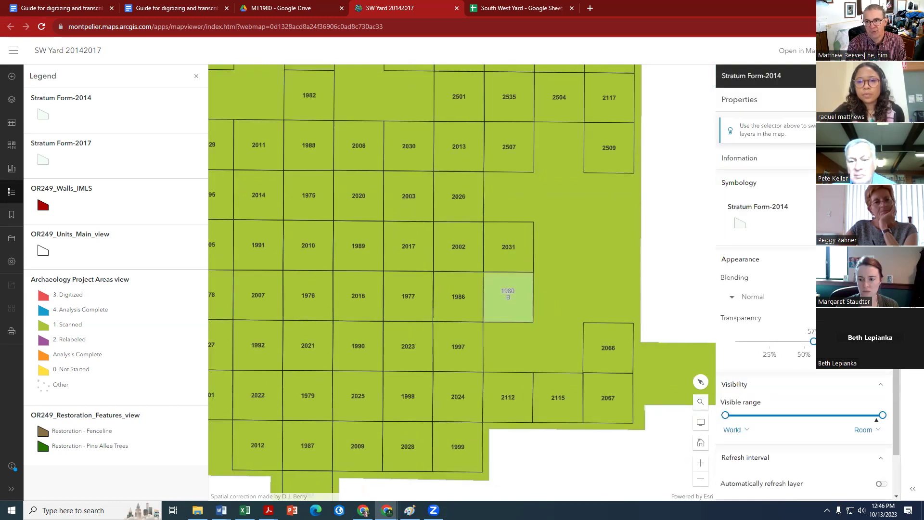
click(913, 76)
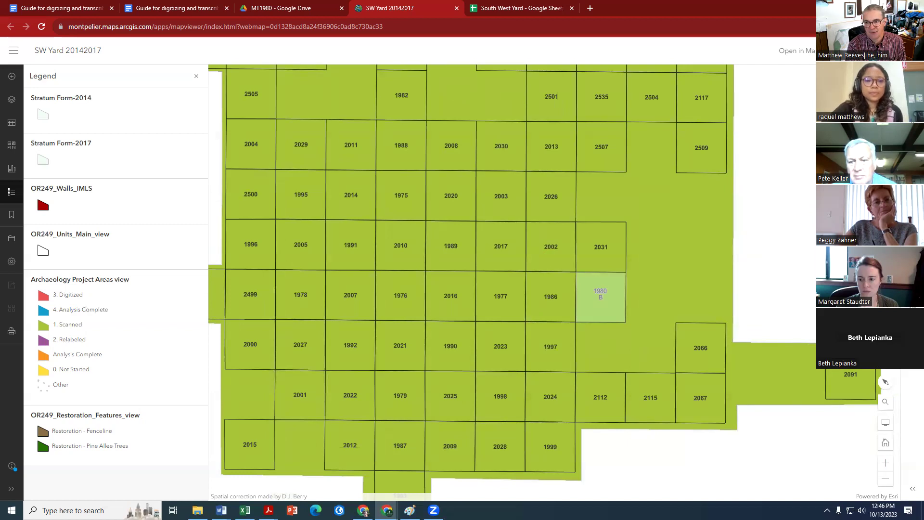
click(913, 99)
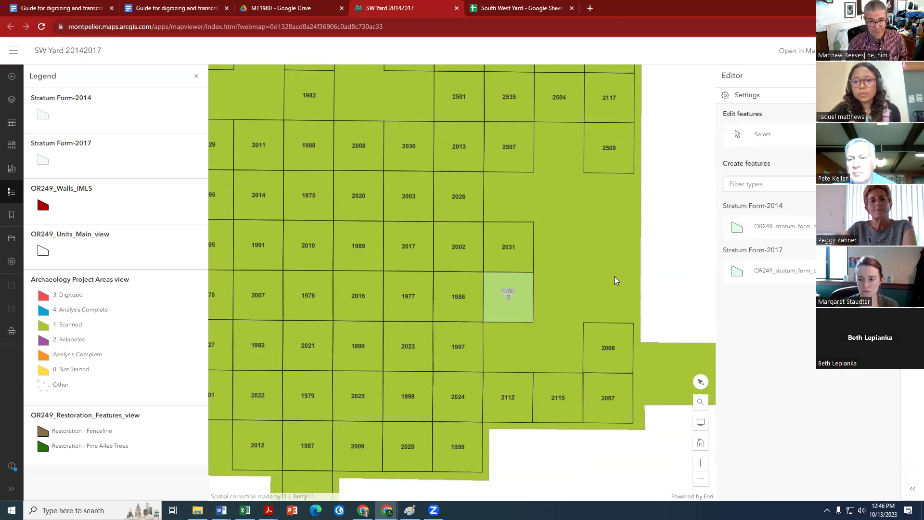
click(763, 136)
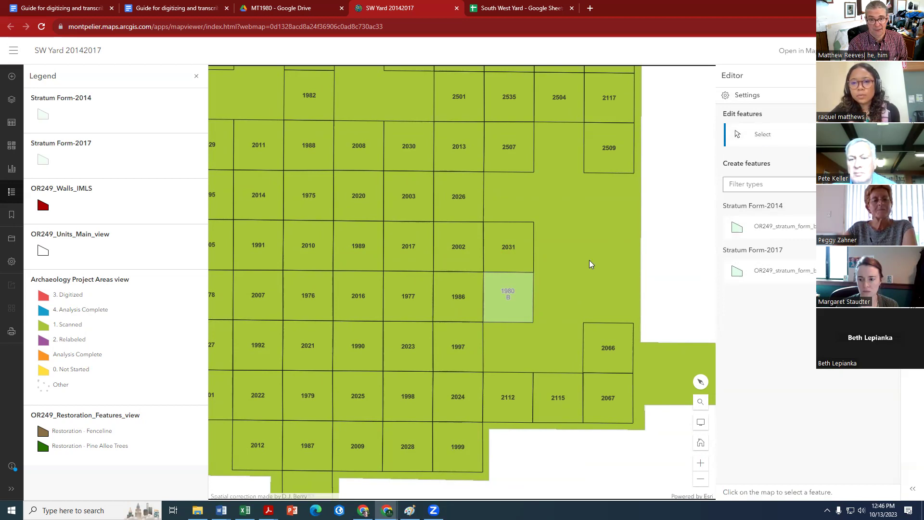
click(519, 305)
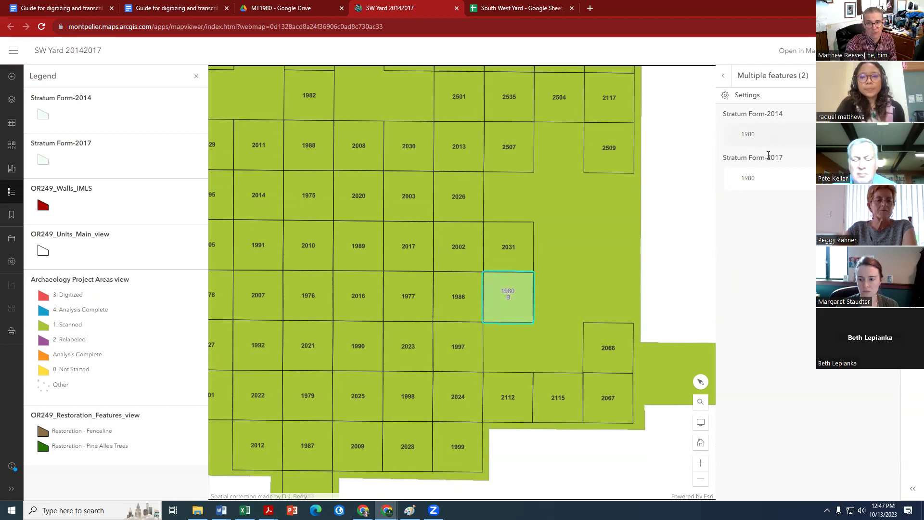
click(766, 179)
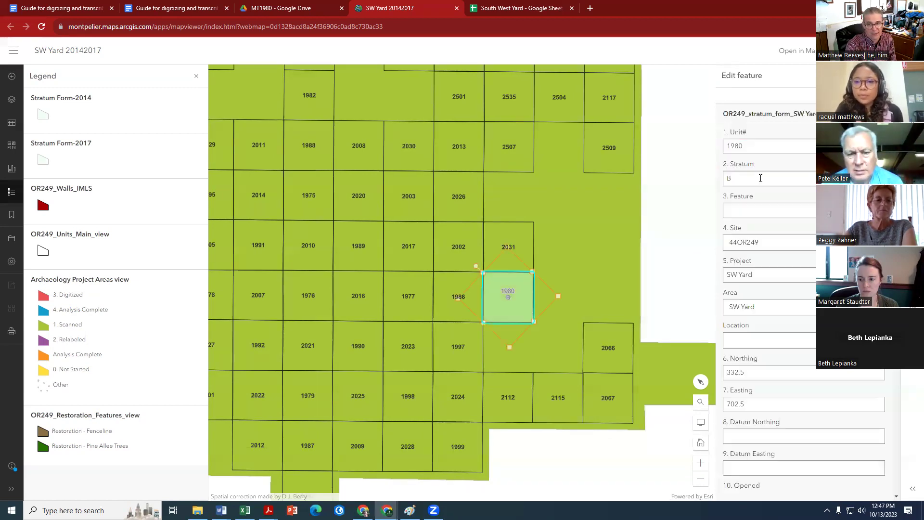
scroll(698, 308, down, 1)
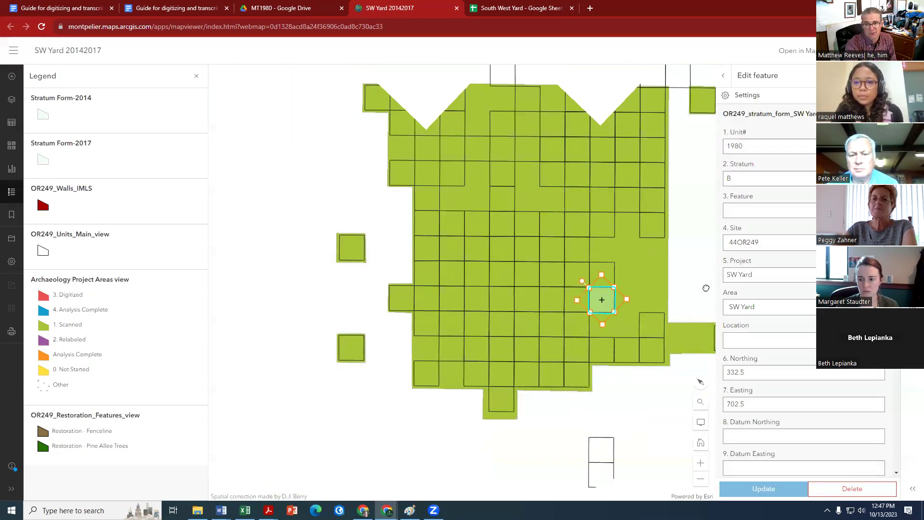
scroll(774, 274, down, 20)
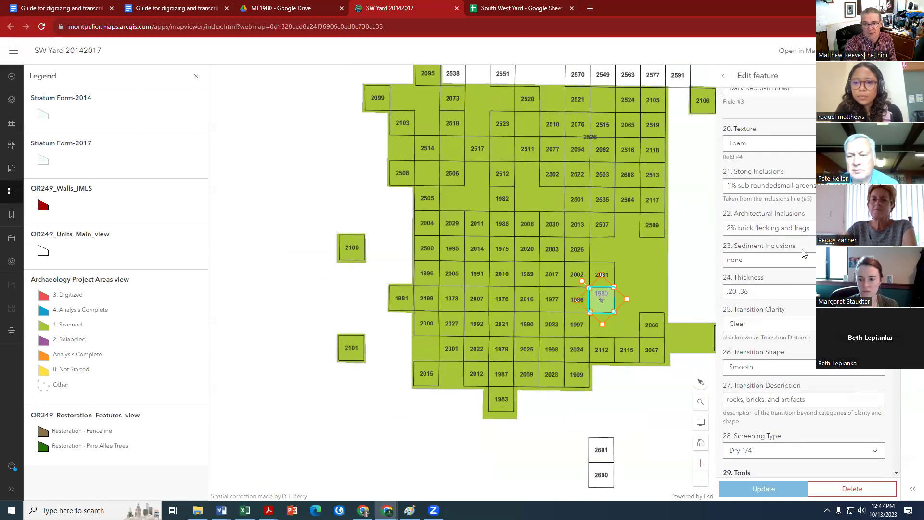
scroll(802, 254, down, 8)
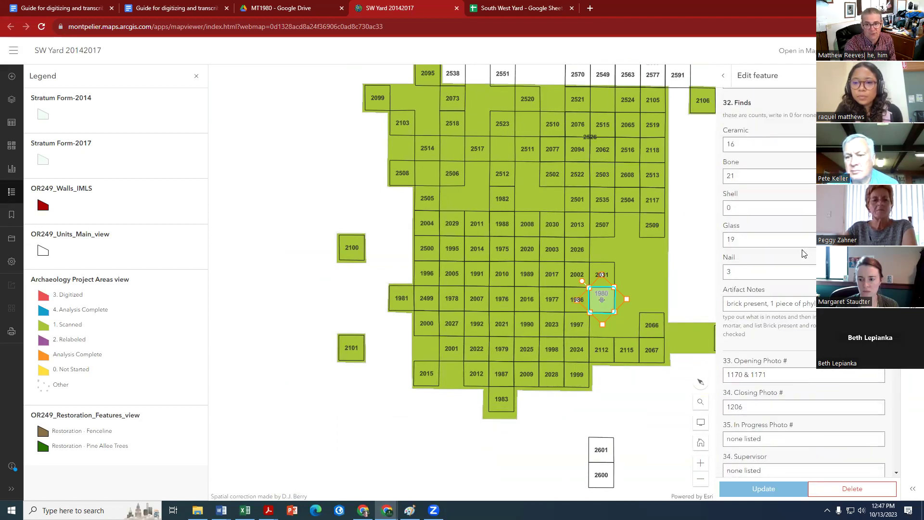
scroll(804, 254, down, 1)
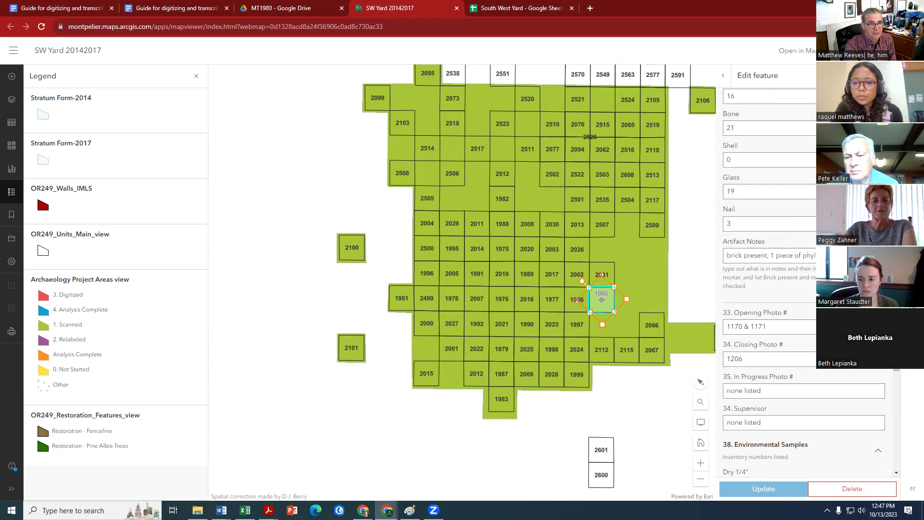
- Compare the numbered 2014 and 2017 sample stratum sheets in the digitizing and transcribing guide
click(176, 13)
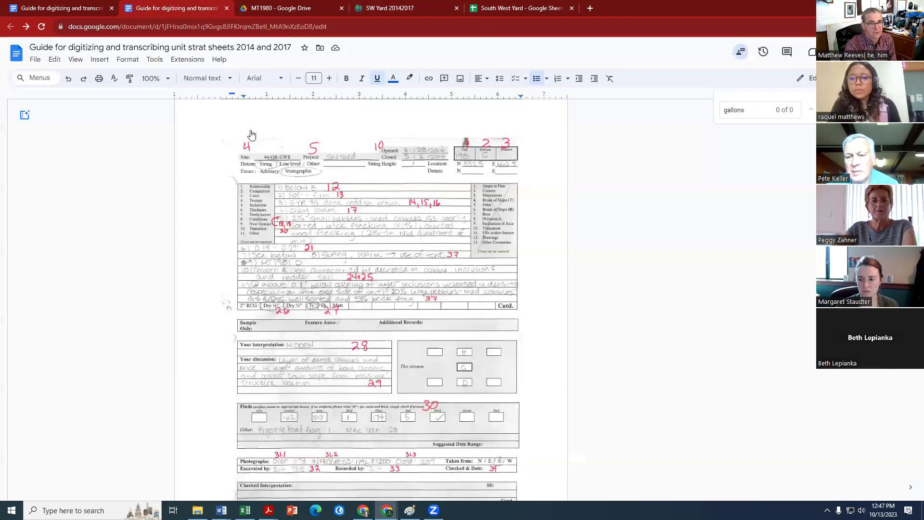
scroll(338, 301, down, 4)
scroll(338, 301, down, 4)
scroll(363, 219, up, 5)
scroll(363, 219, down, 9)
scroll(362, 219, down, 8)
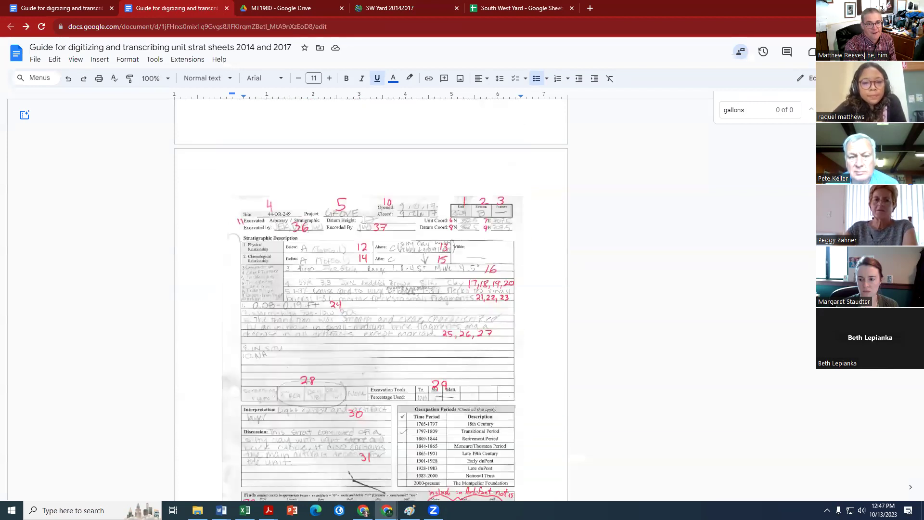
scroll(309, 225, down, 2)
scroll(318, 240, down, 9)
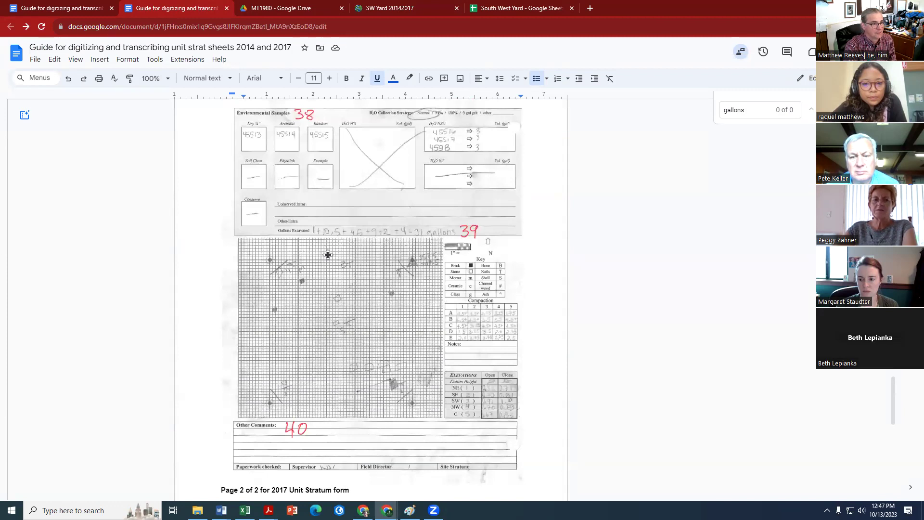
scroll(336, 252, up, 10)
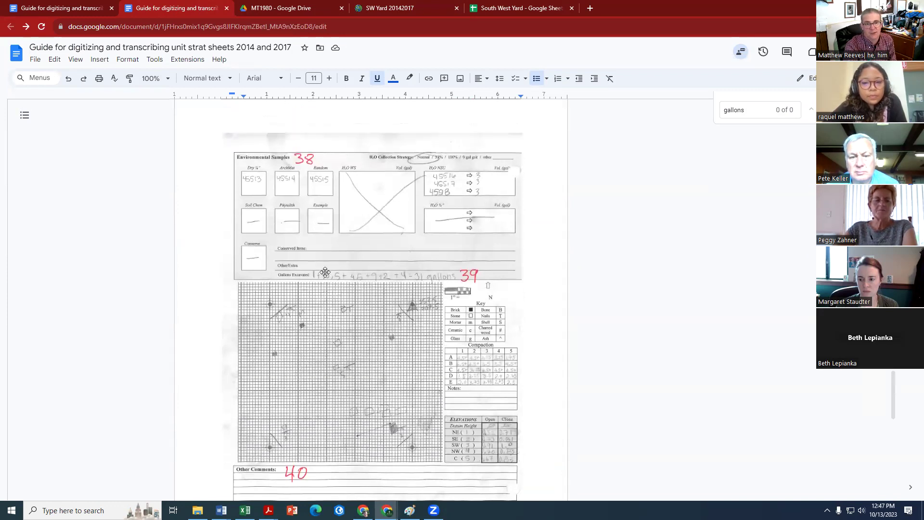
scroll(361, 207, up, 15)
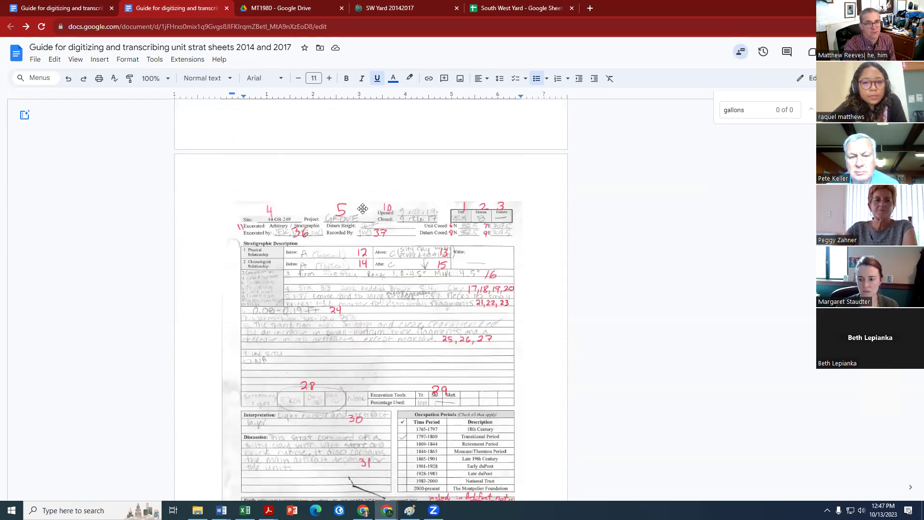
scroll(367, 212, up, 3)
scroll(397, 315, down, 3)
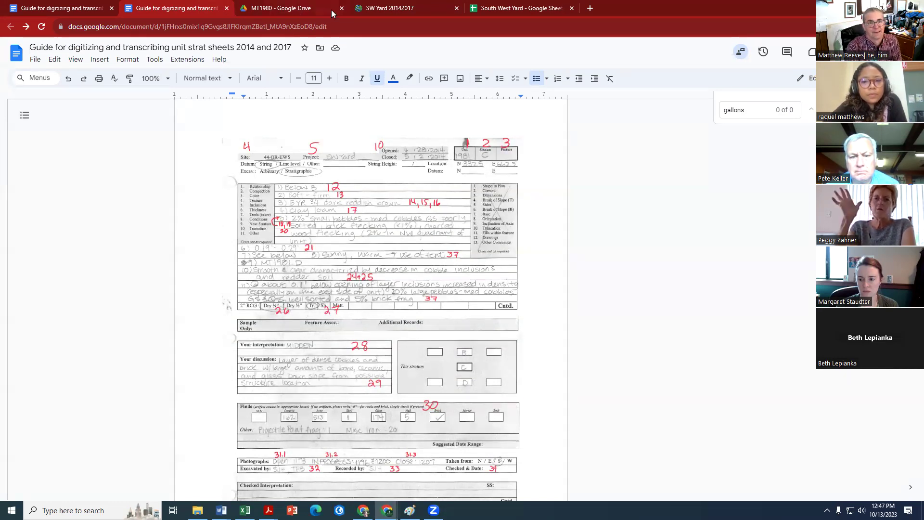
- Switch to the South West Yard spreadsheet and go through the MT1980 stratum rows from MT1980.0 to MT1980.E
click(375, 7)
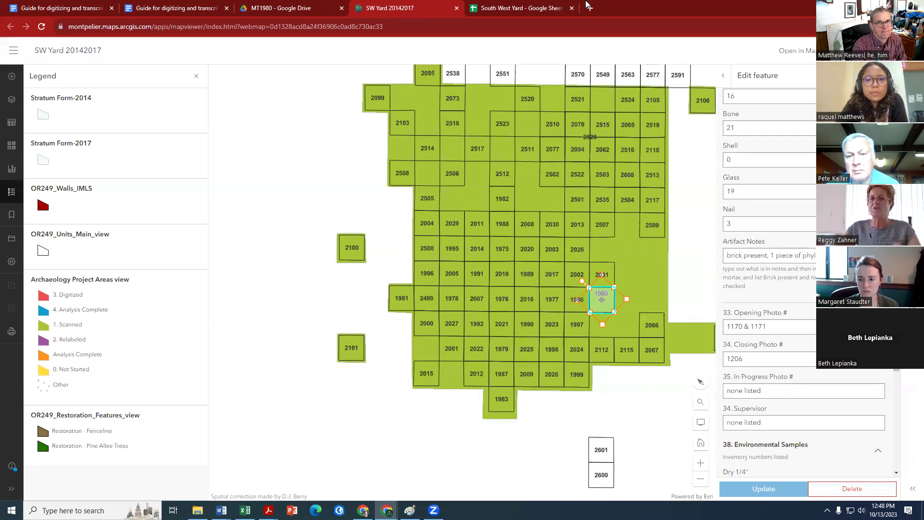
click(516, 11)
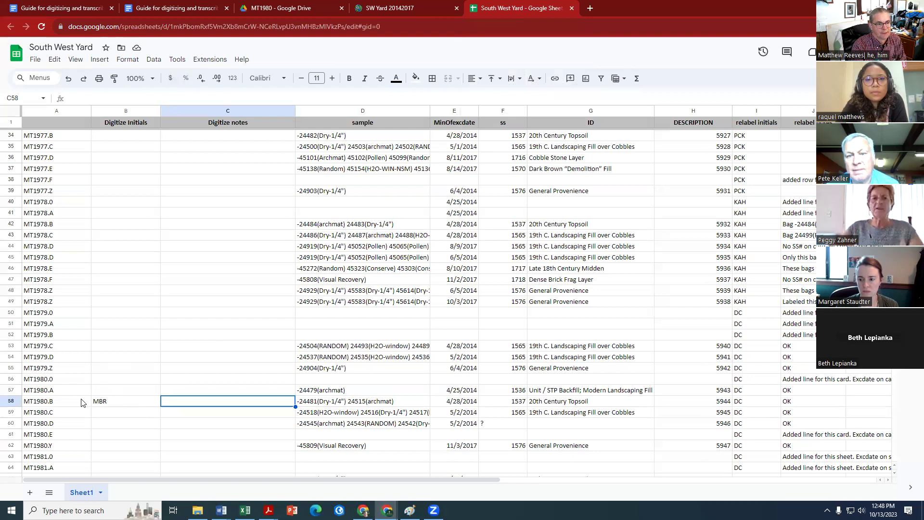
click(64, 390)
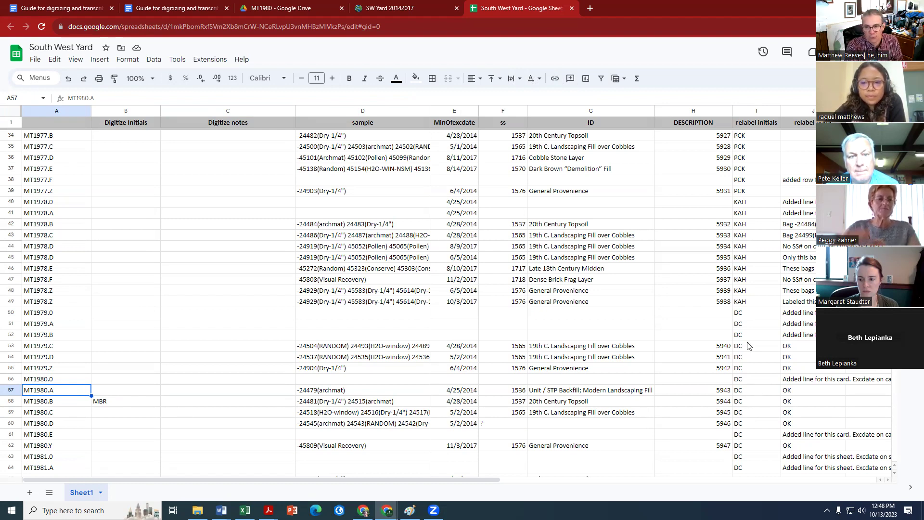
click(49, 380)
click(5, 378)
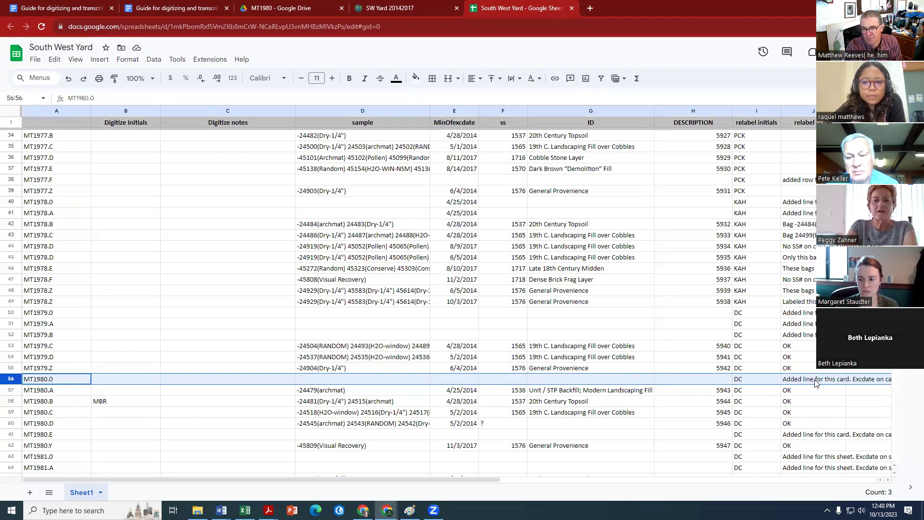
click(84, 391)
click(83, 402)
click(74, 414)
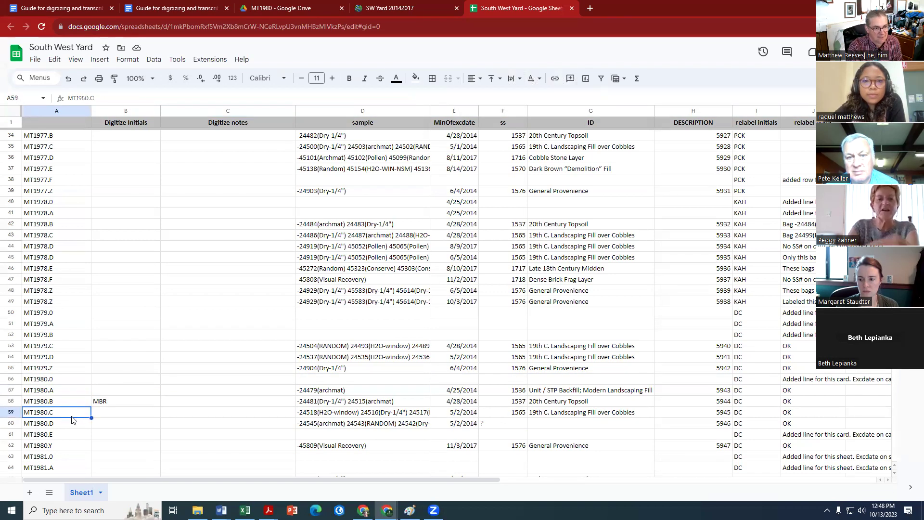
click(68, 426)
click(67, 437)
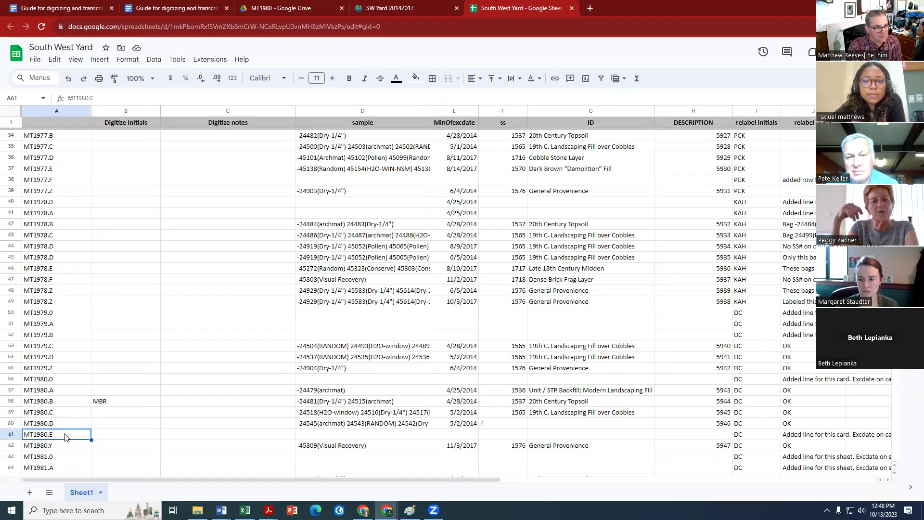
- Go through the stratum card PDFs in the MT1980 Drive folder and view the scanned sheet MT1980.Y.CA.pdf
click(255, 9)
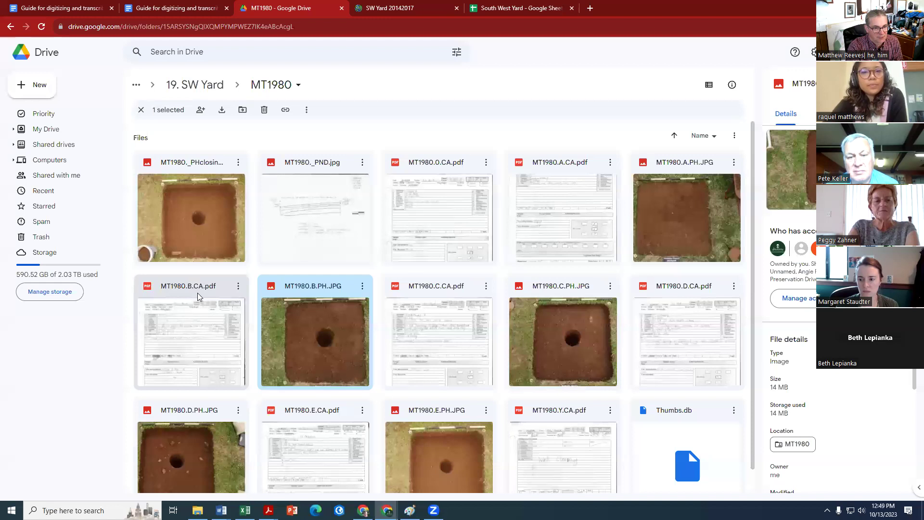
click(423, 162)
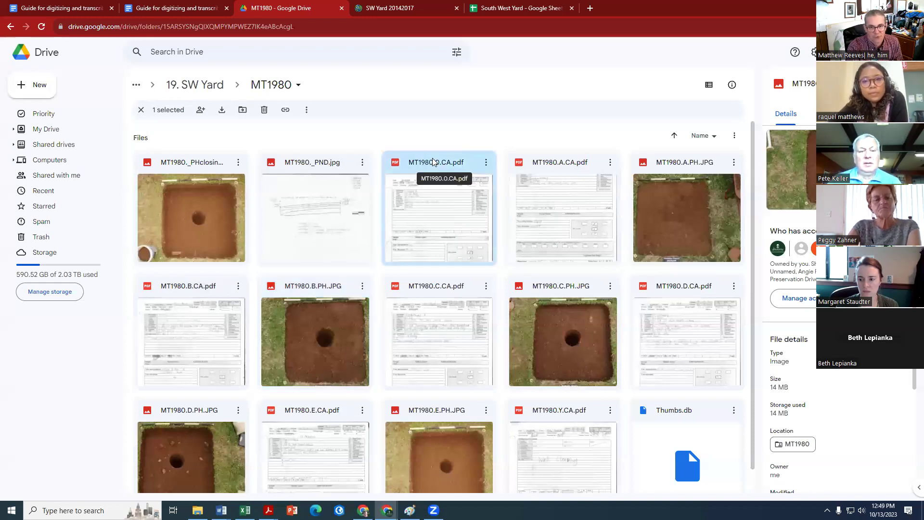
click(545, 163)
click(199, 293)
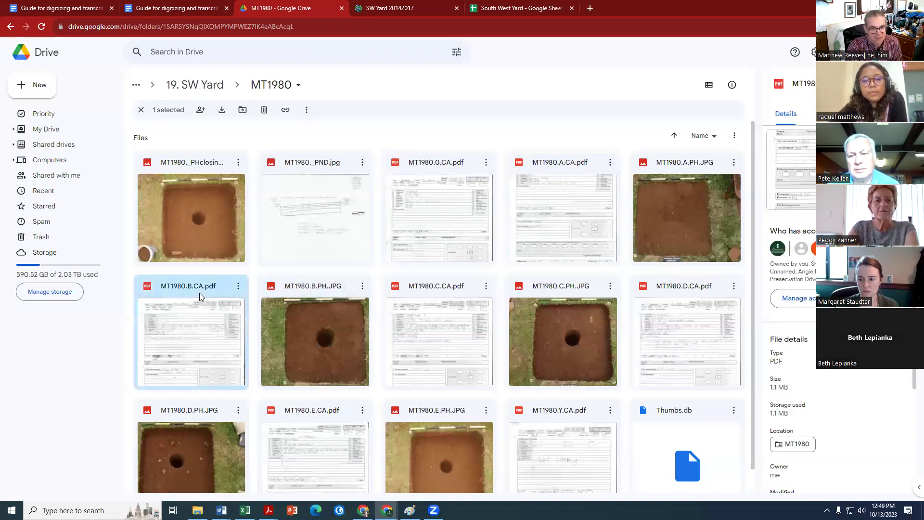
click(443, 291)
click(681, 284)
click(341, 404)
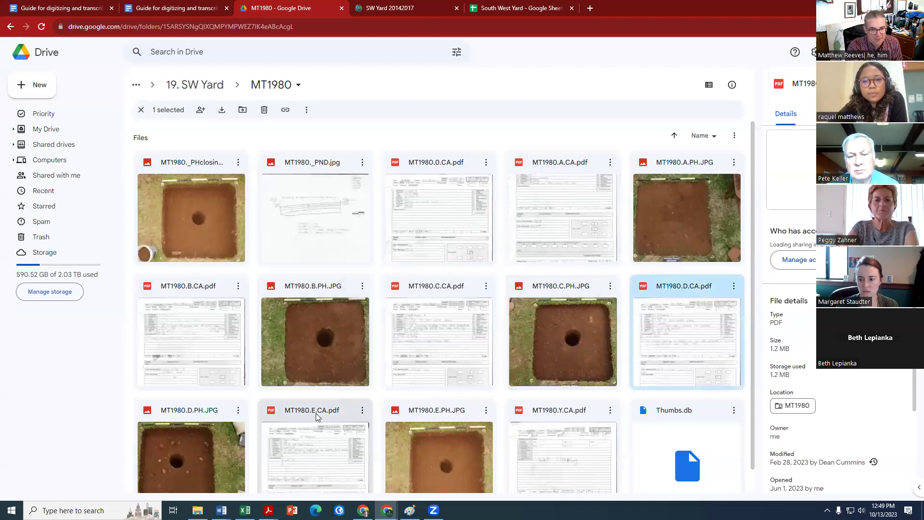
scroll(337, 404, down, 1)
click(558, 386)
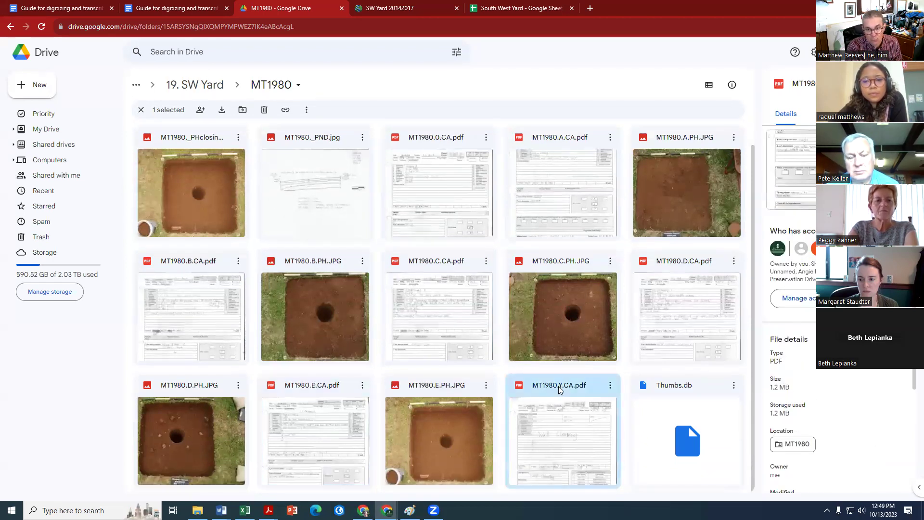
double_click(562, 408)
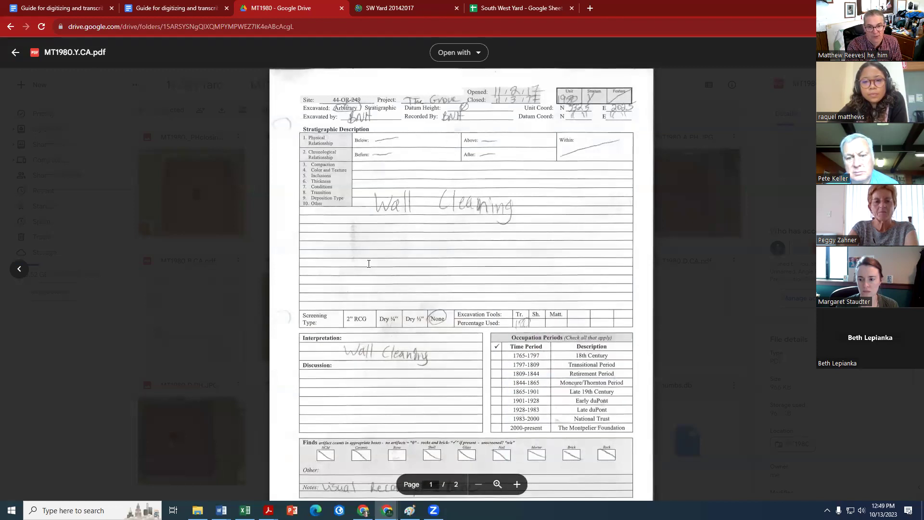
click(239, 283)
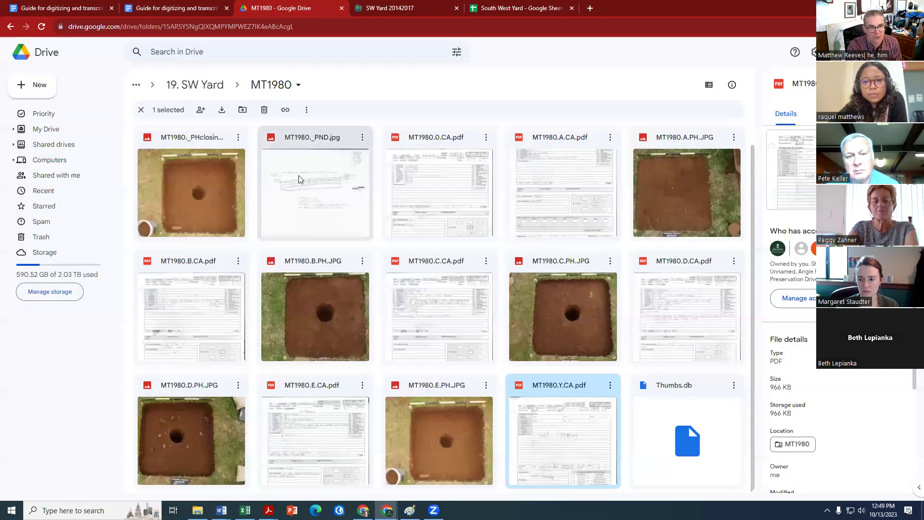
- Recheck the map and the South West Yard spreadsheet, then view the profile drawing MT1980._PND.jpg in the MT1980 Drive folder
click(397, 8)
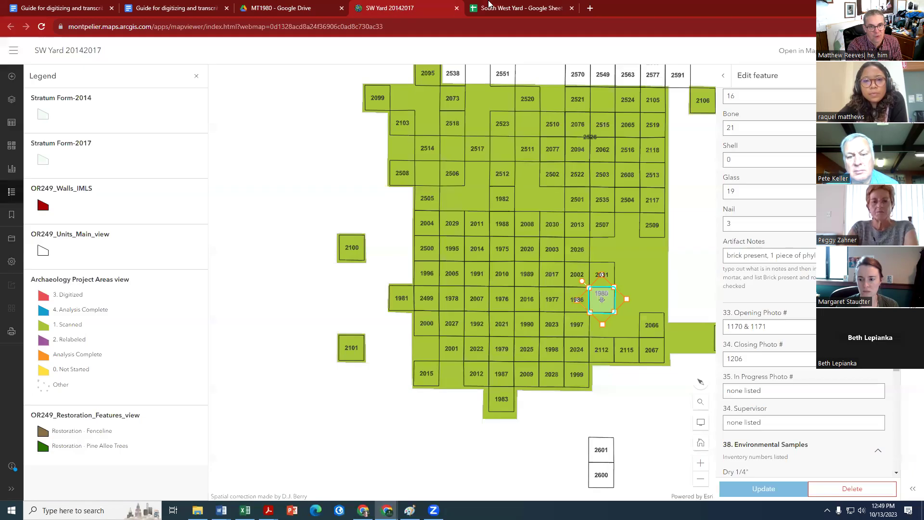
click(512, 8)
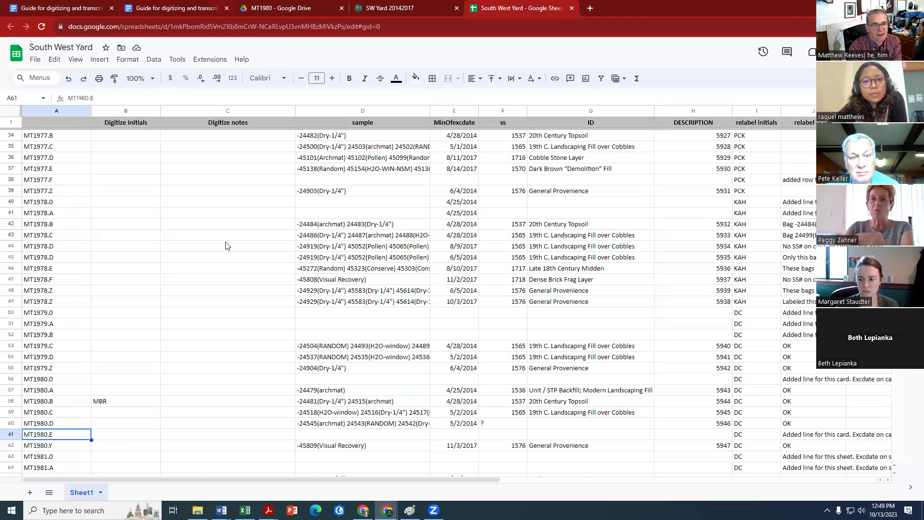
click(288, 10)
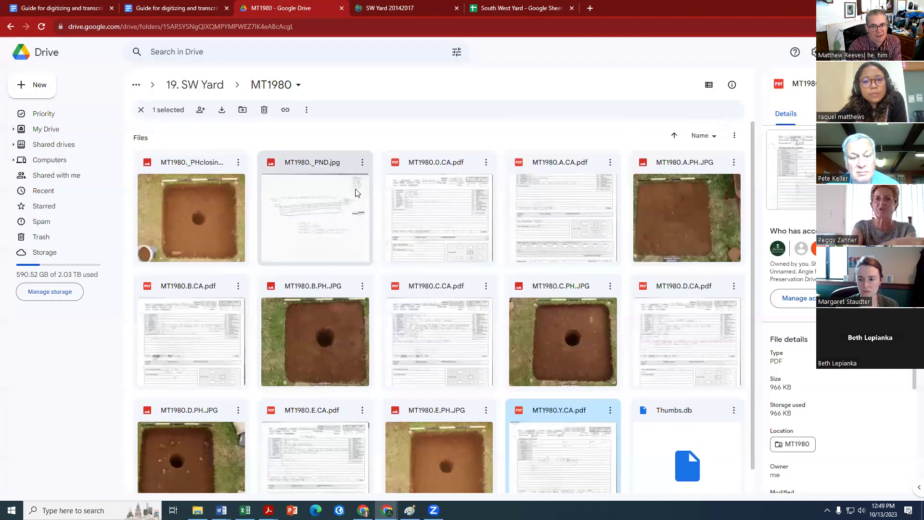
scroll(356, 192, down, 1)
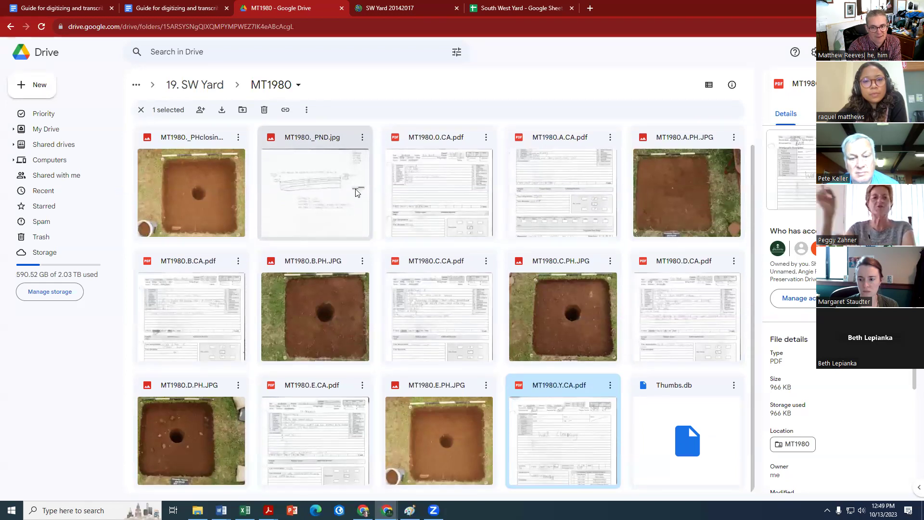
scroll(357, 193, up, 1)
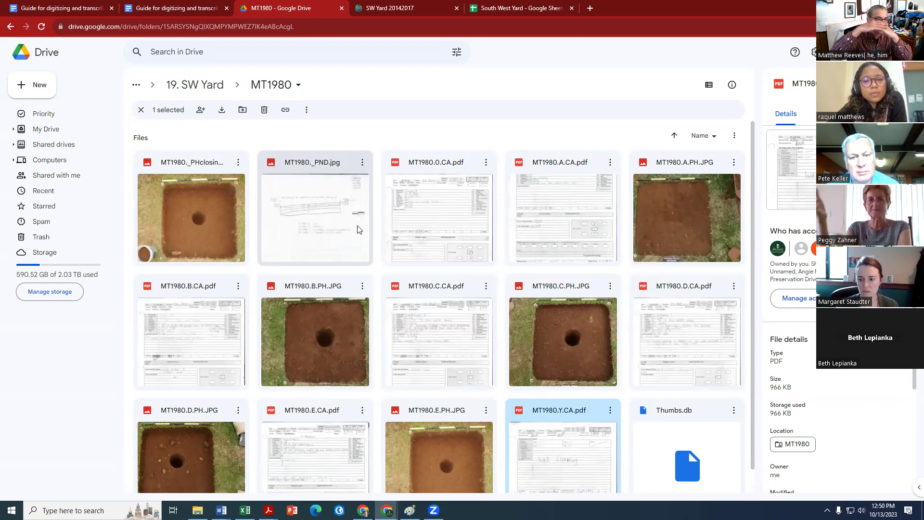
click(328, 197)
double_click(328, 197)
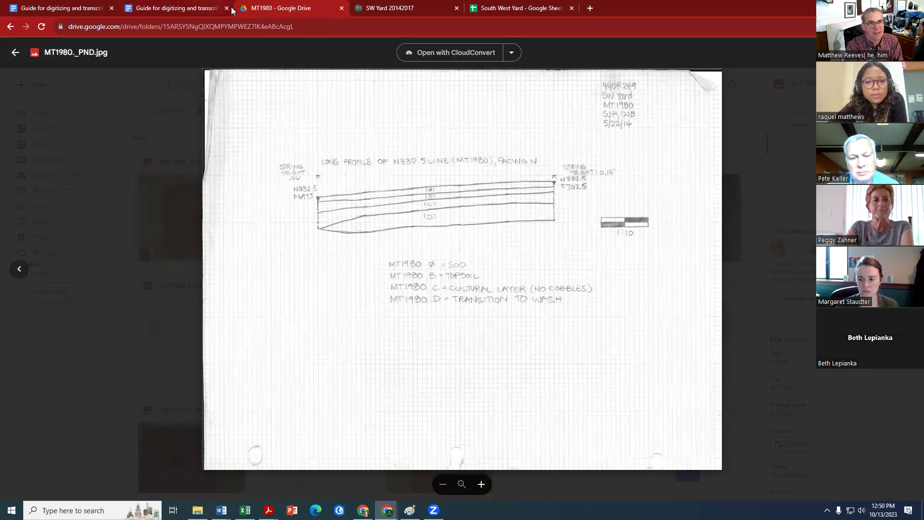
- Close the profile drawing and view the scanned stratum sheets MT1980.A.CA.pdf and both pages of MT1980.0.CA.pdf in the Drive folder
click(173, 75)
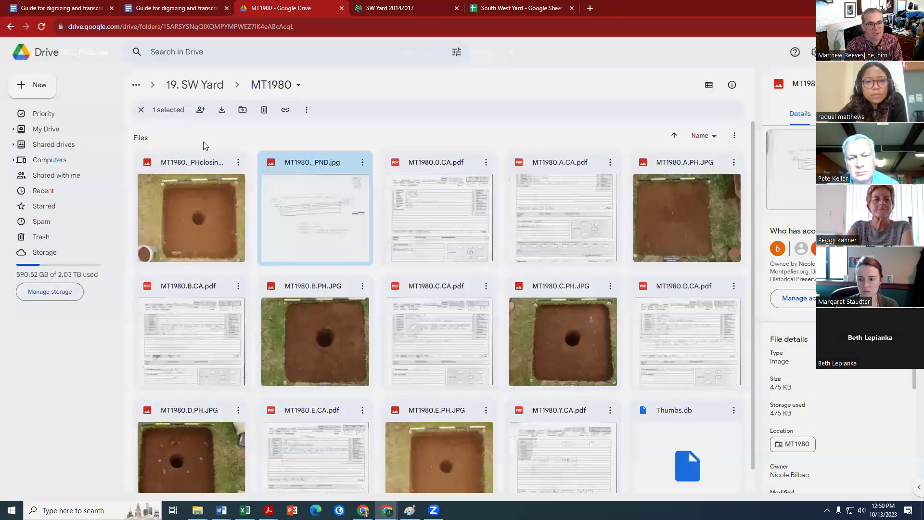
double_click(562, 217)
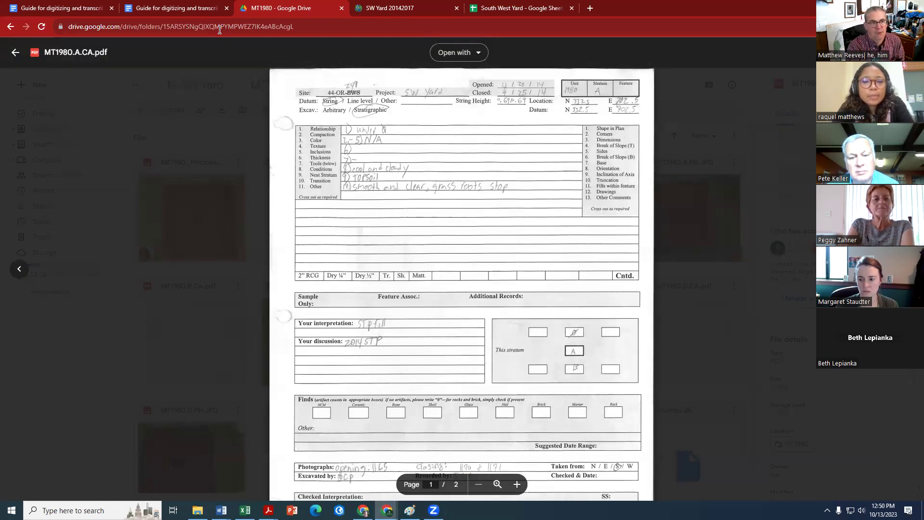
click(19, 269)
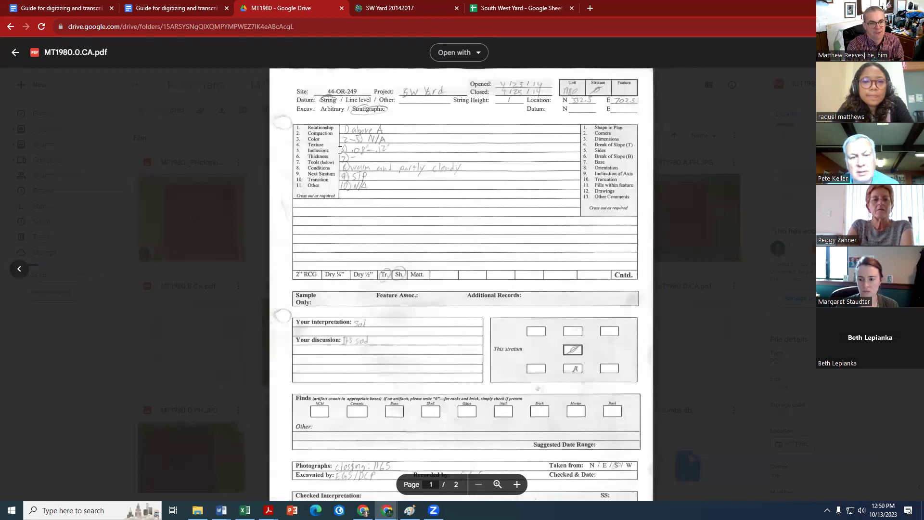
scroll(407, 329, down, 10)
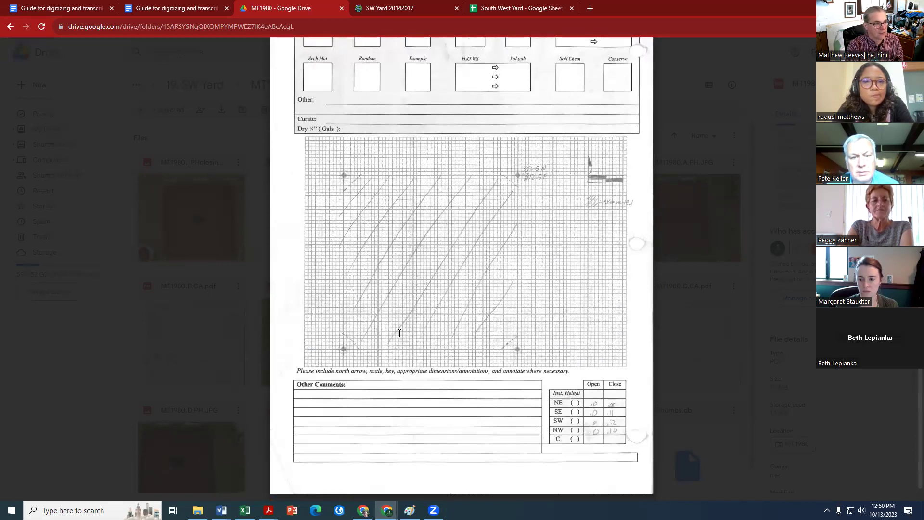
scroll(399, 333, up, 10)
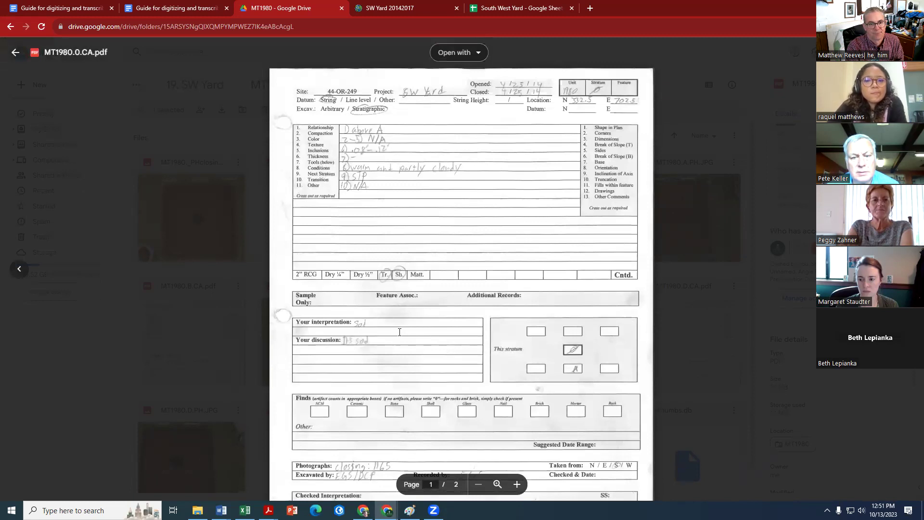
click(250, 228)
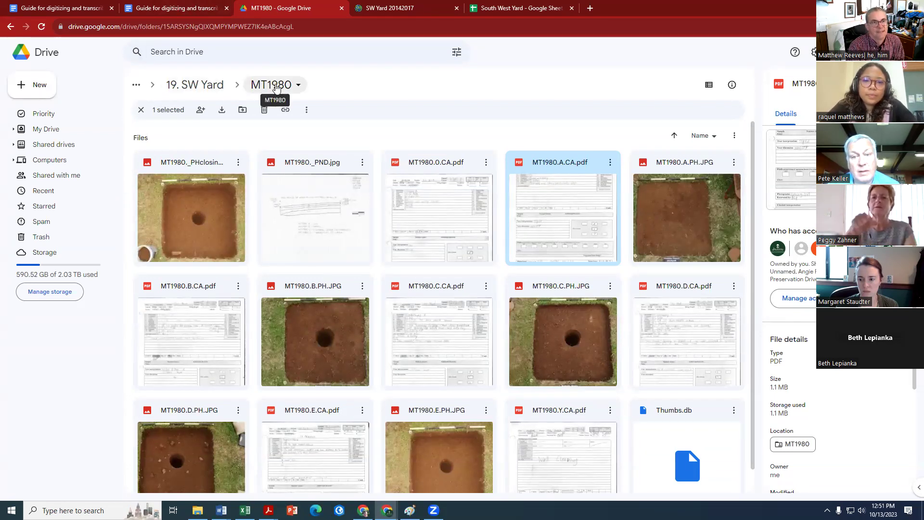
- Rename the MT1980 Drive folder as "MT1980-IP MBR"
click(295, 85)
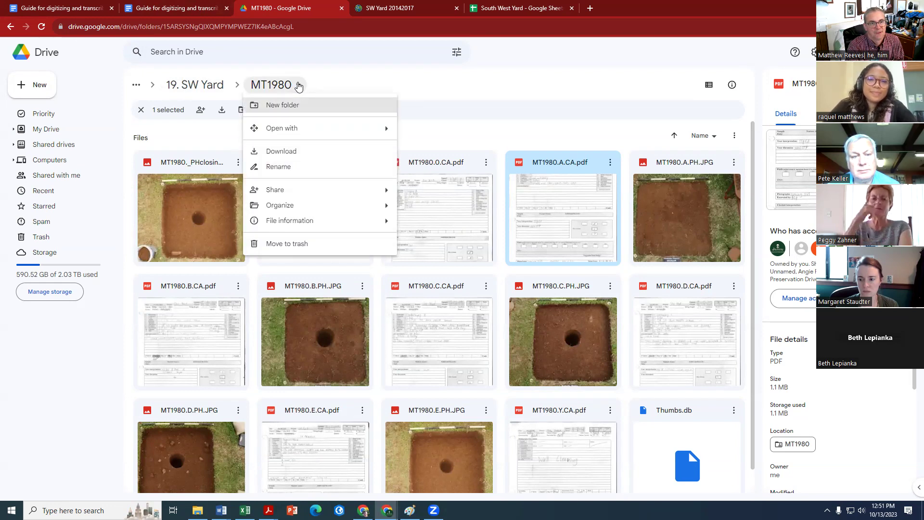
click(282, 167)
click(419, 266)
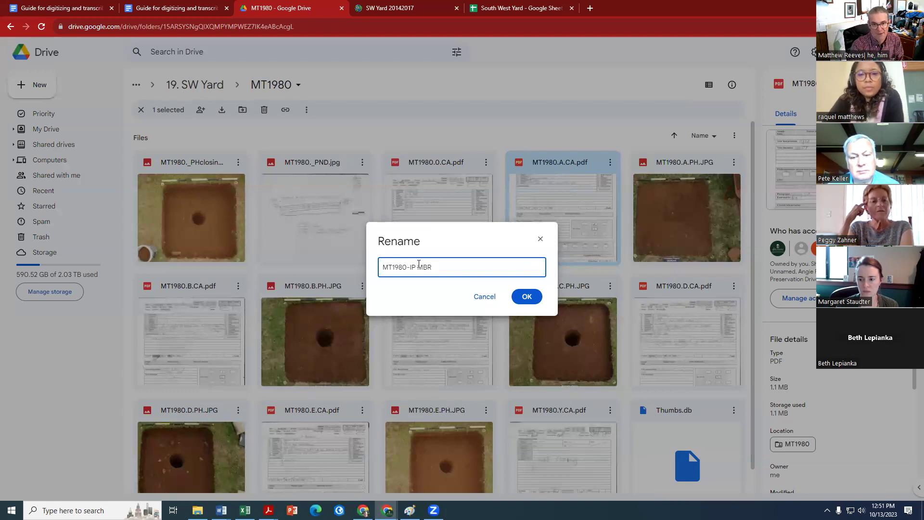
text(-IP MBR)
click(526, 297)
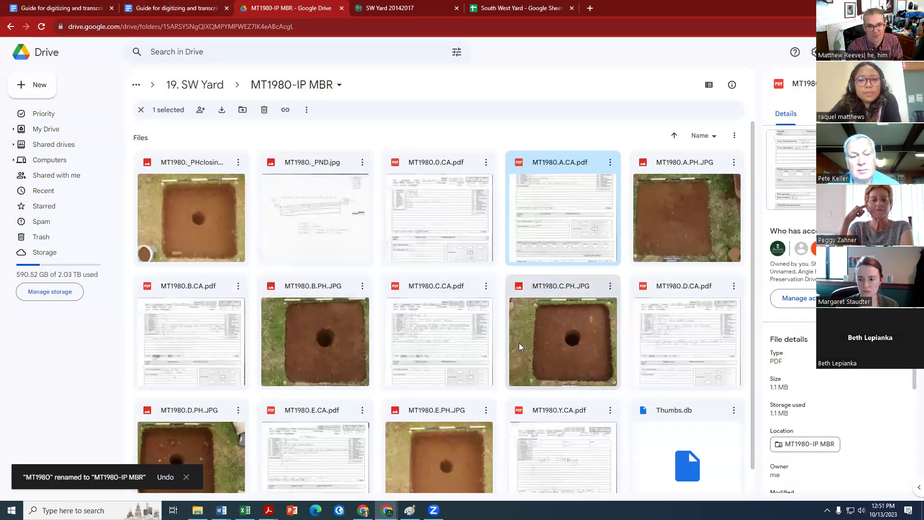
scroll(386, 329, down, 1)
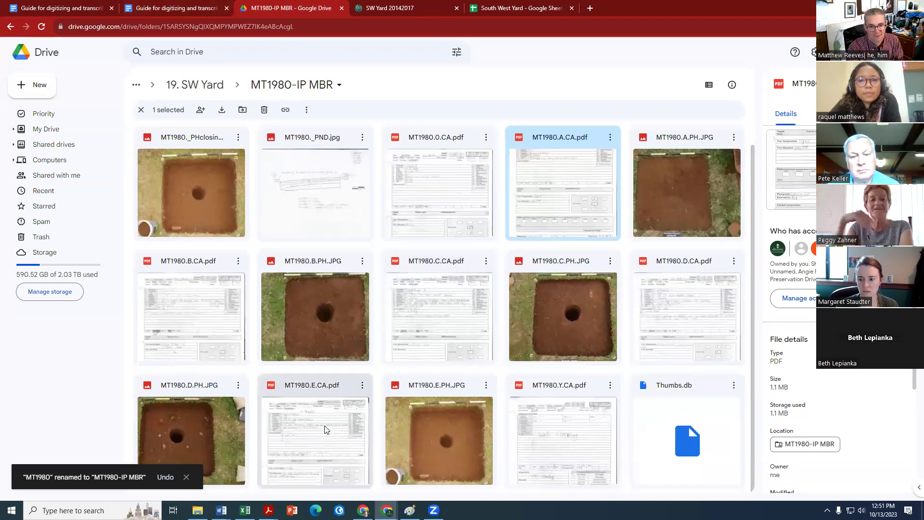
scroll(323, 425, up, 1)
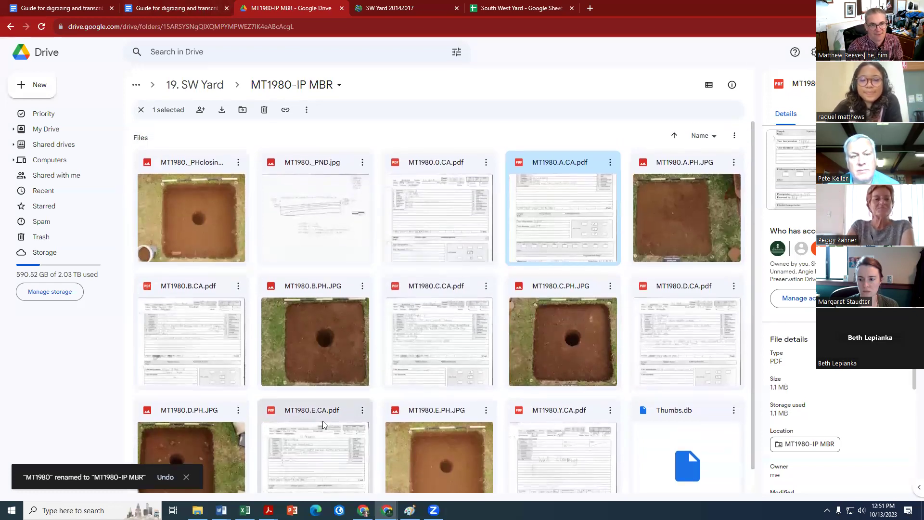
- Switch to the SW Yard 20142017 map and bring up the MT1213.A stratum record in the digitized Front Yard area
click(391, 8)
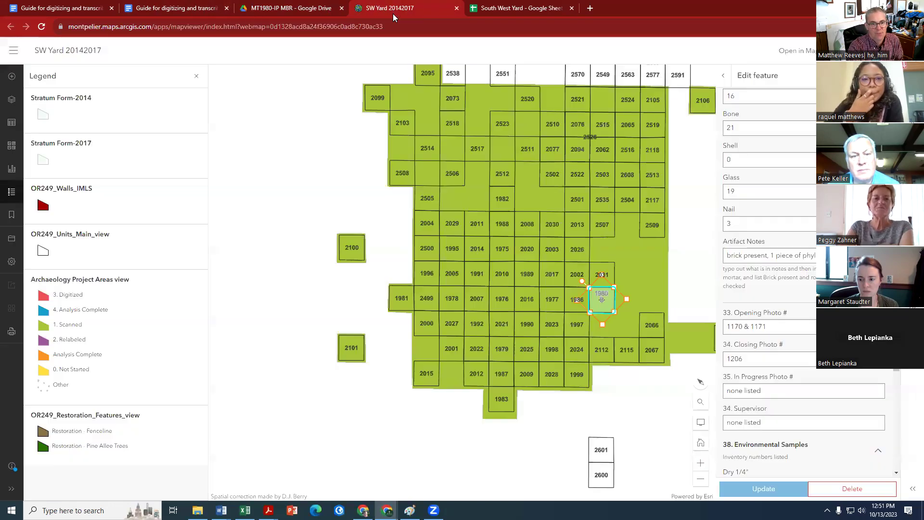
scroll(393, 170, down, 2)
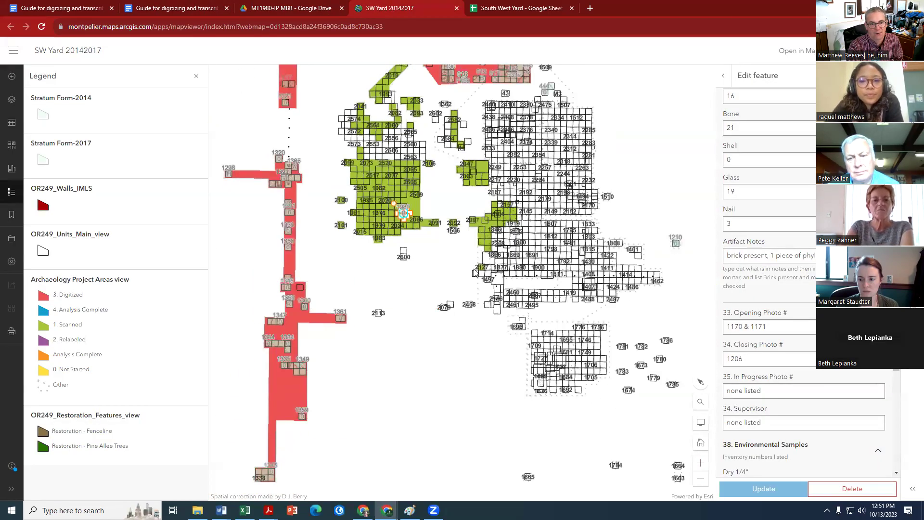
drag(432, 253, 484, 440)
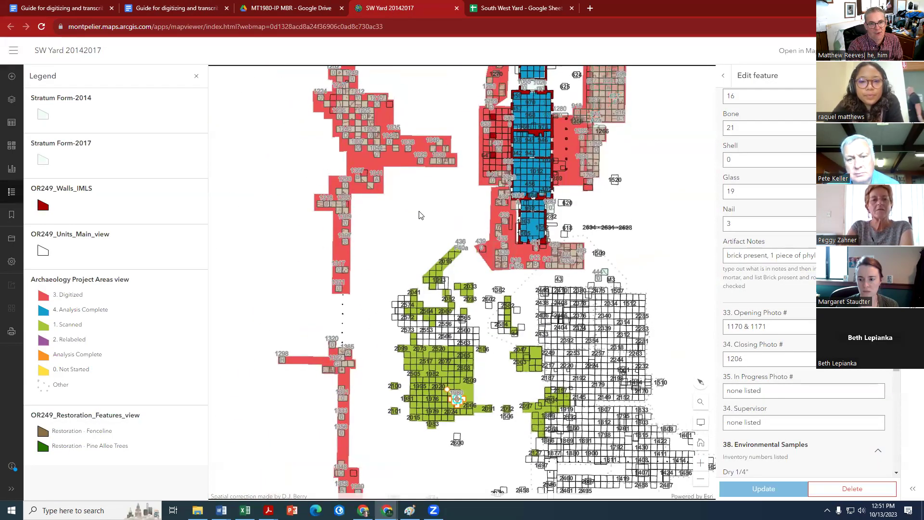
drag(409, 116, 382, 262)
scroll(382, 261, up, 3)
scroll(382, 263, up, 5)
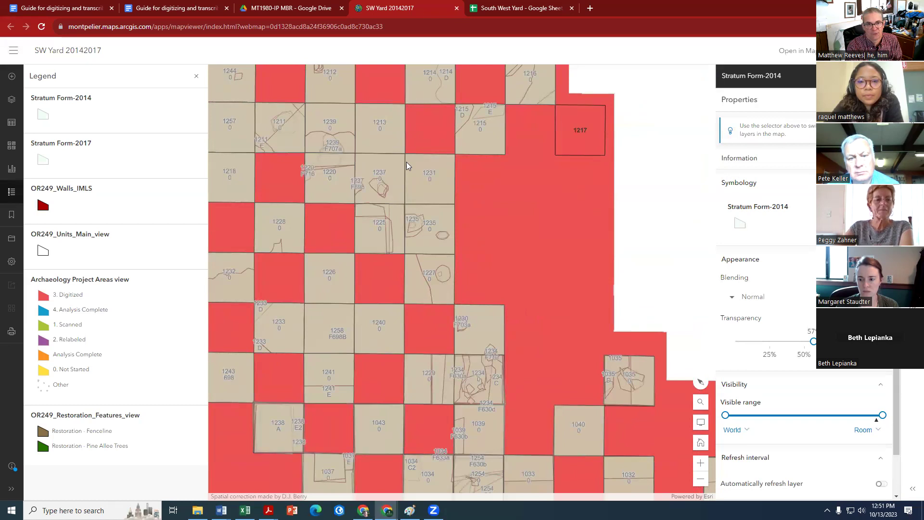
click(388, 144)
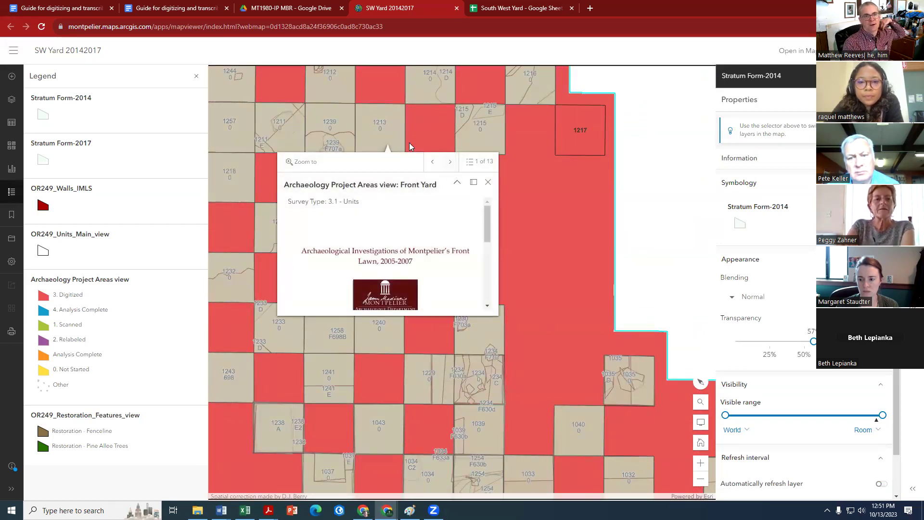
scroll(544, 180, down, 1)
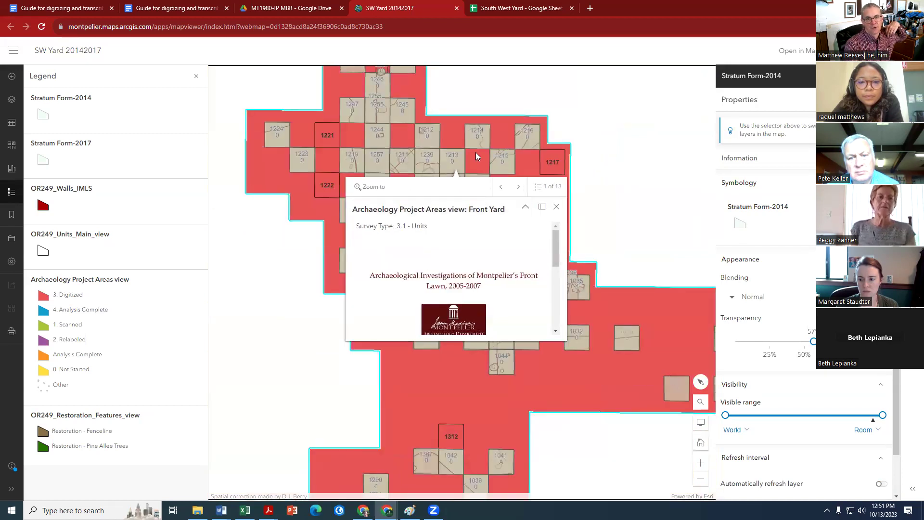
click(518, 187)
click(519, 188)
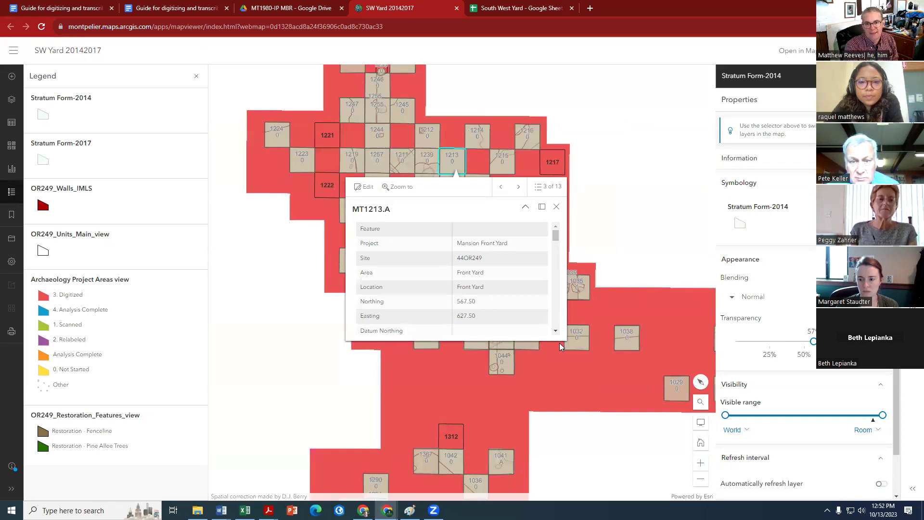
- Enlarge and read through the MT1213.A record, view its linked unit form PDF, and close both
click(542, 207)
scroll(341, 272, down, 15)
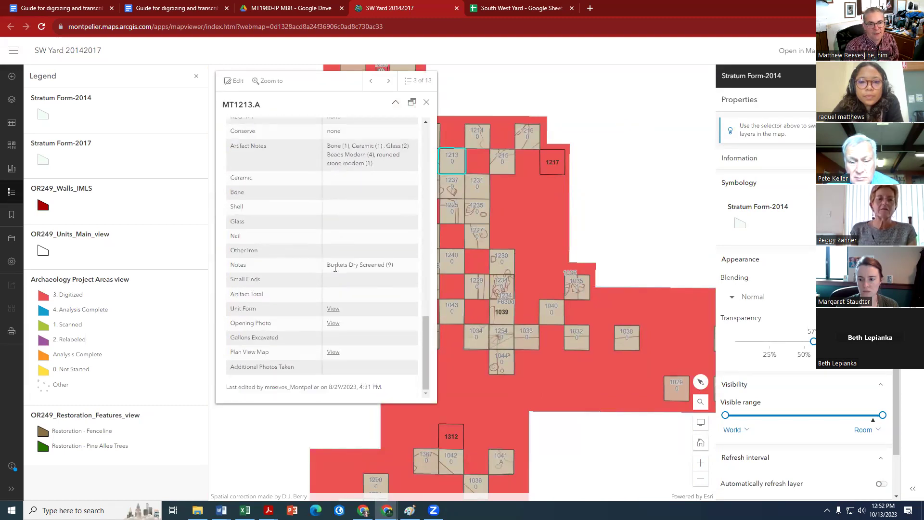
scroll(335, 268, up, 5)
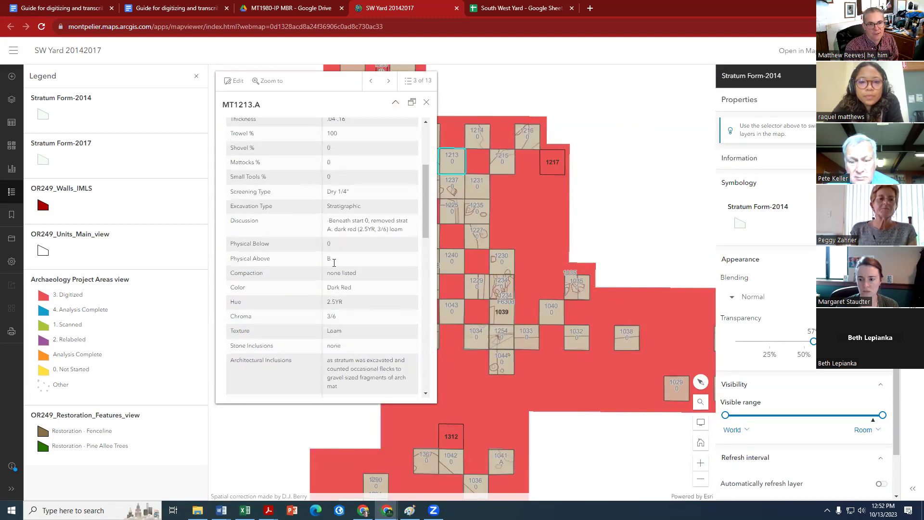
scroll(334, 264, down, 5)
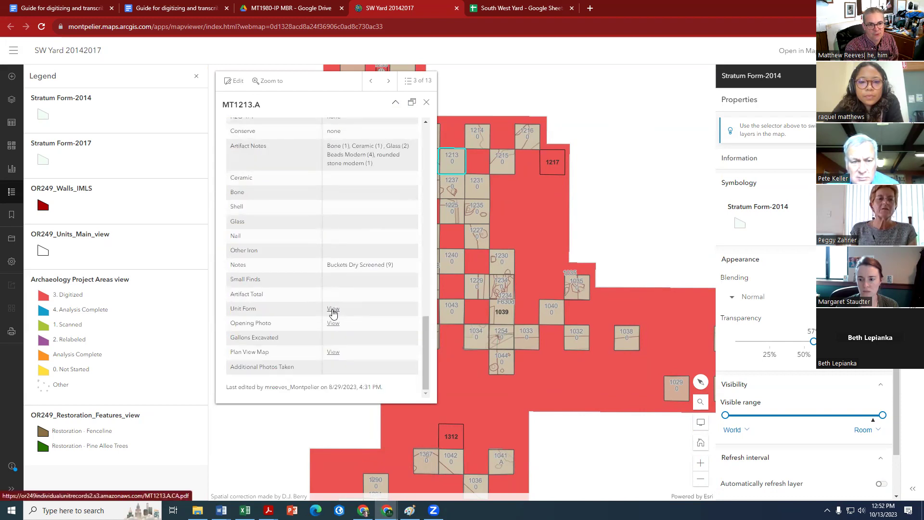
click(333, 310)
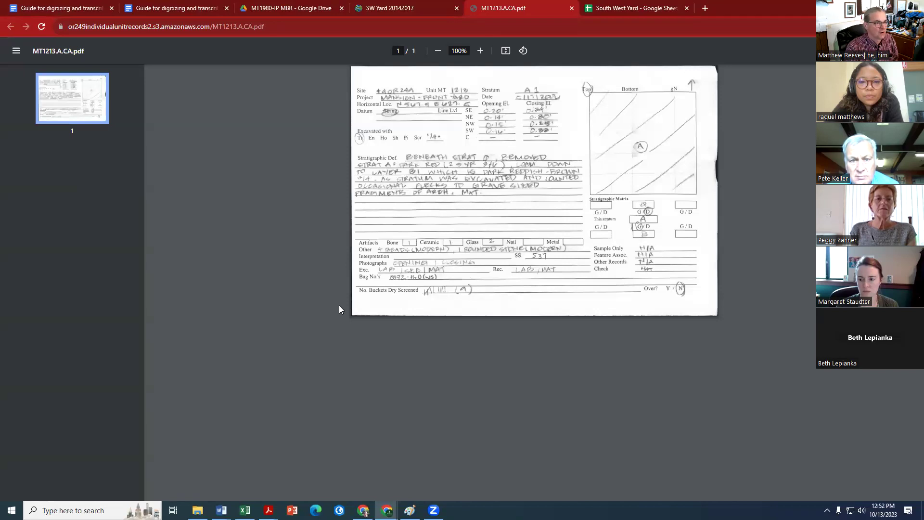
click(571, 9)
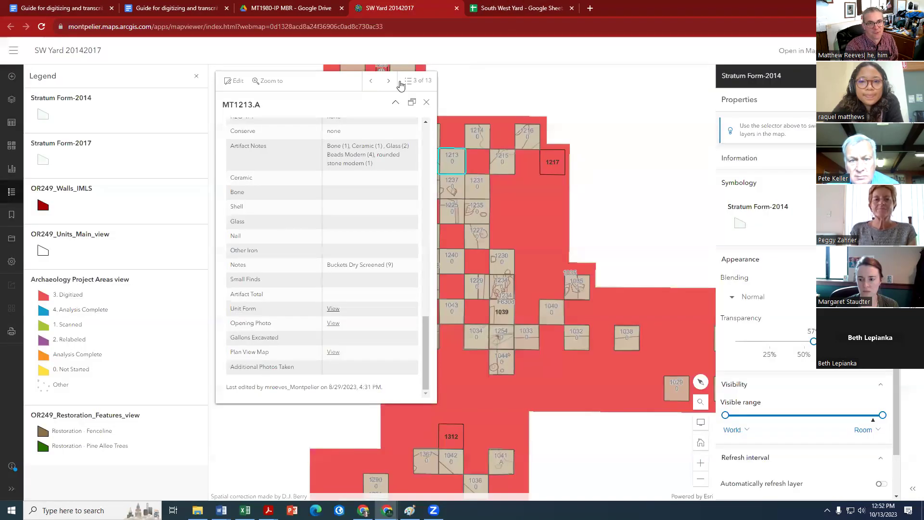
click(424, 98)
- Find unit 1595 in the Northwest Yard 2009 area and browse its stratum records as far as MT1595.H
scroll(433, 255, down, 5)
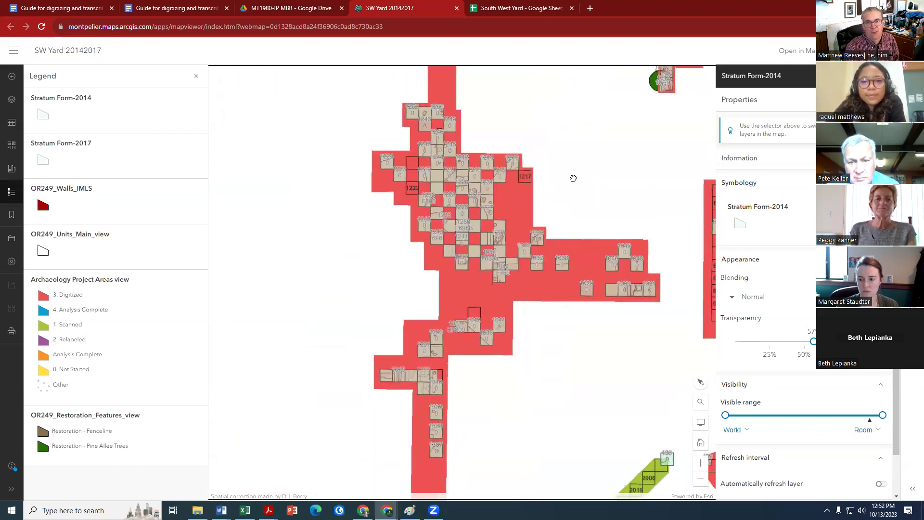
scroll(505, 289, up, 3)
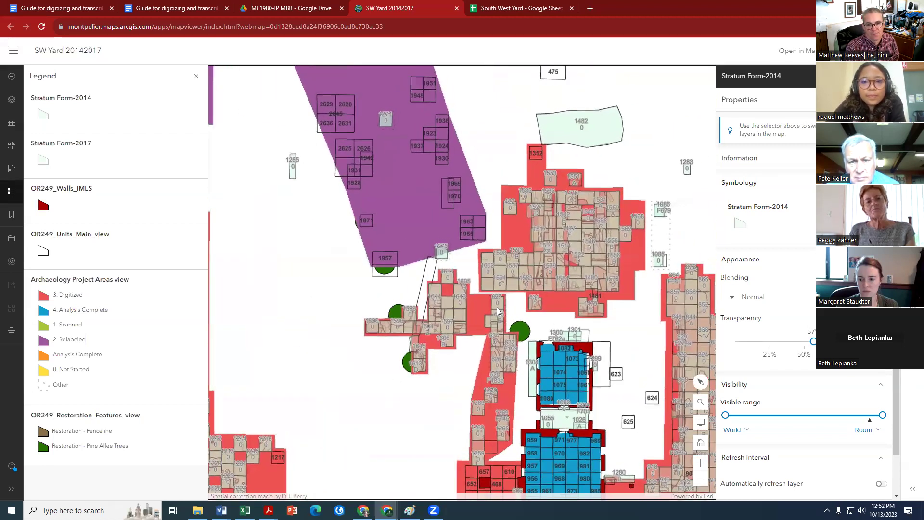
scroll(424, 318, up, 4)
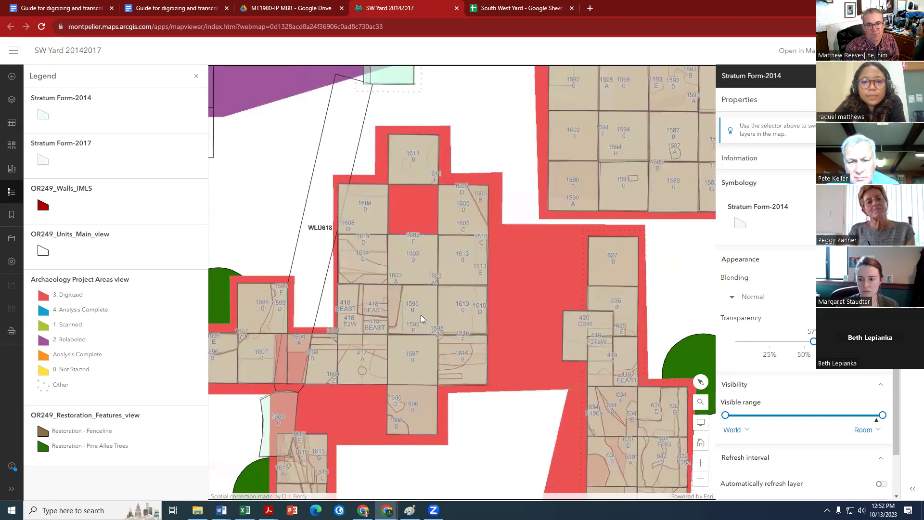
click(422, 313)
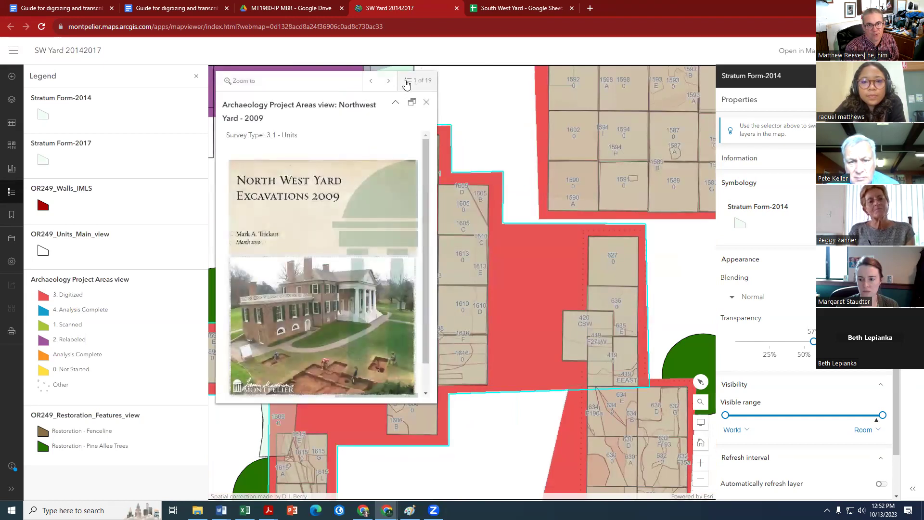
click(388, 80)
click(389, 81)
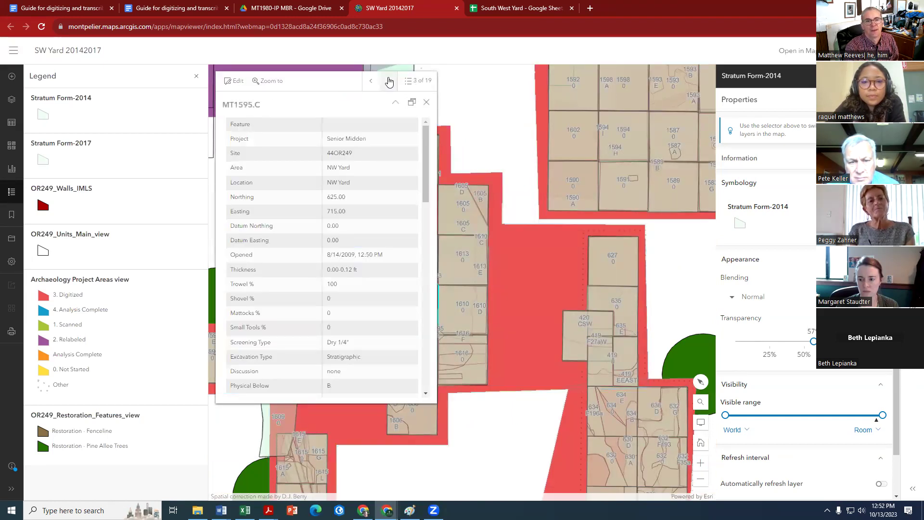
click(388, 81)
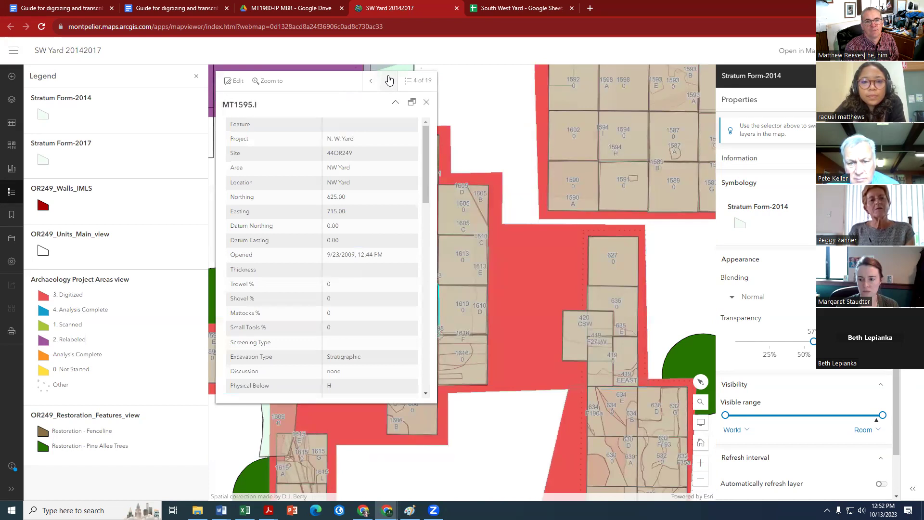
click(389, 81)
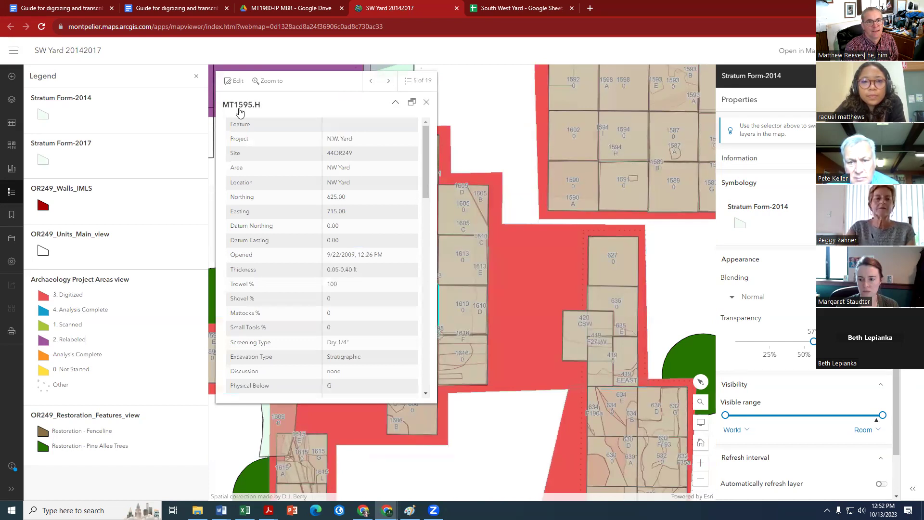
- Read through the MT1595.H record, examine its linked unit form PDF, and return to the map
scroll(337, 260, down, 10)
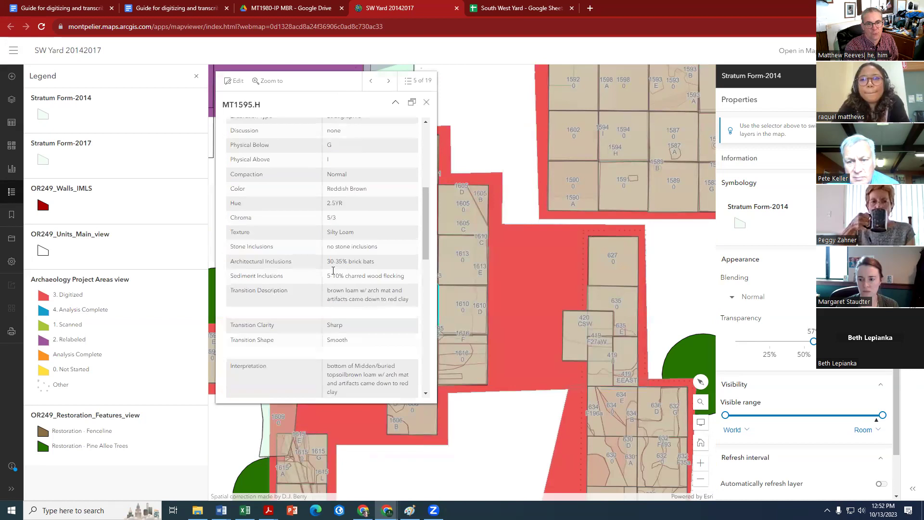
scroll(331, 273, down, 5)
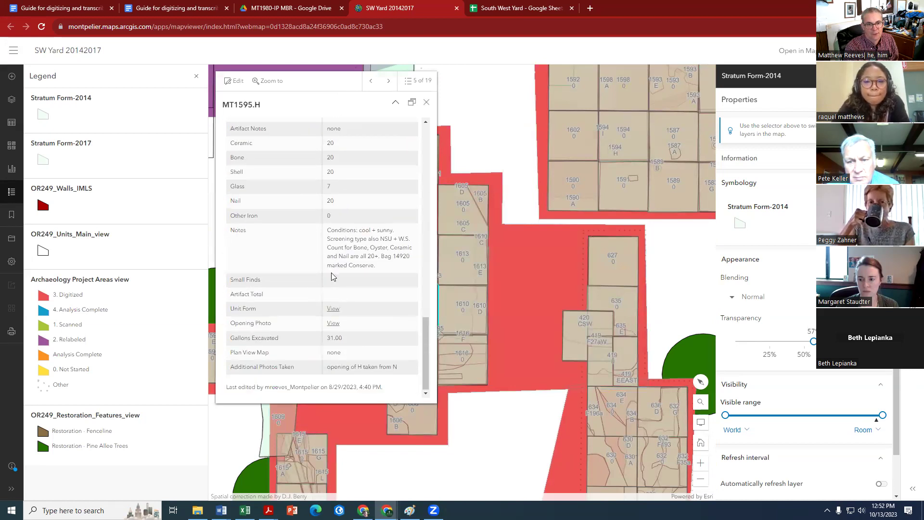
click(336, 310)
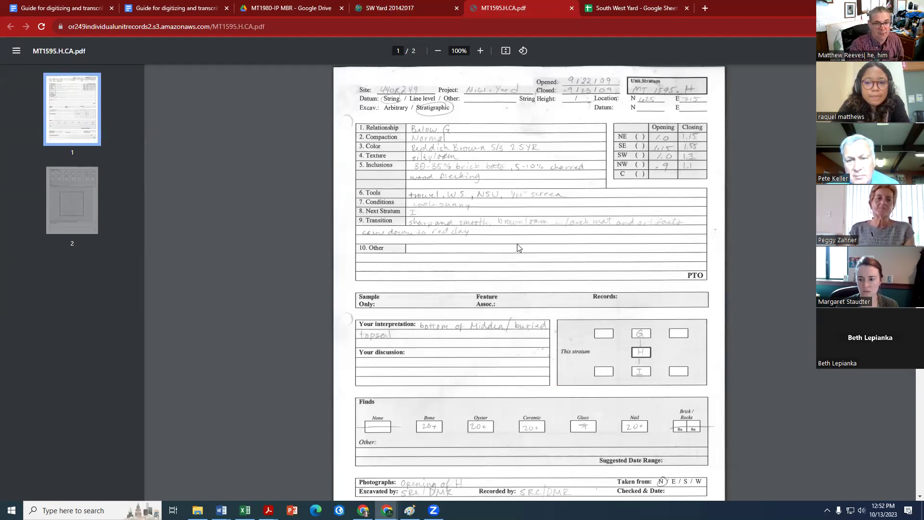
scroll(503, 199, down, 2)
scroll(503, 198, up, 2)
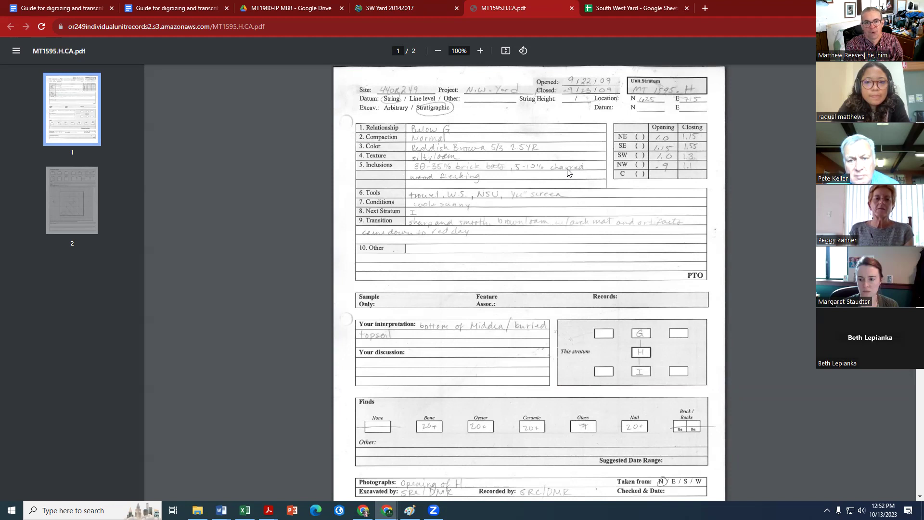
click(390, 8)
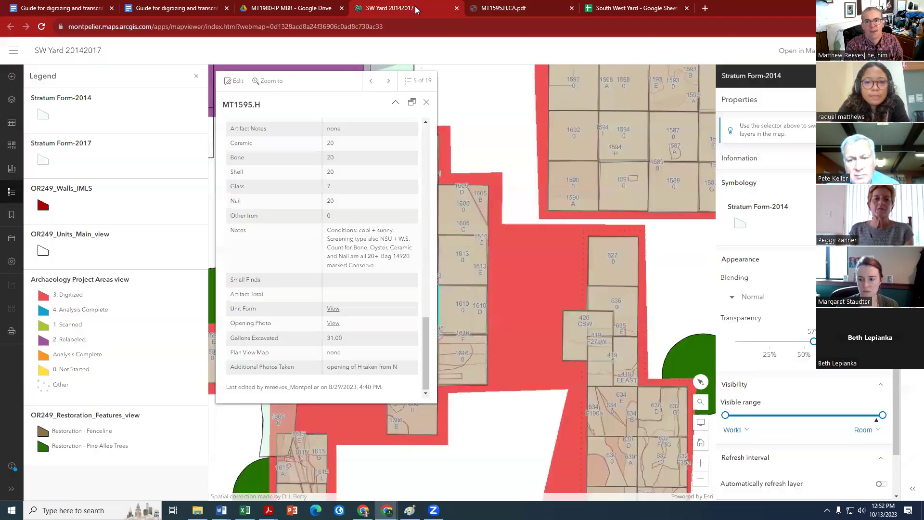
- Reread the MT1595.H record from its soil description to its artifact counts and sample numbers, and close it
scroll(304, 223, up, 10)
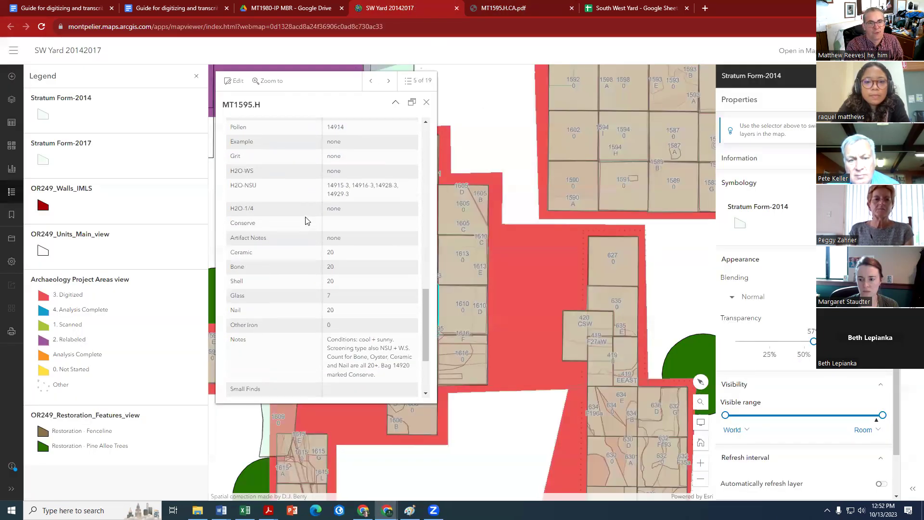
scroll(305, 219, down, 1)
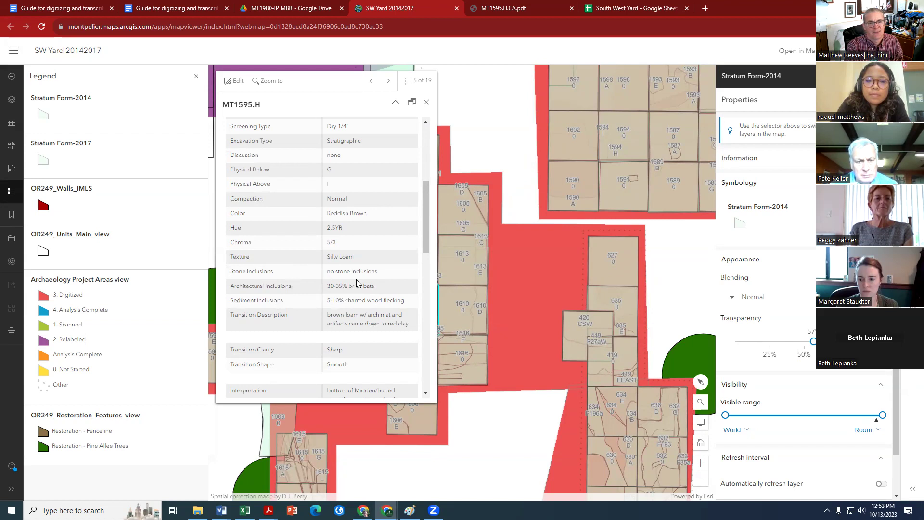
scroll(412, 349, down, 10)
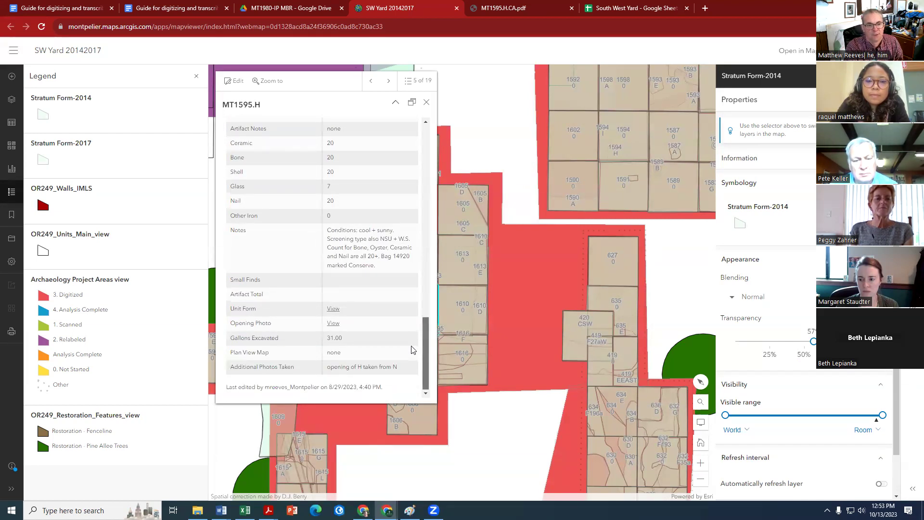
scroll(413, 337, up, 3)
scroll(408, 282, up, 8)
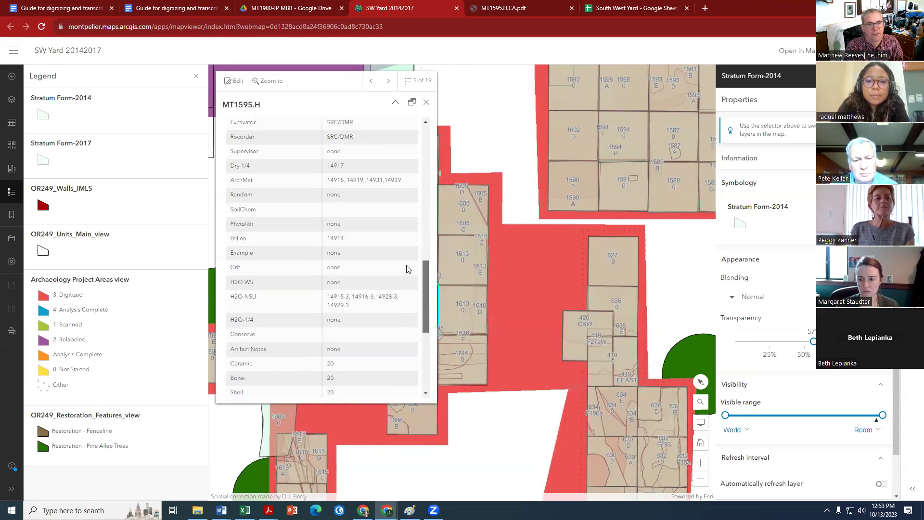
scroll(413, 188, up, 1)
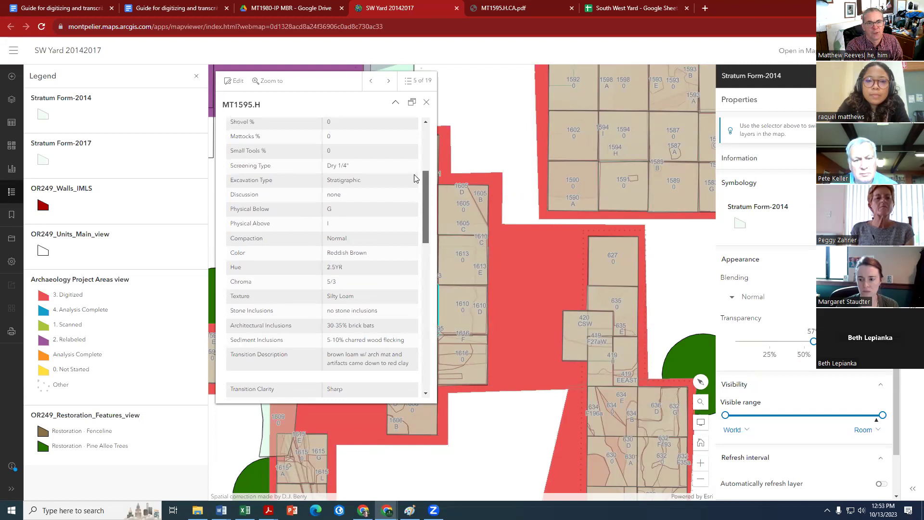
scroll(413, 188, down, 1)
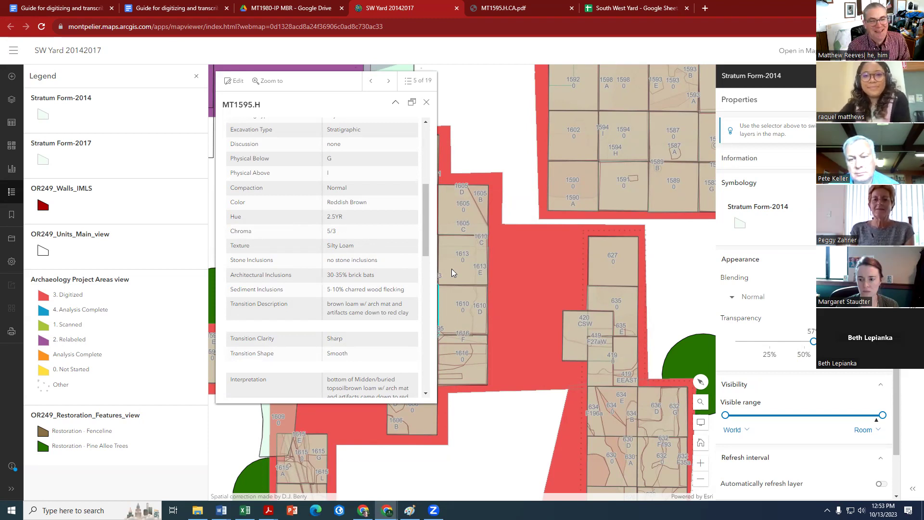
scroll(375, 282, down, 2)
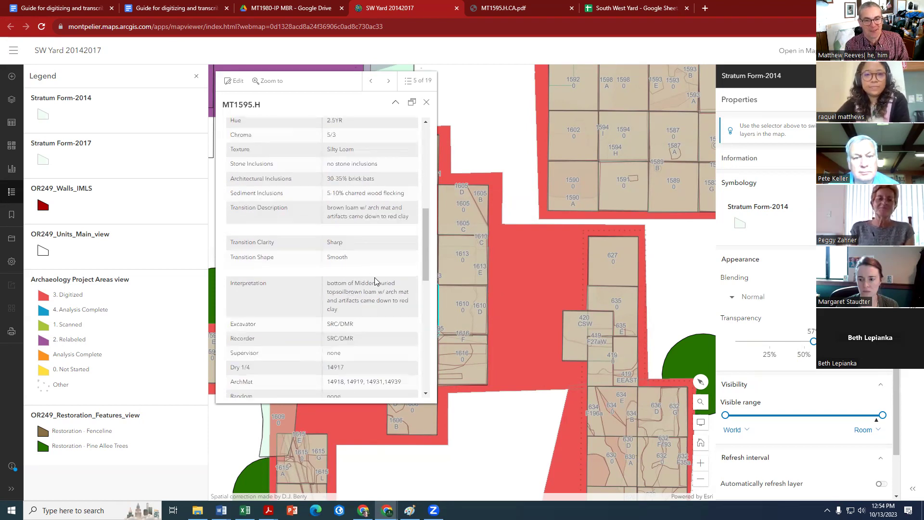
scroll(378, 353, down, 2)
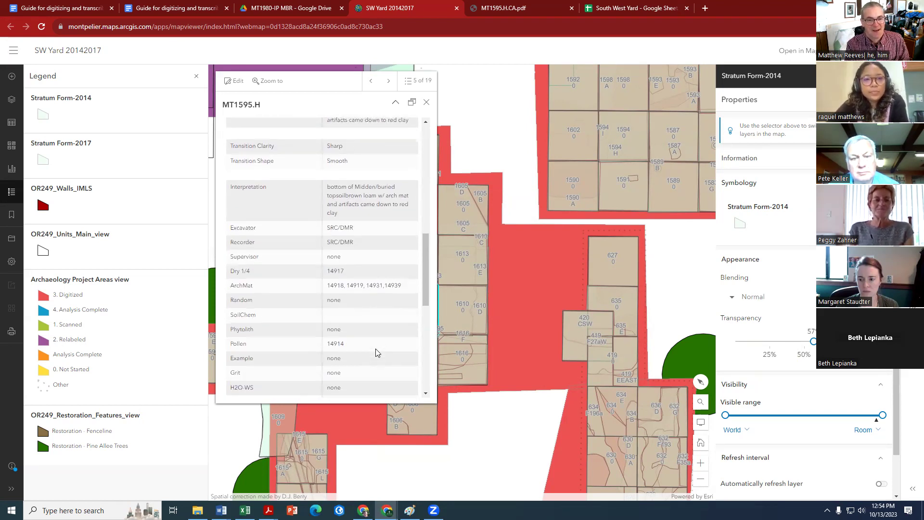
scroll(376, 351, up, 6)
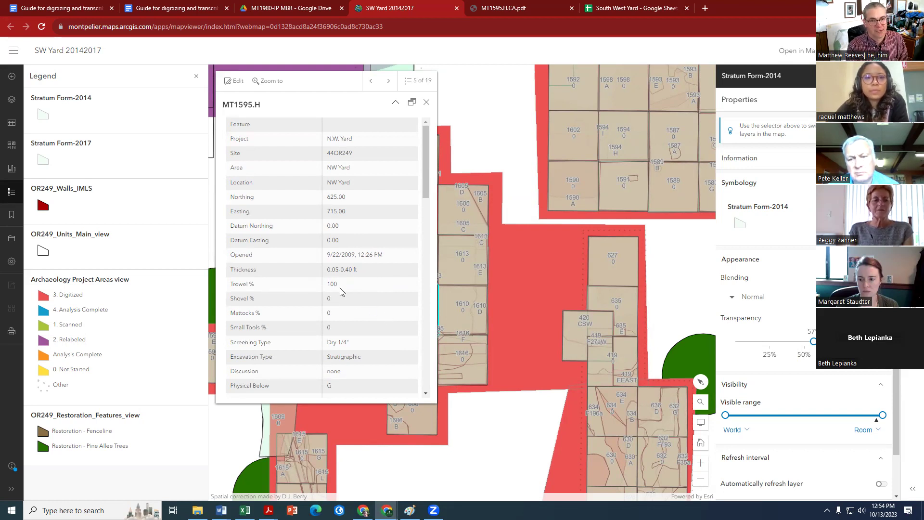
click(427, 104)
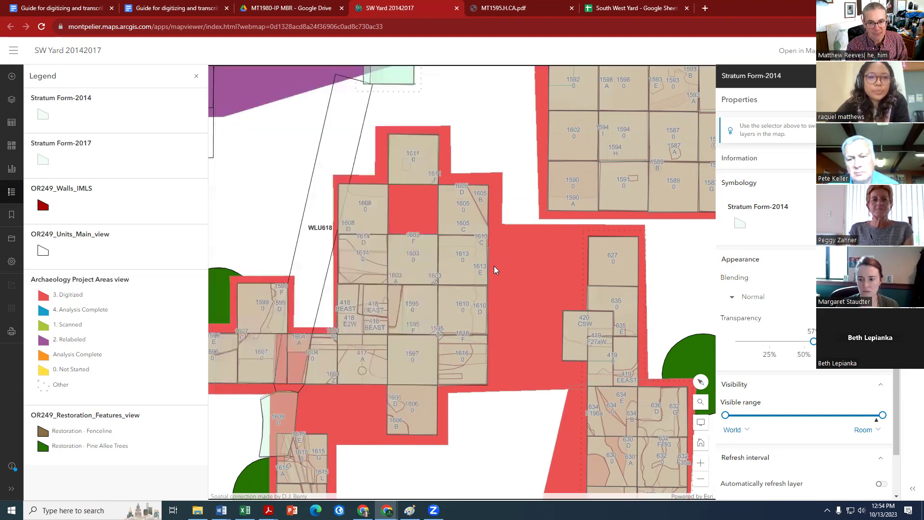
- Open the stratum records of unit 1614 and browse through them to the eighth record, MT1614.C
scroll(445, 328, down, 1)
scroll(448, 310, up, 1)
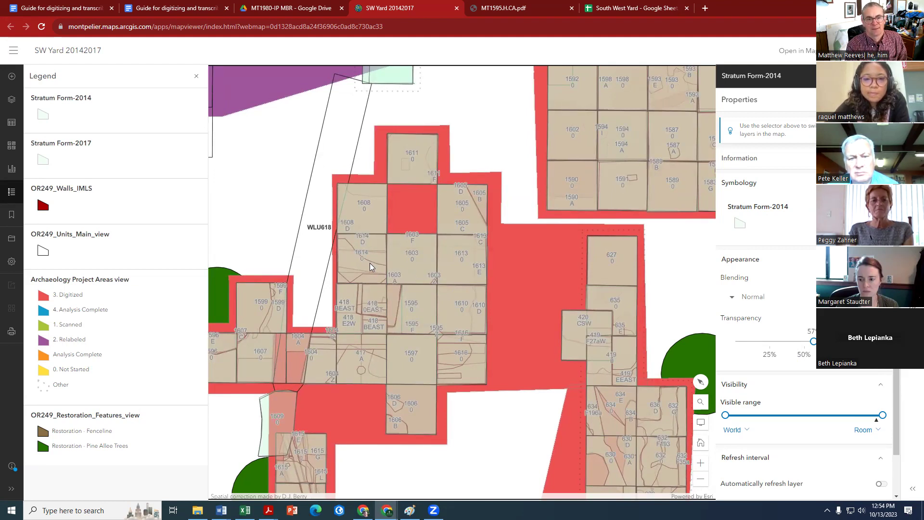
scroll(370, 263, up, 1)
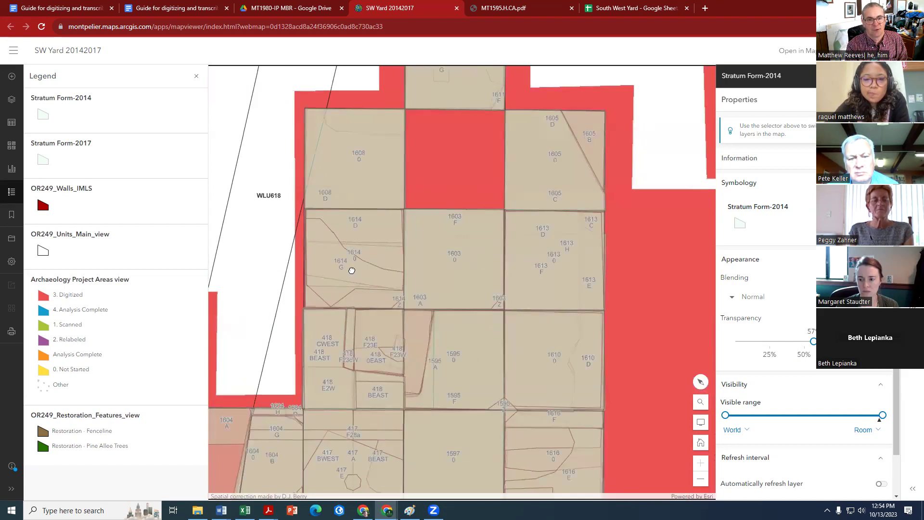
click(374, 256)
click(388, 81)
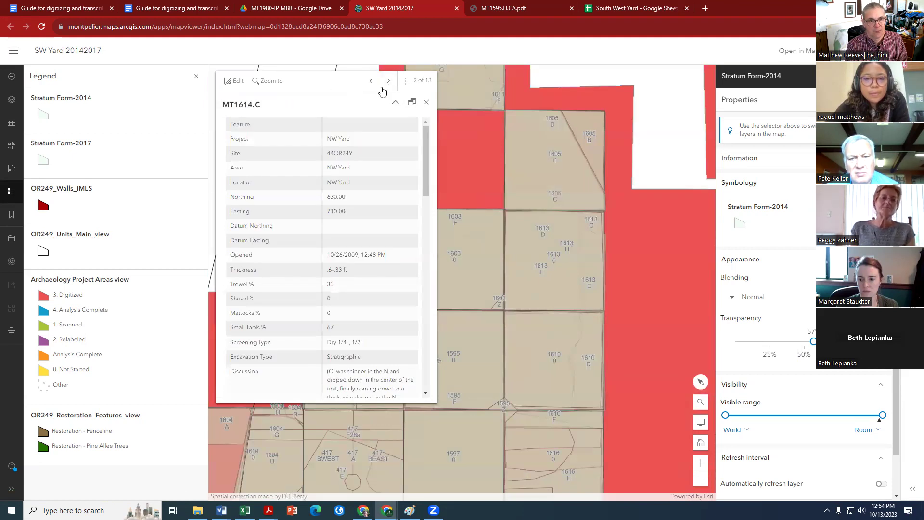
click(388, 81)
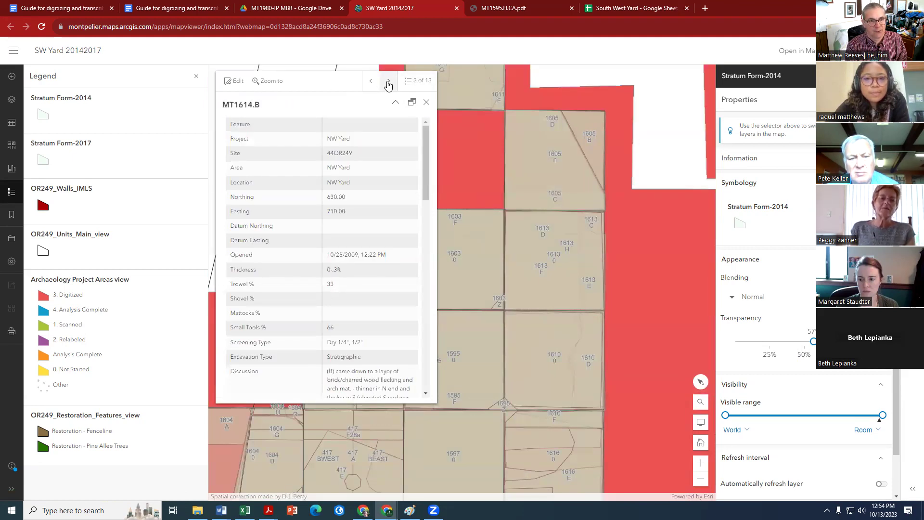
click(388, 82)
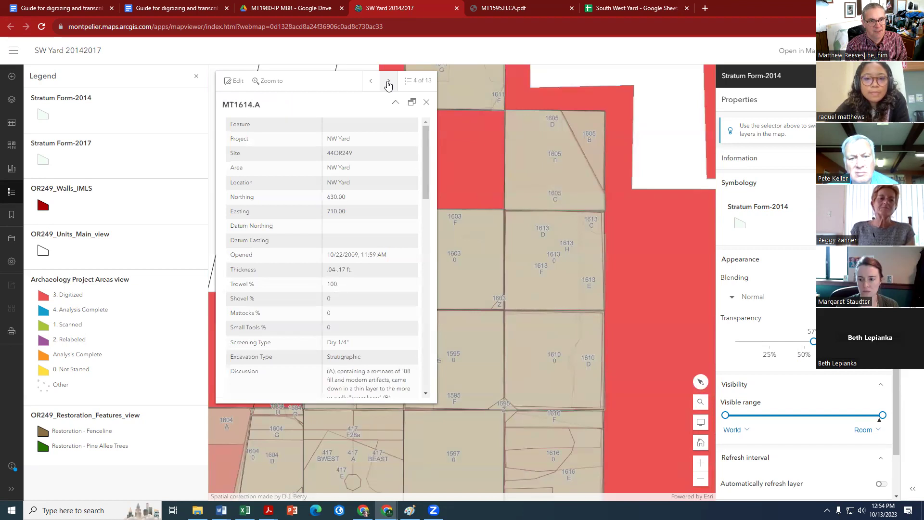
click(388, 81)
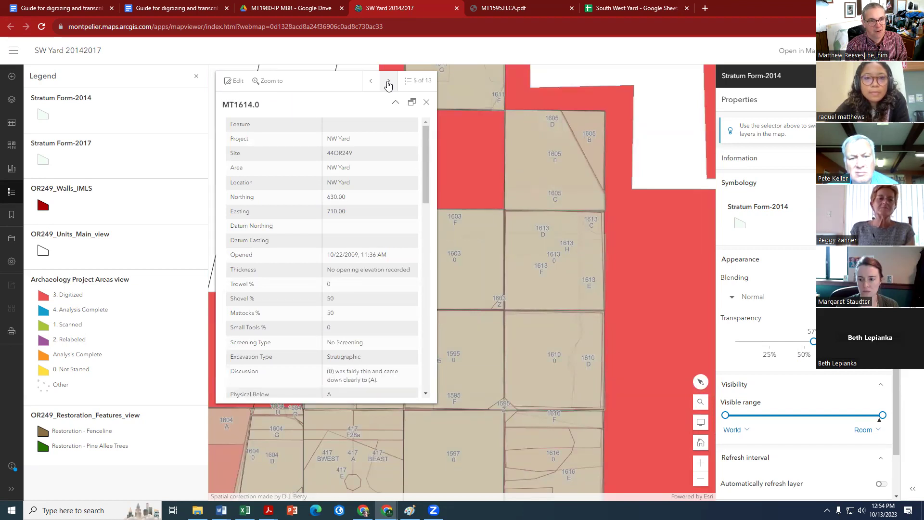
click(388, 81)
click(388, 82)
click(388, 82)
- View both pages of the unit form PDF linked to MT1614.C, return to the map and close the record
scroll(318, 305, down, 5)
scroll(319, 305, down, 10)
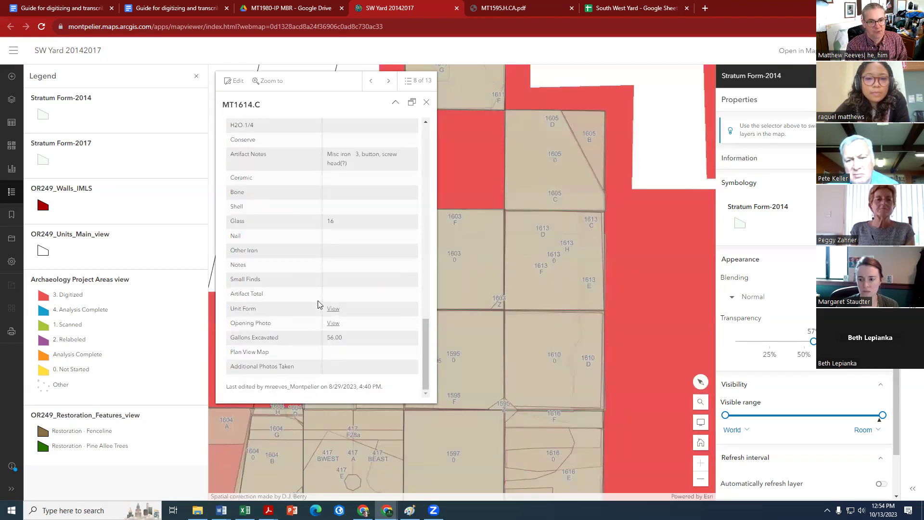
click(333, 309)
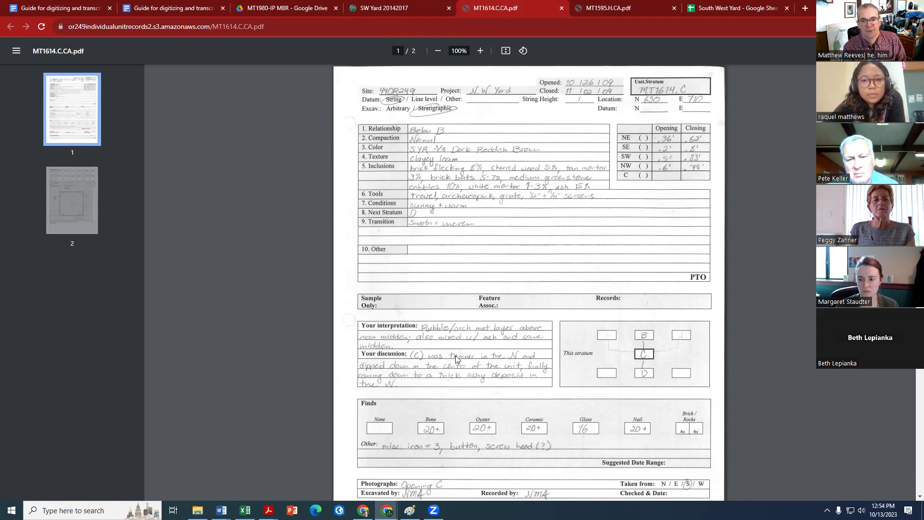
scroll(441, 266, down, 15)
scroll(456, 360, up, 15)
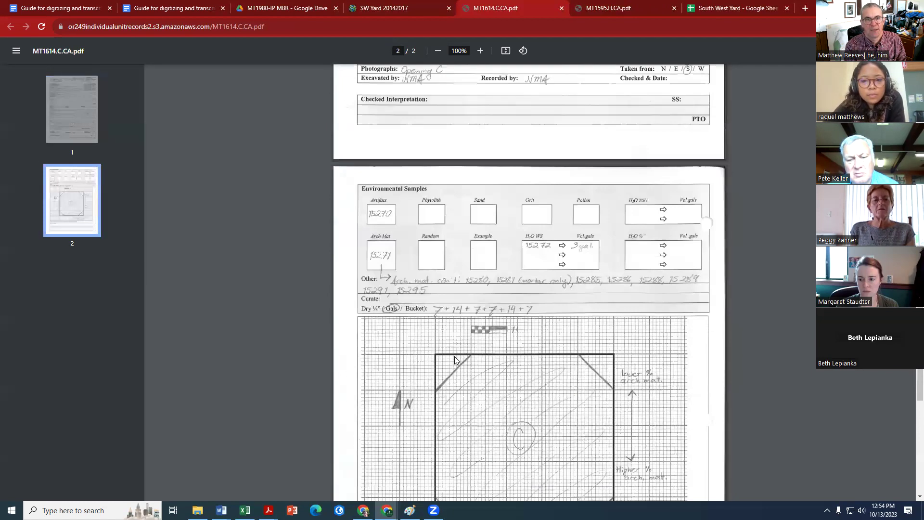
click(378, 11)
click(426, 102)
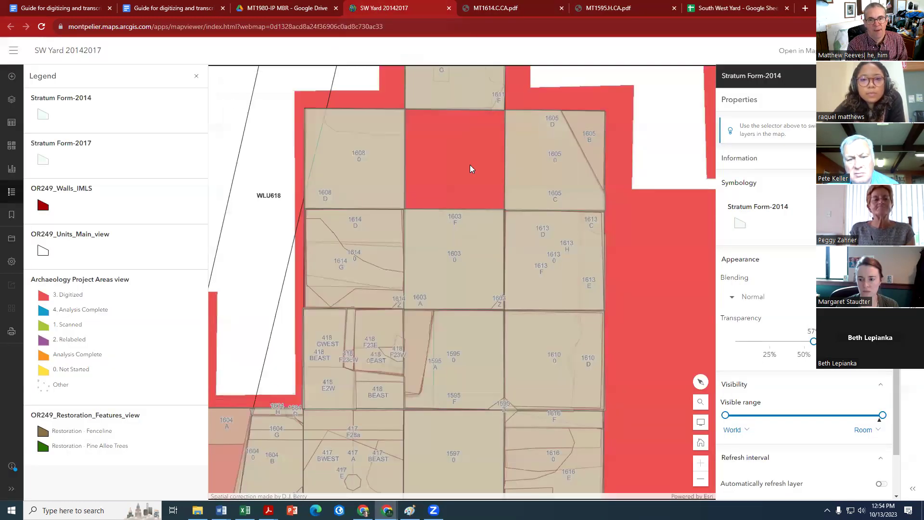
- Survey the project areas from the Northwest Yard past the house to the scanned southwest area, and examine the units around 1980
scroll(496, 312, down, 5)
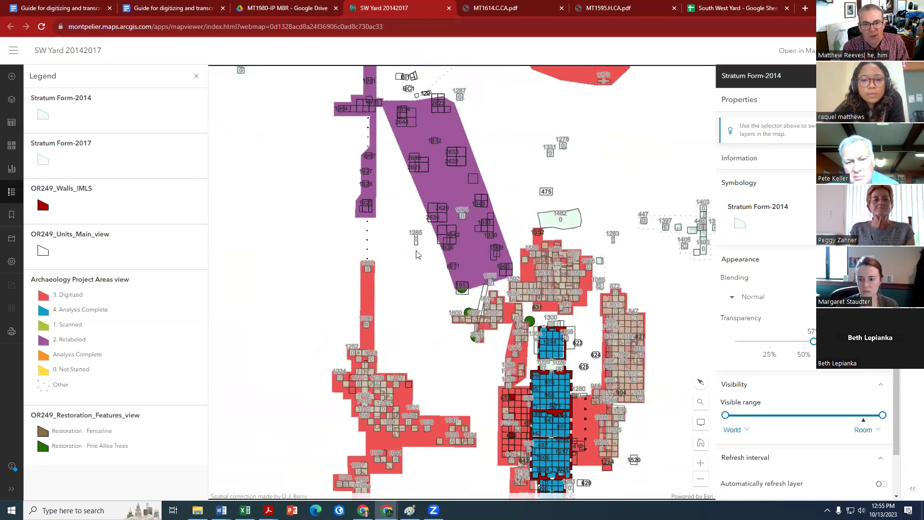
scroll(539, 299, up, 3)
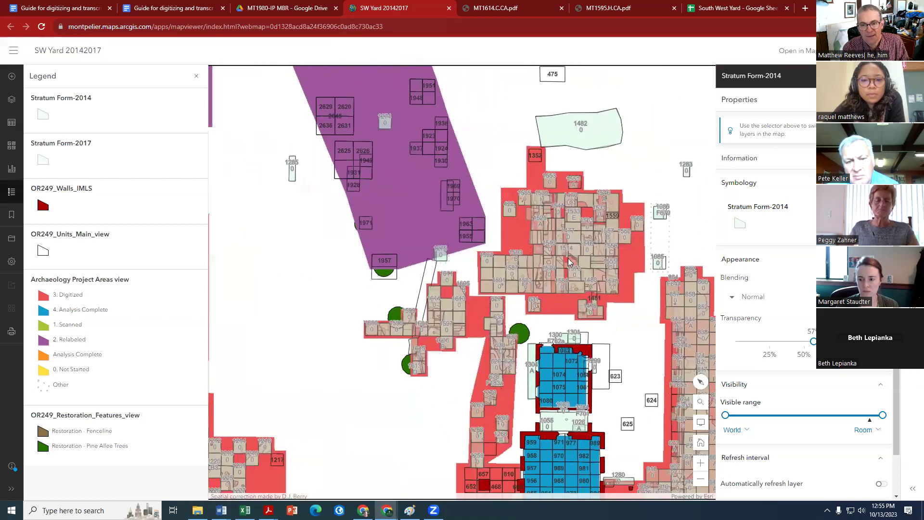
drag(496, 306, 541, 259)
drag(591, 206, 549, 220)
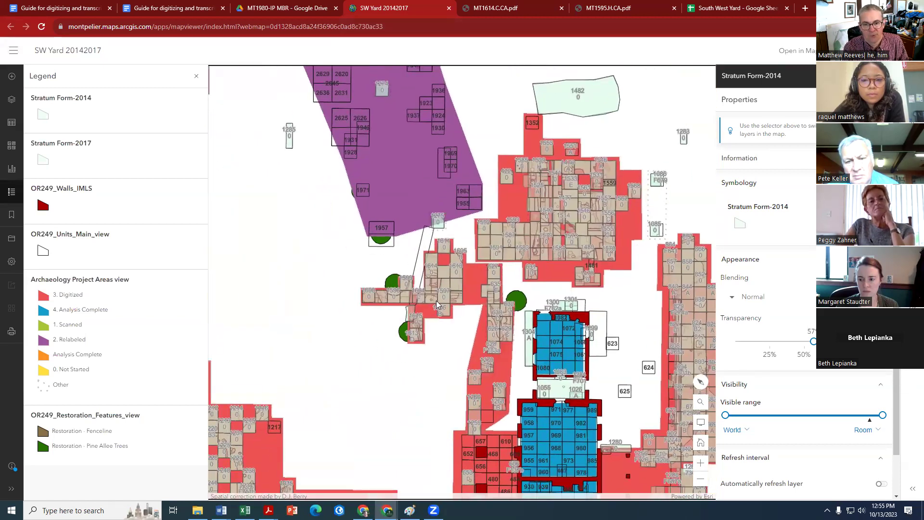
drag(687, 375, 496, 255)
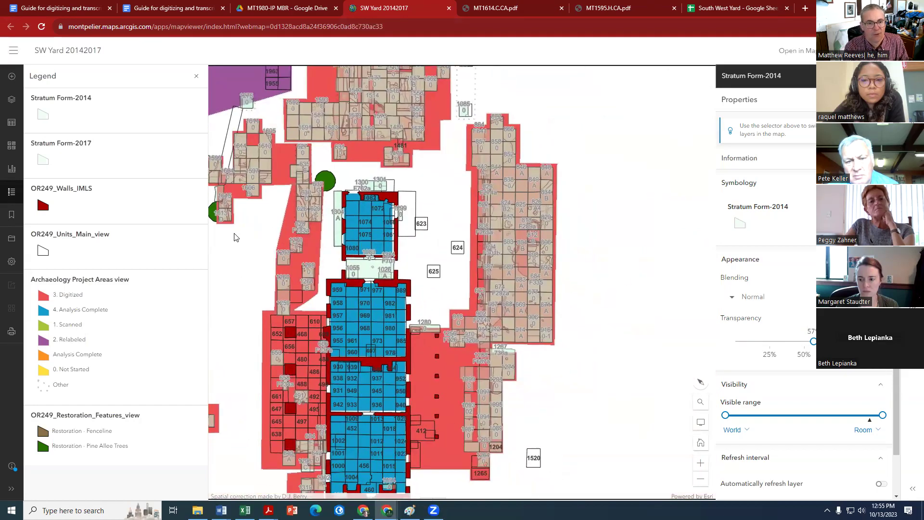
scroll(394, 375, down, 3)
drag(394, 376, 438, 168)
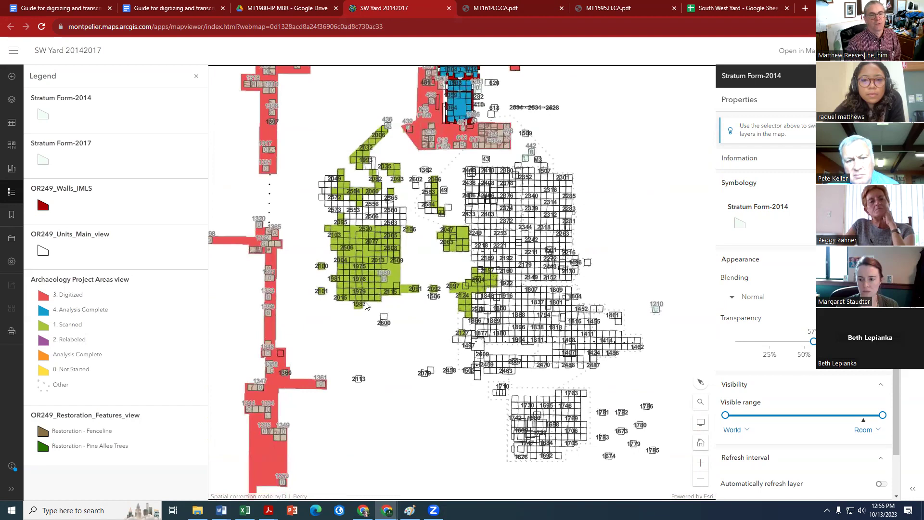
scroll(365, 305, up, 5)
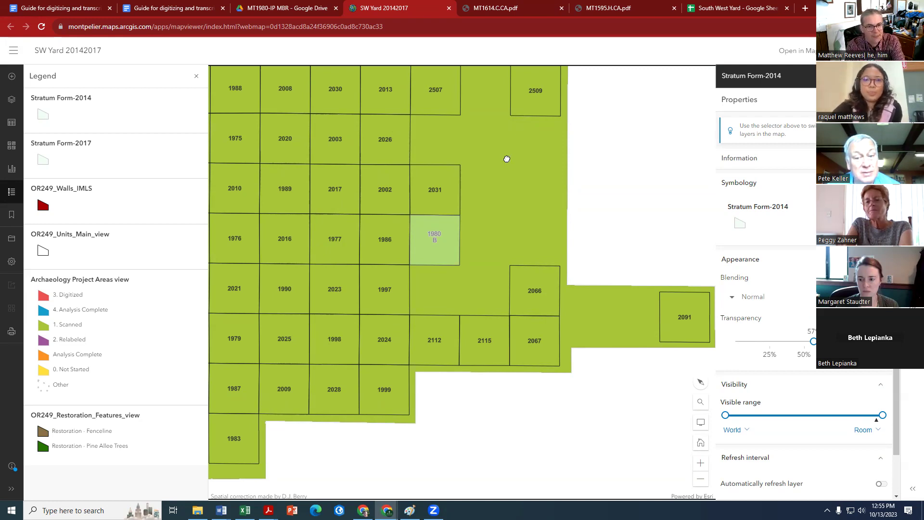
- Return to the digitized Northwest Yard area and examine the mapped strata around units 417, 1604 and 1597
scroll(506, 158, down, 5)
scroll(429, 140, up, 3)
drag(429, 140, 504, 294)
drag(486, 144, 494, 356)
drag(491, 159, 475, 372)
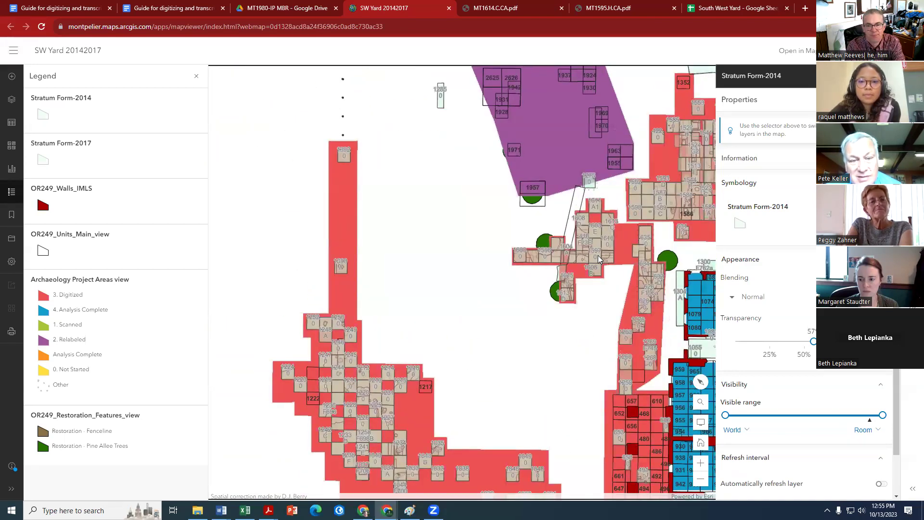
scroll(598, 255, up, 4)
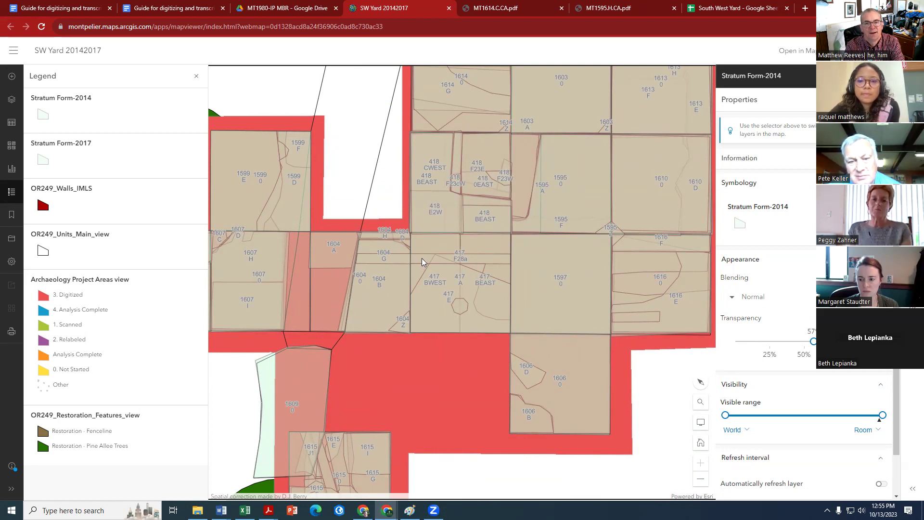
- Examine the stratum outlines in units 1603, 1613 and 1614, both up close and within the surrounding Northwest Yard block
drag(553, 224, 492, 247)
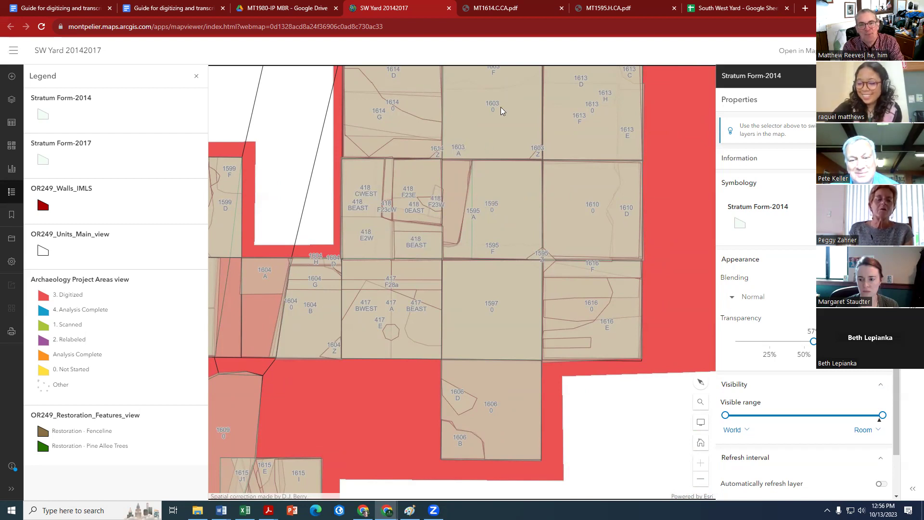
drag(500, 111, 502, 214)
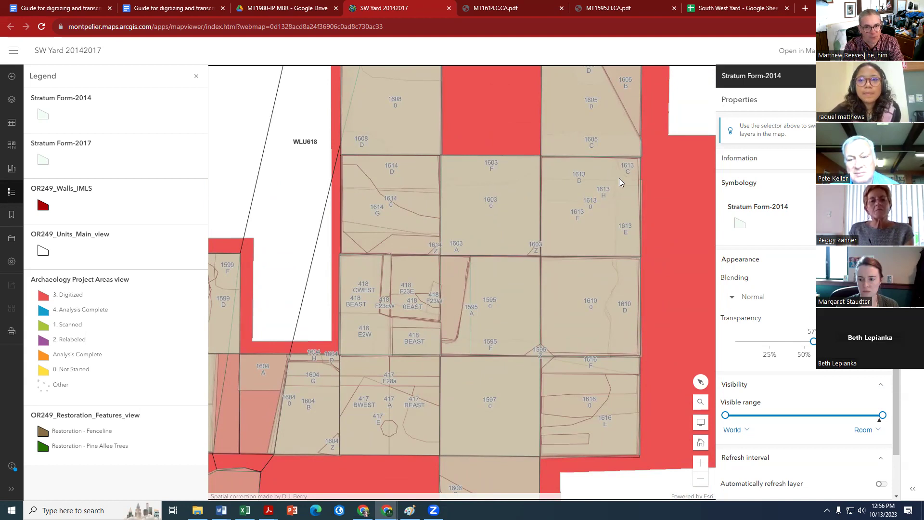
scroll(619, 194, down, 1)
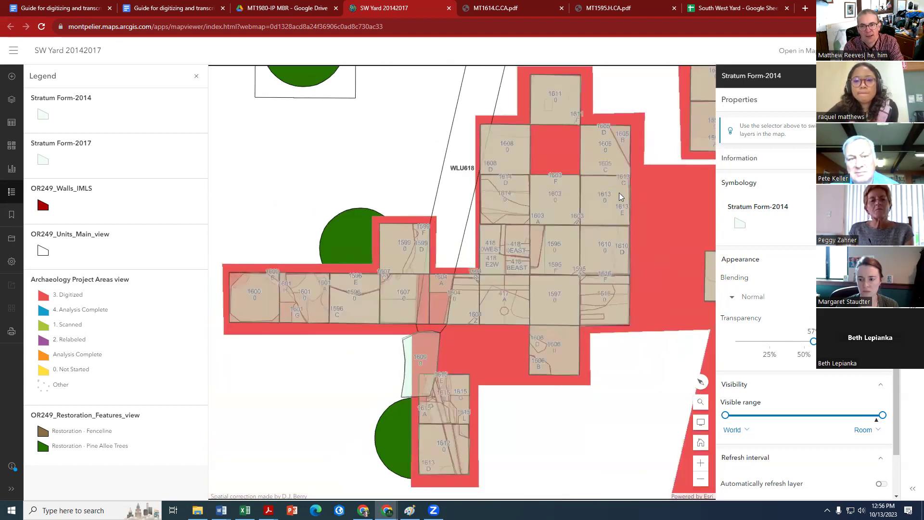
scroll(620, 206, down, 1)
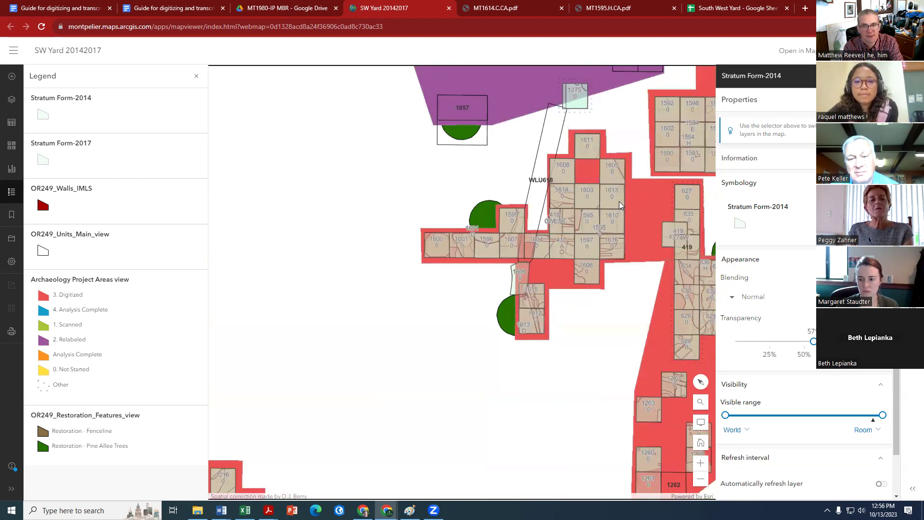
scroll(619, 201, up, 2)
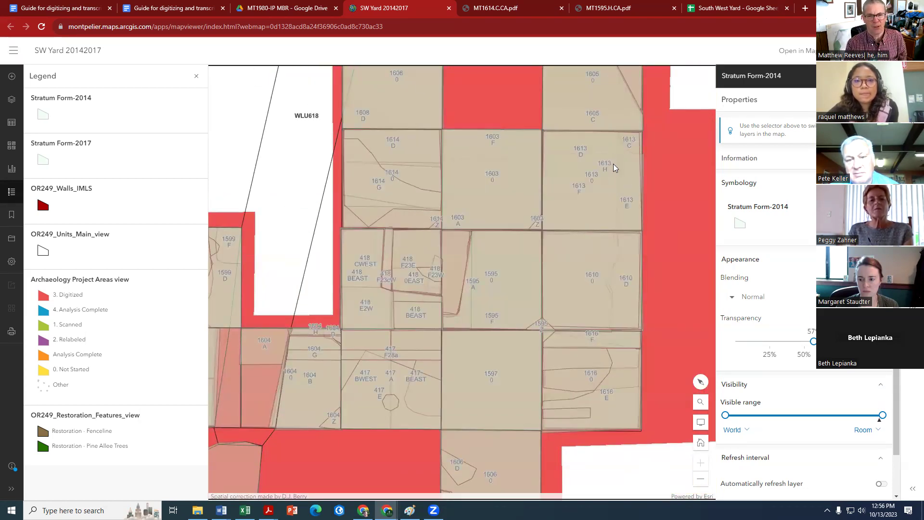
drag(571, 201, 525, 225)
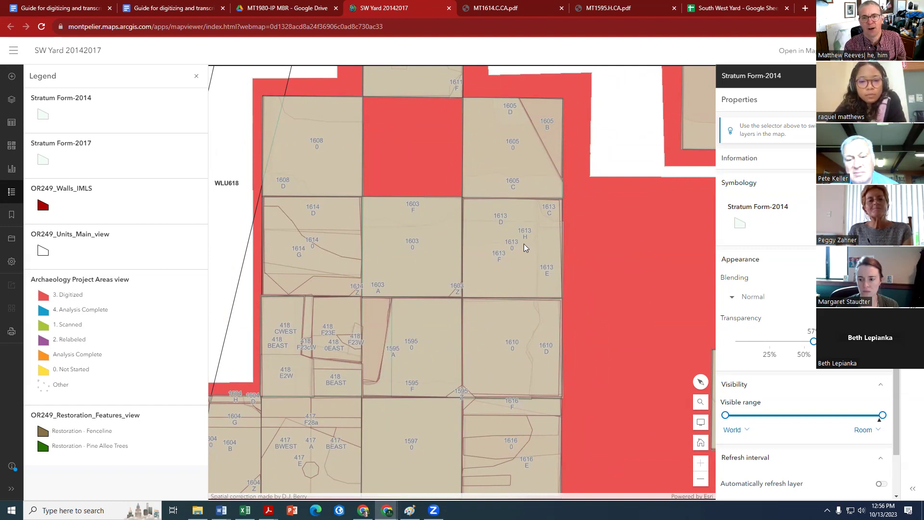
scroll(526, 250, down, 2)
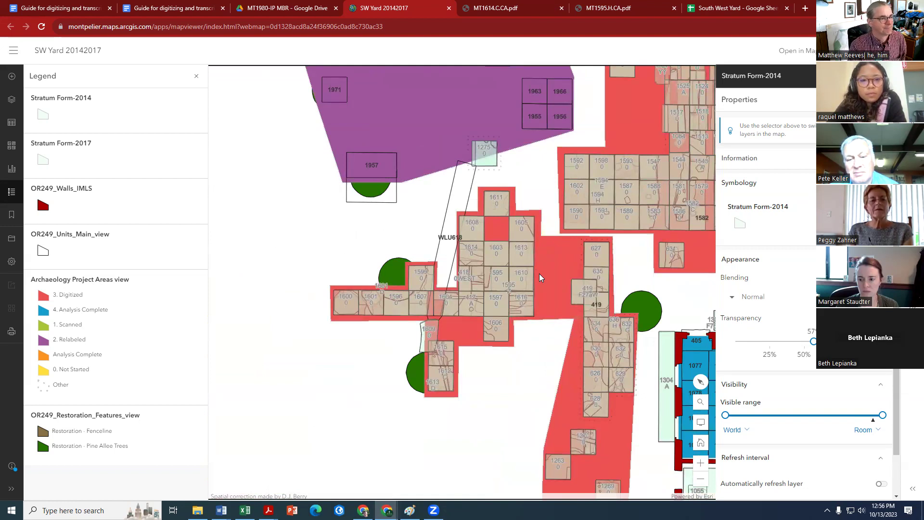
- Open the records at unit 1613 and browse forward from the Northwest Yard project area through the strata to MT1613.A
scroll(542, 240, up, 2)
click(476, 301)
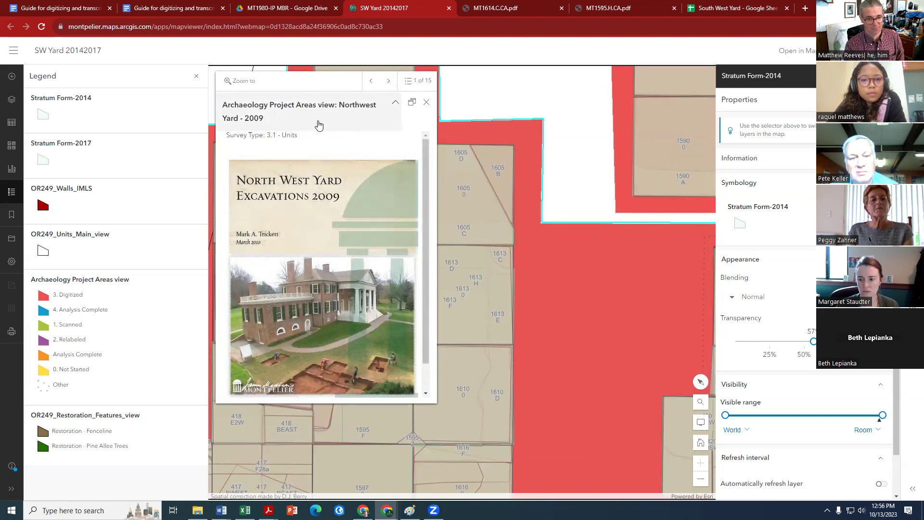
click(388, 81)
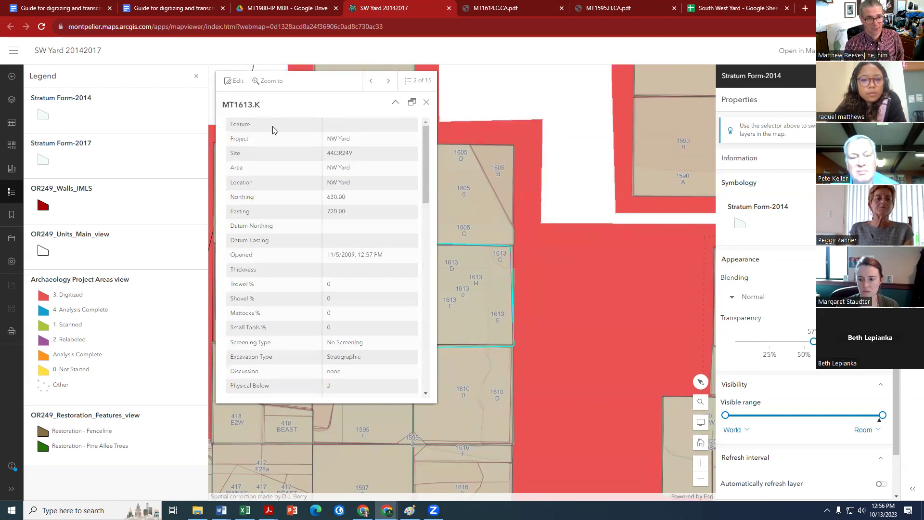
click(389, 82)
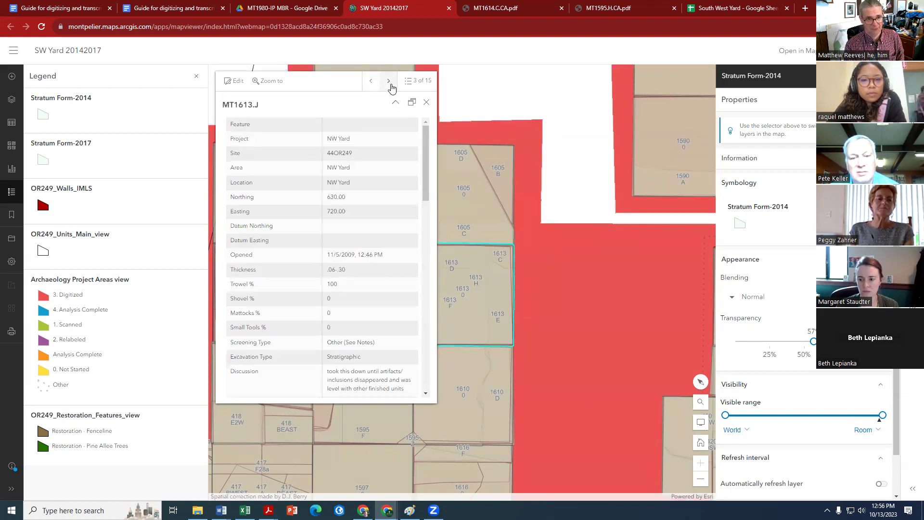
click(389, 82)
click(389, 82)
click(389, 82)
click(389, 82)
click(389, 82)
click(389, 82)
click(389, 82)
click(389, 82)
click(389, 82)
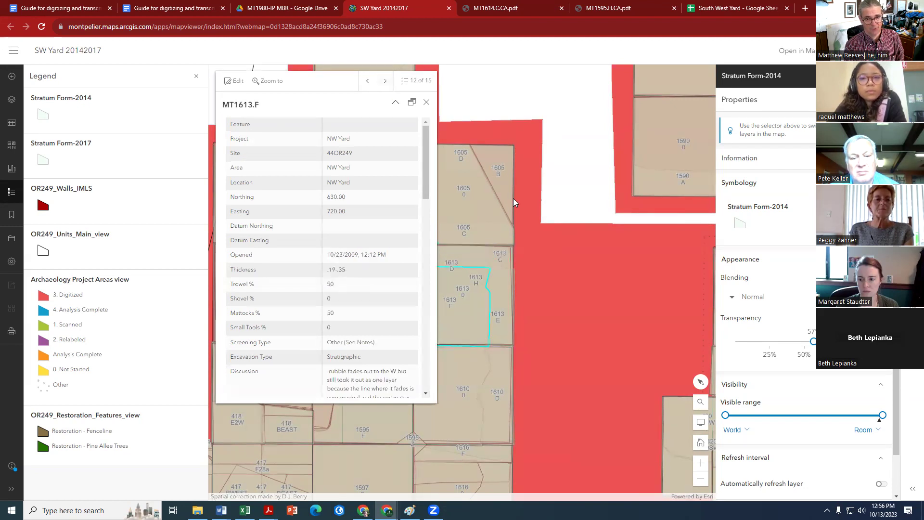
drag(513, 202, 558, 200)
click(385, 81)
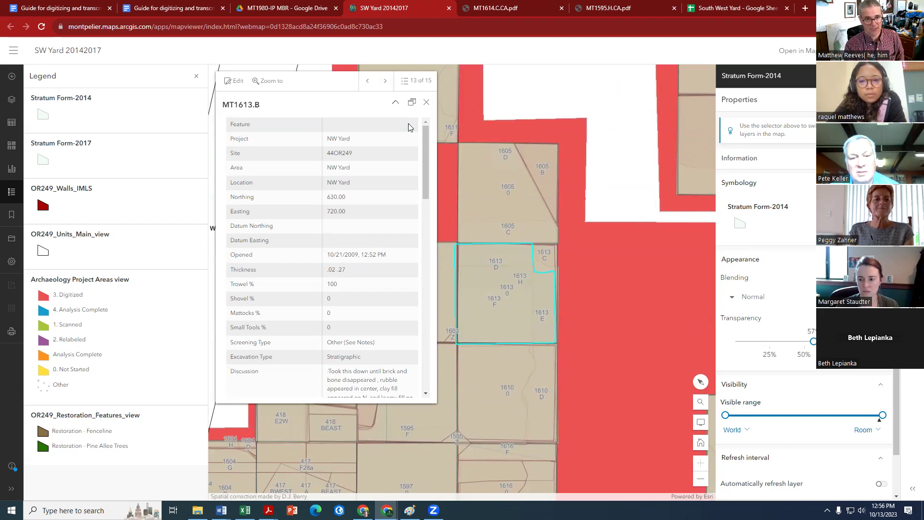
click(385, 81)
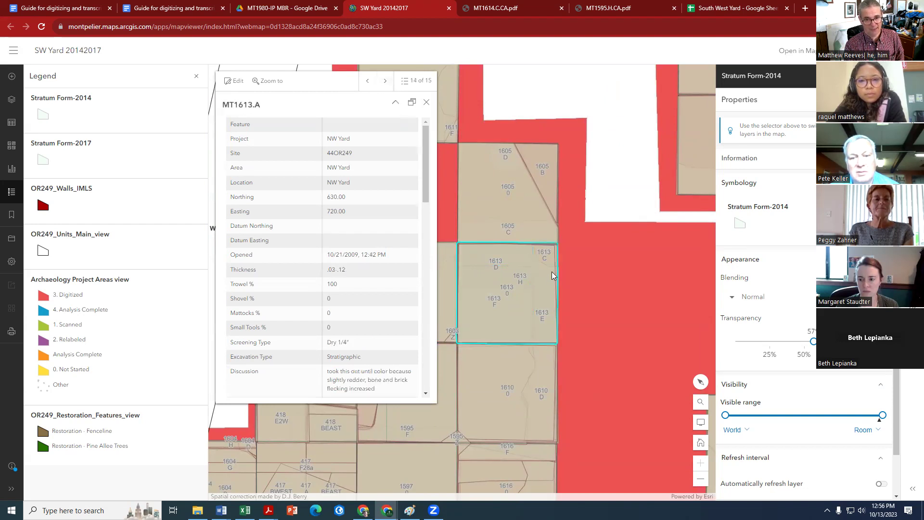
- Browse back through the MT1613 stratum records to the Northwest Yard - 2009 project record and close the record window
click(368, 82)
click(369, 82)
click(369, 82)
click(369, 82)
click(369, 82)
click(369, 82)
click(369, 82)
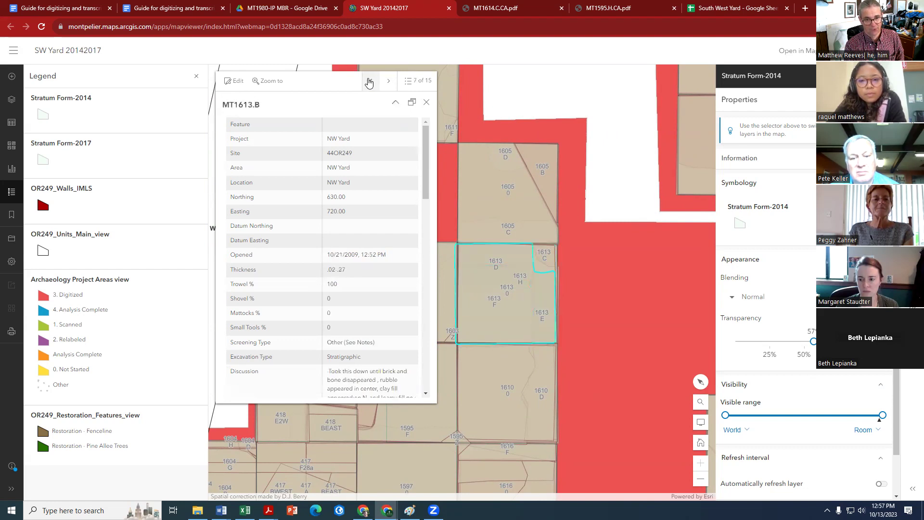
click(369, 82)
click(369, 82)
click(368, 82)
click(369, 82)
click(369, 82)
click(368, 81)
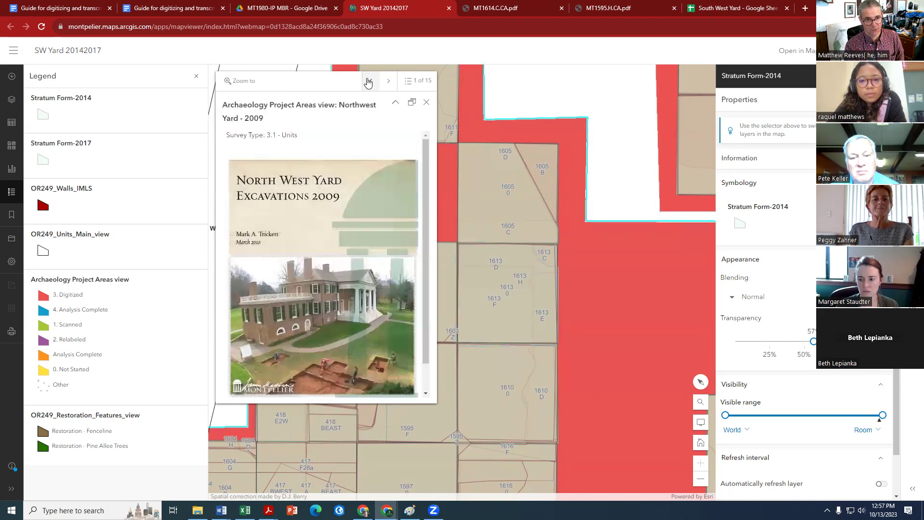
scroll(524, 275, down, 2)
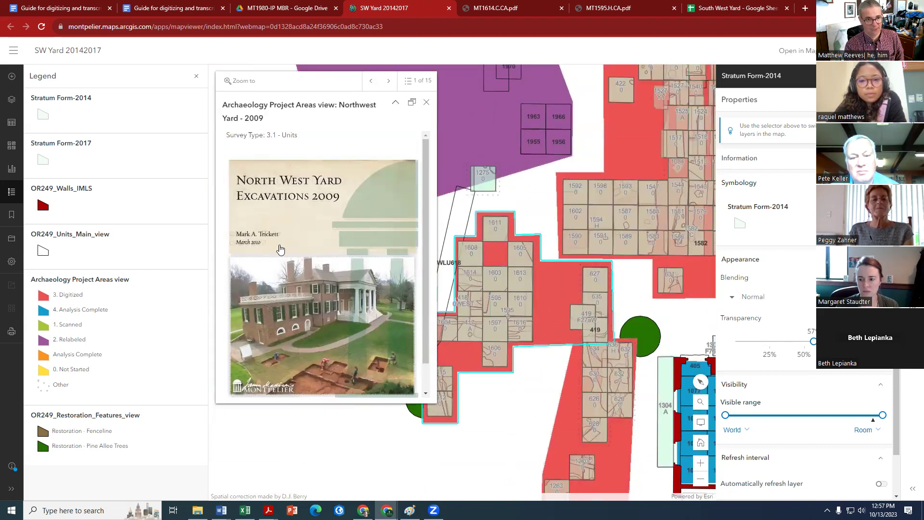
click(426, 102)
- Return to the scanned Southwest Yard, review the MT1980.B stratum record in unit 1980 and close it
scroll(431, 108, down, 2)
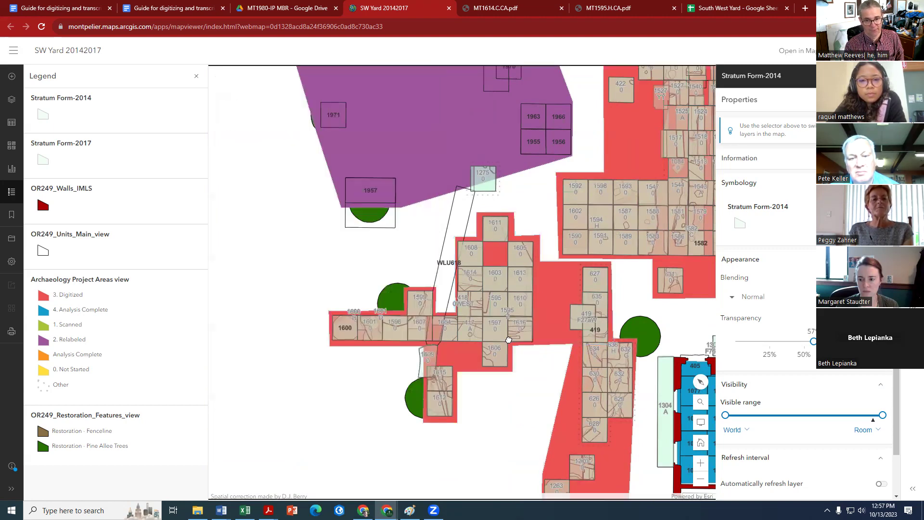
scroll(442, 298, up, 2)
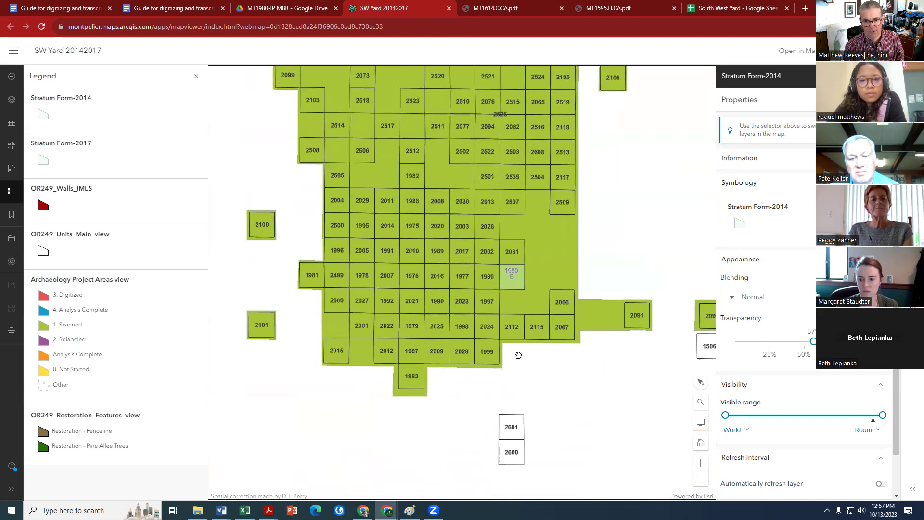
click(519, 280)
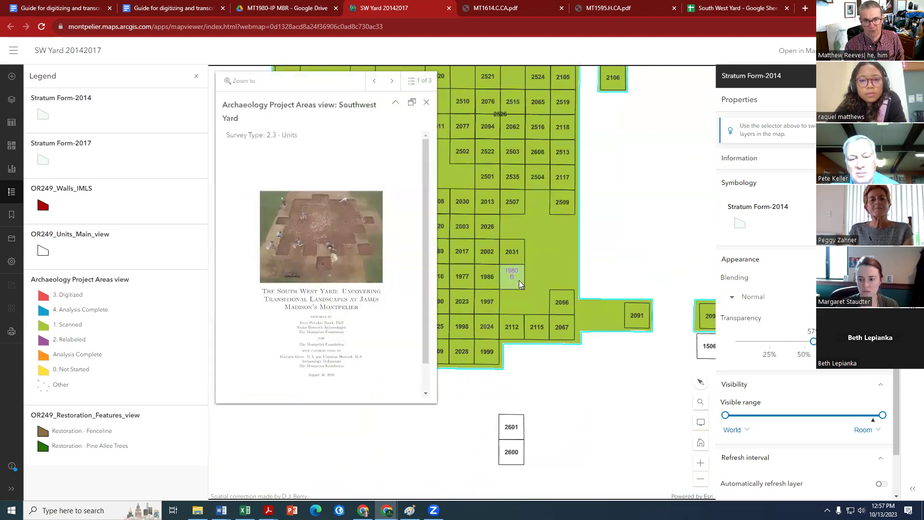
click(391, 82)
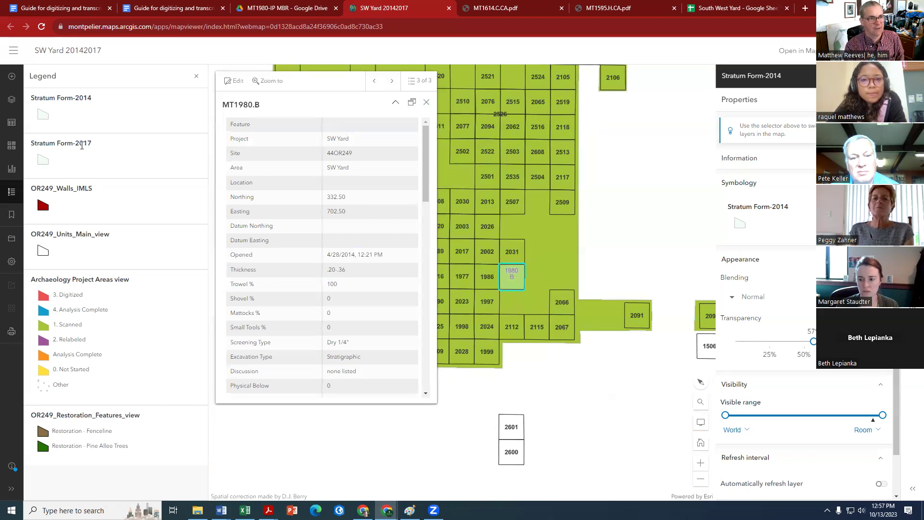
click(427, 105)
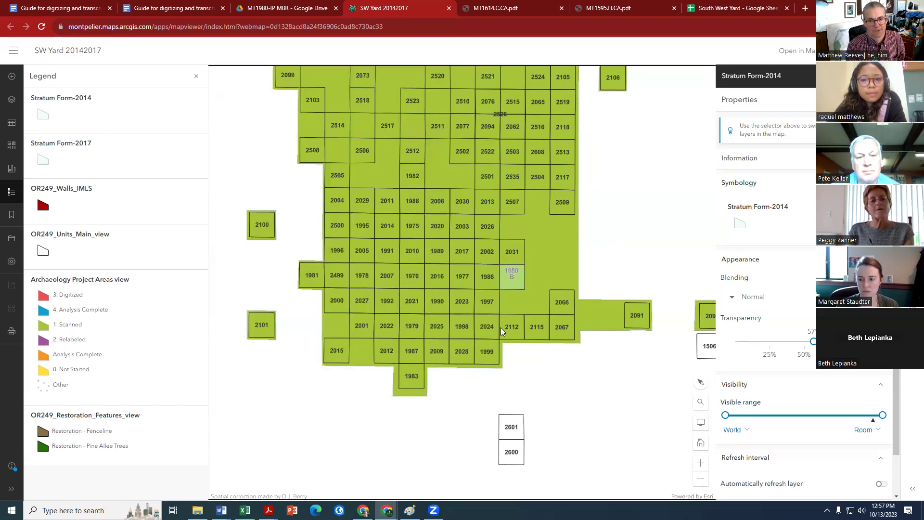
- Show the wider Southwest Yard with the map's layer list, and toggle the visibility of the Stratum Form-2017 layer twice
scroll(500, 328, down, 1)
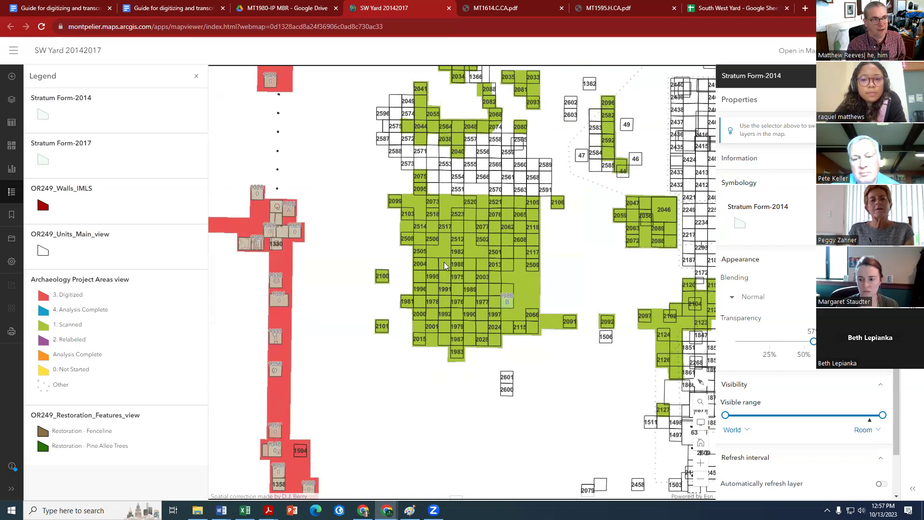
click(10, 101)
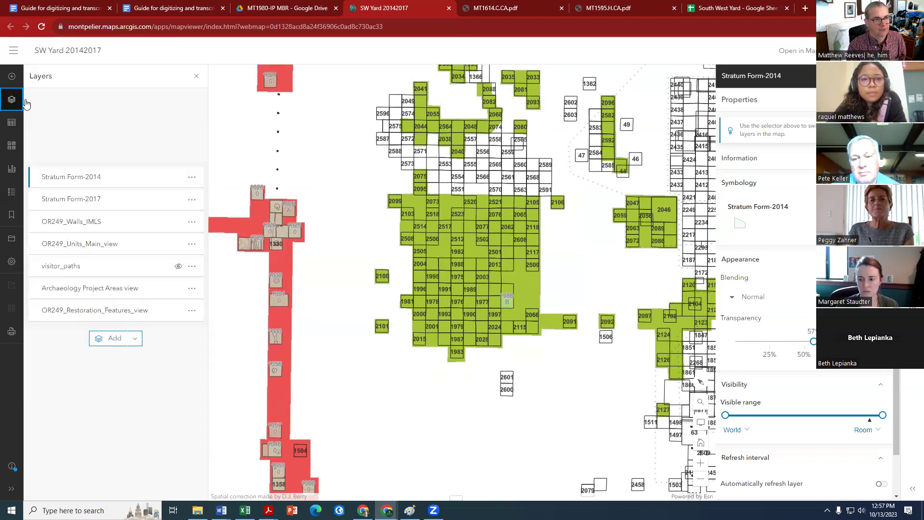
click(179, 200)
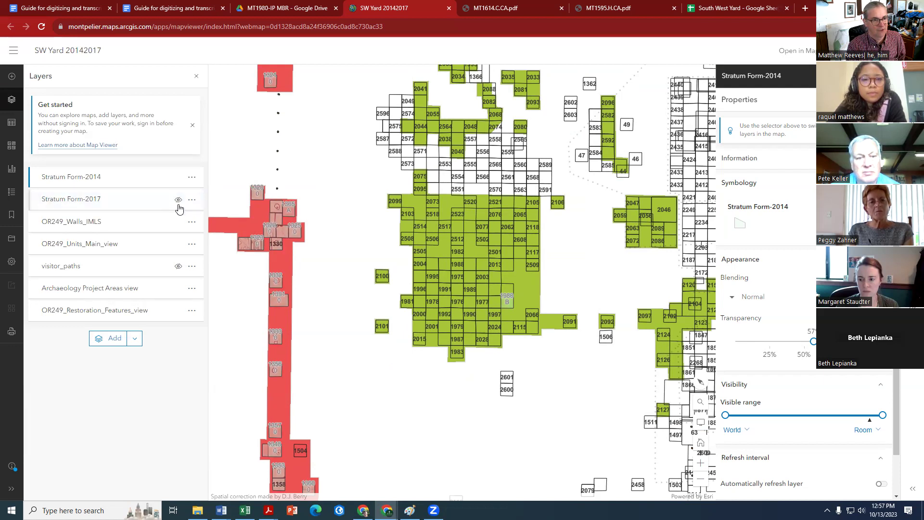
click(179, 200)
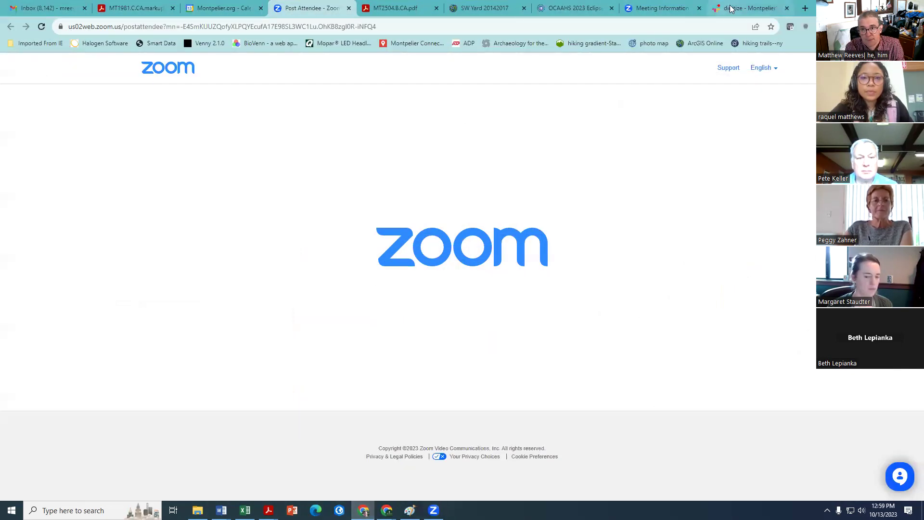
- Switch to Slack, check the relabel channel, and post "Welcome to the SW Yard--let the digitization begin!" in the digitize channel
click(749, 8)
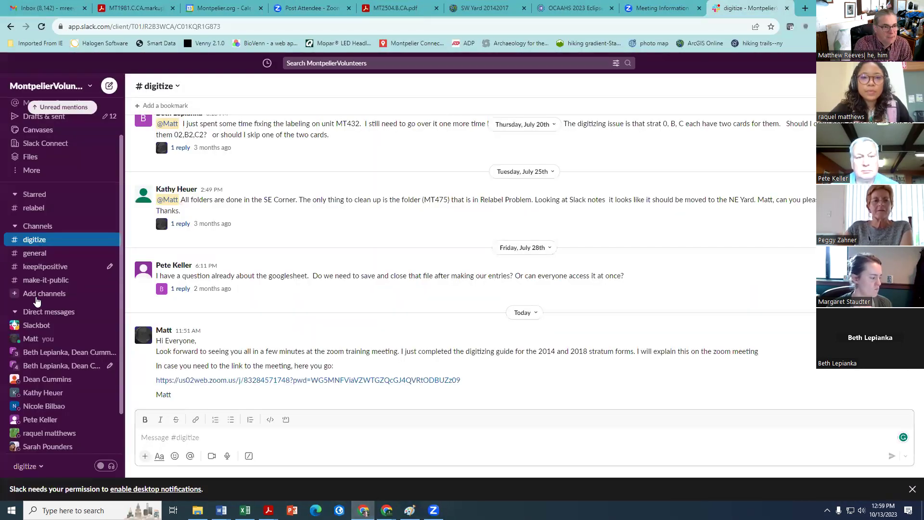
click(33, 209)
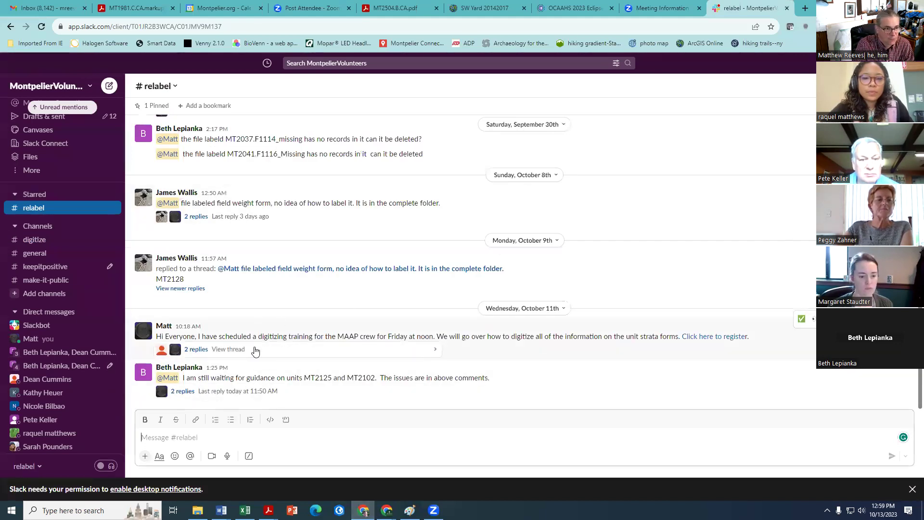
click(36, 243)
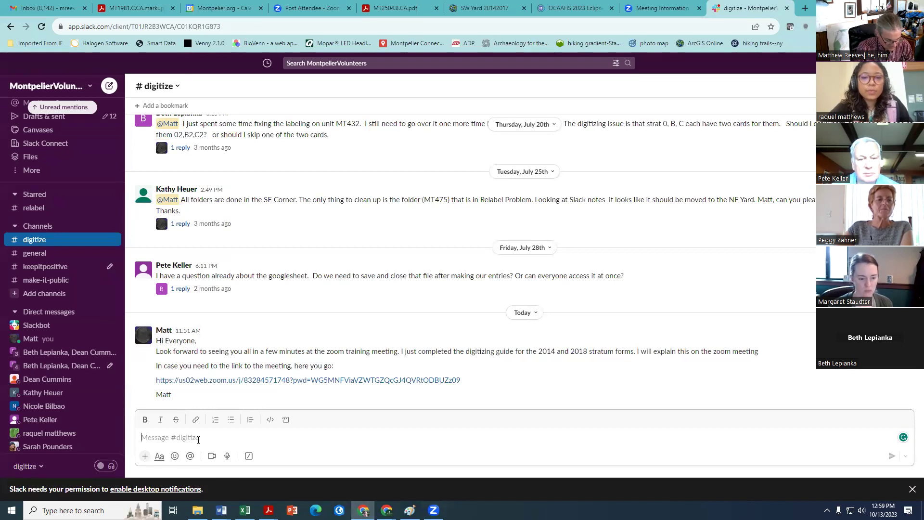
text(Welcome to the SW Yard--let the digitization begin!)
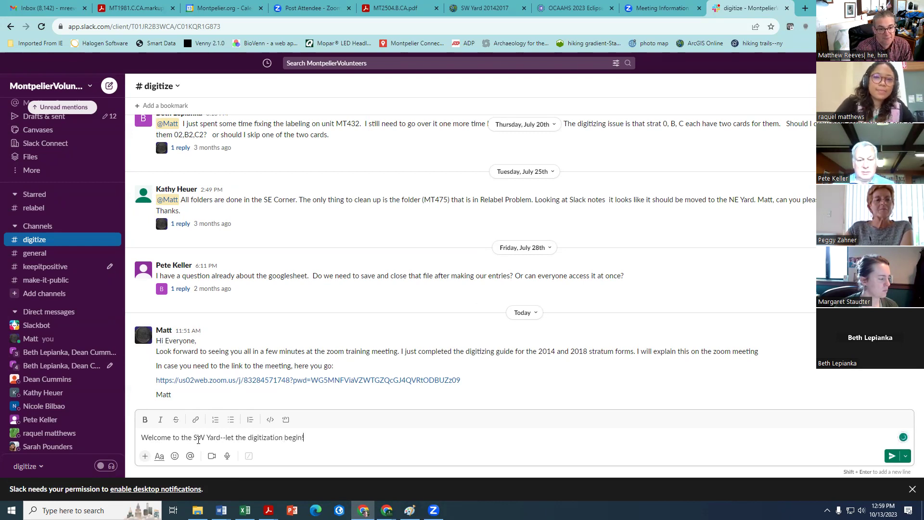
key(Return)
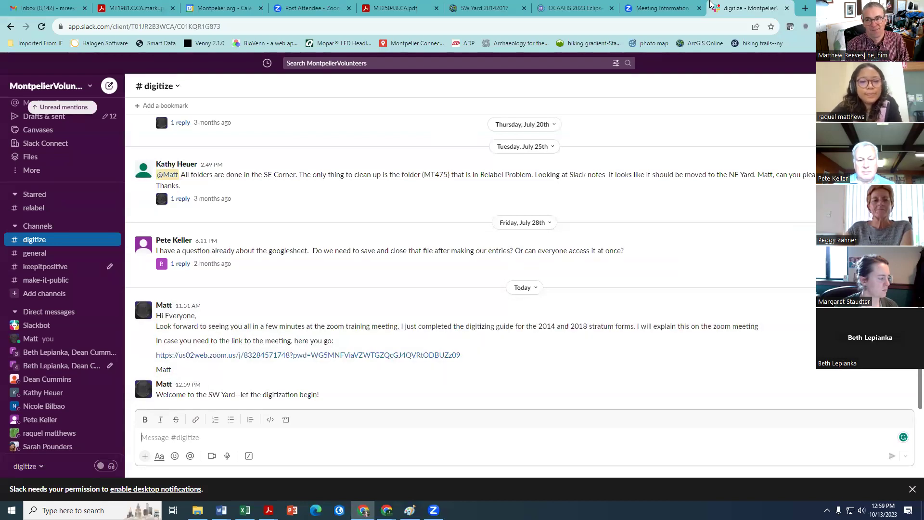
click(538, 40)
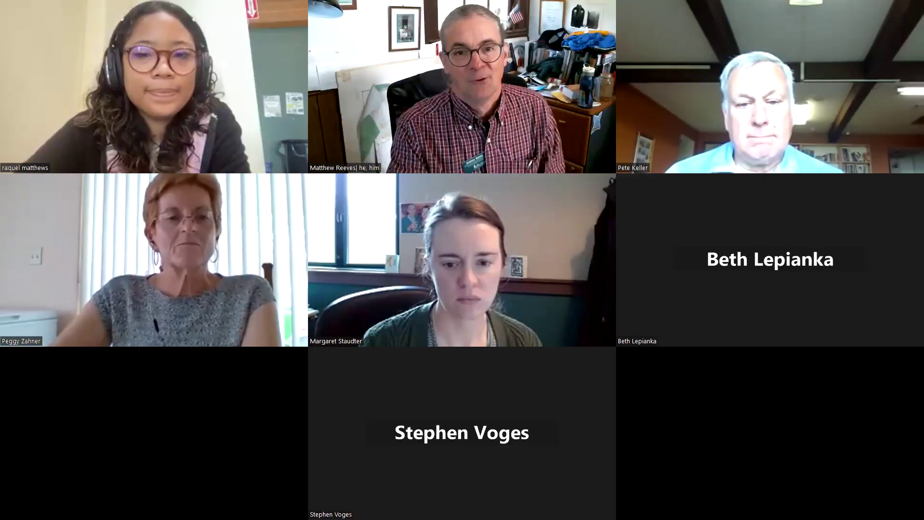